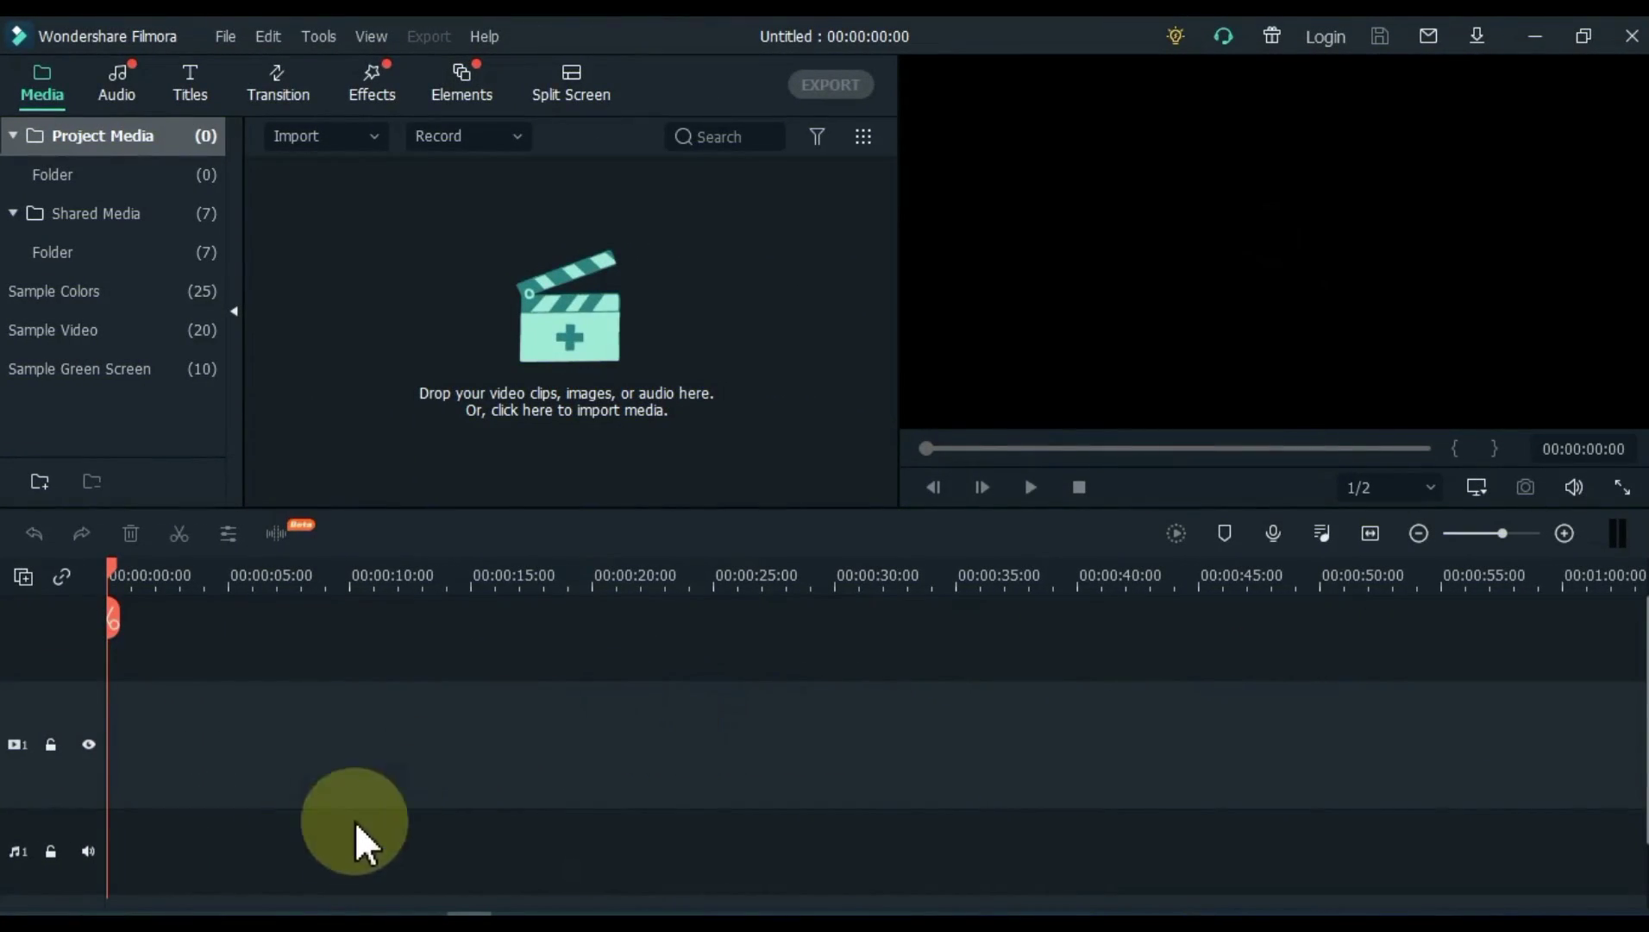
Step: Import the eight clips 01.mp4 to 08.mp4 from the Transition folder on drive E into the project media
left_click(251, 910)
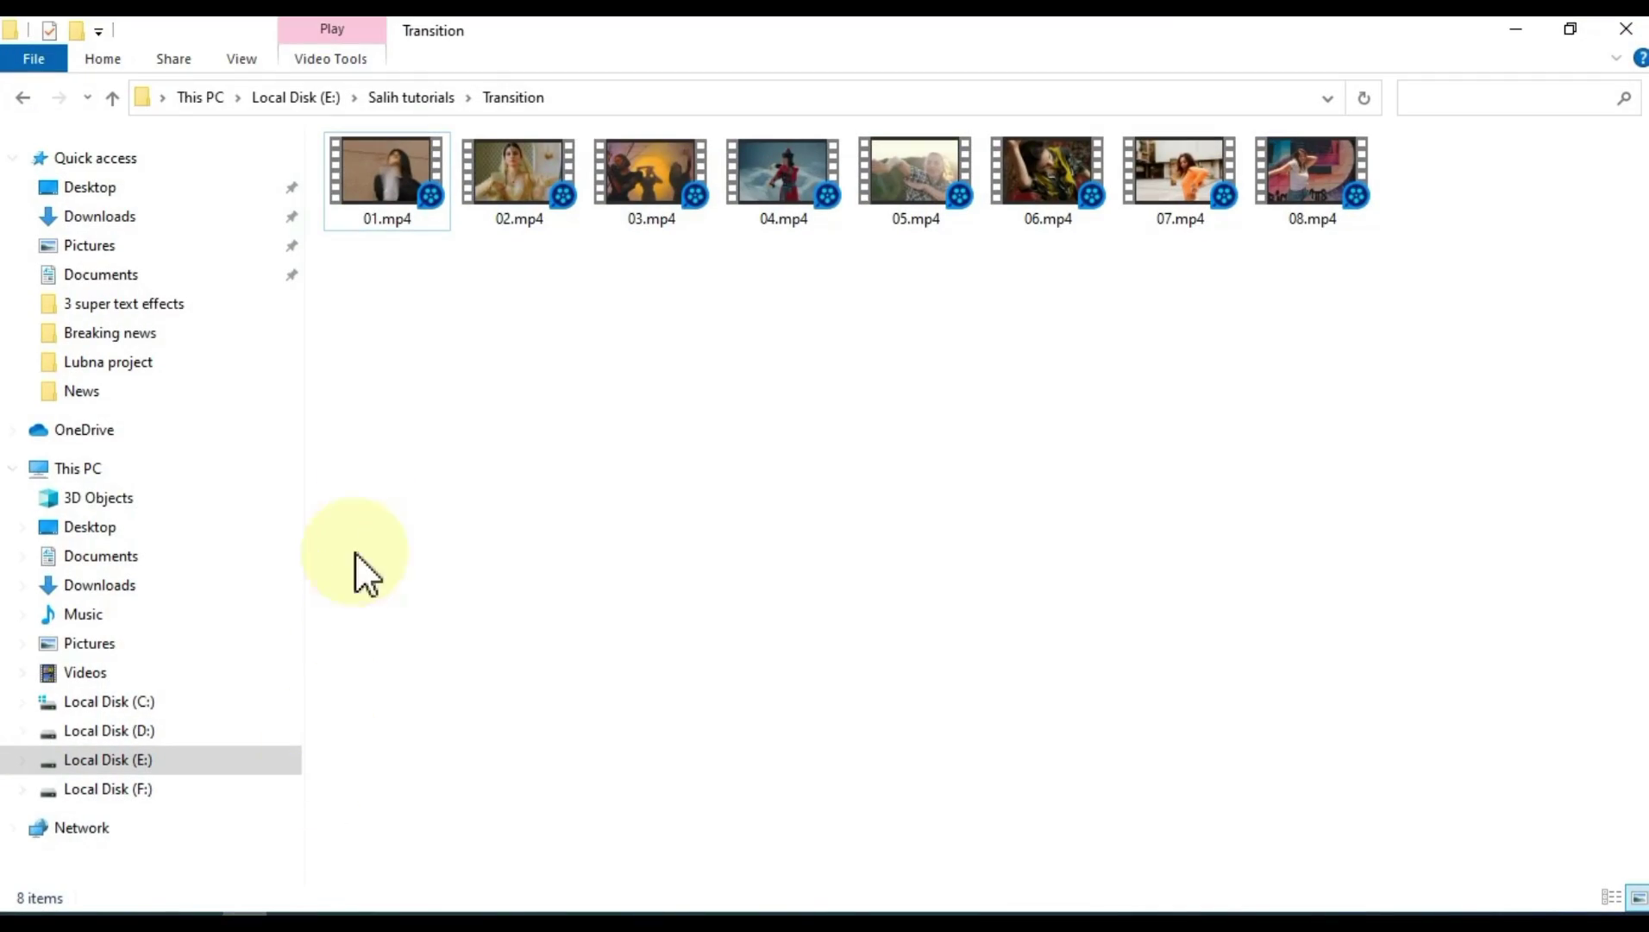
left_click_drag(393, 266, 567, 412)
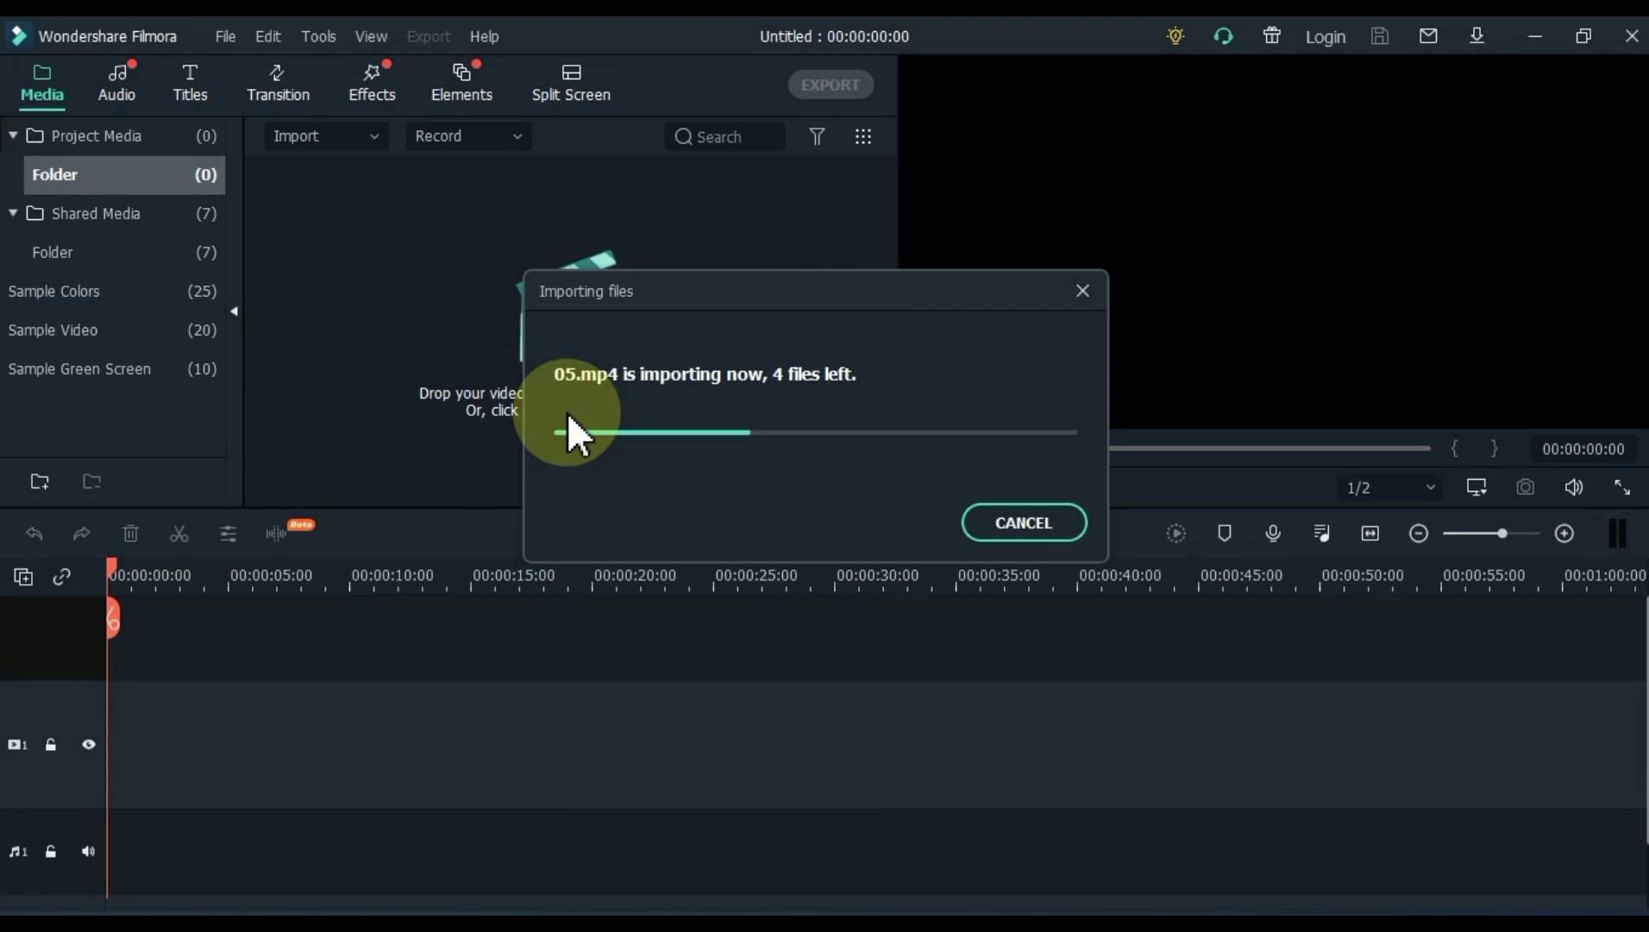
left_click(737, 456)
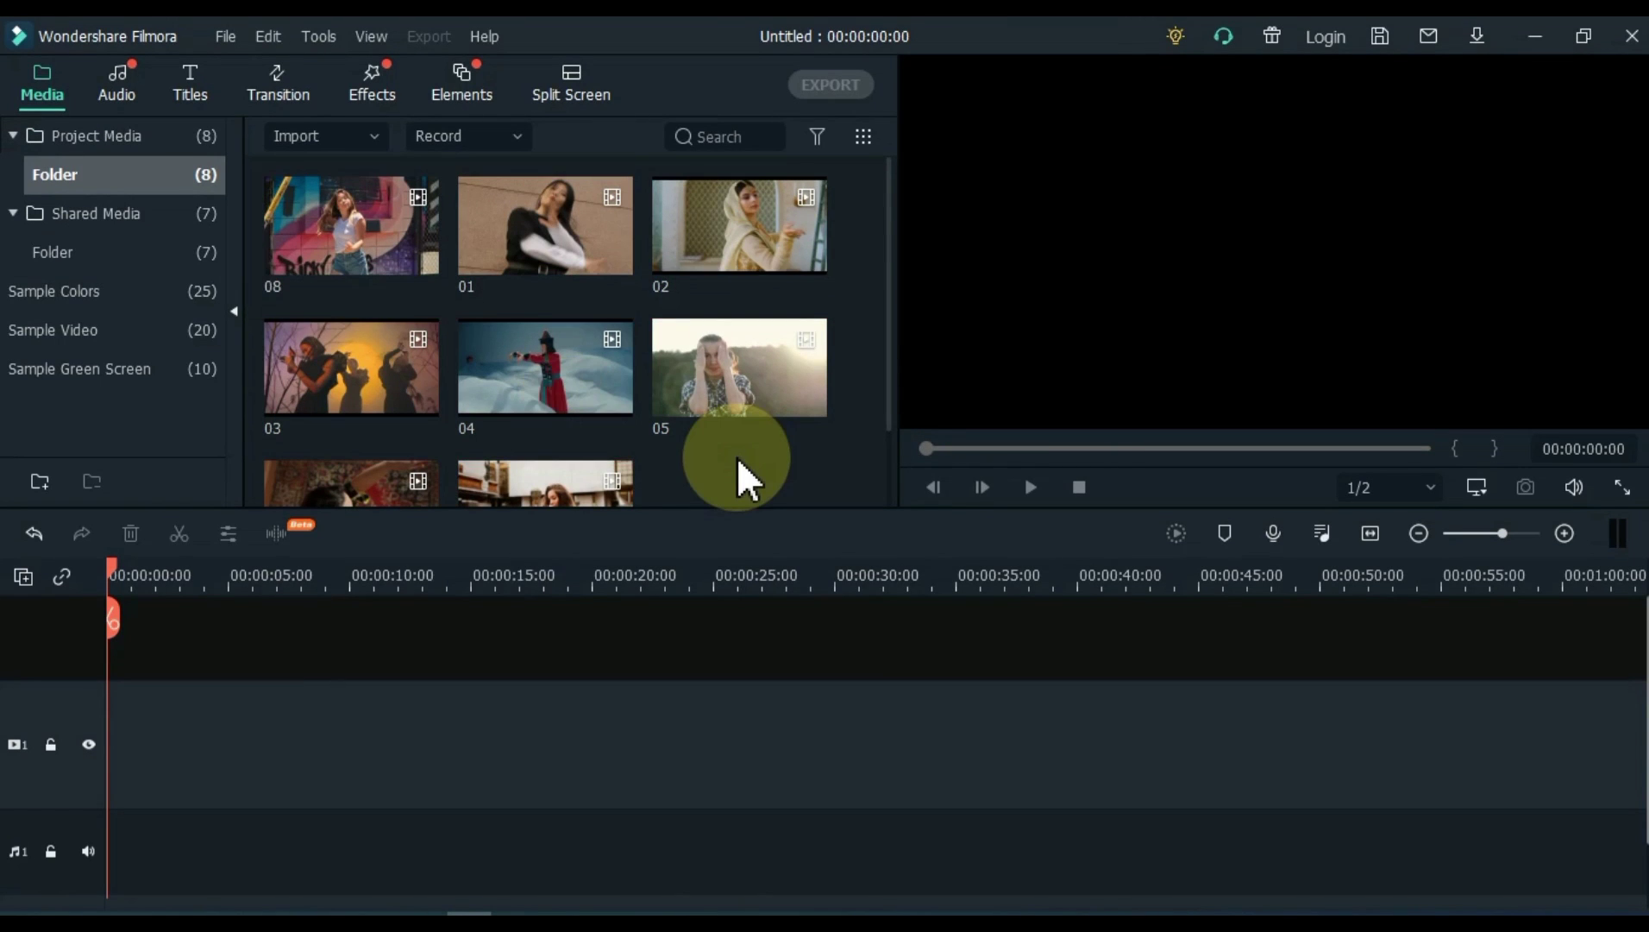
Step: Preview clips 08 and 01 and mark their out points at 00:00:05:12 and 00:00:05:05
double_click(295, 253)
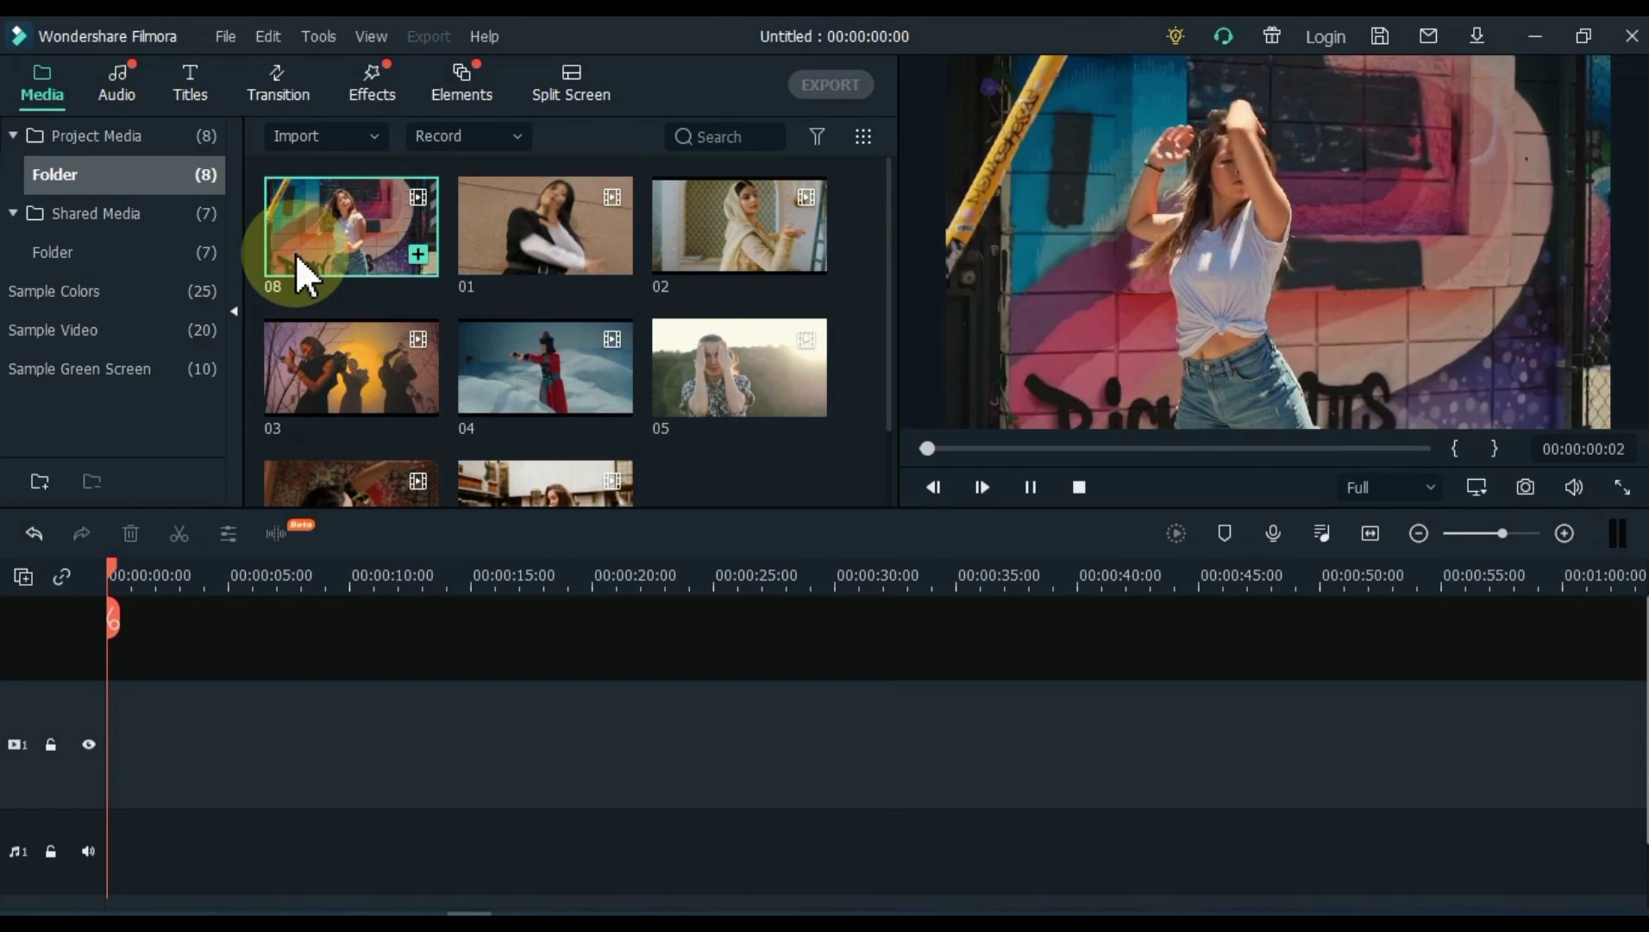
left_click(1027, 472)
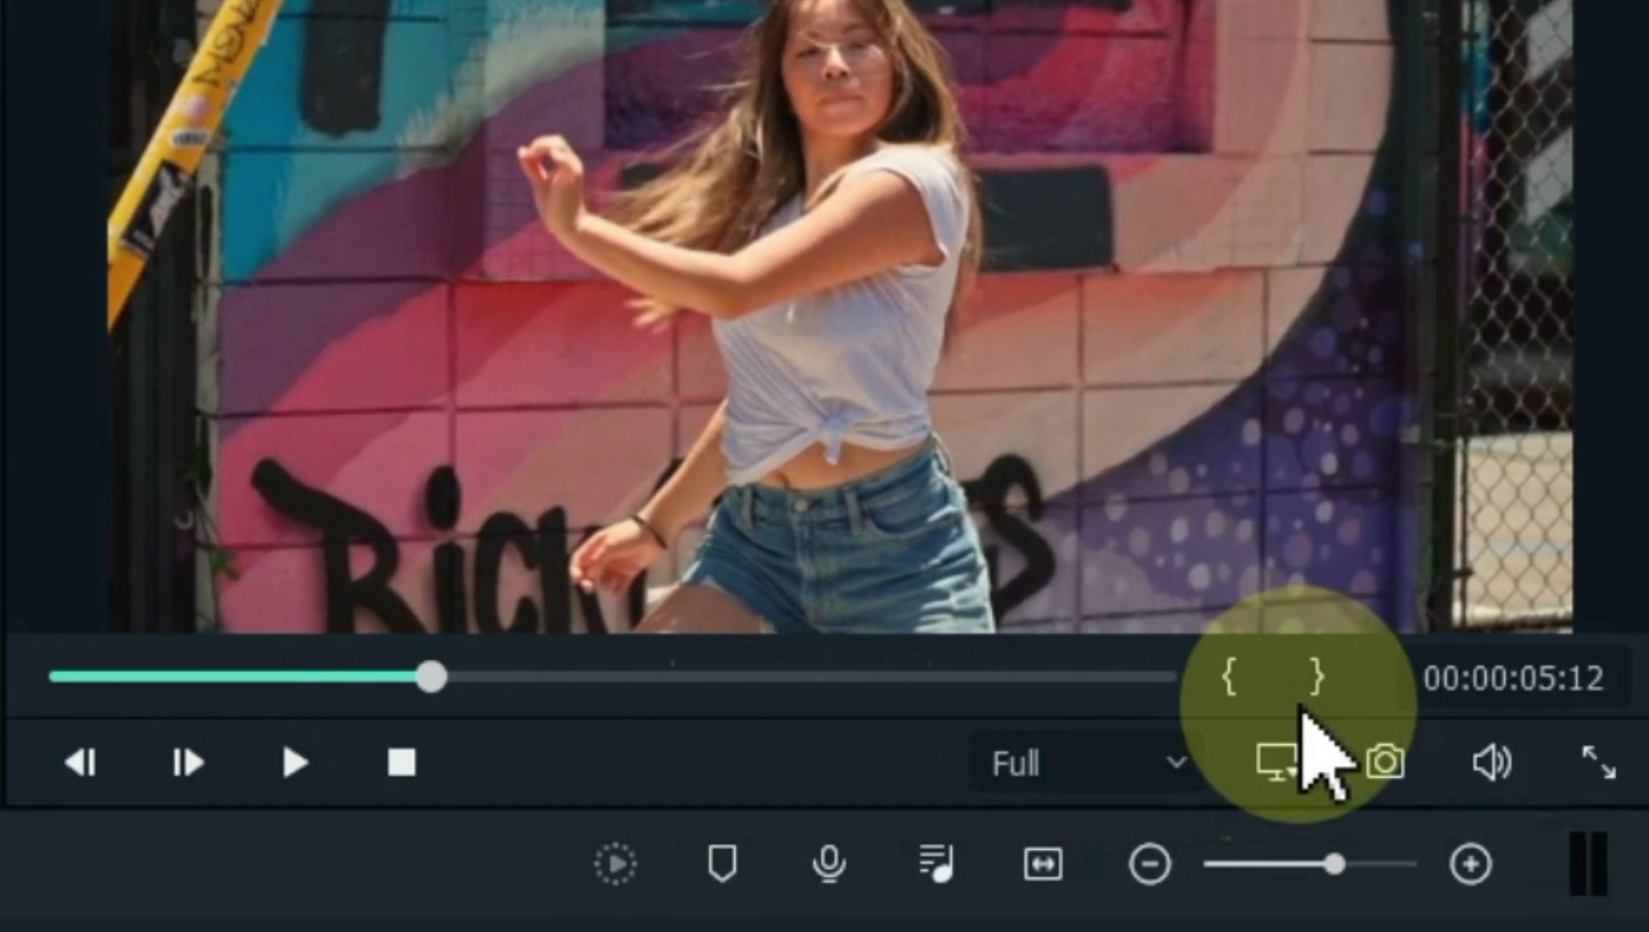
left_click(1306, 700)
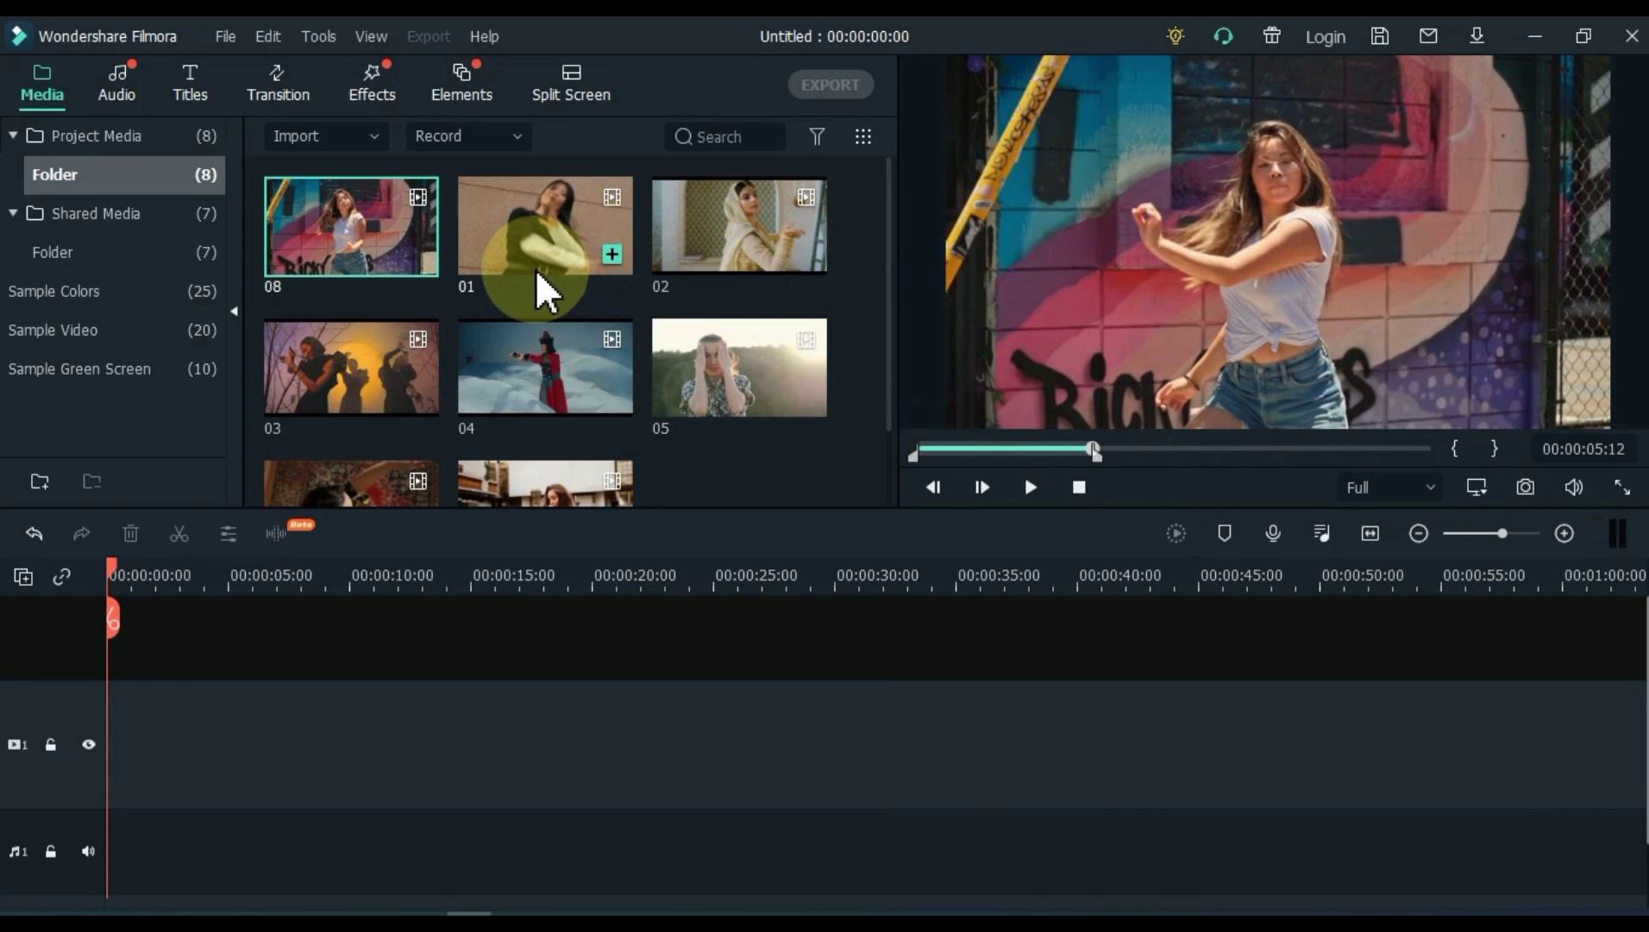
double_click(309, 289)
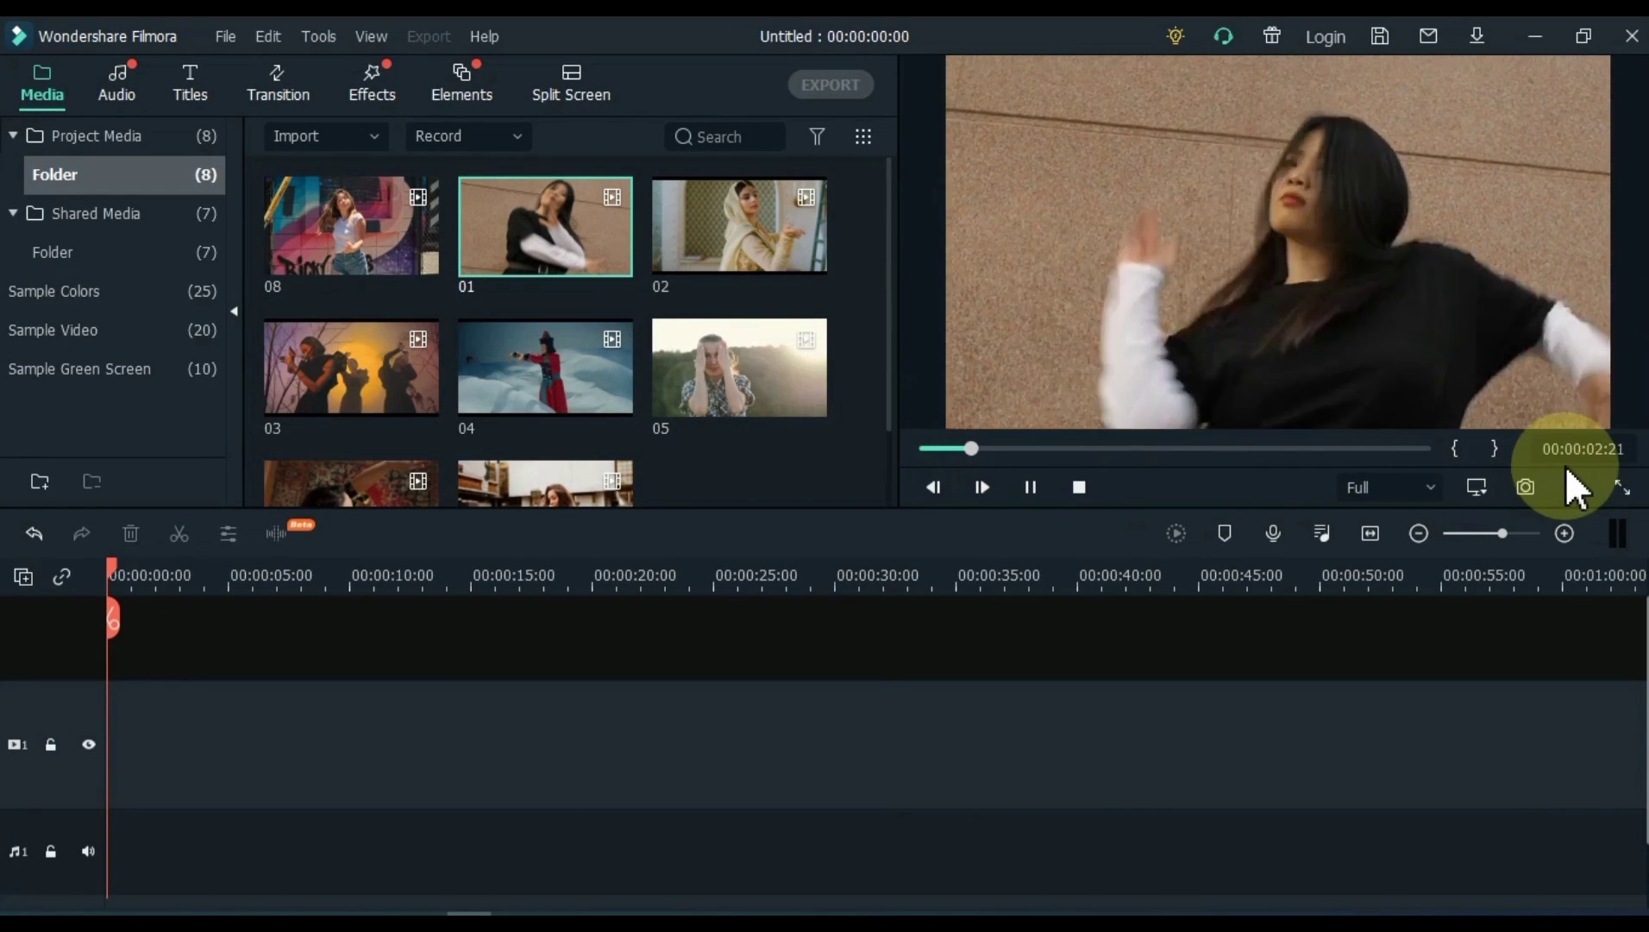
left_click(1491, 448)
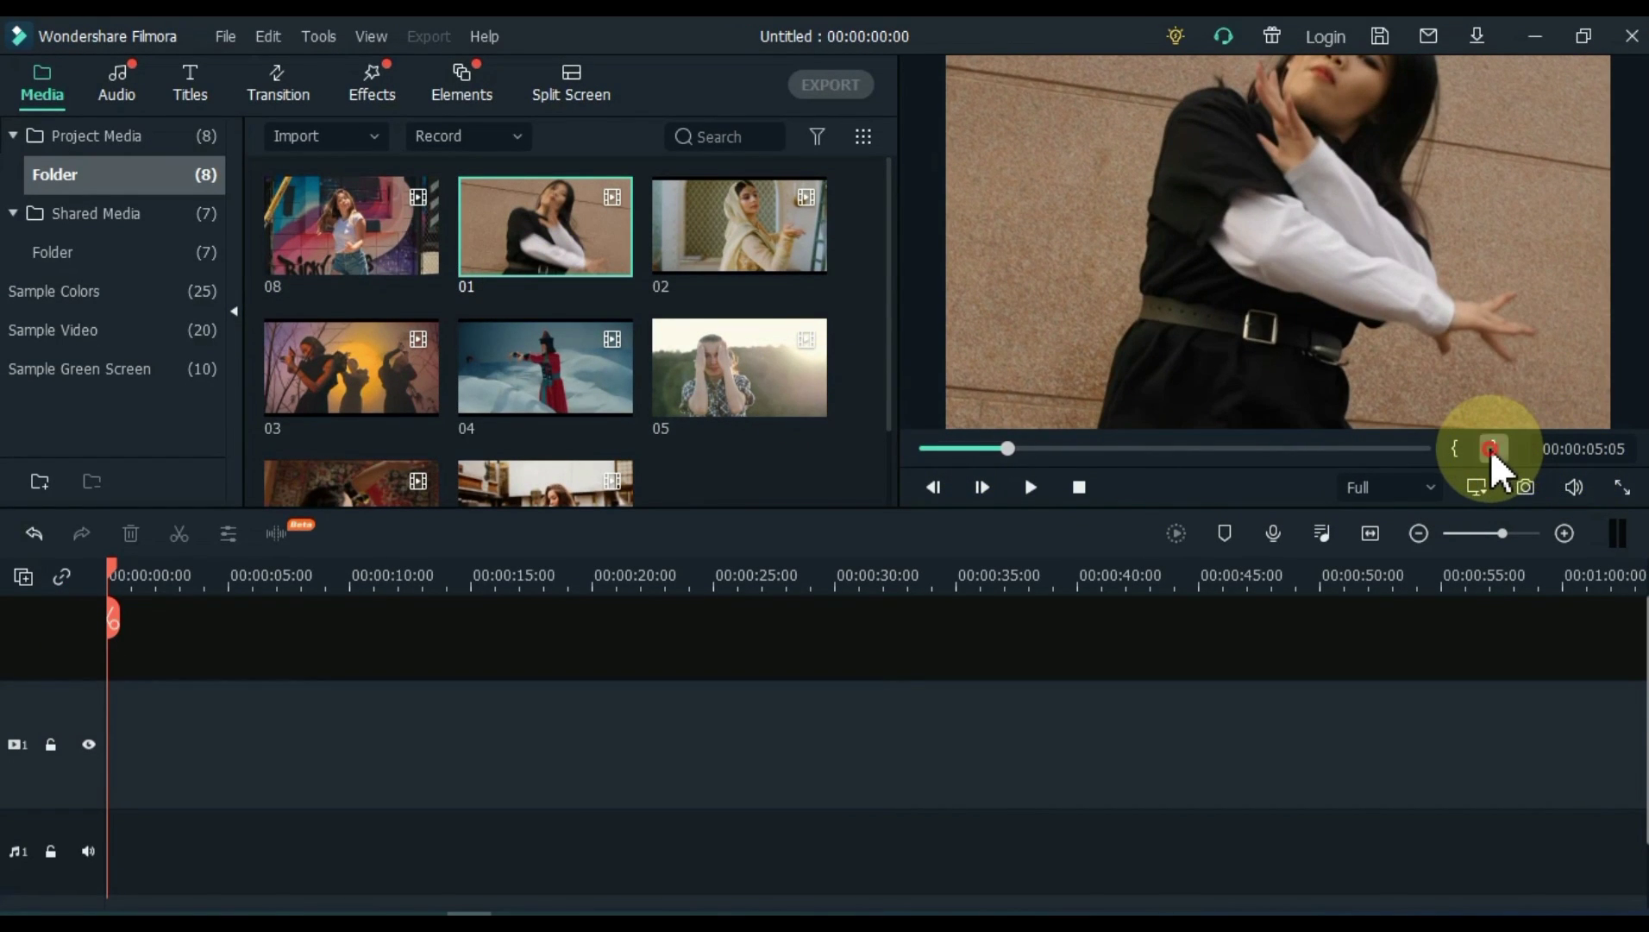
Step: Mark the out point of clip 02 at 00:00:05:04 and of clip 03 just past five seconds
double_click(684, 246)
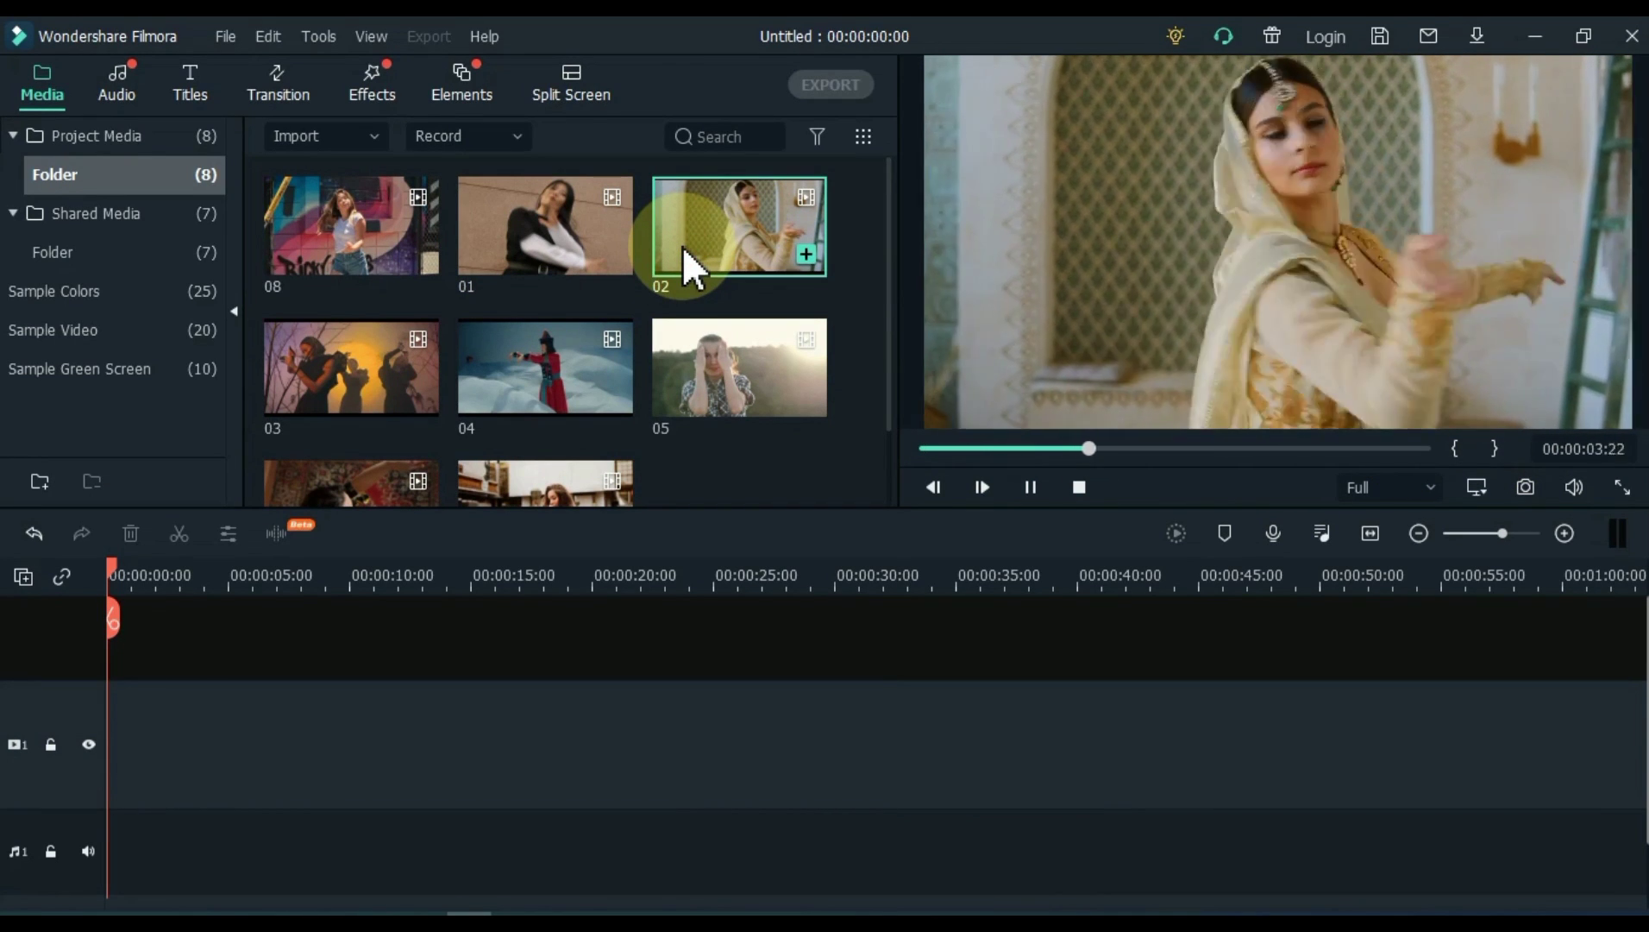
left_click(1494, 449)
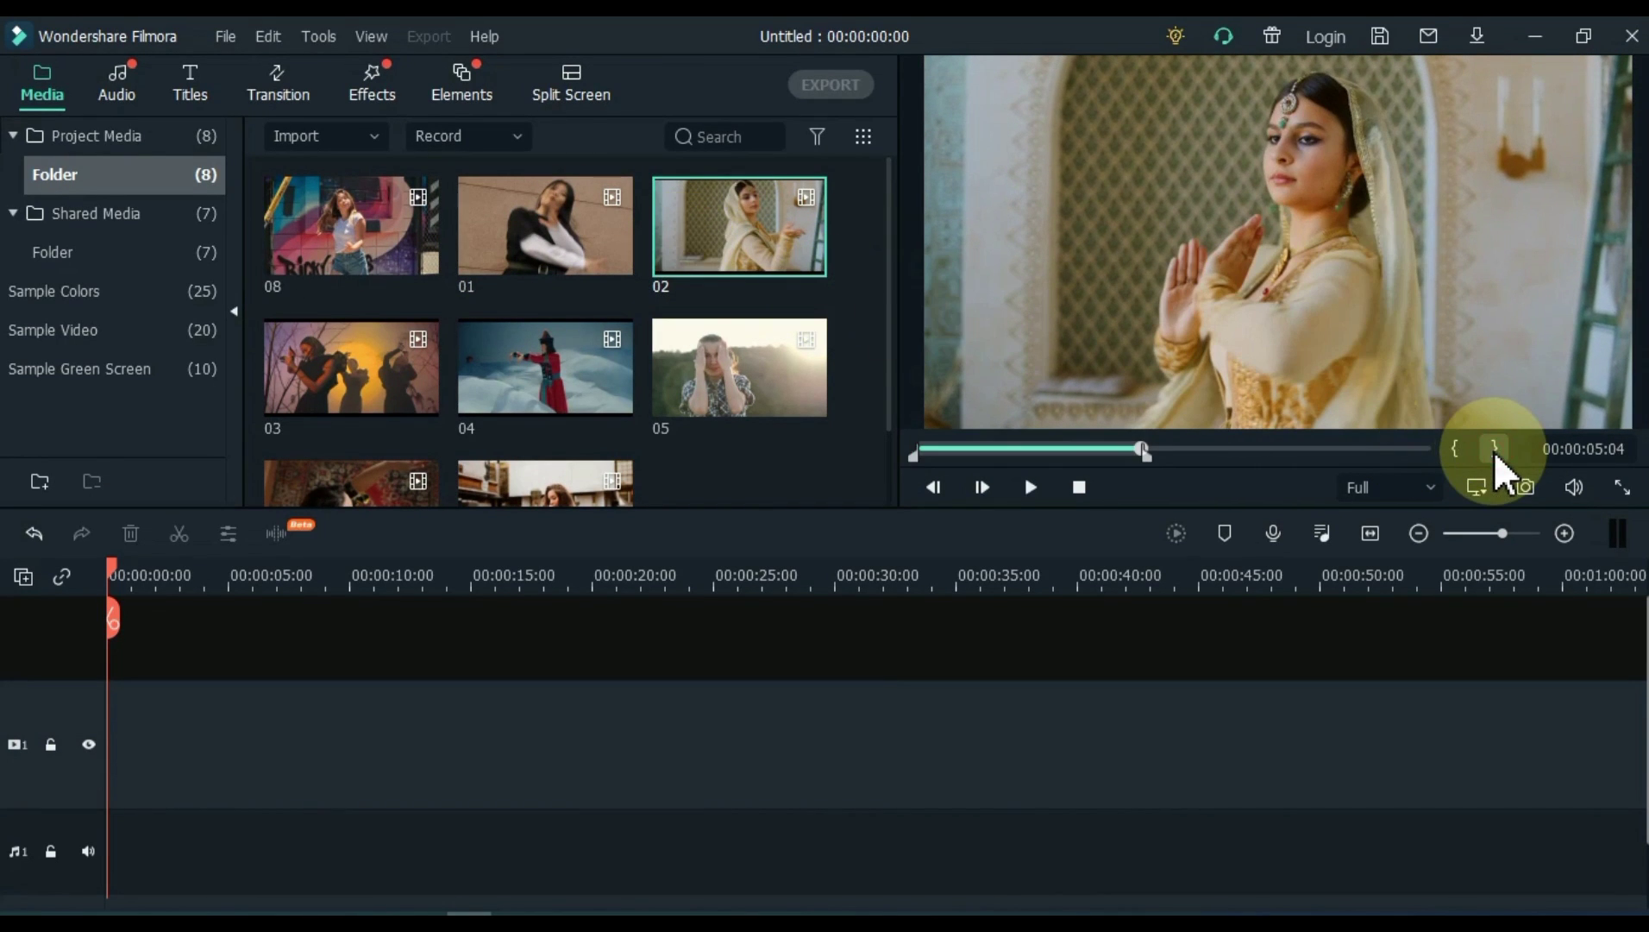
double_click(341, 385)
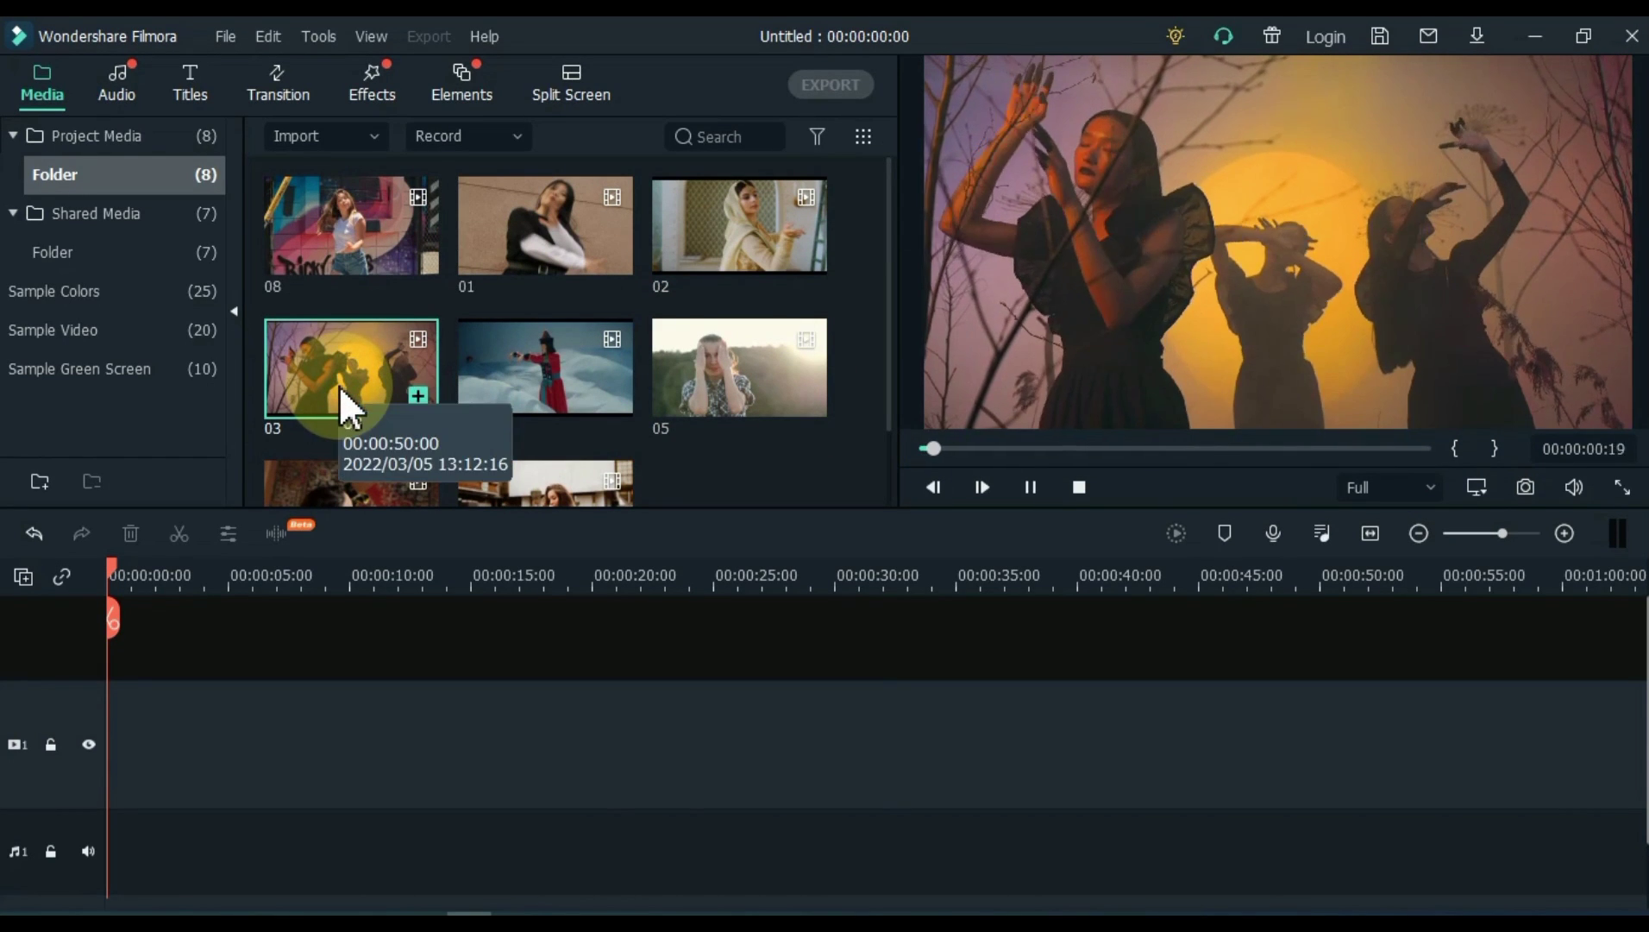
left_click(1494, 449)
Step: Mark the out points of clip 04 at 00:00:05:10 and clip 05 at 00:00:05:11
double_click(533, 367)
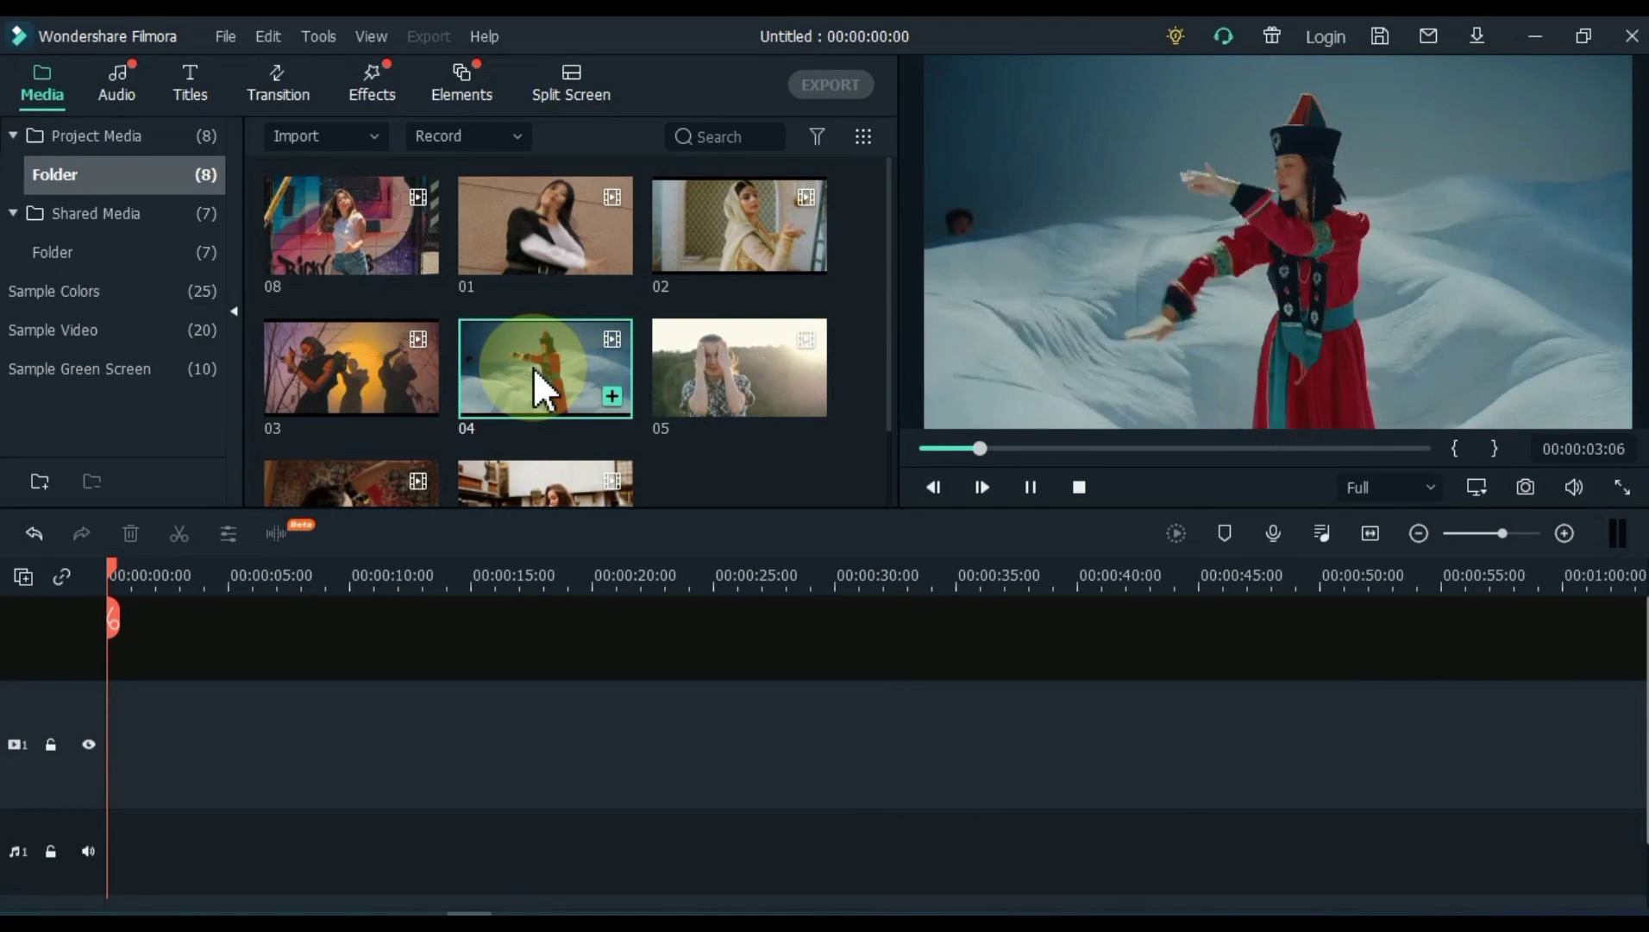
left_click(1486, 464)
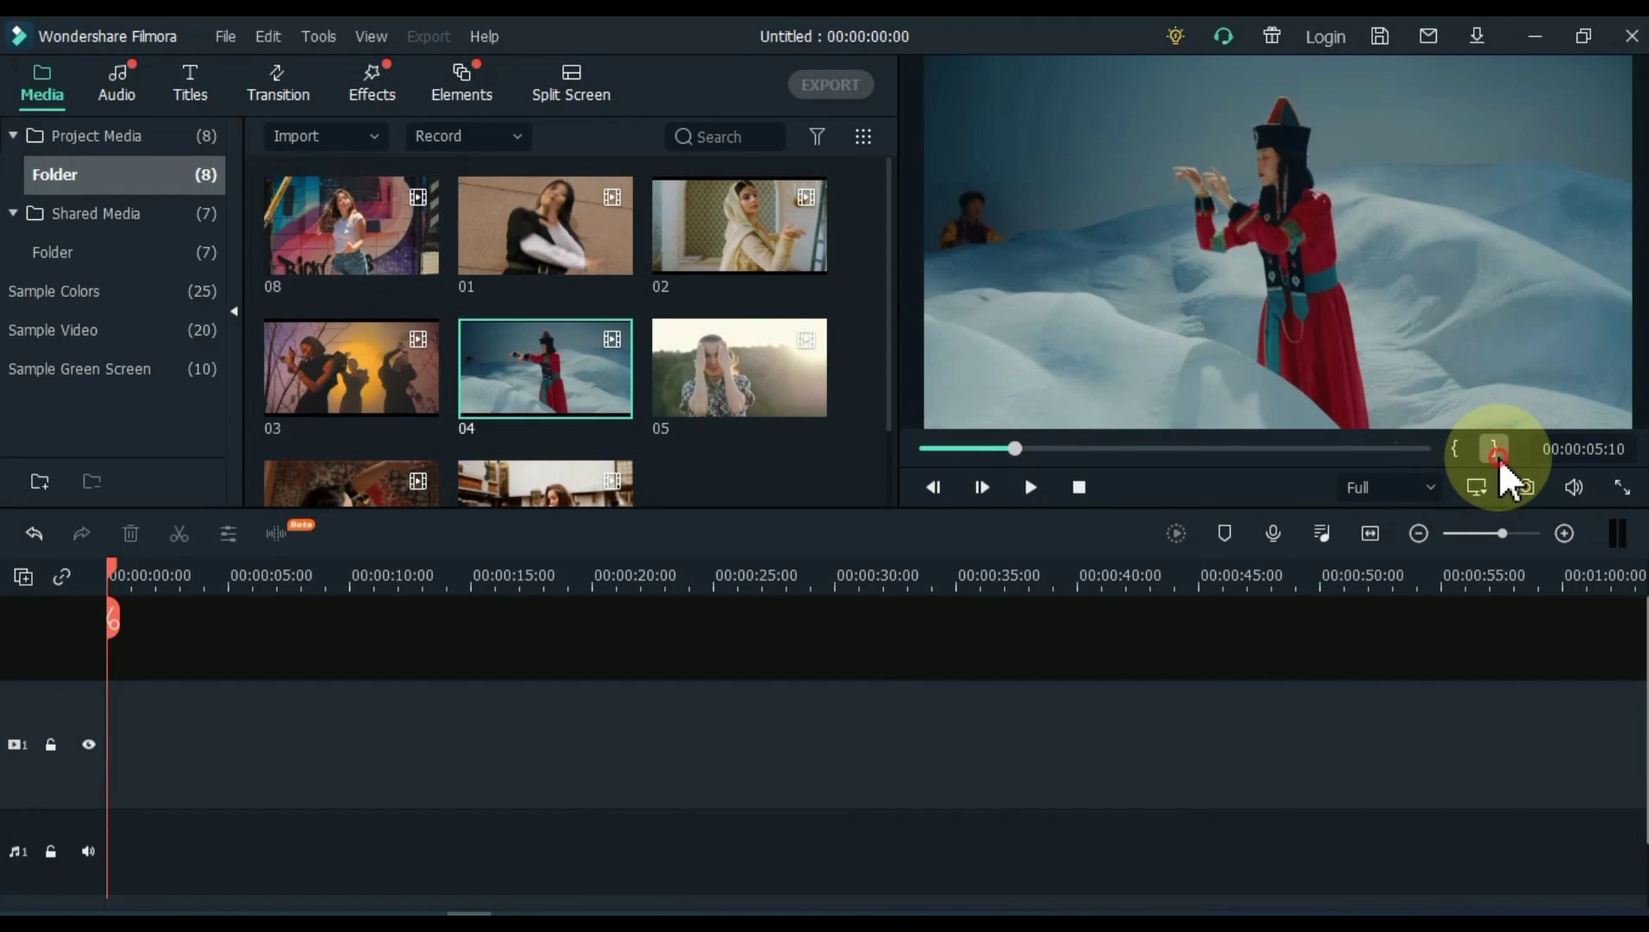
left_click(733, 388)
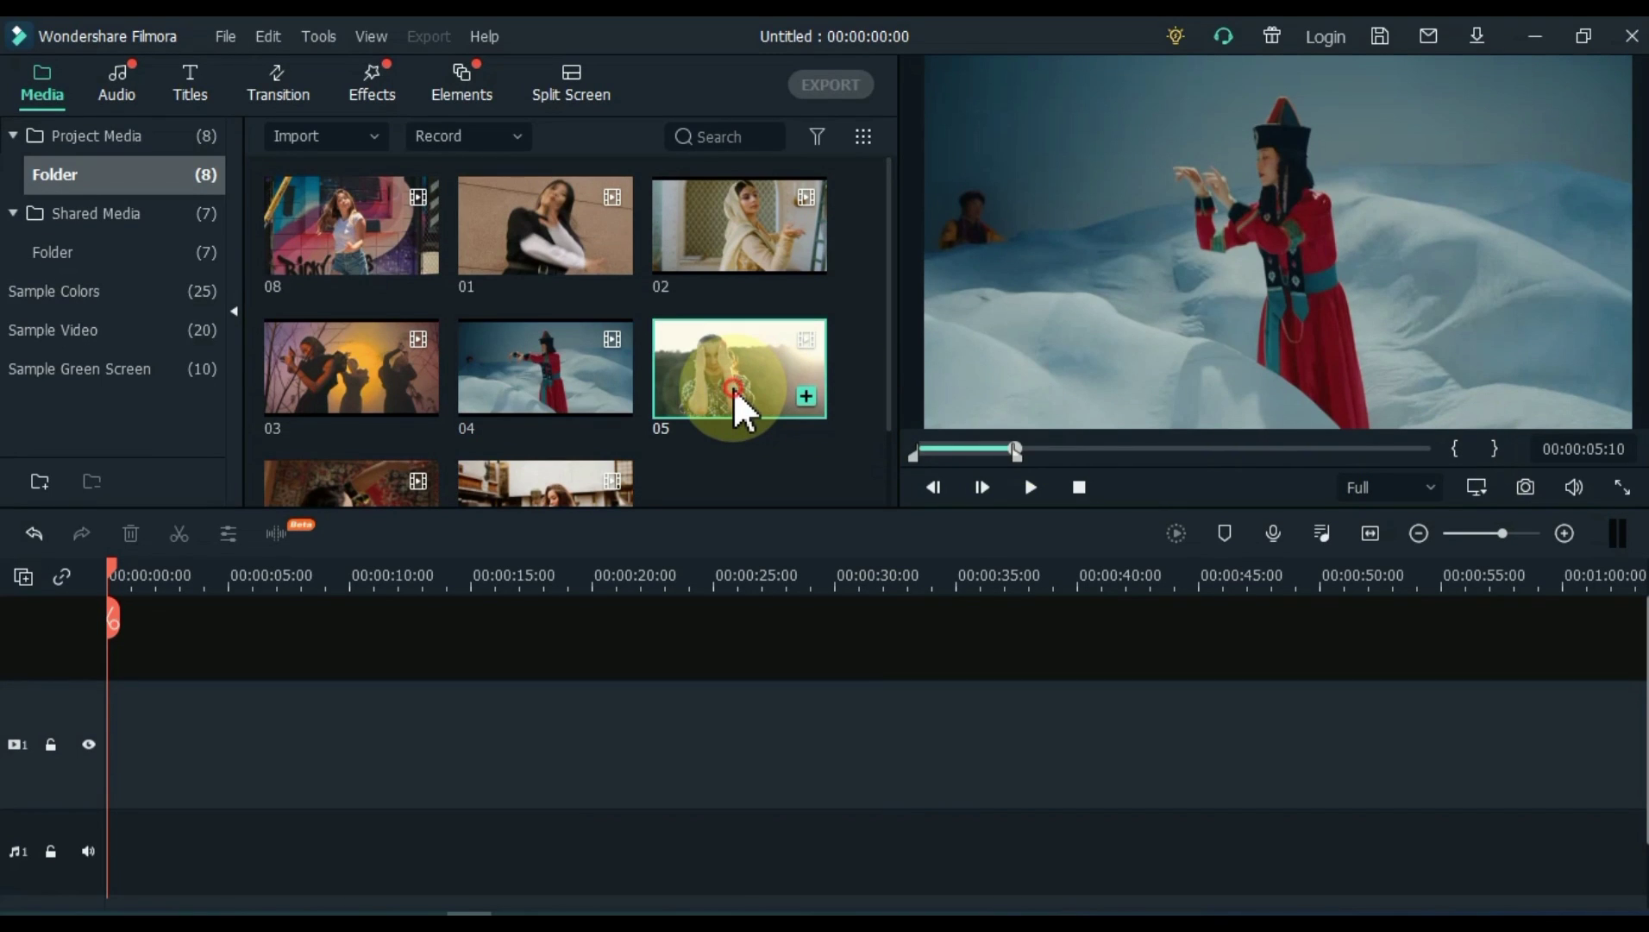
left_click(734, 388)
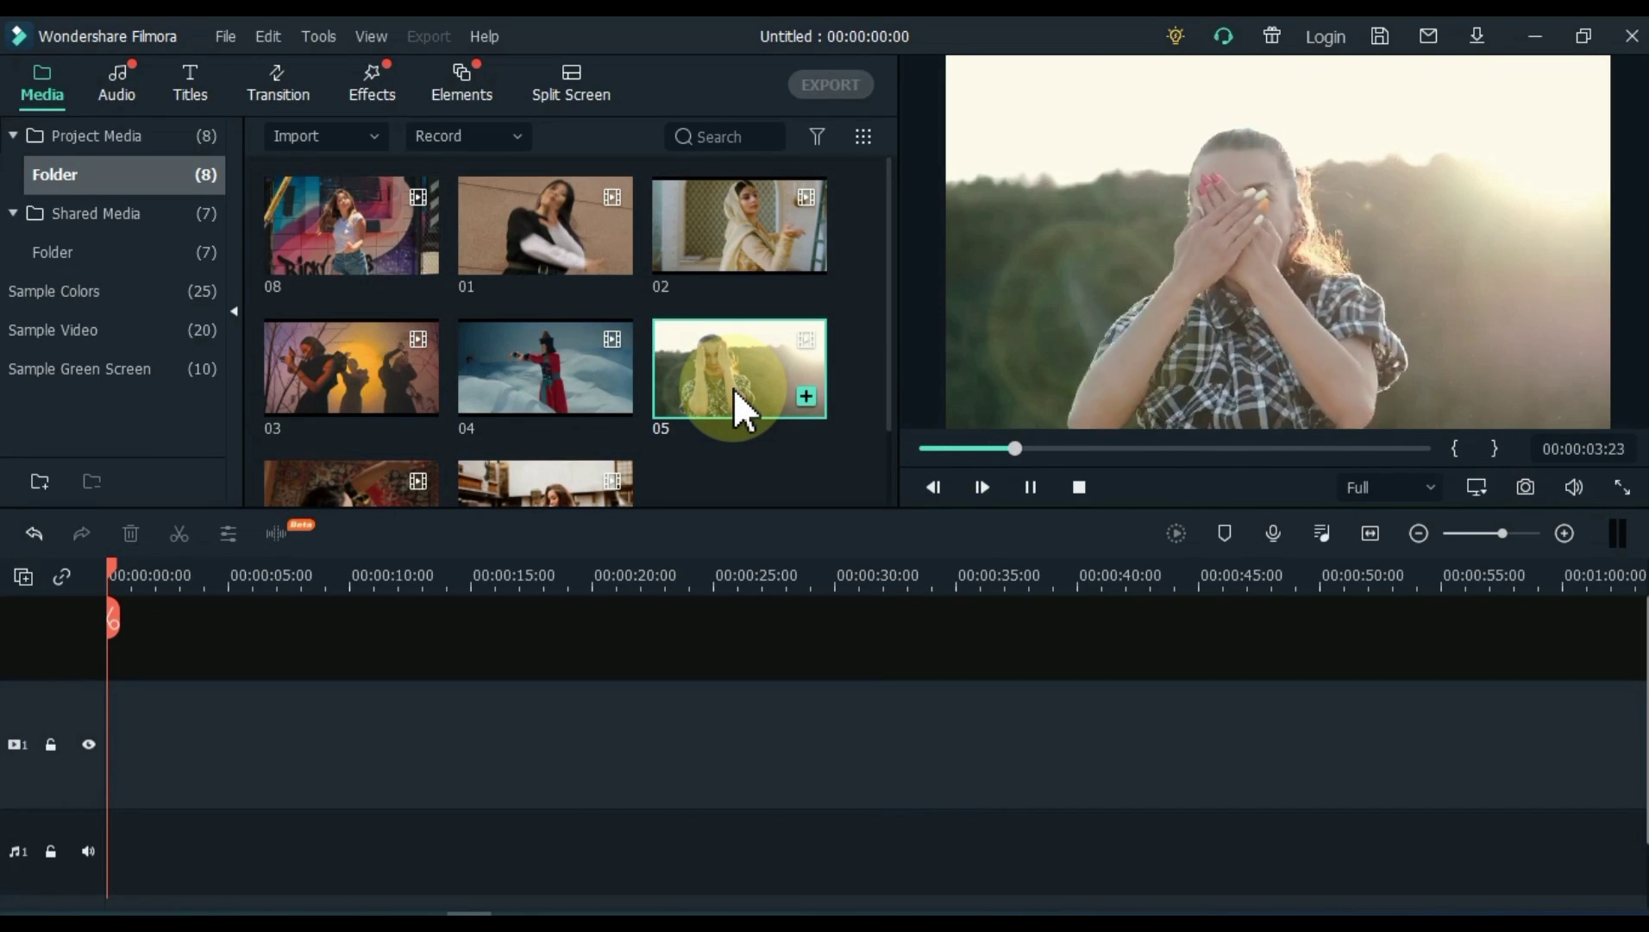
left_click(1493, 446)
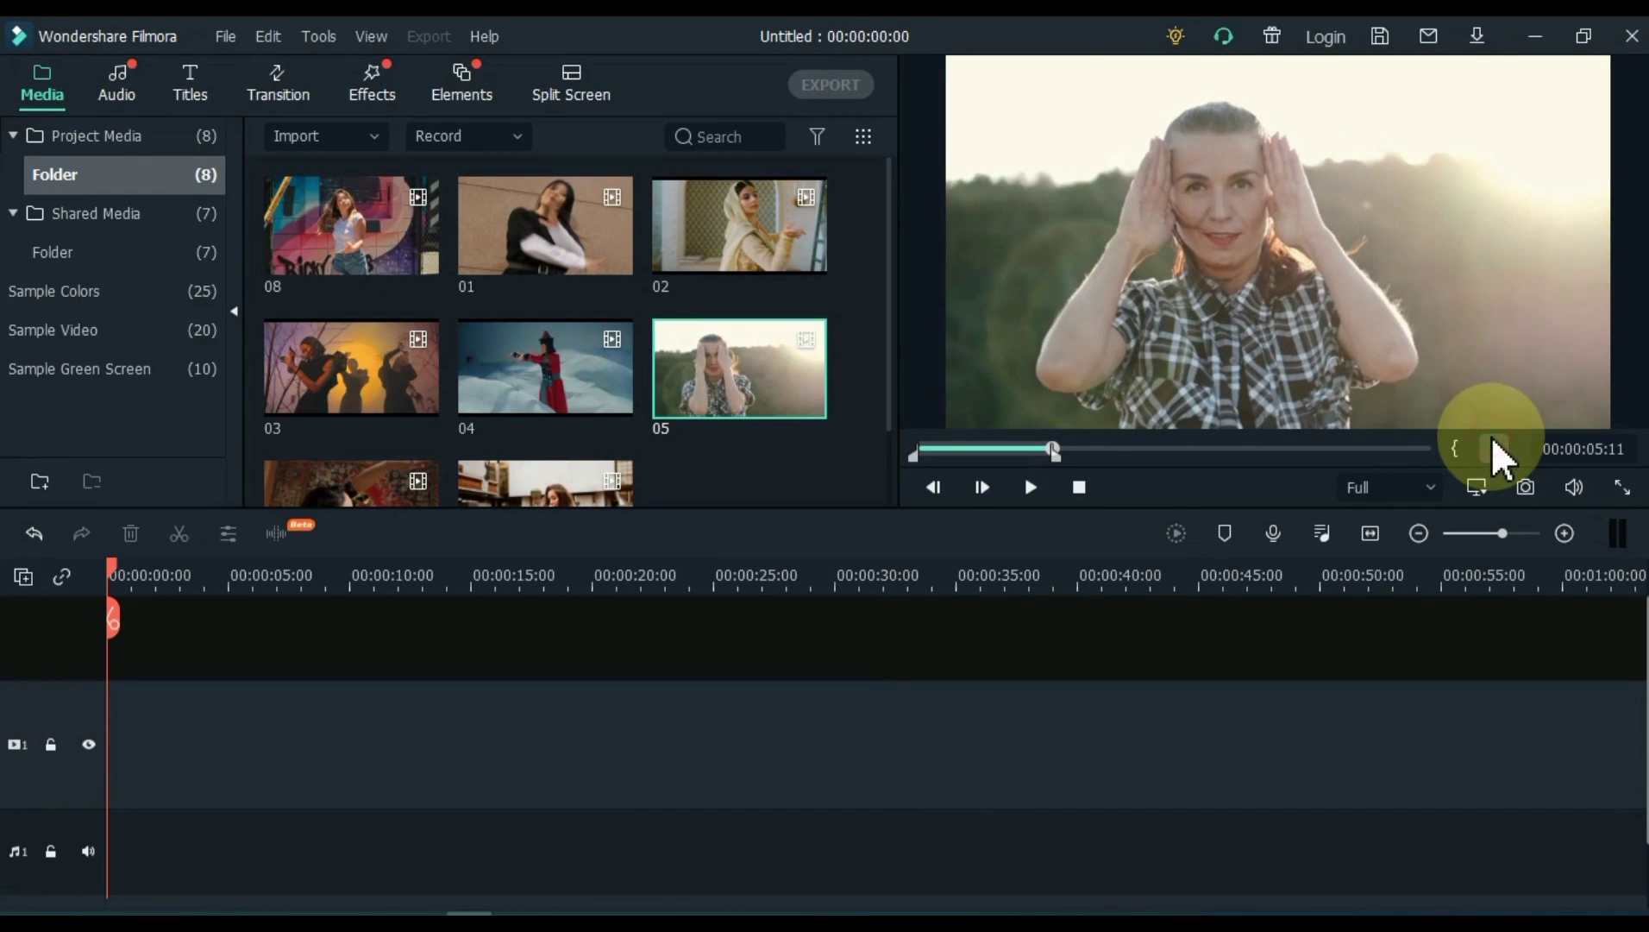
Step: Mark the out points of clip 06 at 00:00:05:09 and clip 07 at 00:00:05:13
scroll(561, 434, "down", 2)
left_click(330, 450)
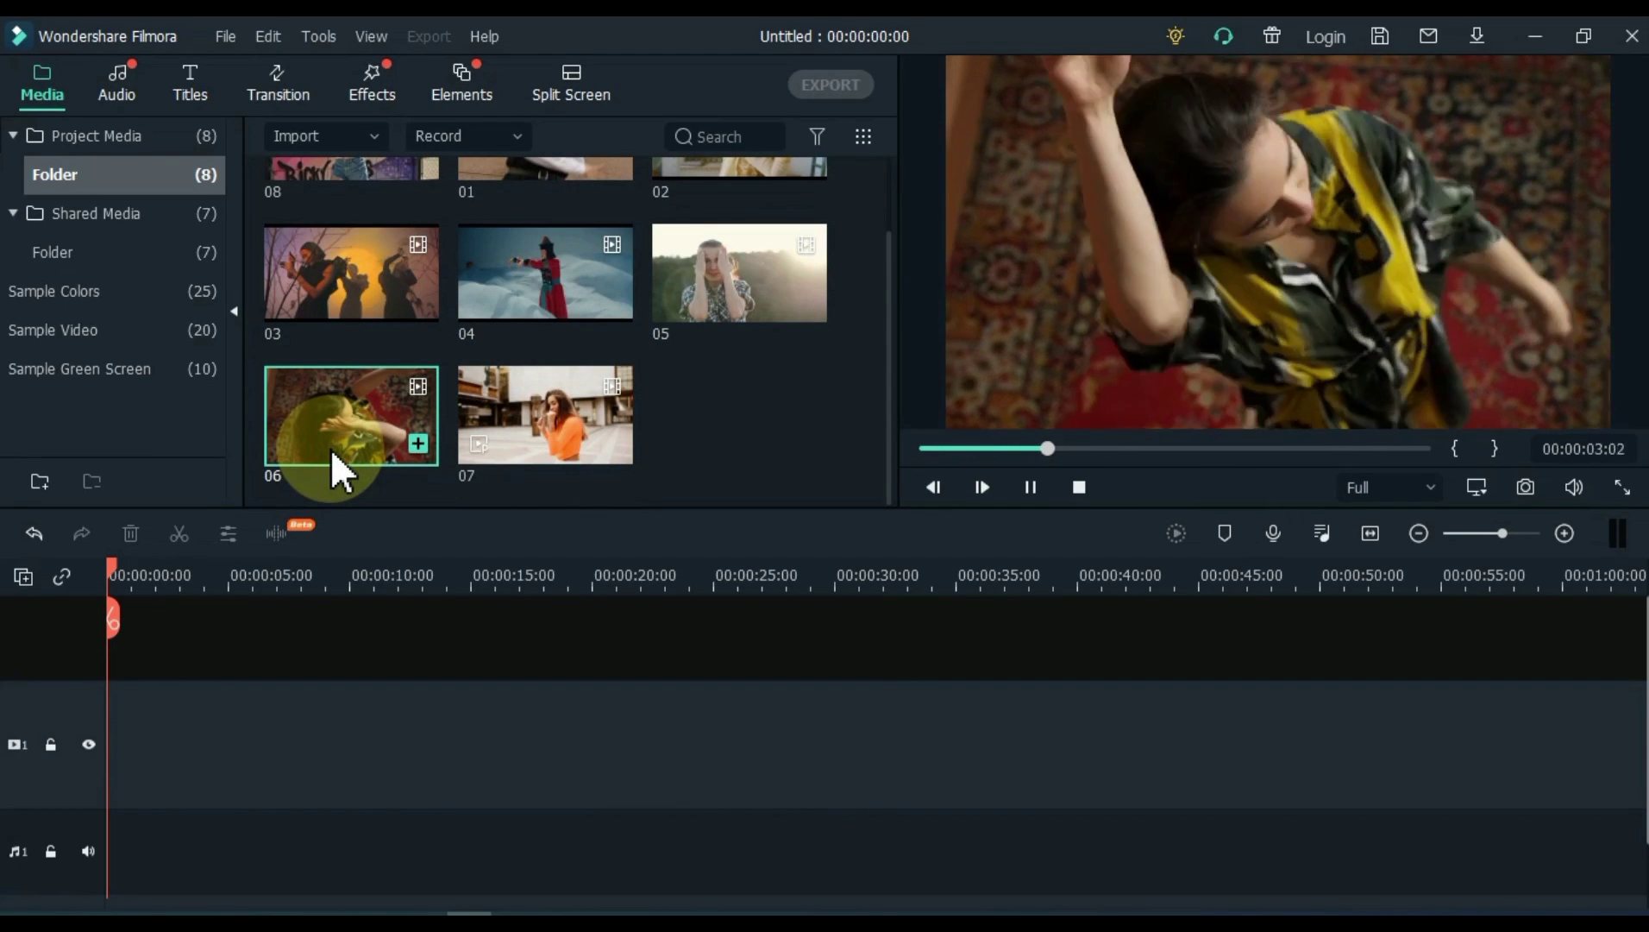
left_click(1030, 485)
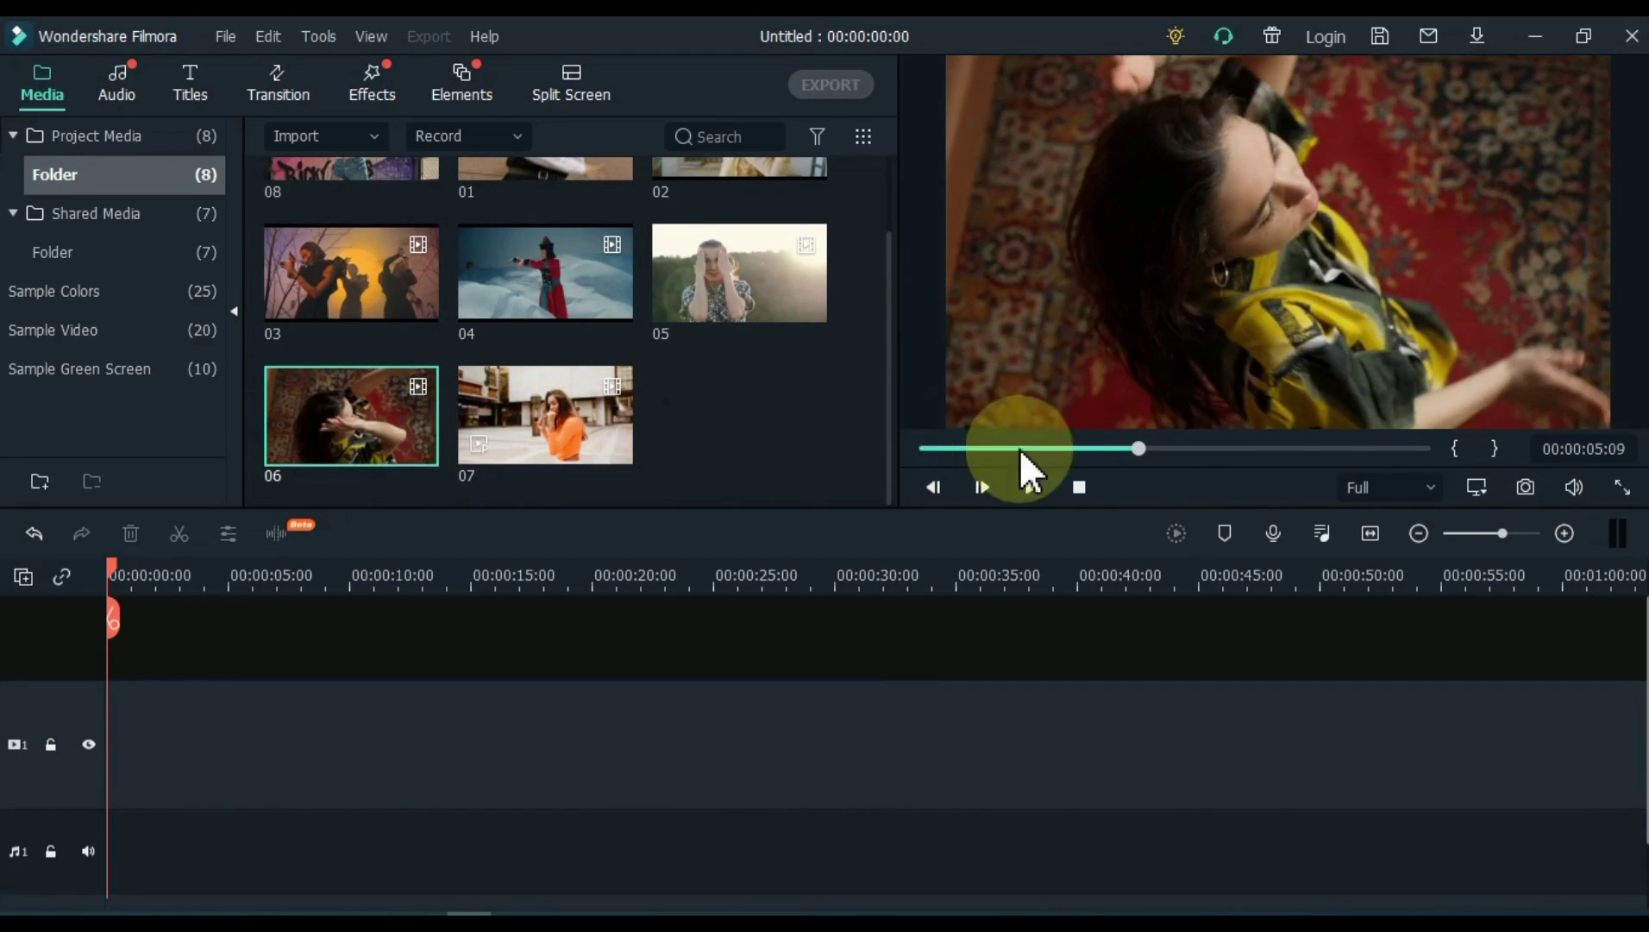
left_click(1480, 447)
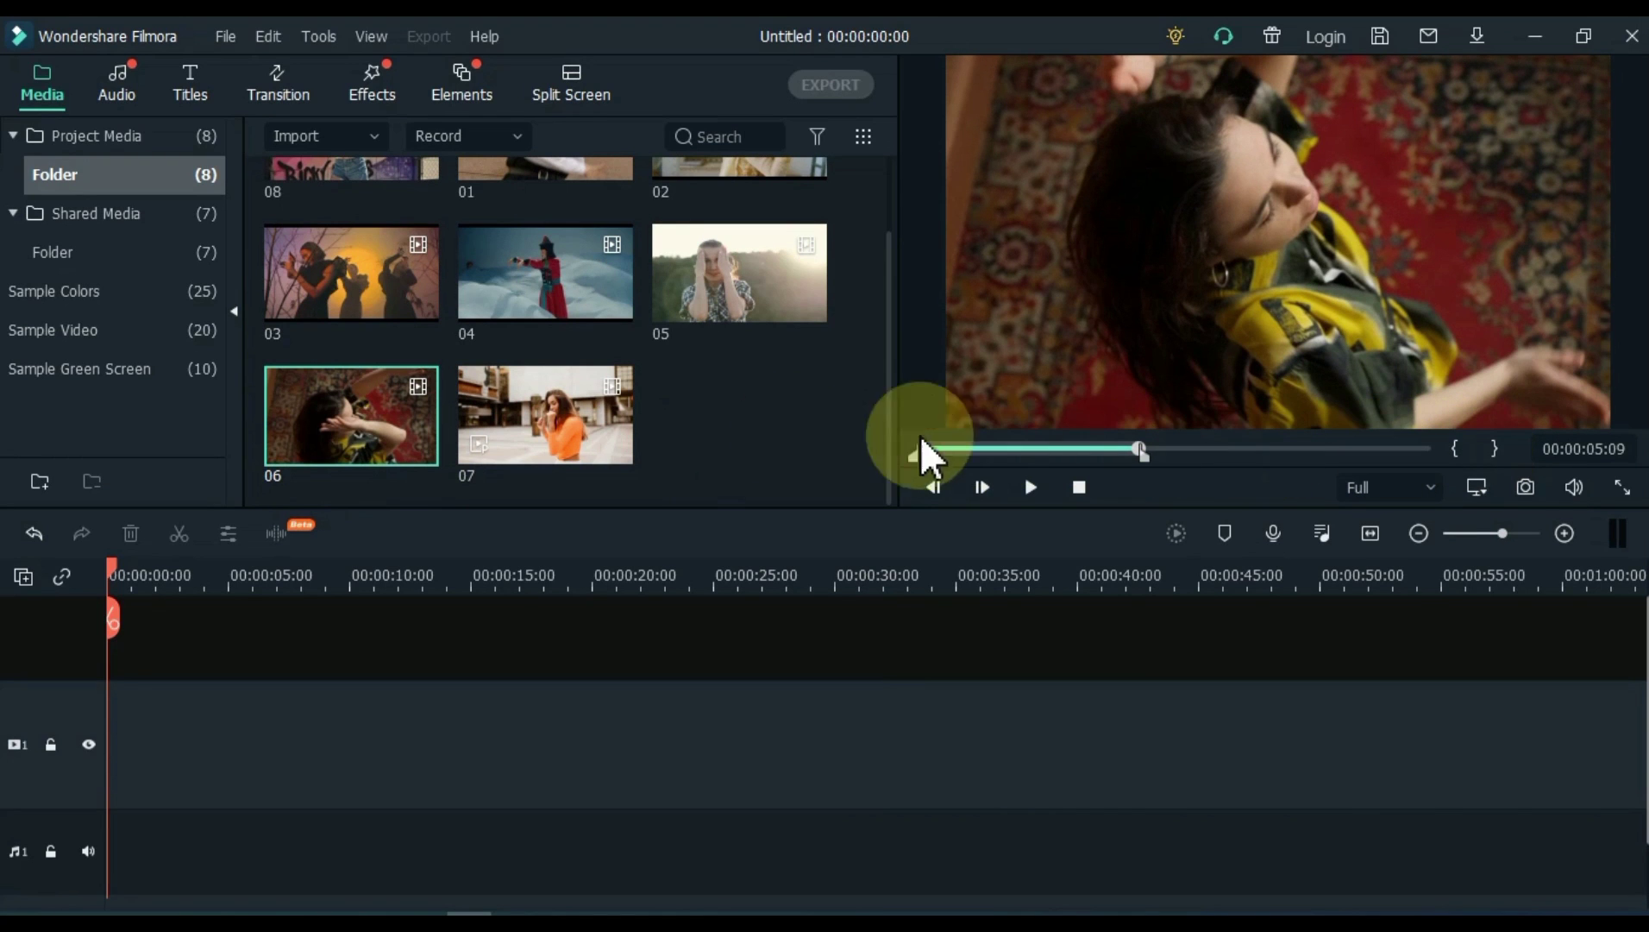
left_click(560, 426)
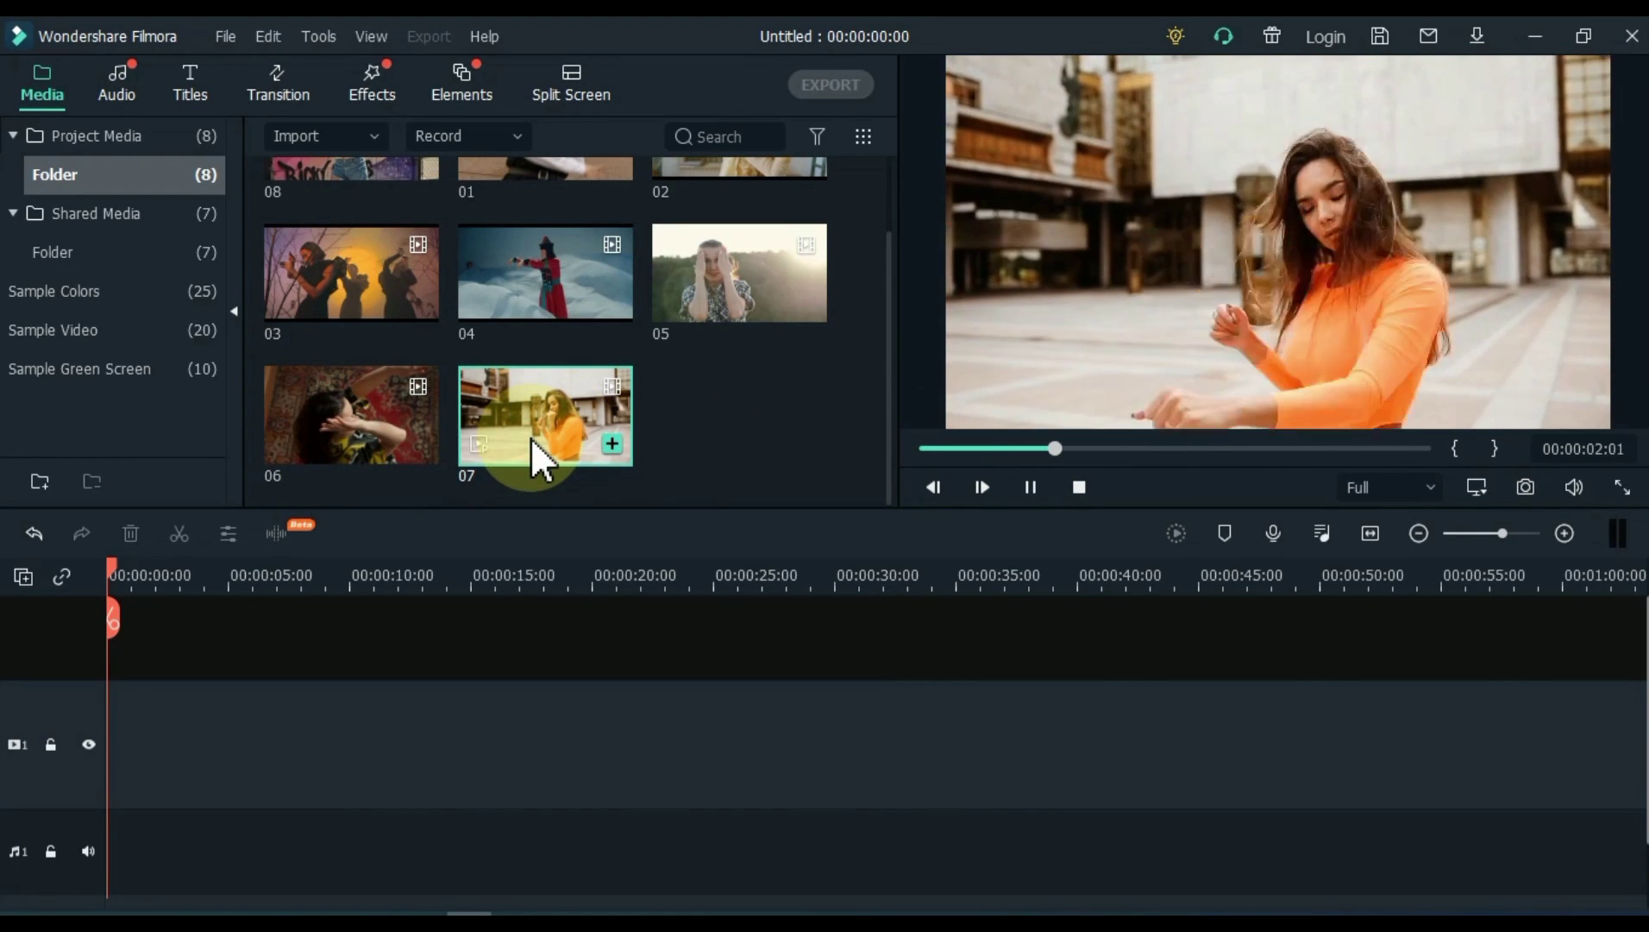
left_click(1488, 450)
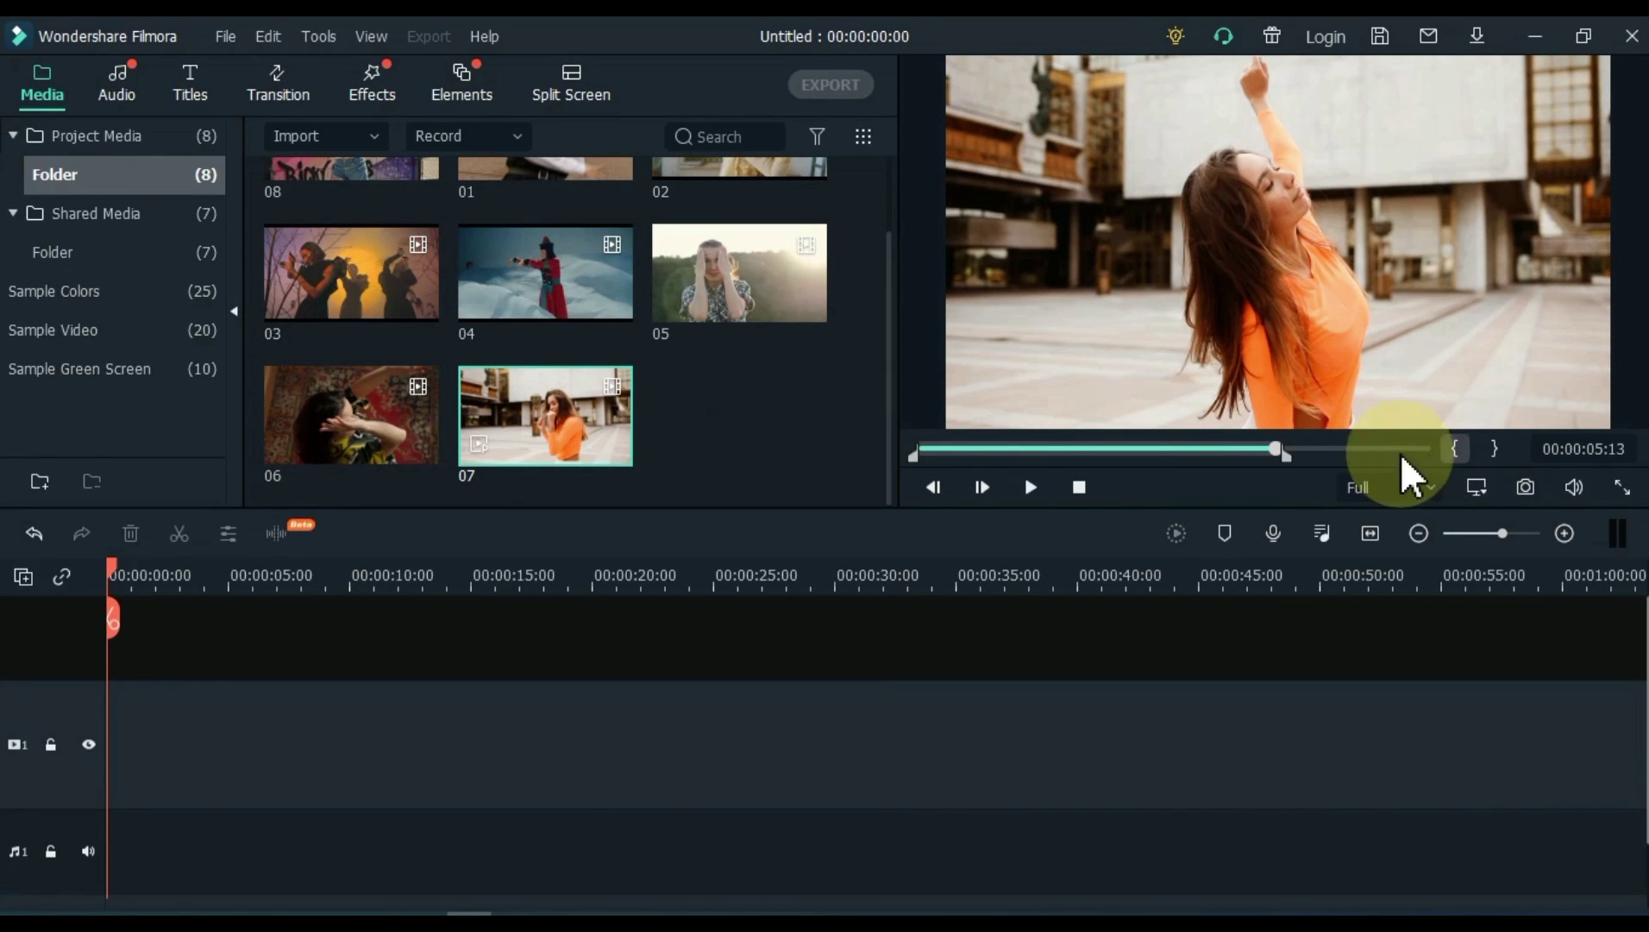
Step: Place the trimmed clips end to end on video track 1 in the order 07, 06, 05, 04, 03, 02, 01, 08
left_click_drag(531, 434, 115, 734)
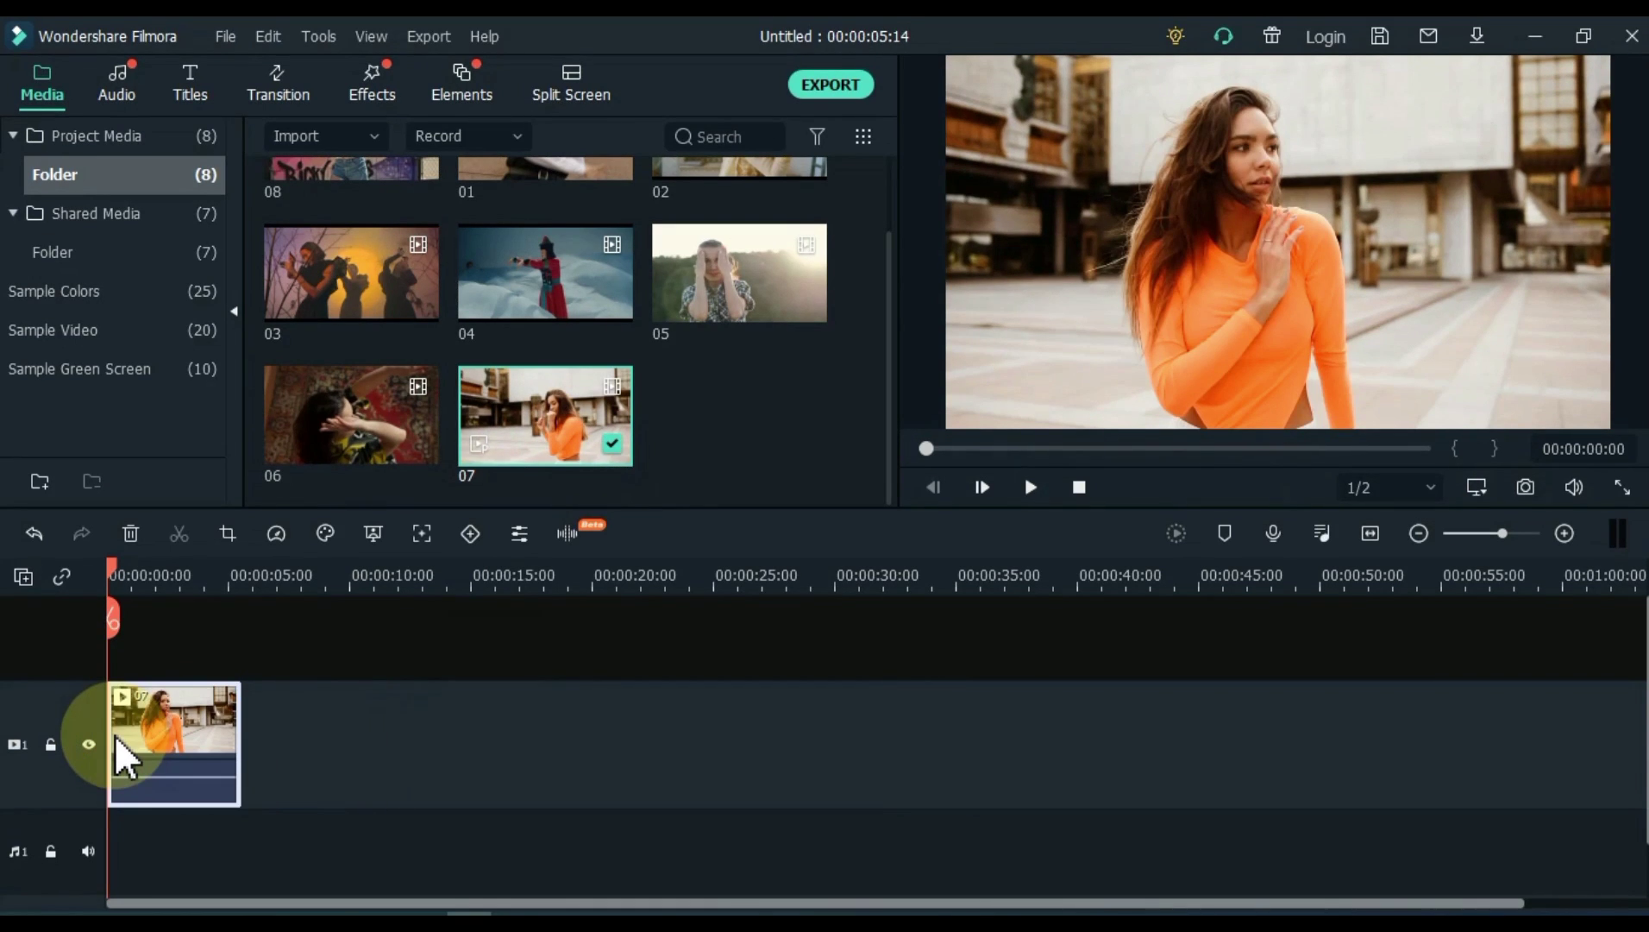
left_click_drag(405, 436, 255, 724)
left_click_drag(725, 276, 391, 777)
left_click_drag(517, 275, 515, 775)
left_click_drag(338, 313, 648, 768)
scroll(716, 388, "up", 2)
left_click_drag(749, 245, 789, 767)
left_click_drag(552, 289, 917, 777)
left_click_drag(405, 259, 1038, 747)
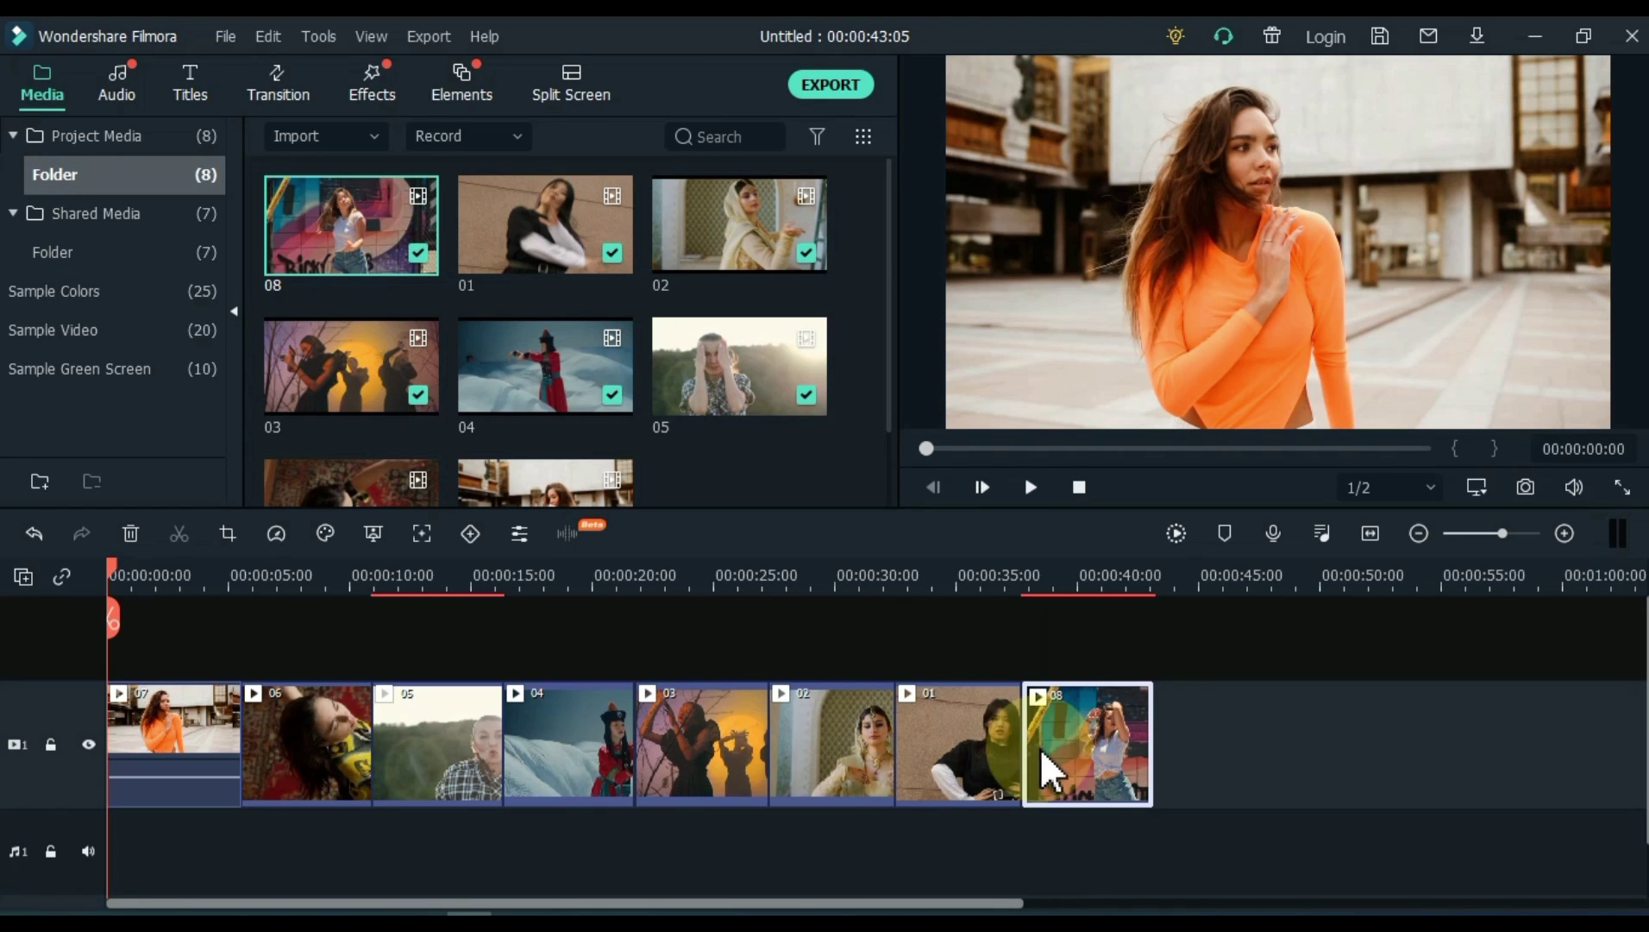
Step: Select all eight clips on video track 1 and copy them
left_click(1219, 747)
left_click_drag(1248, 746, 209, 726)
right_click(210, 726)
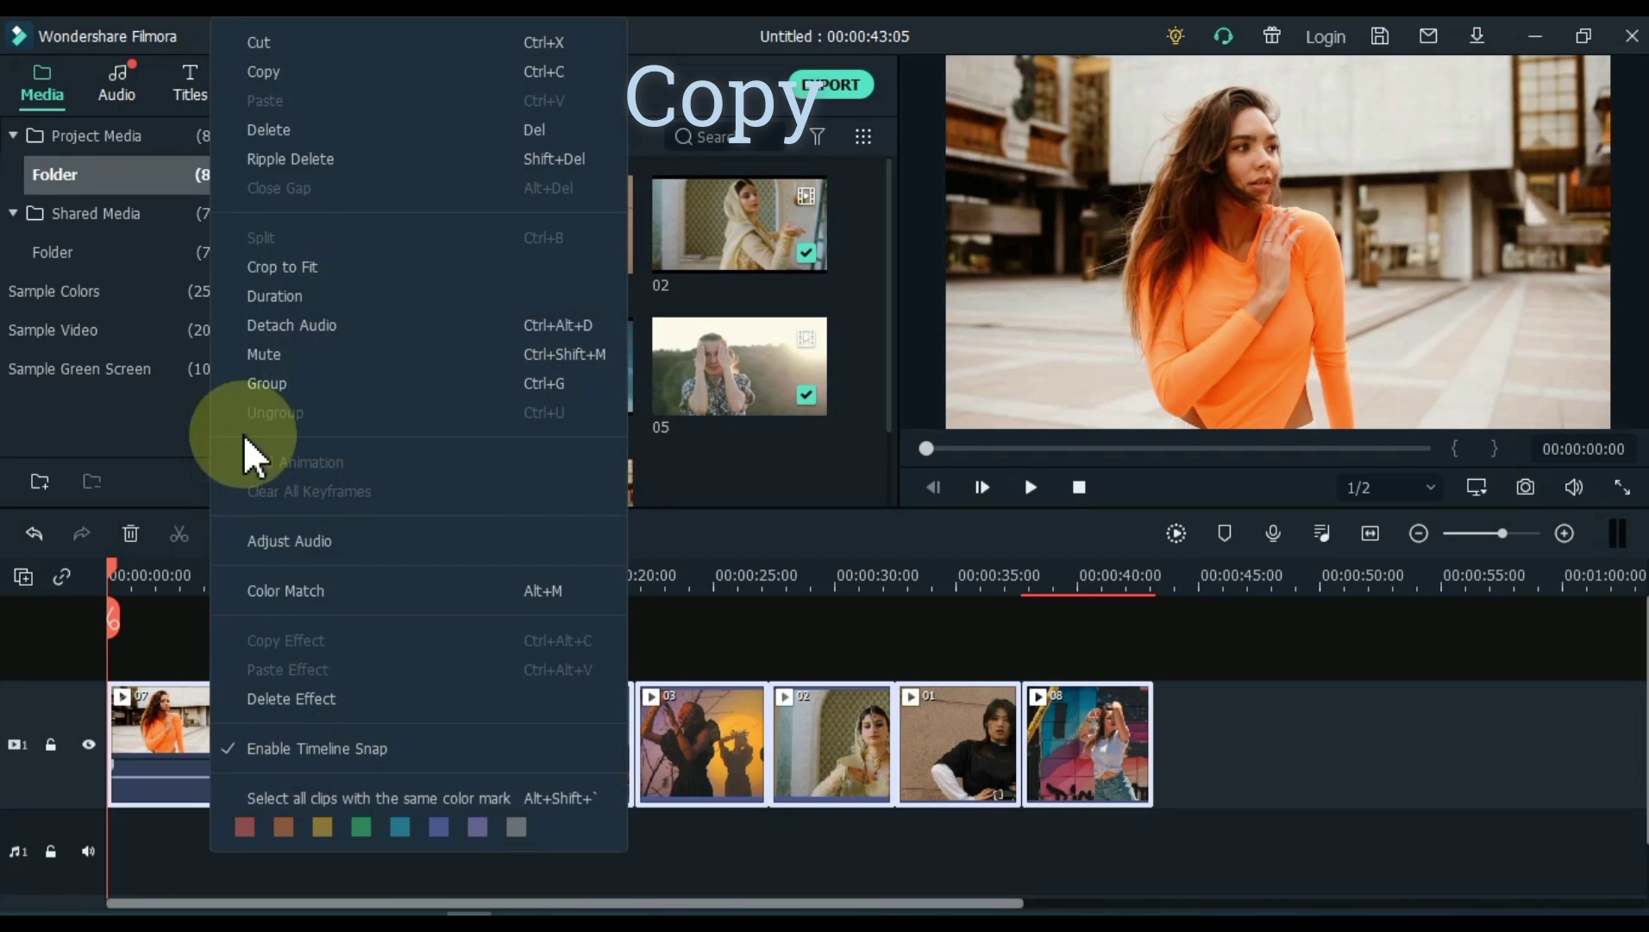
left_click(291, 69)
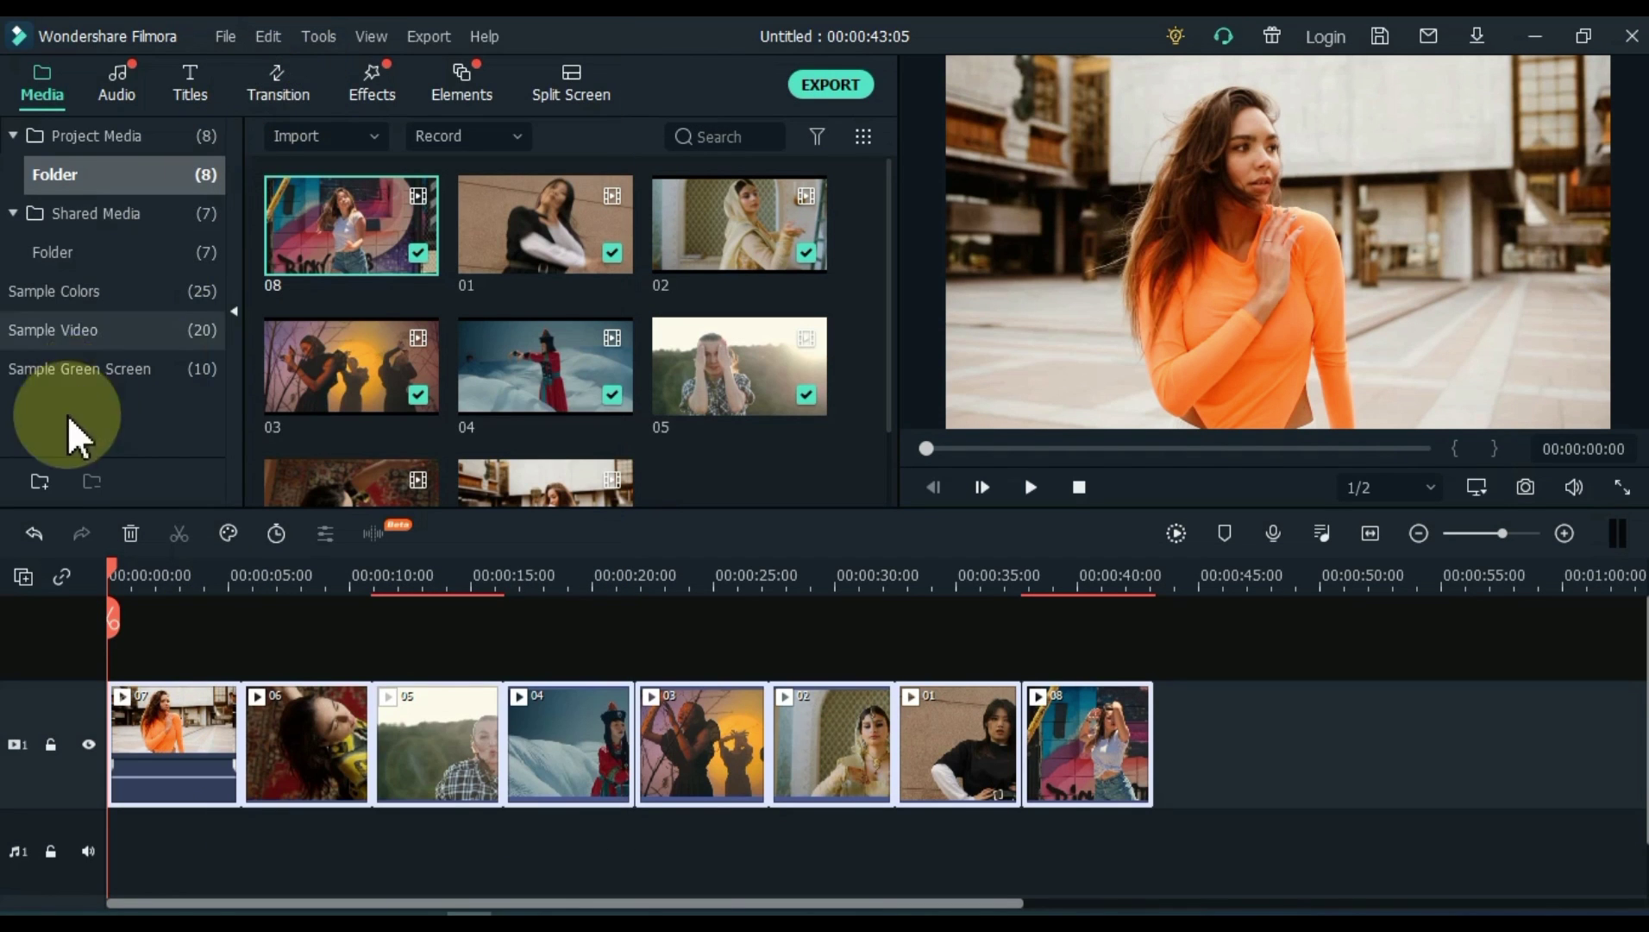
Step: Add a second video track and paste the copied clips onto it from the start of the timeline
left_click(23, 576)
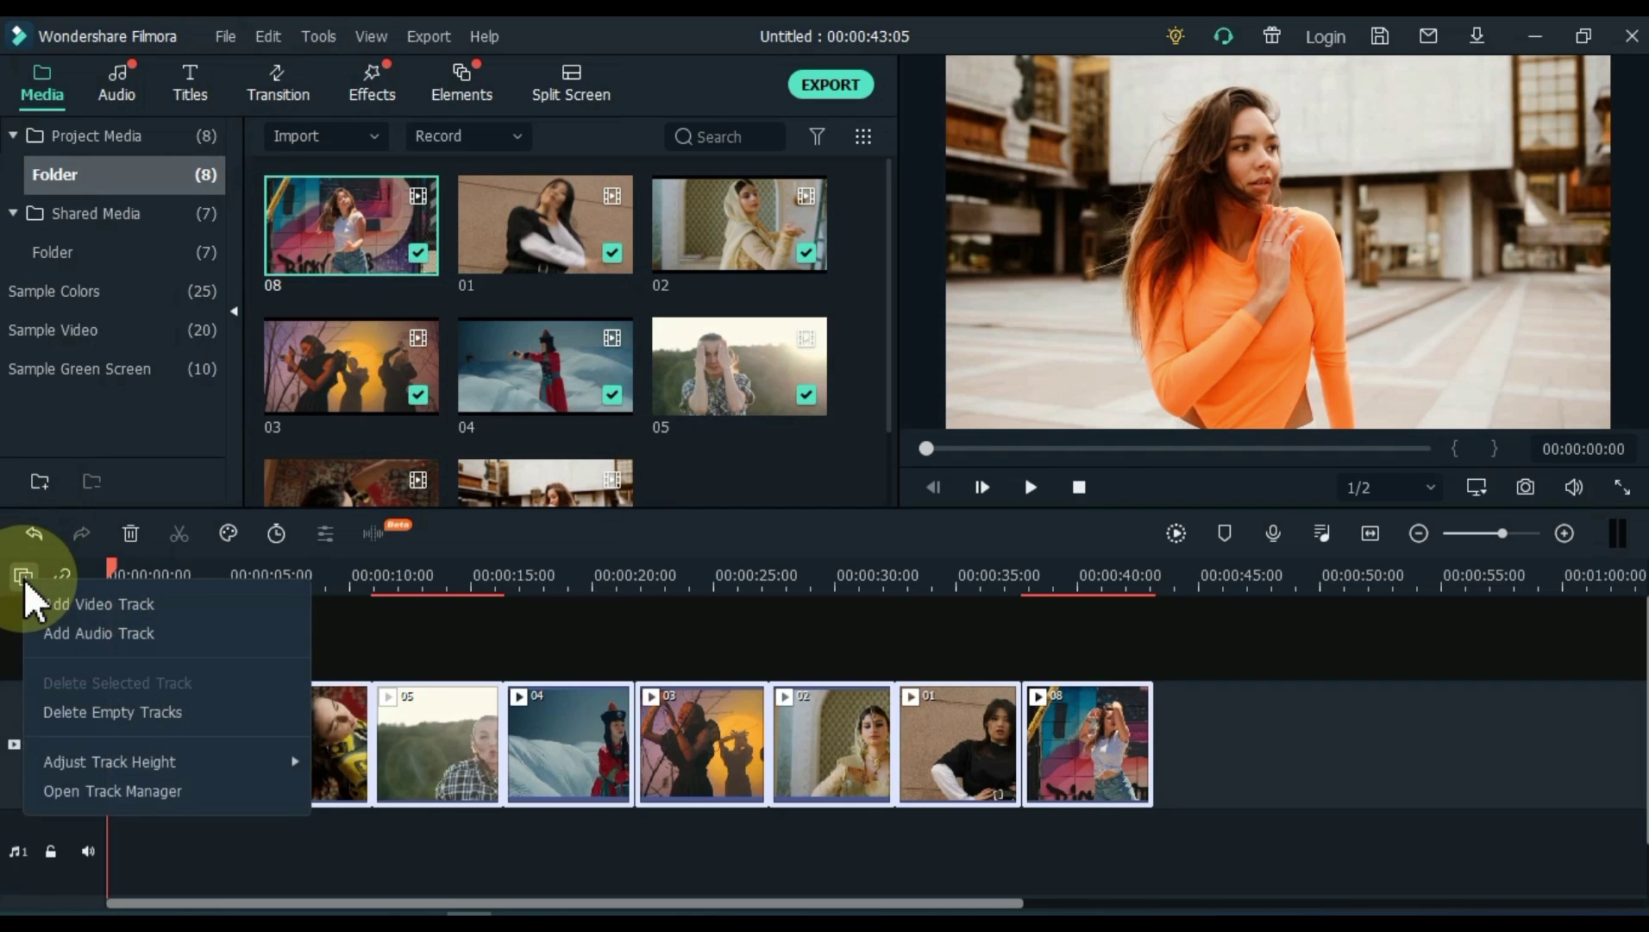
left_click(88, 609)
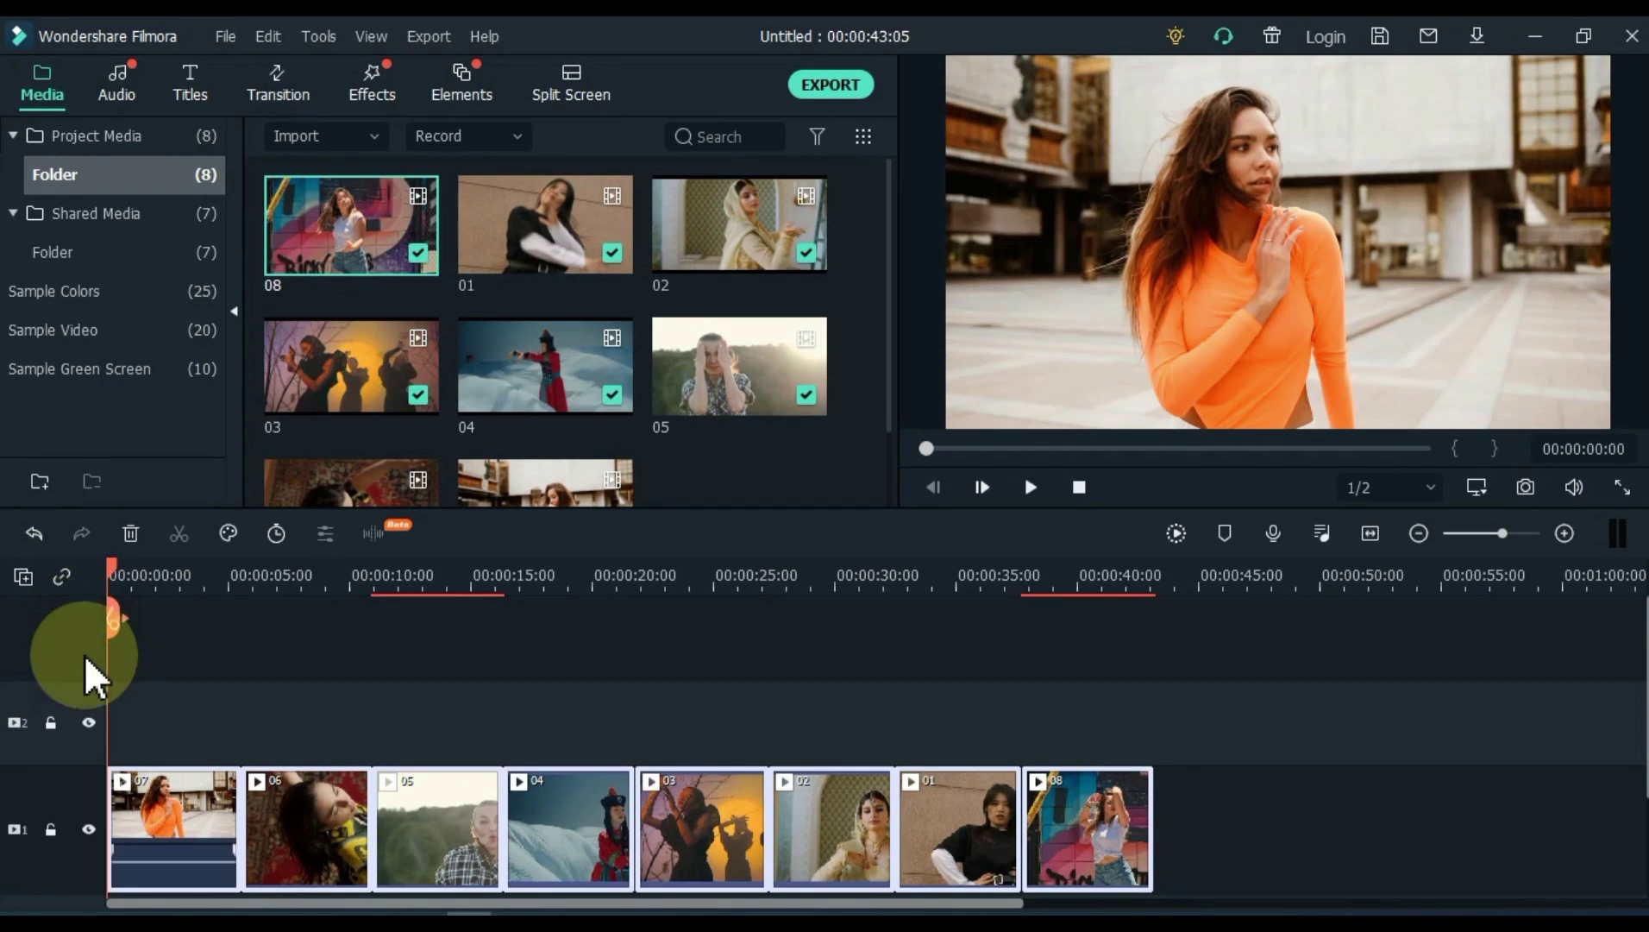
right_click(170, 725)
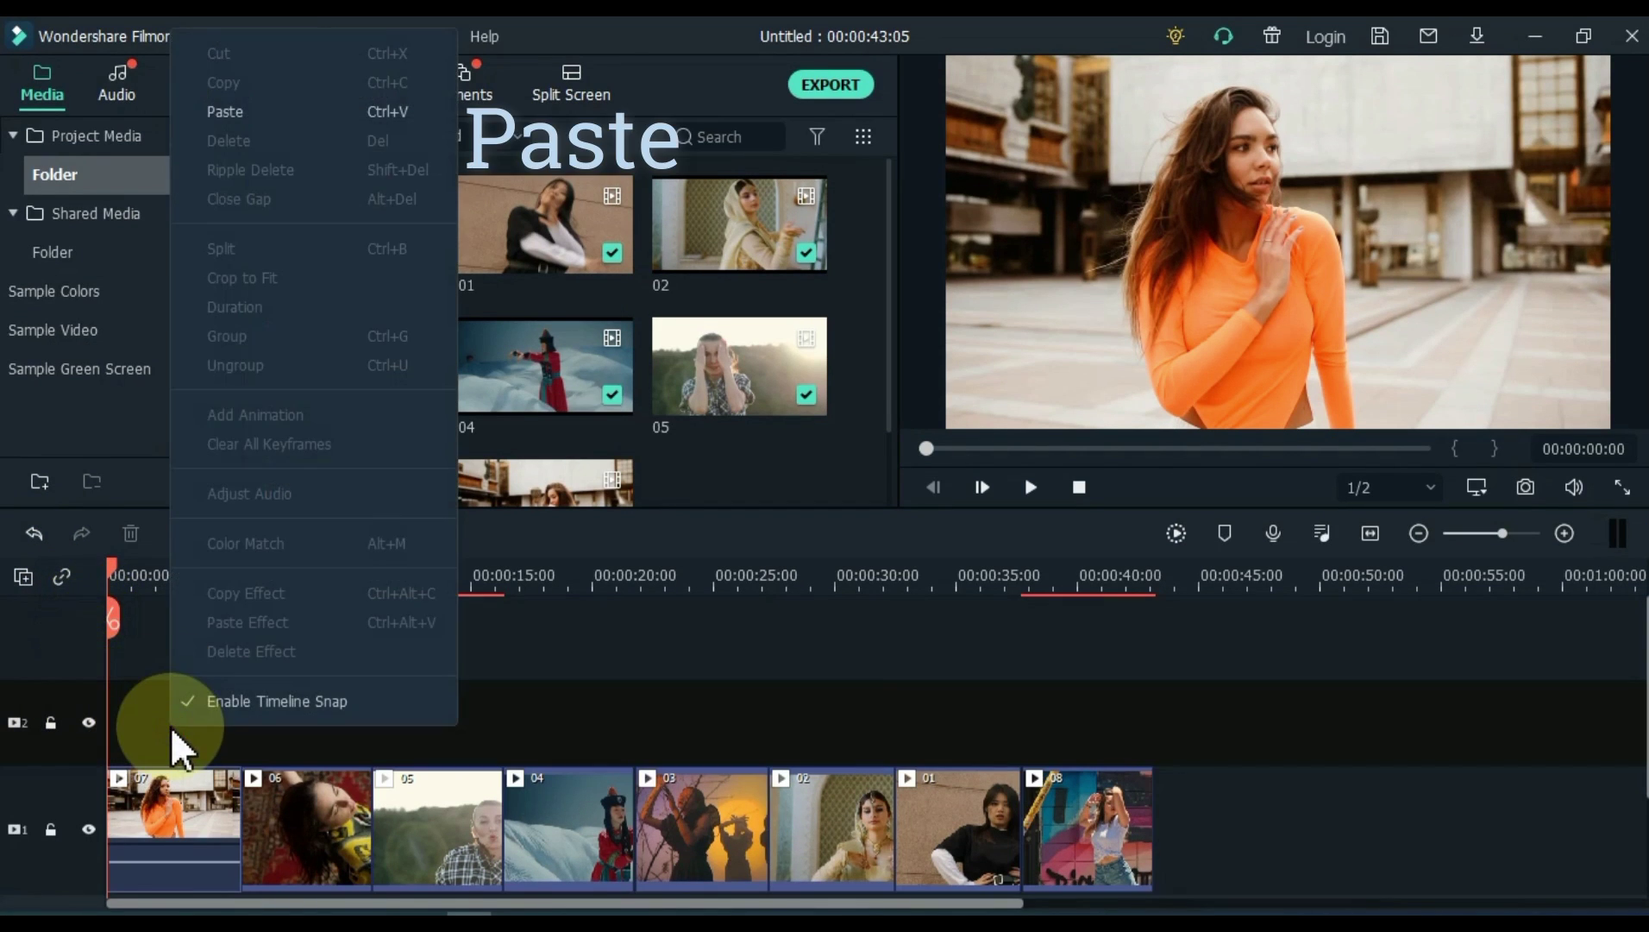
left_click(248, 115)
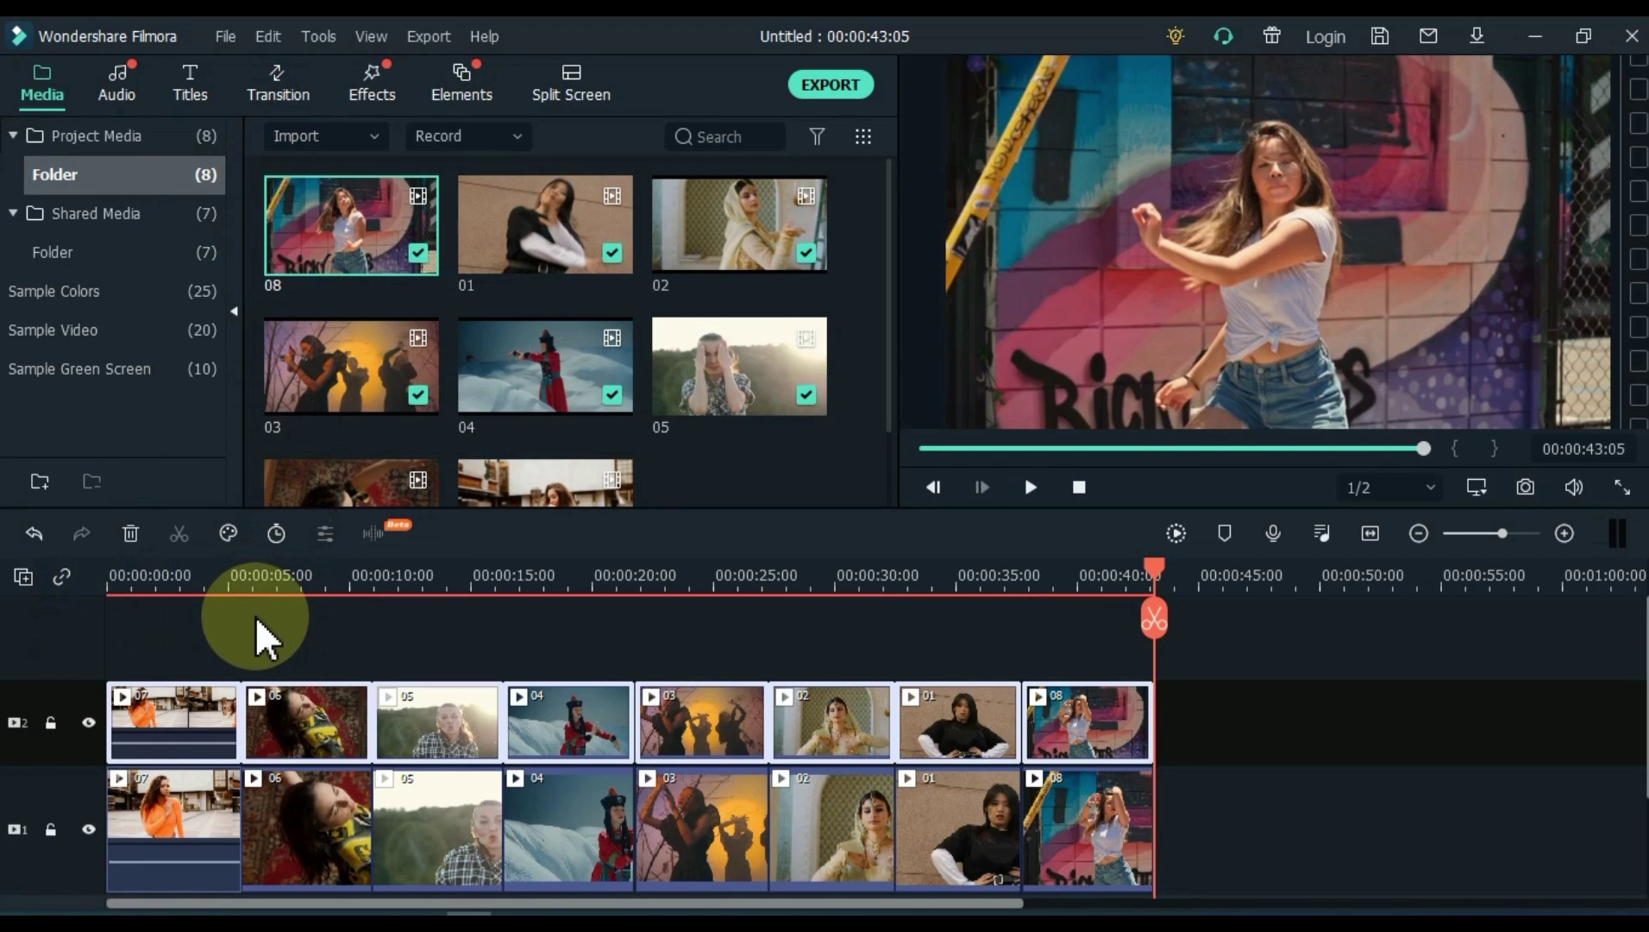
Step: Find the Blurry Roll 2 transition and apply it between clips 07 and 06 on video track 2
left_click(279, 97)
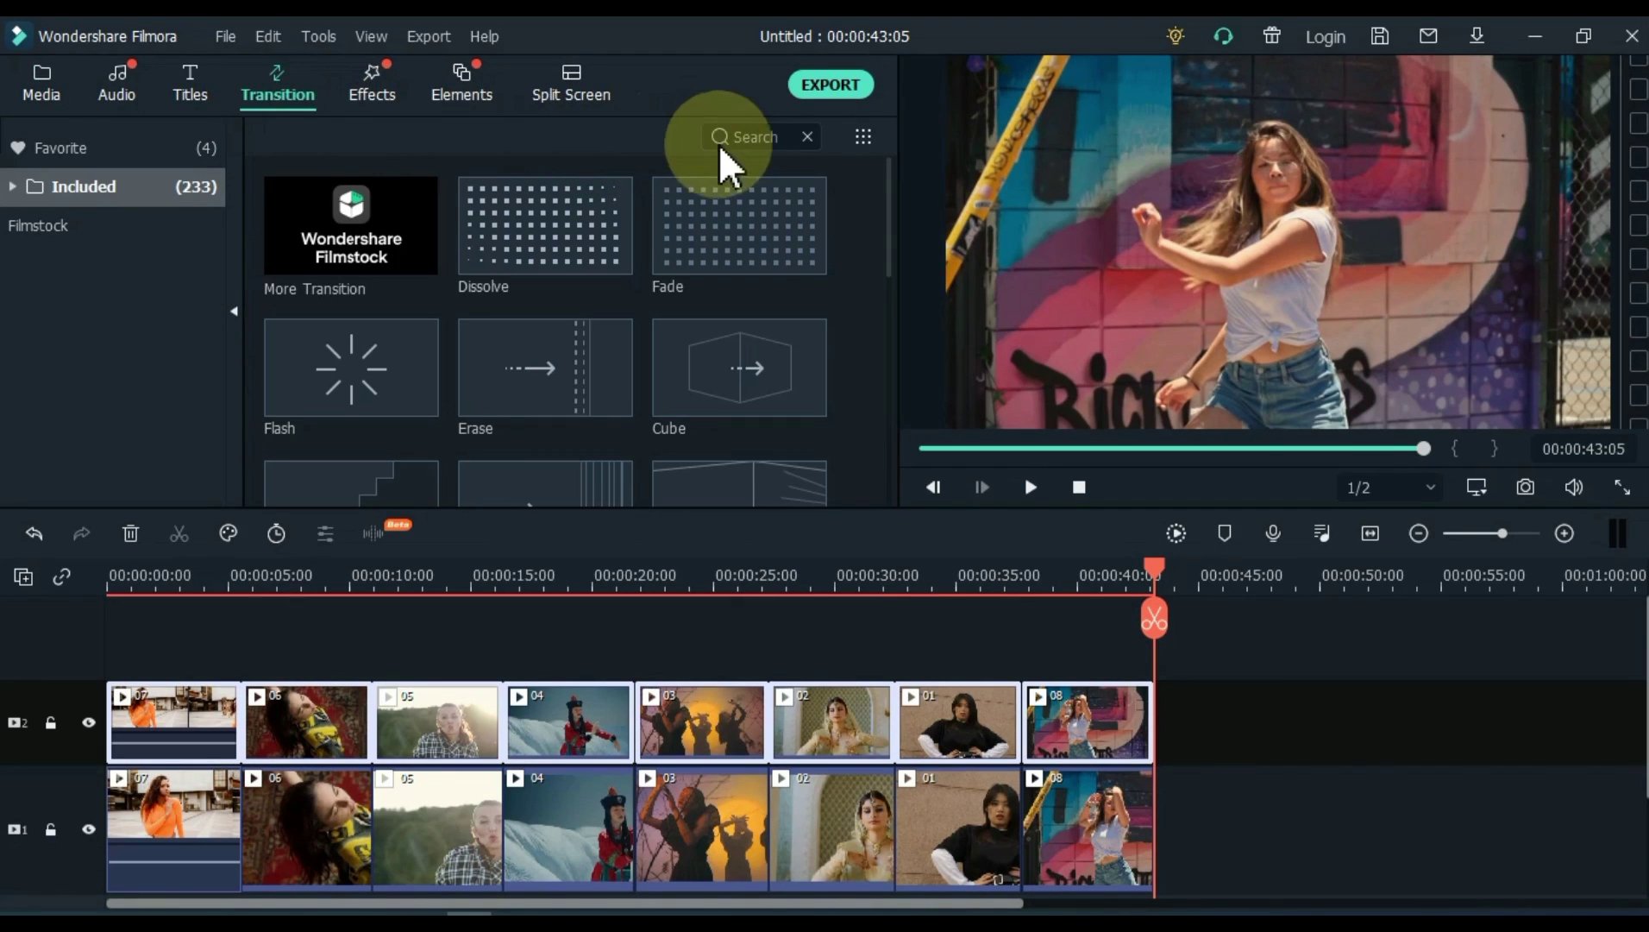
left_click(747, 138)
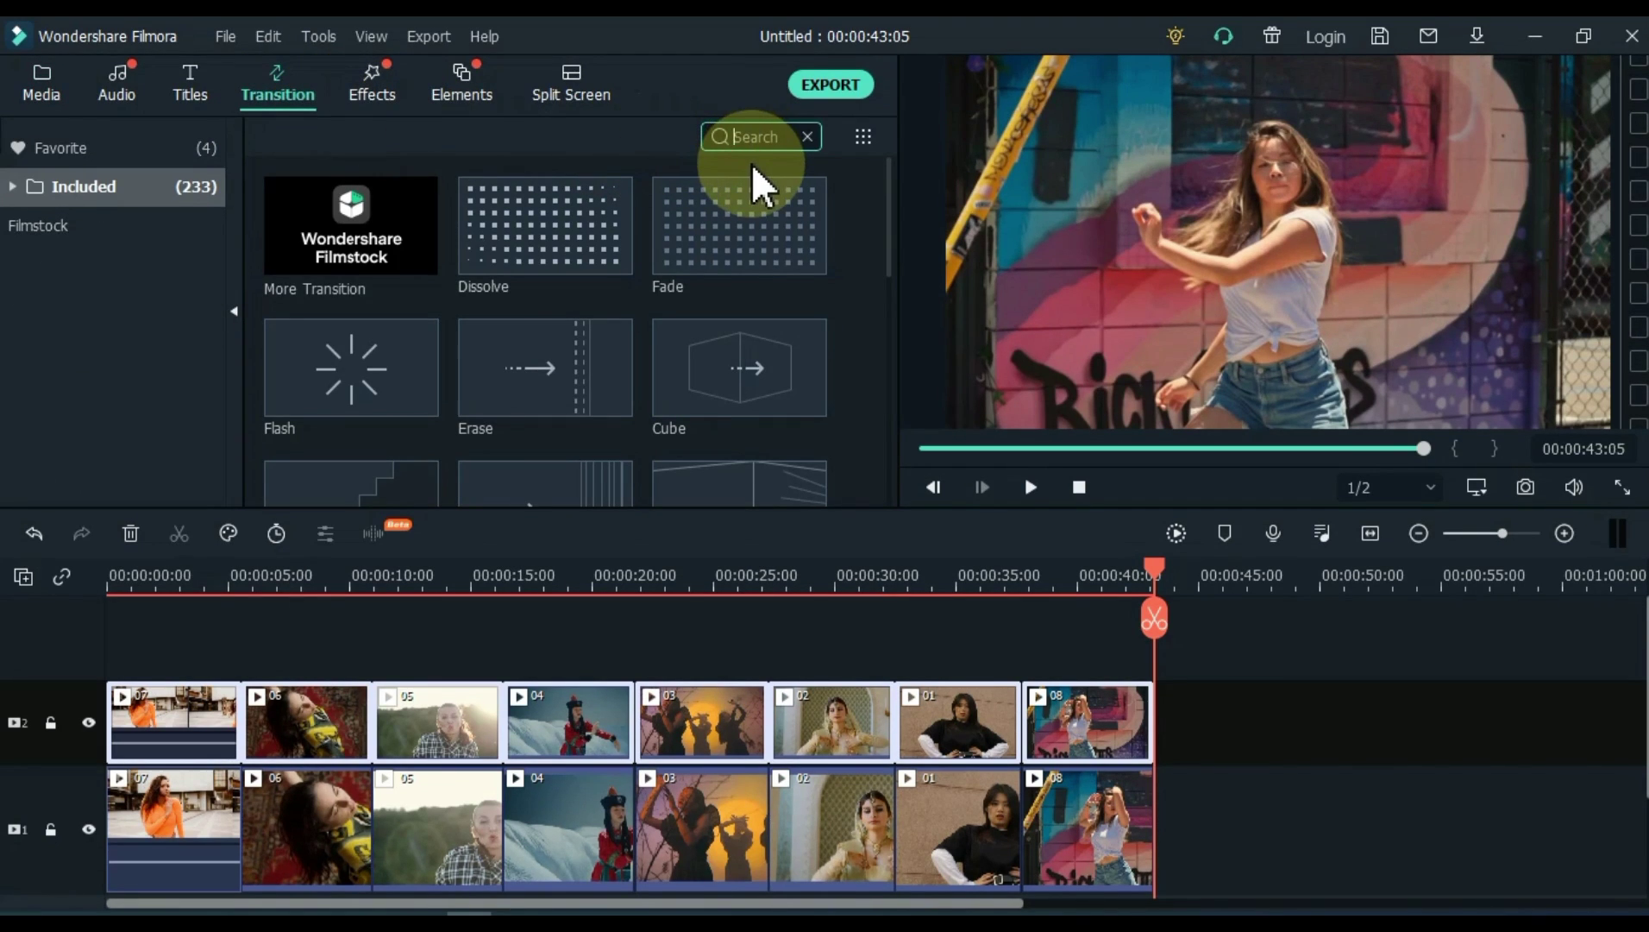
type("blurry roll 2")
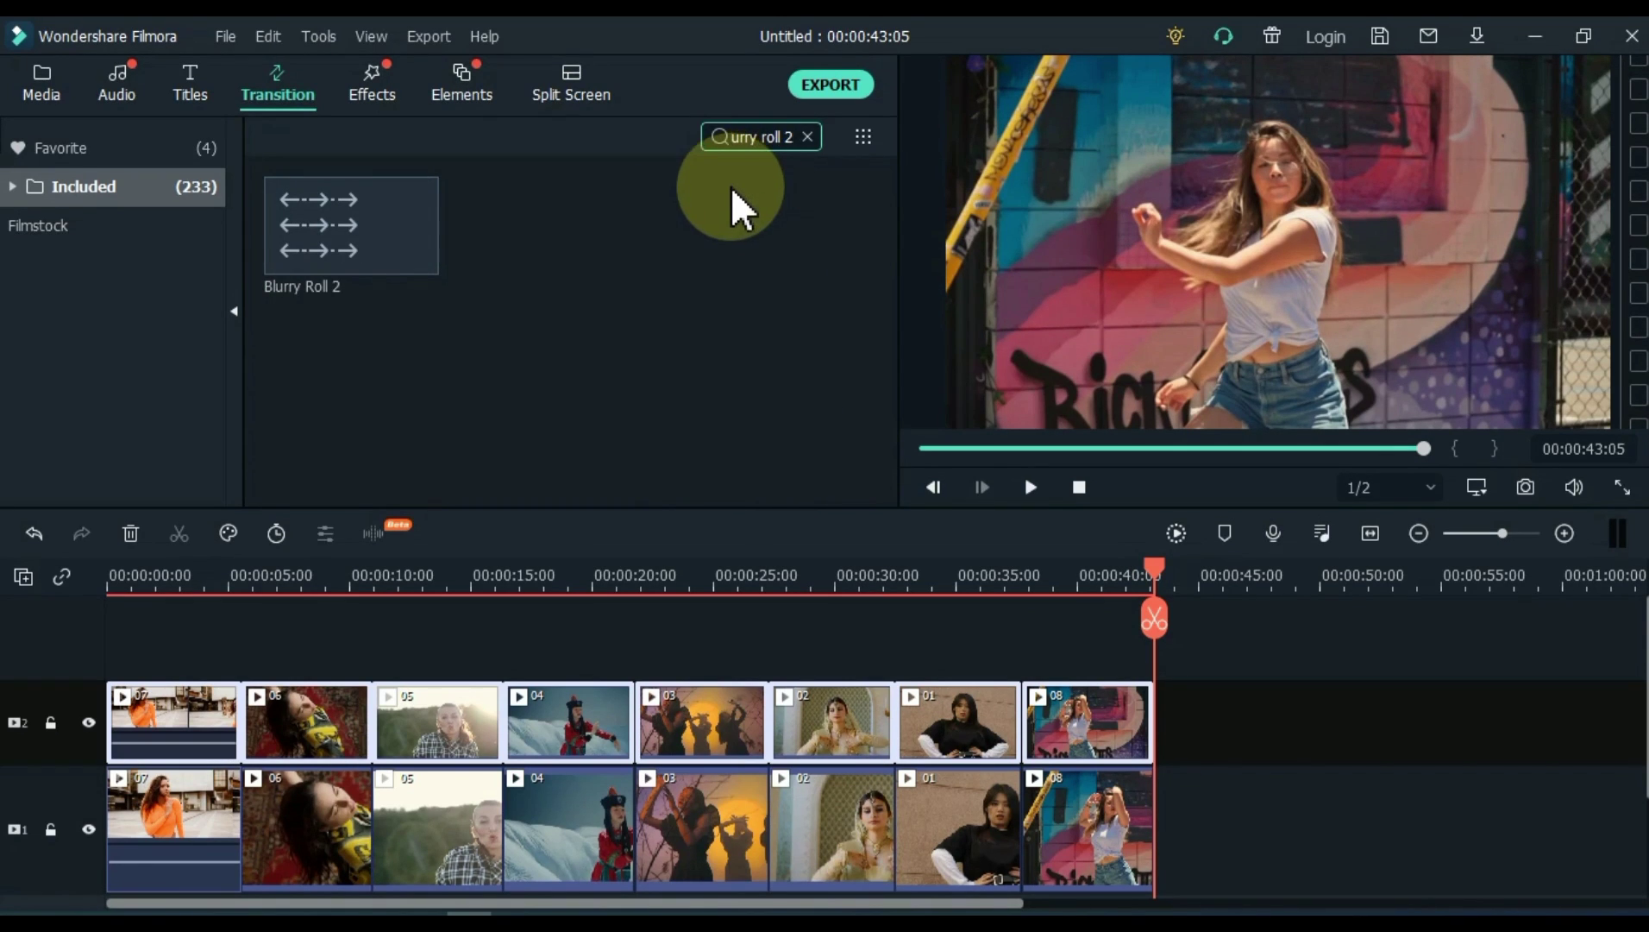
left_click_drag(318, 243, 220, 679)
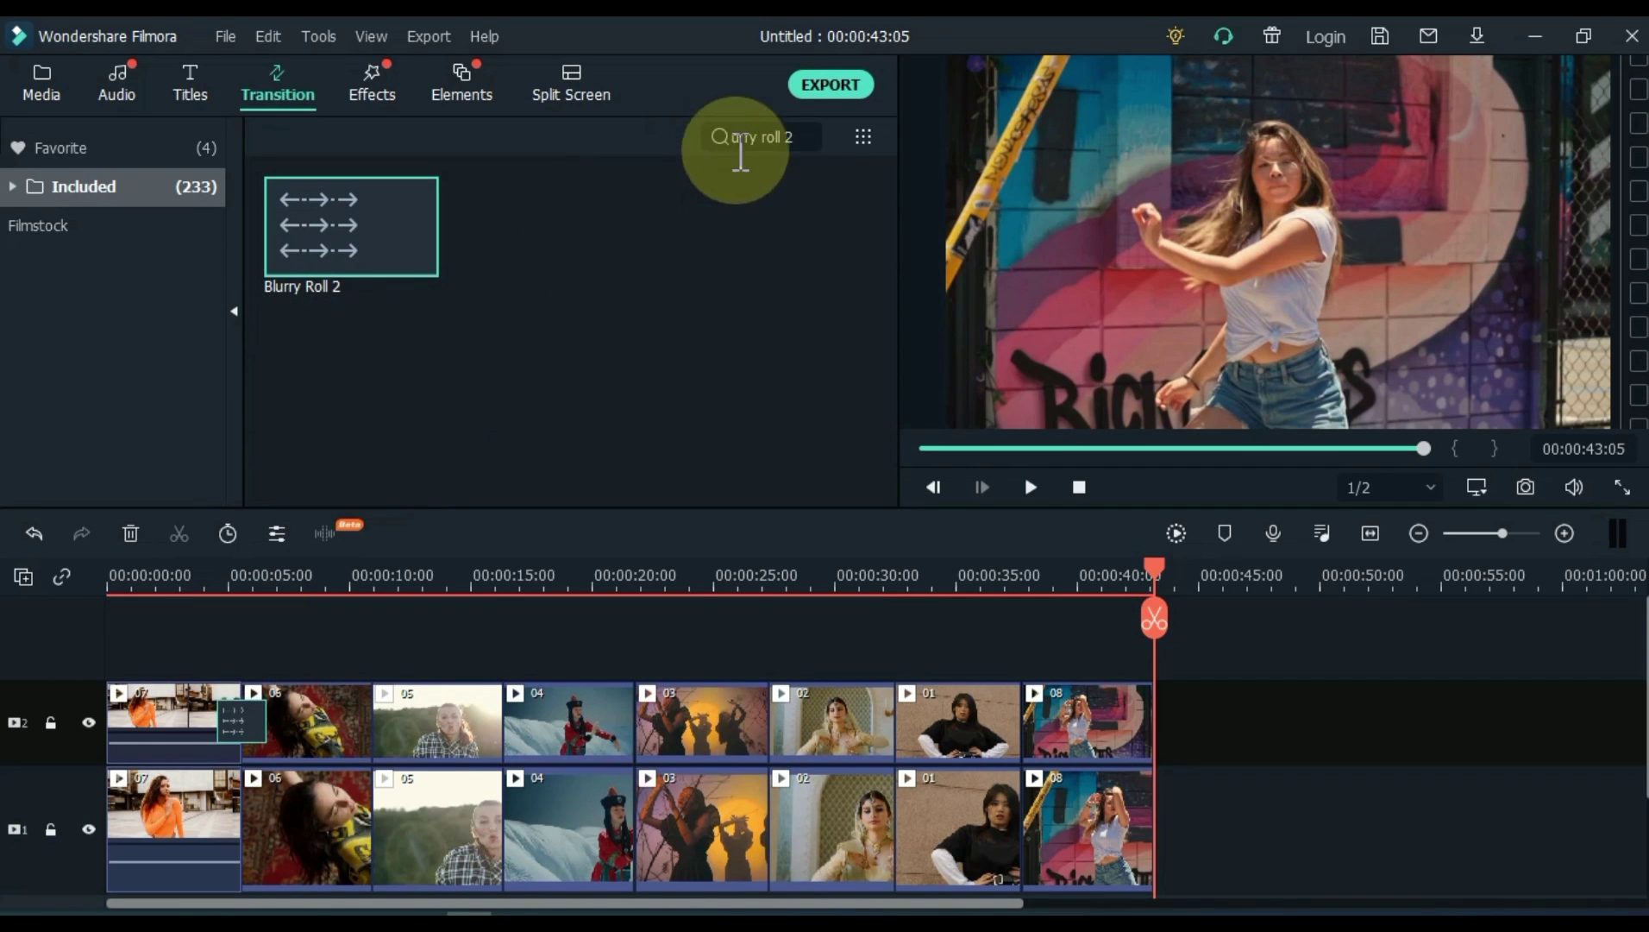
Step: Find the Blurry Roll 3 transition and apply it between clips 07 and 06 on video track 1
left_click(808, 137)
type("B")
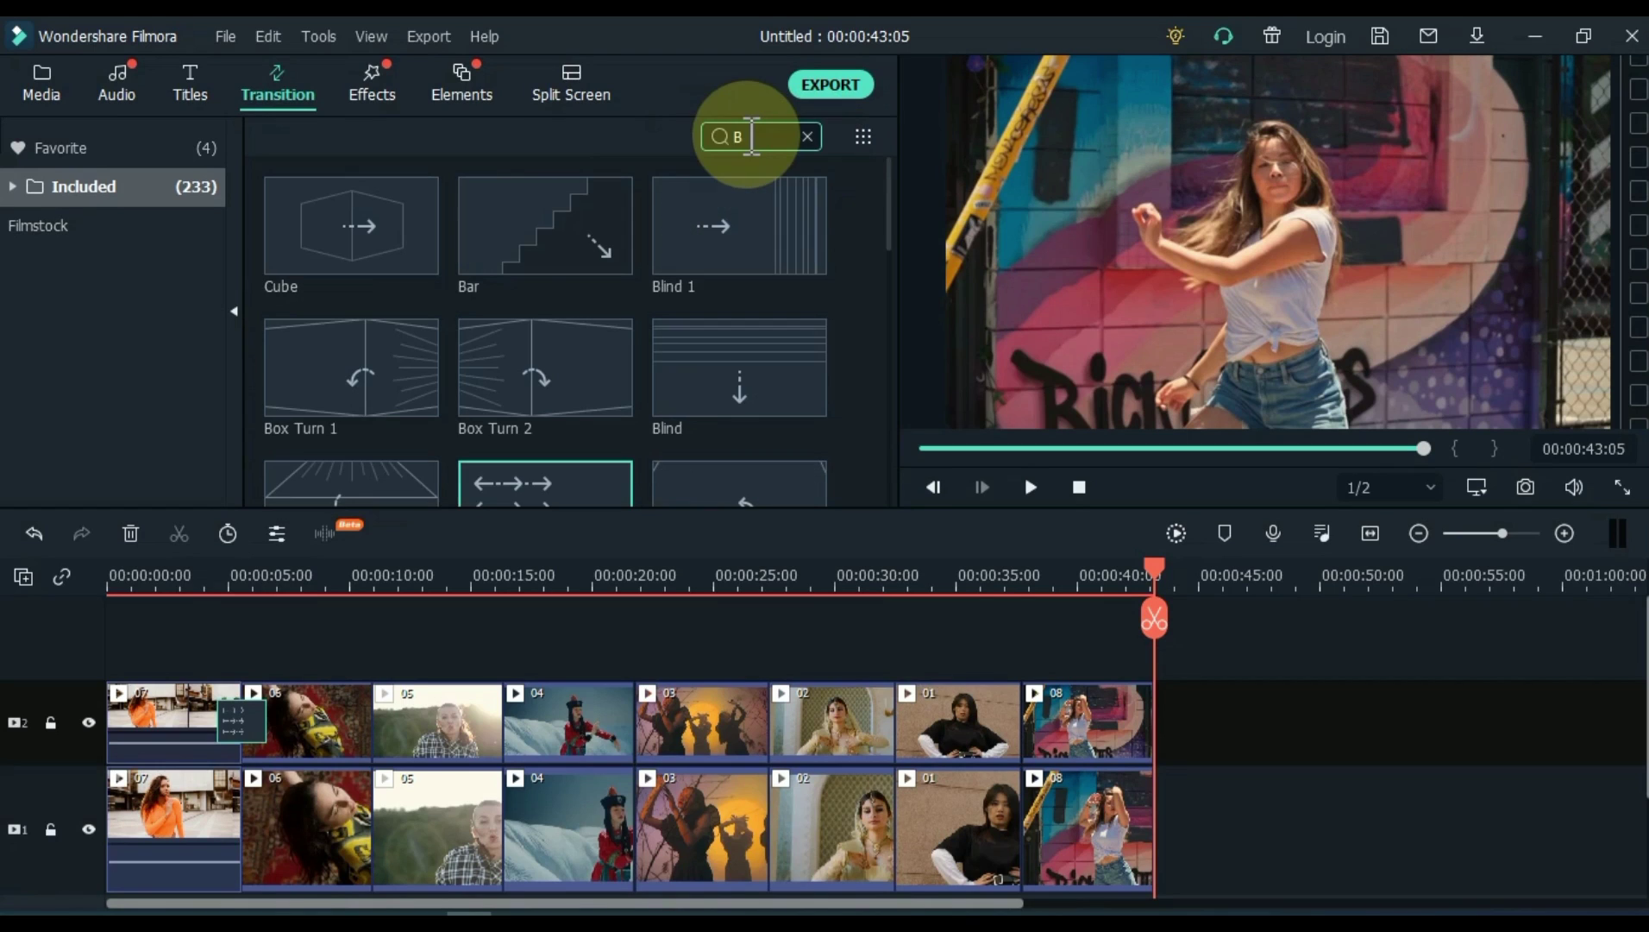
type("lu")
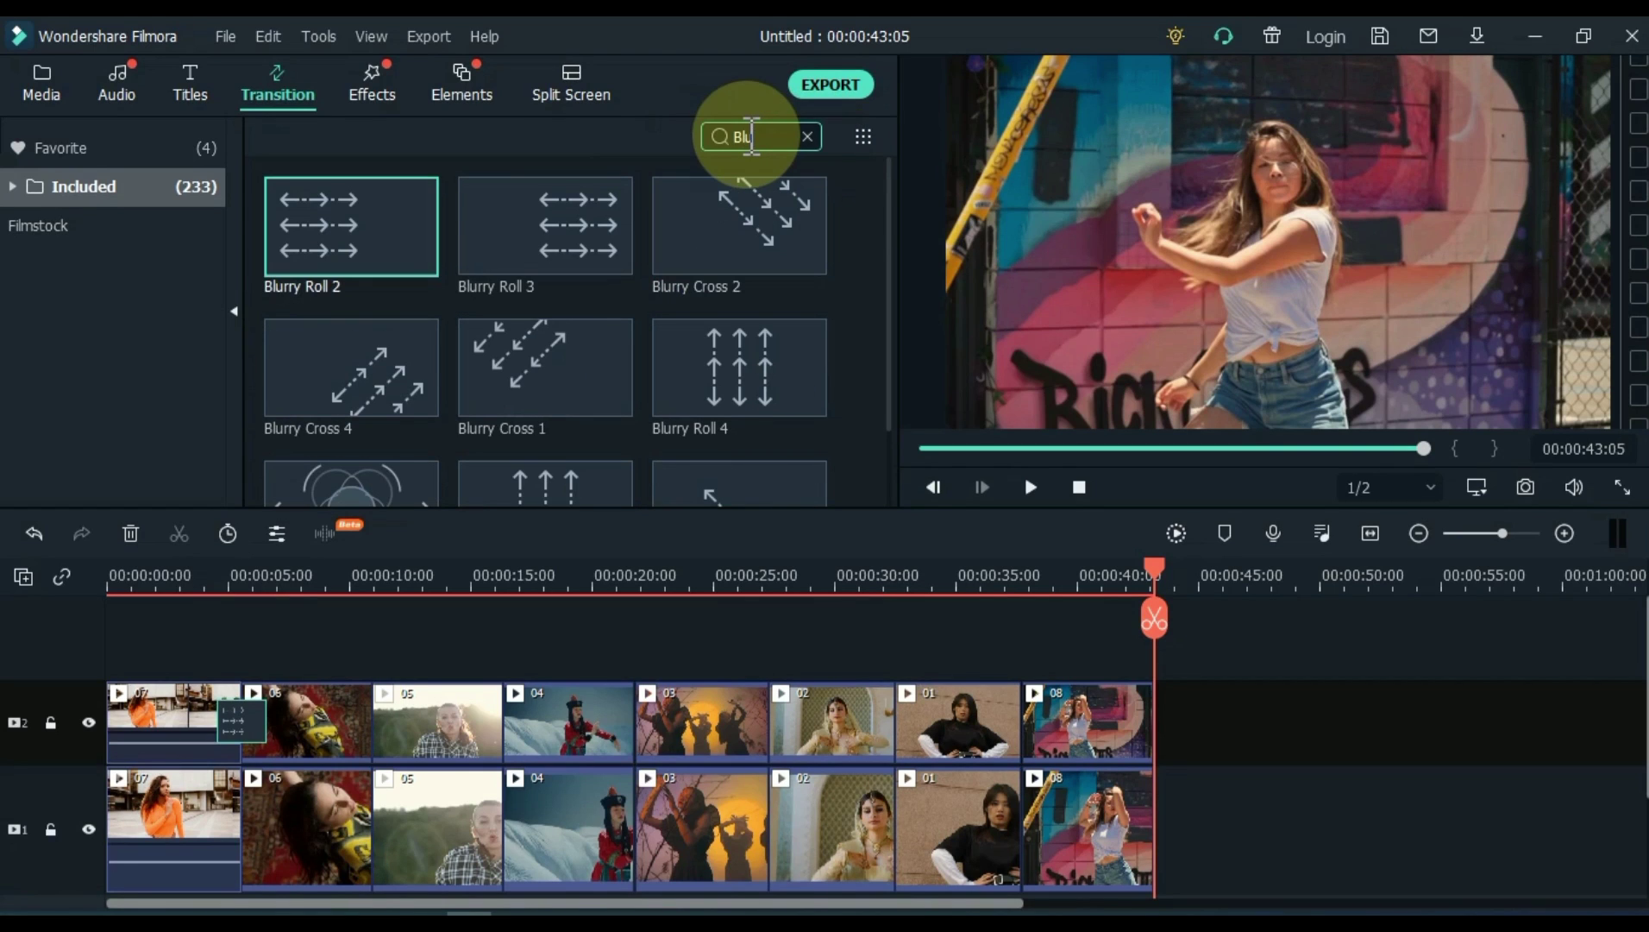
type("rry Roll 3")
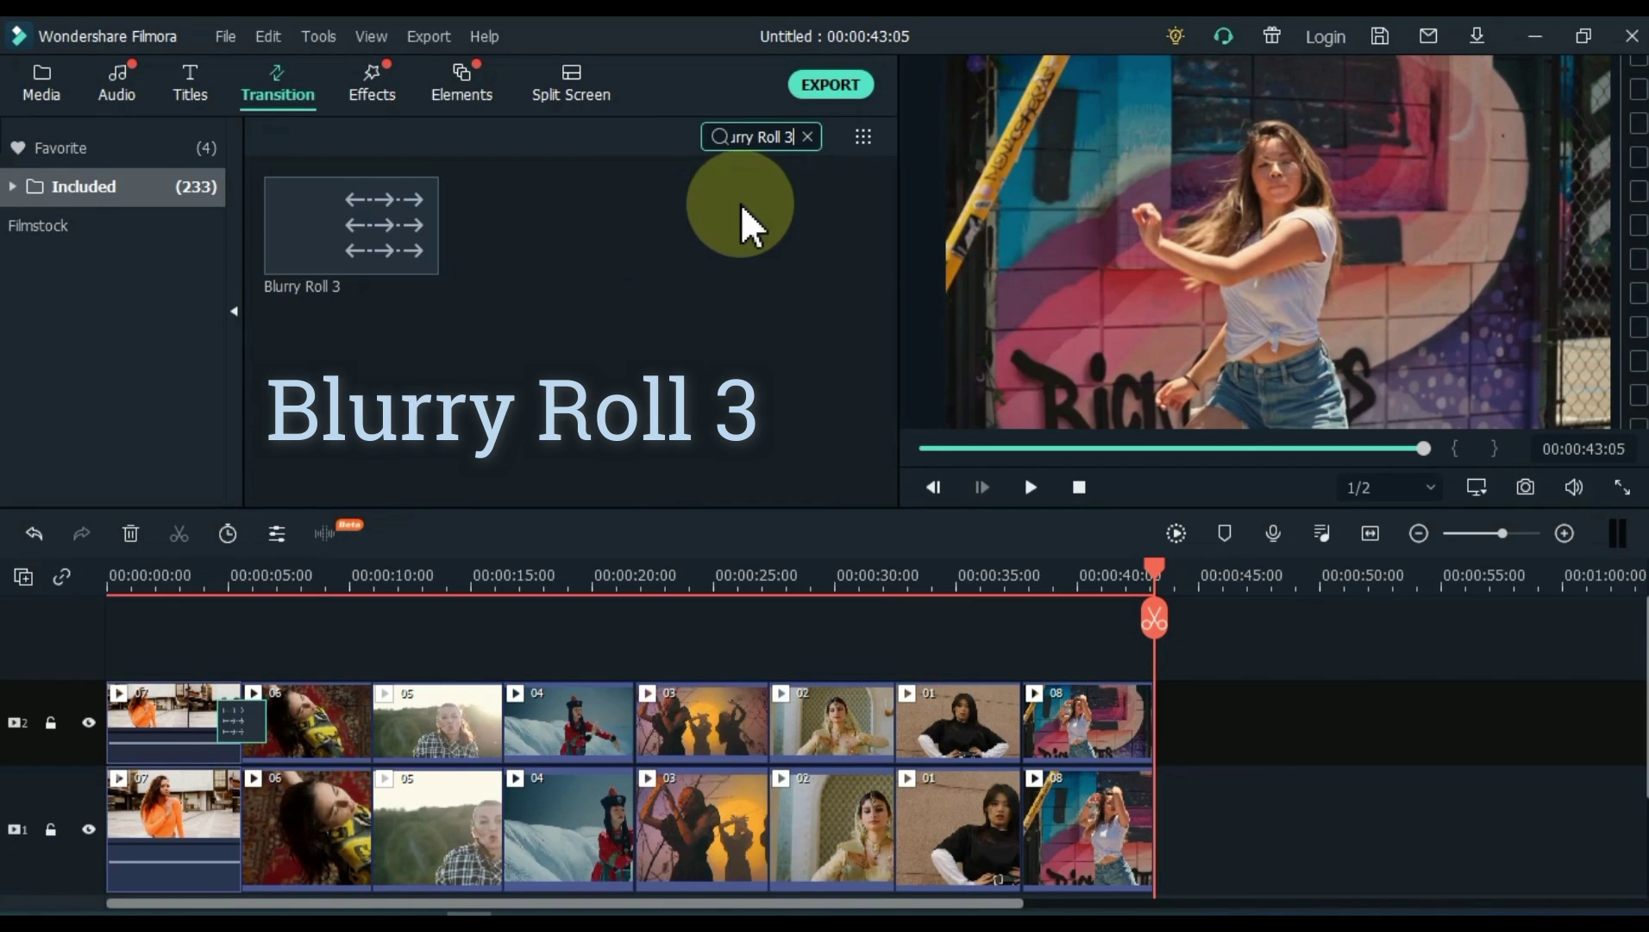
left_click_drag(329, 246, 227, 812)
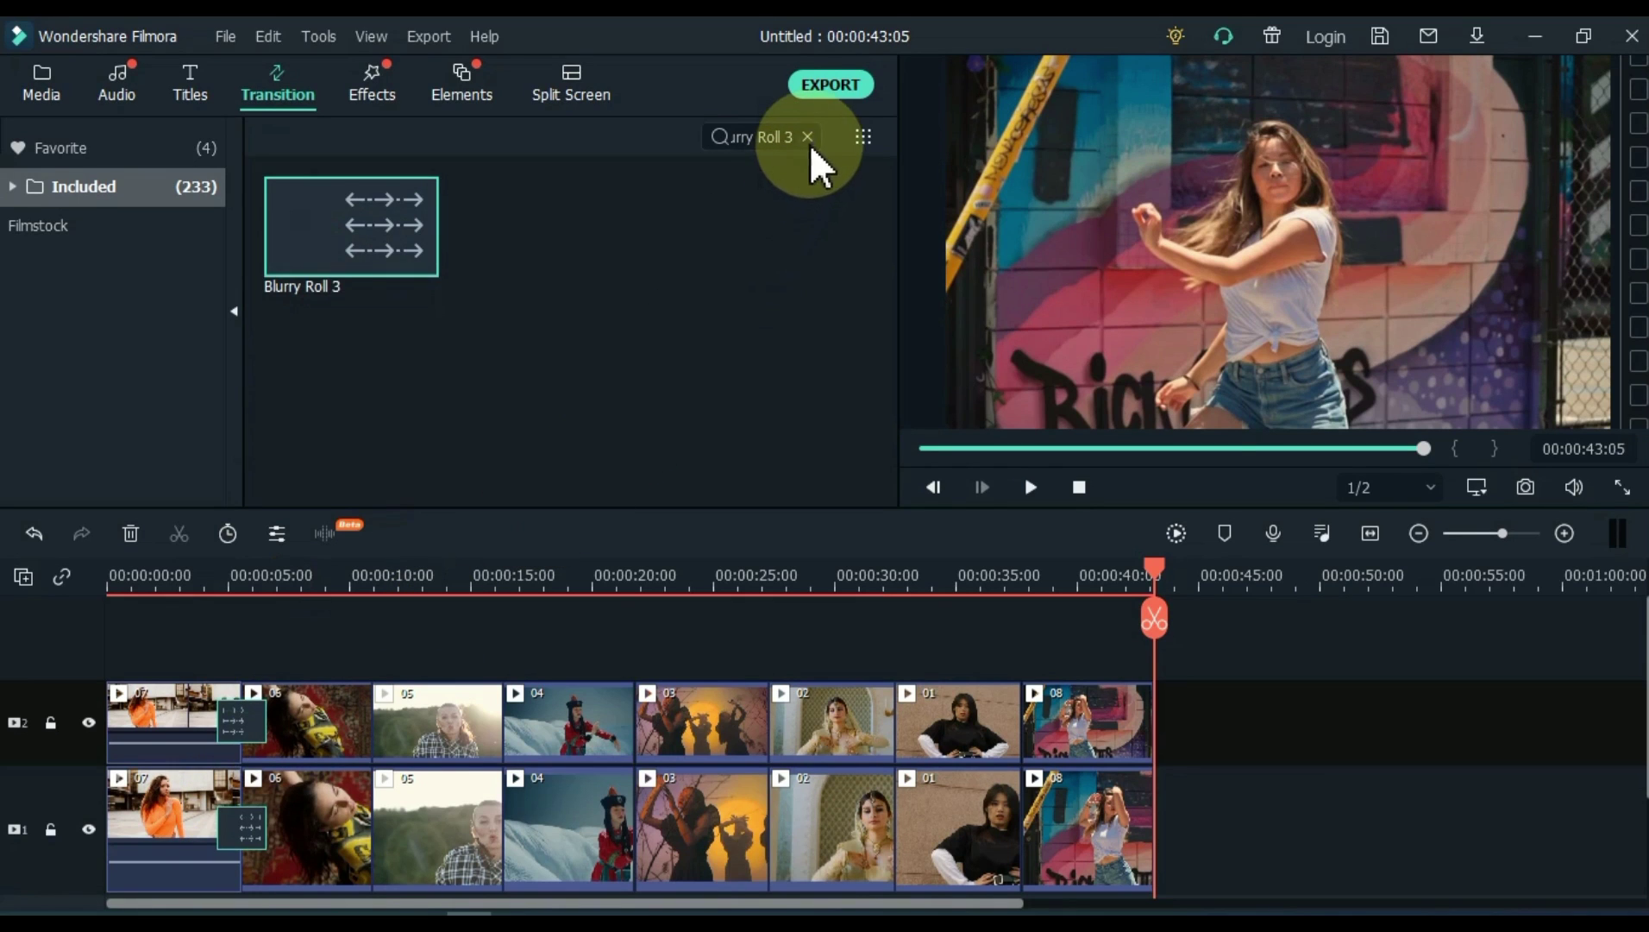
Step: Find the Simple Roll 11 transition and apply it between clips 06 and 05 on video track 2
left_click(807, 136)
type("Si")
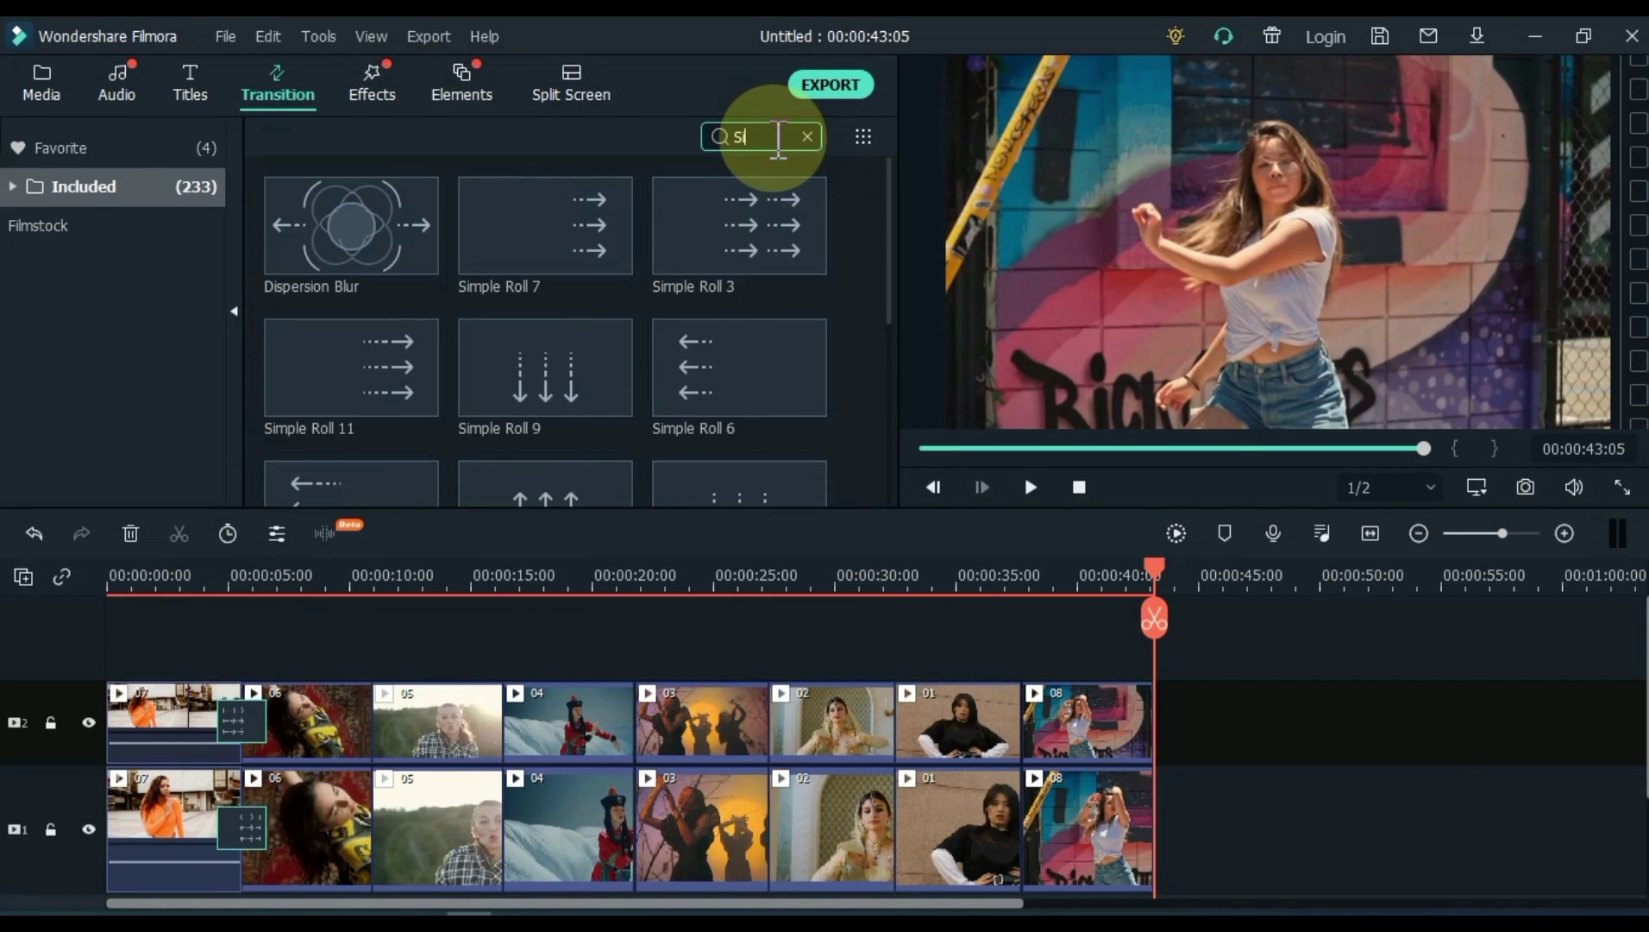
type("mple")
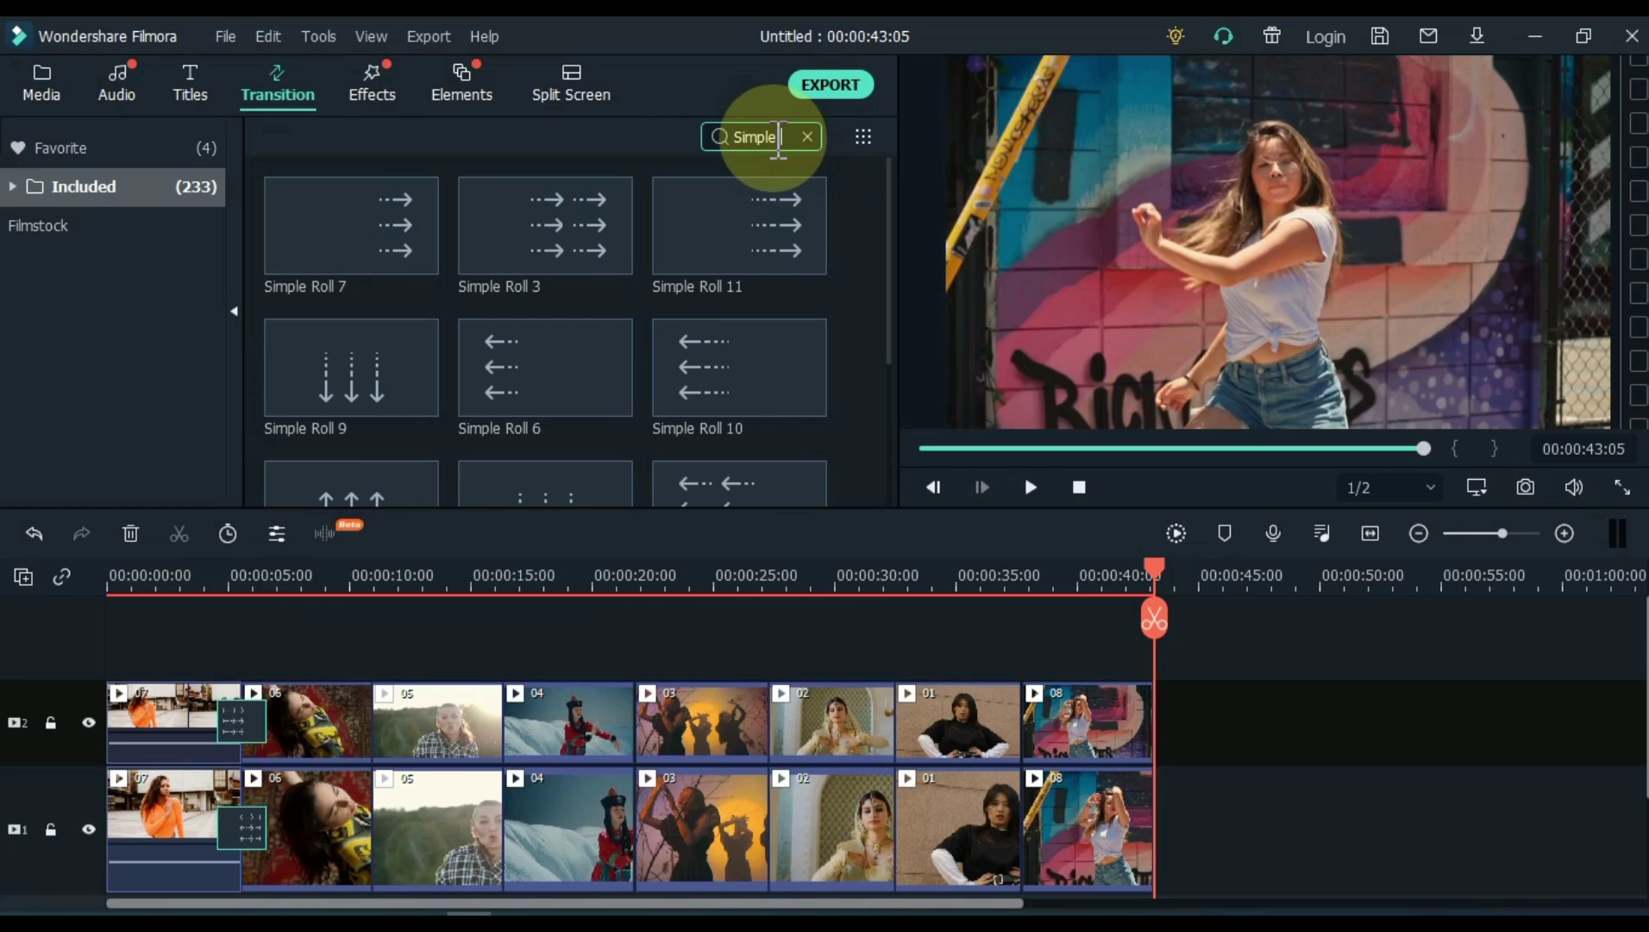
type(" Roll")
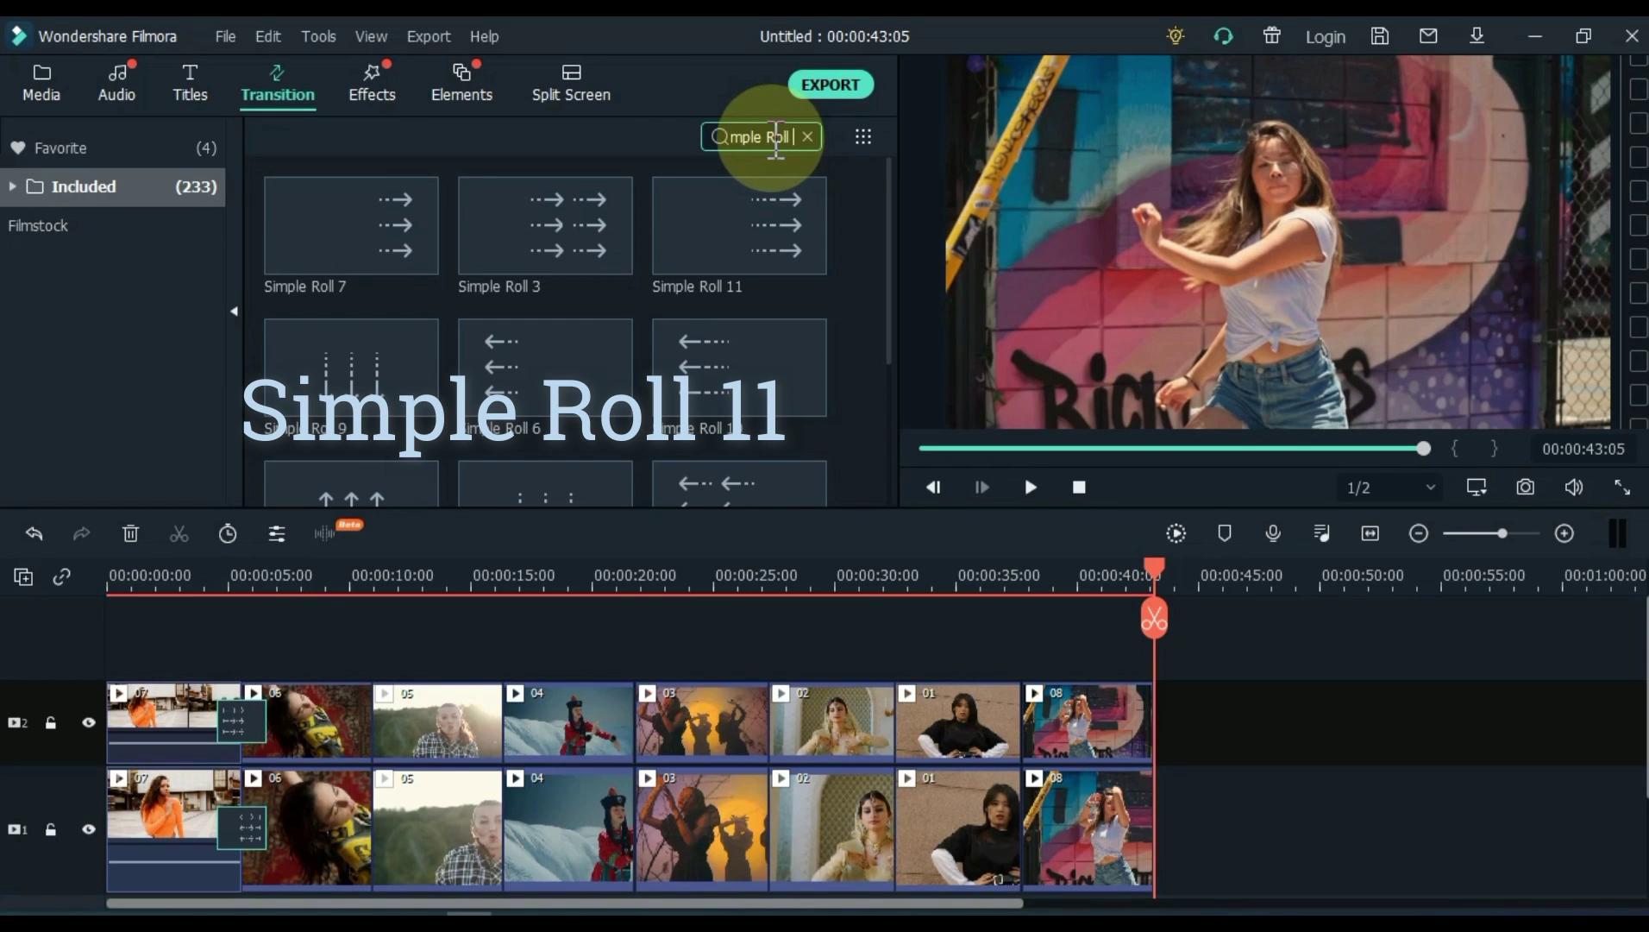
type(" 11")
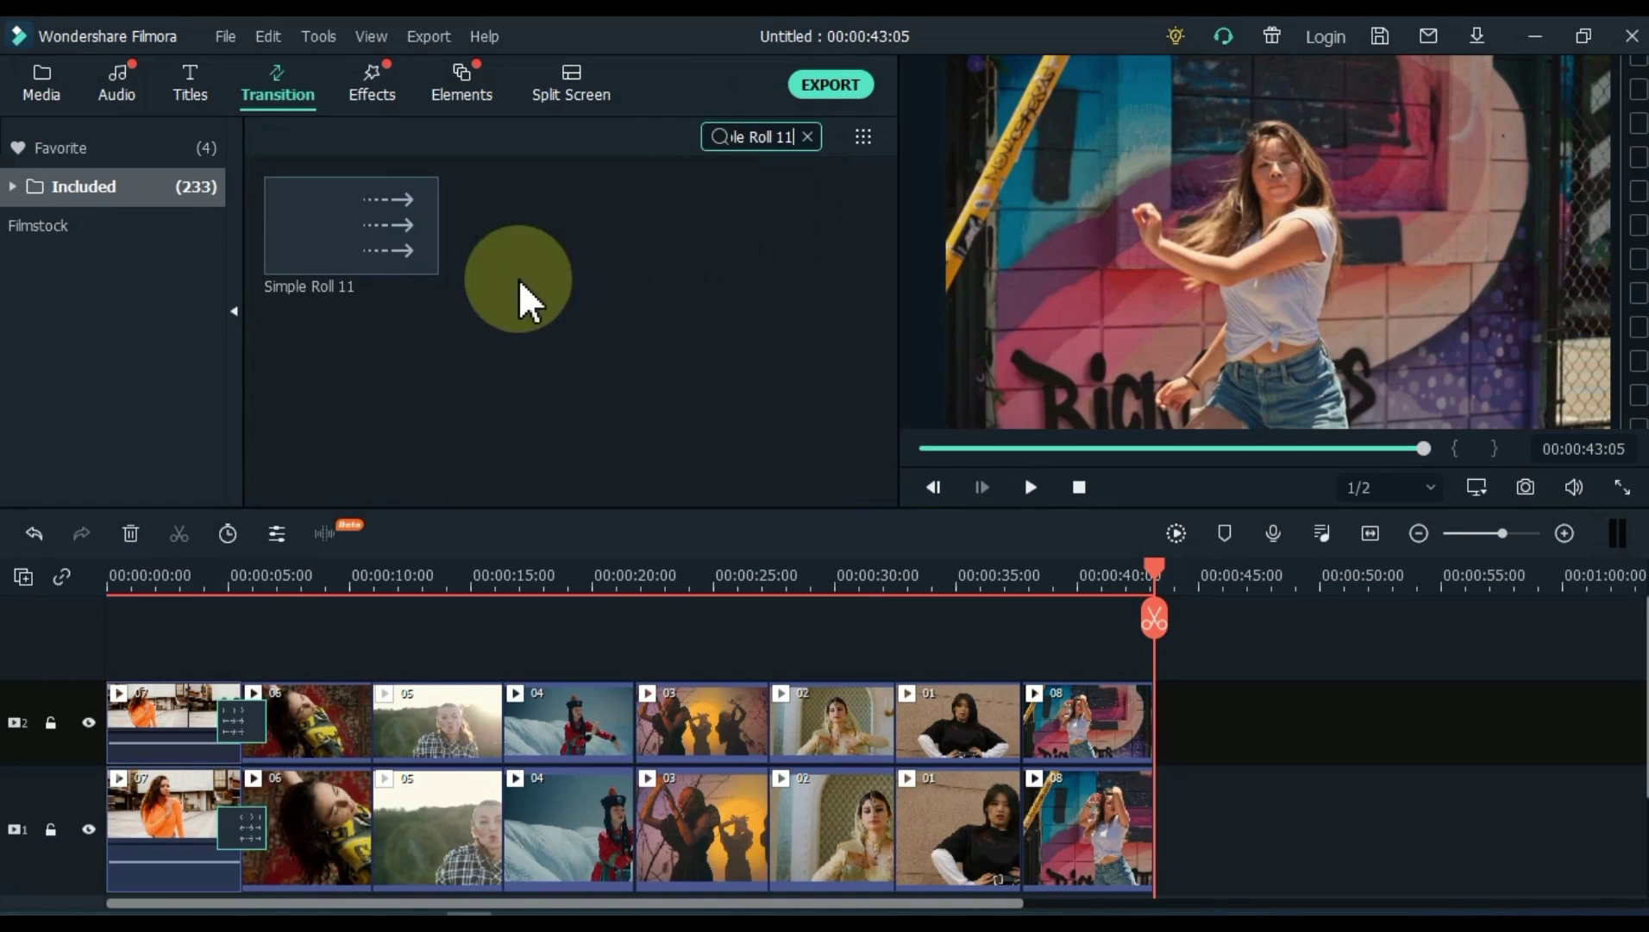
left_click_drag(341, 239, 363, 673)
Step: Find the Simple Roll 10 transition and apply it between clips 06 and 05 on video track 1
left_click(207, 574)
left_click_drag(560, 575, 1146, 567)
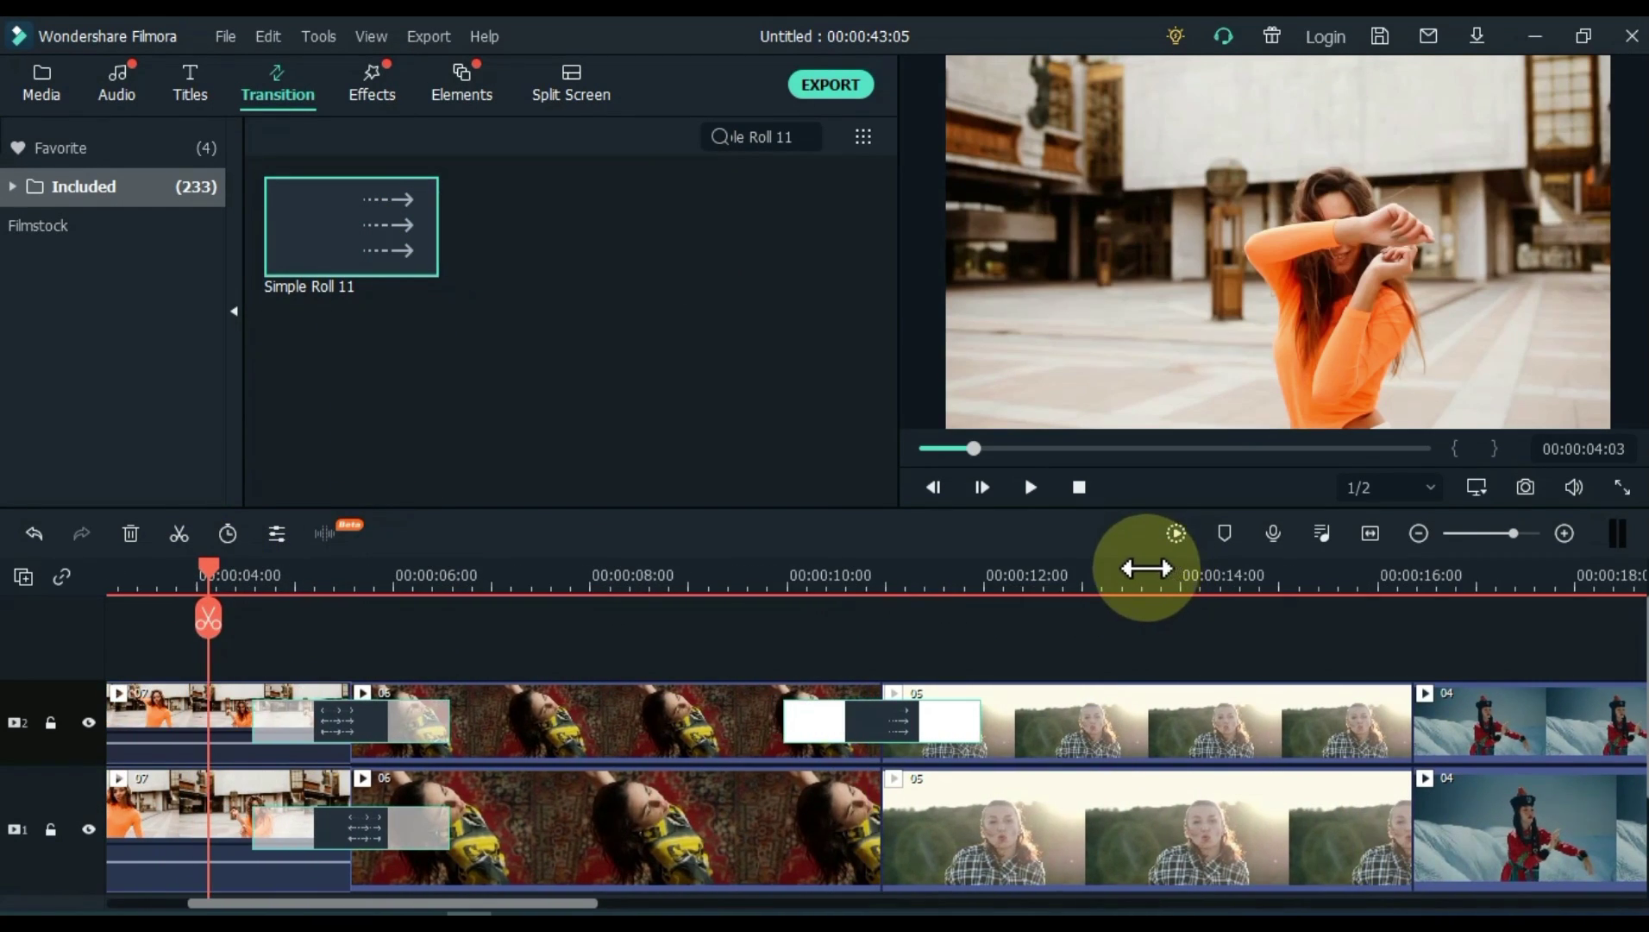
scroll(1007, 617, "down", 1)
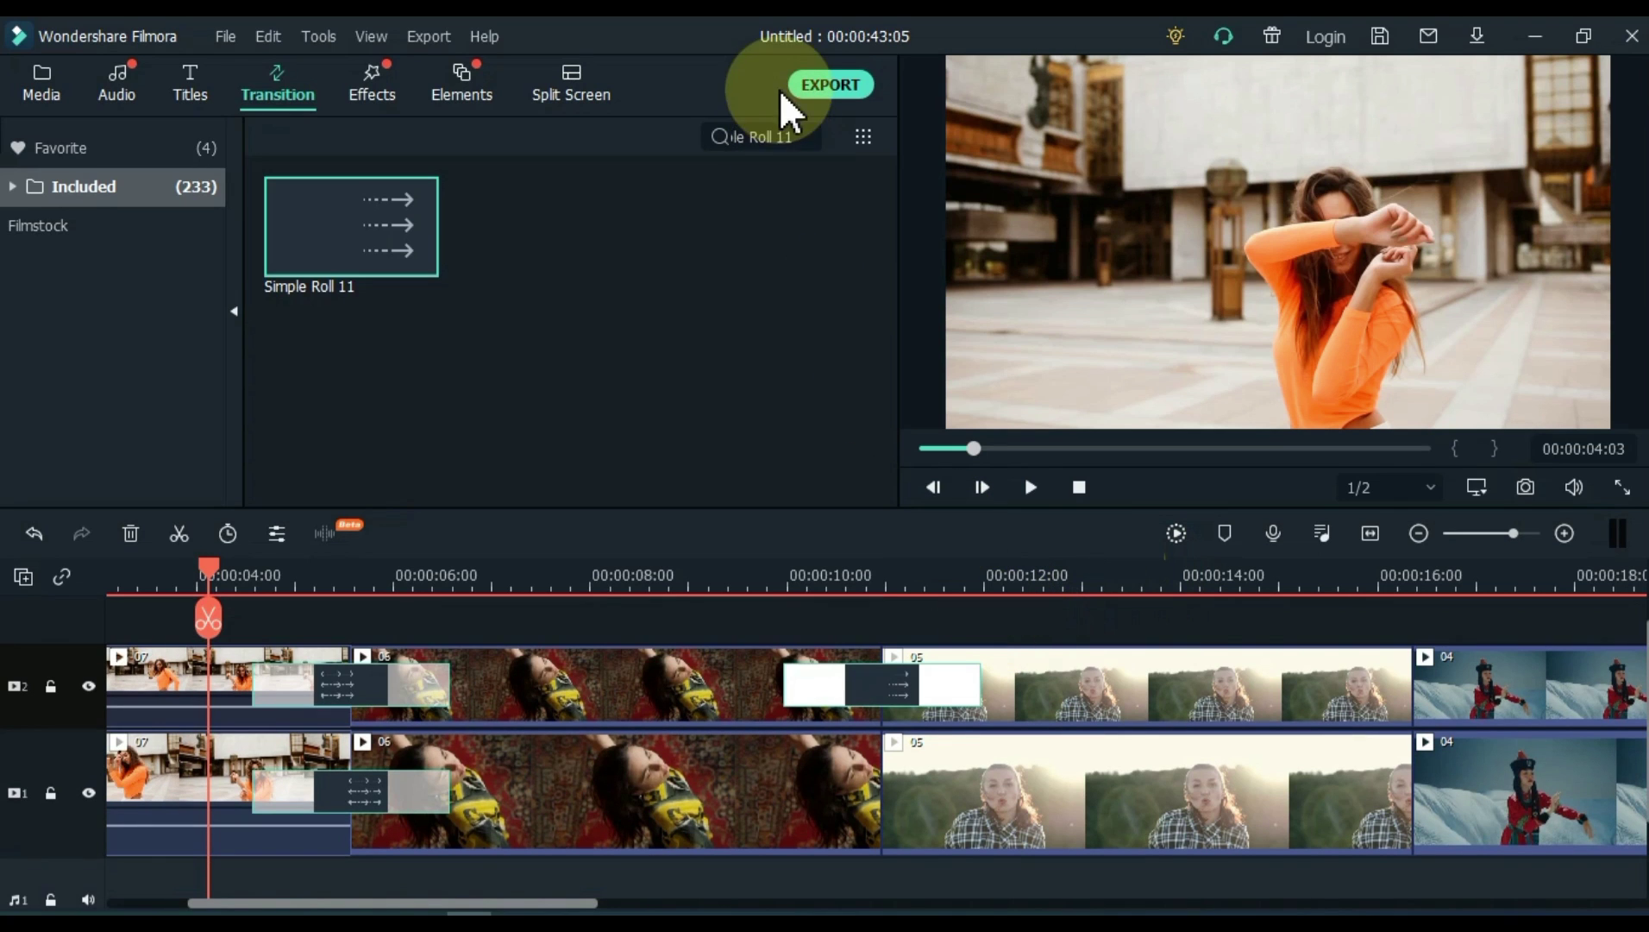
left_click(811, 138)
left_click(808, 138)
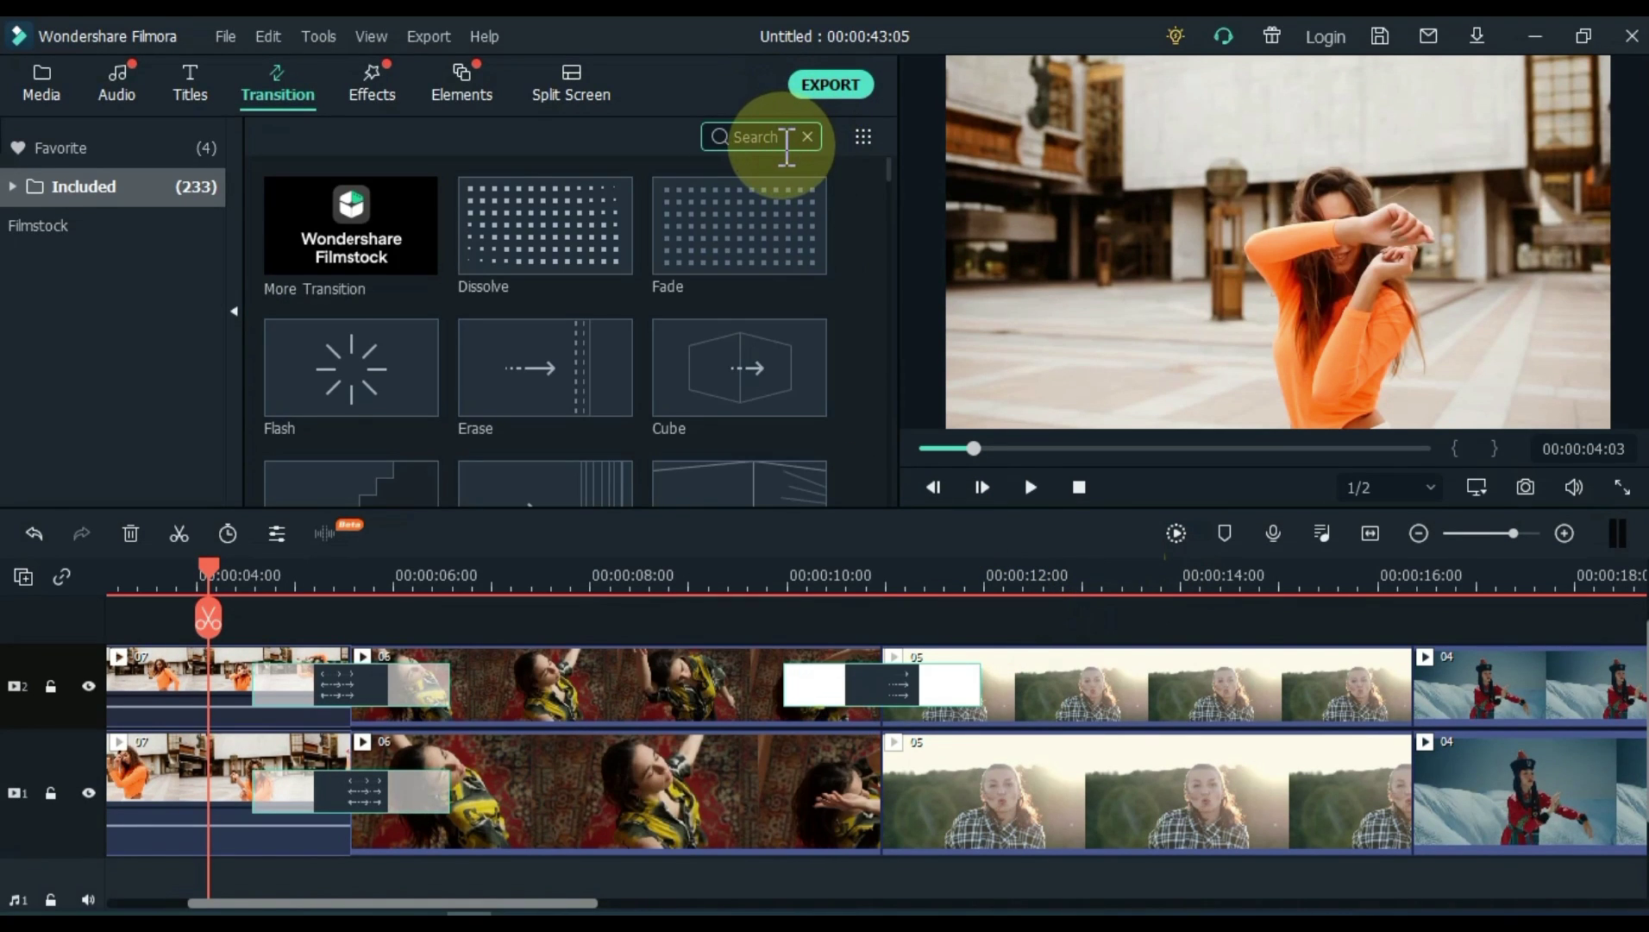
type("Simpl")
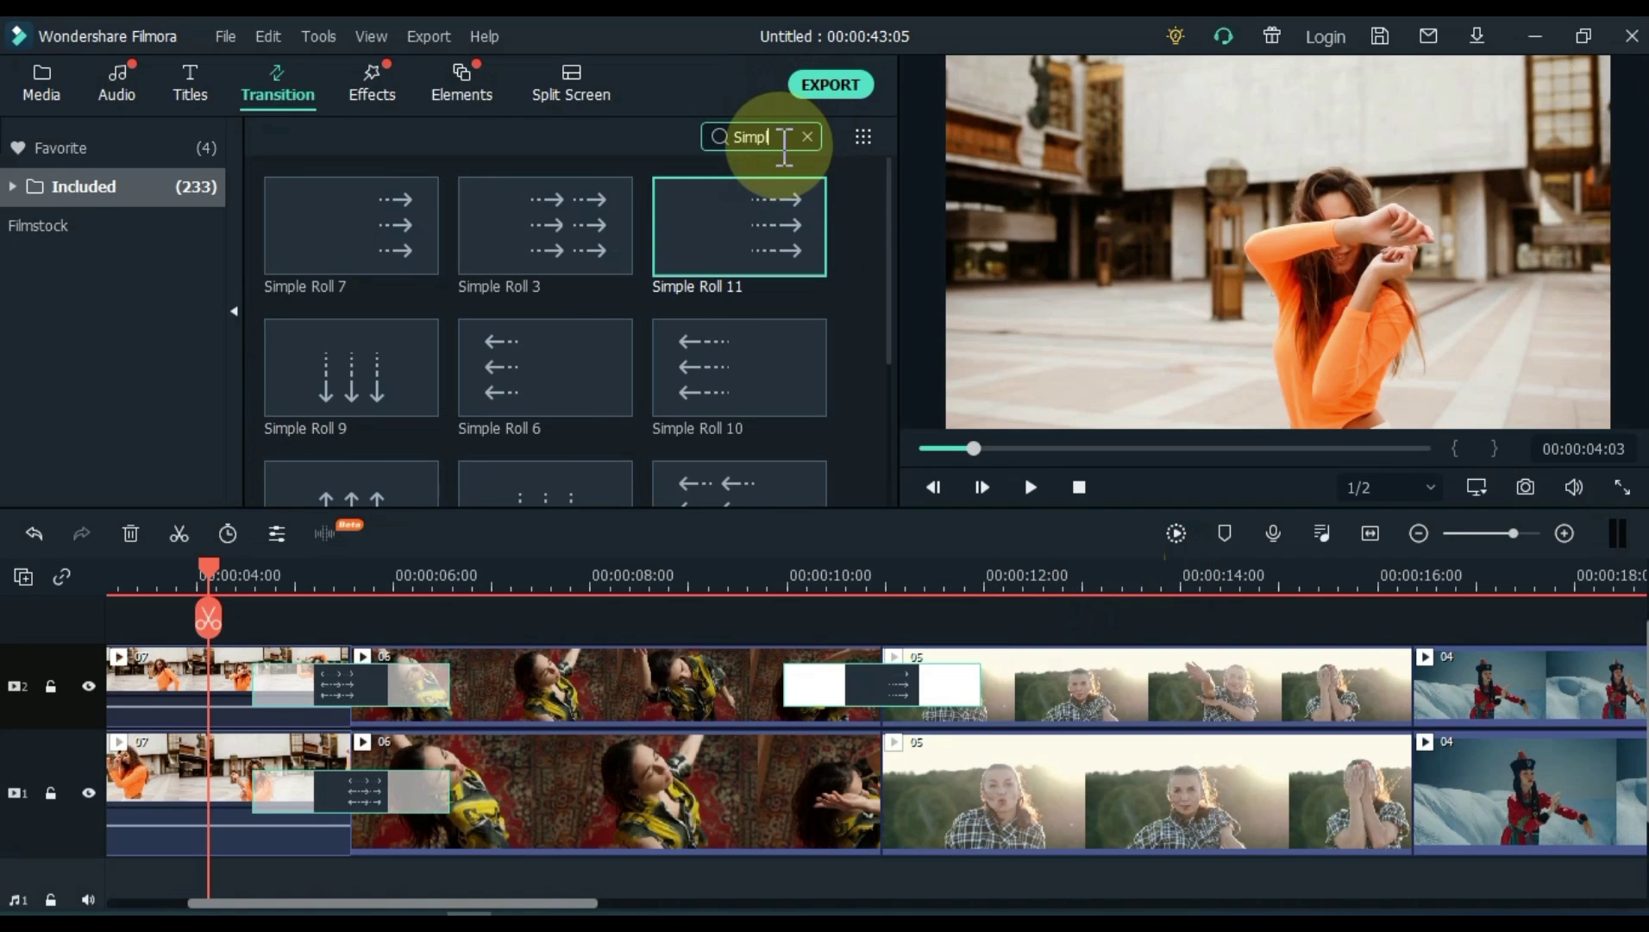
type("e roll 10")
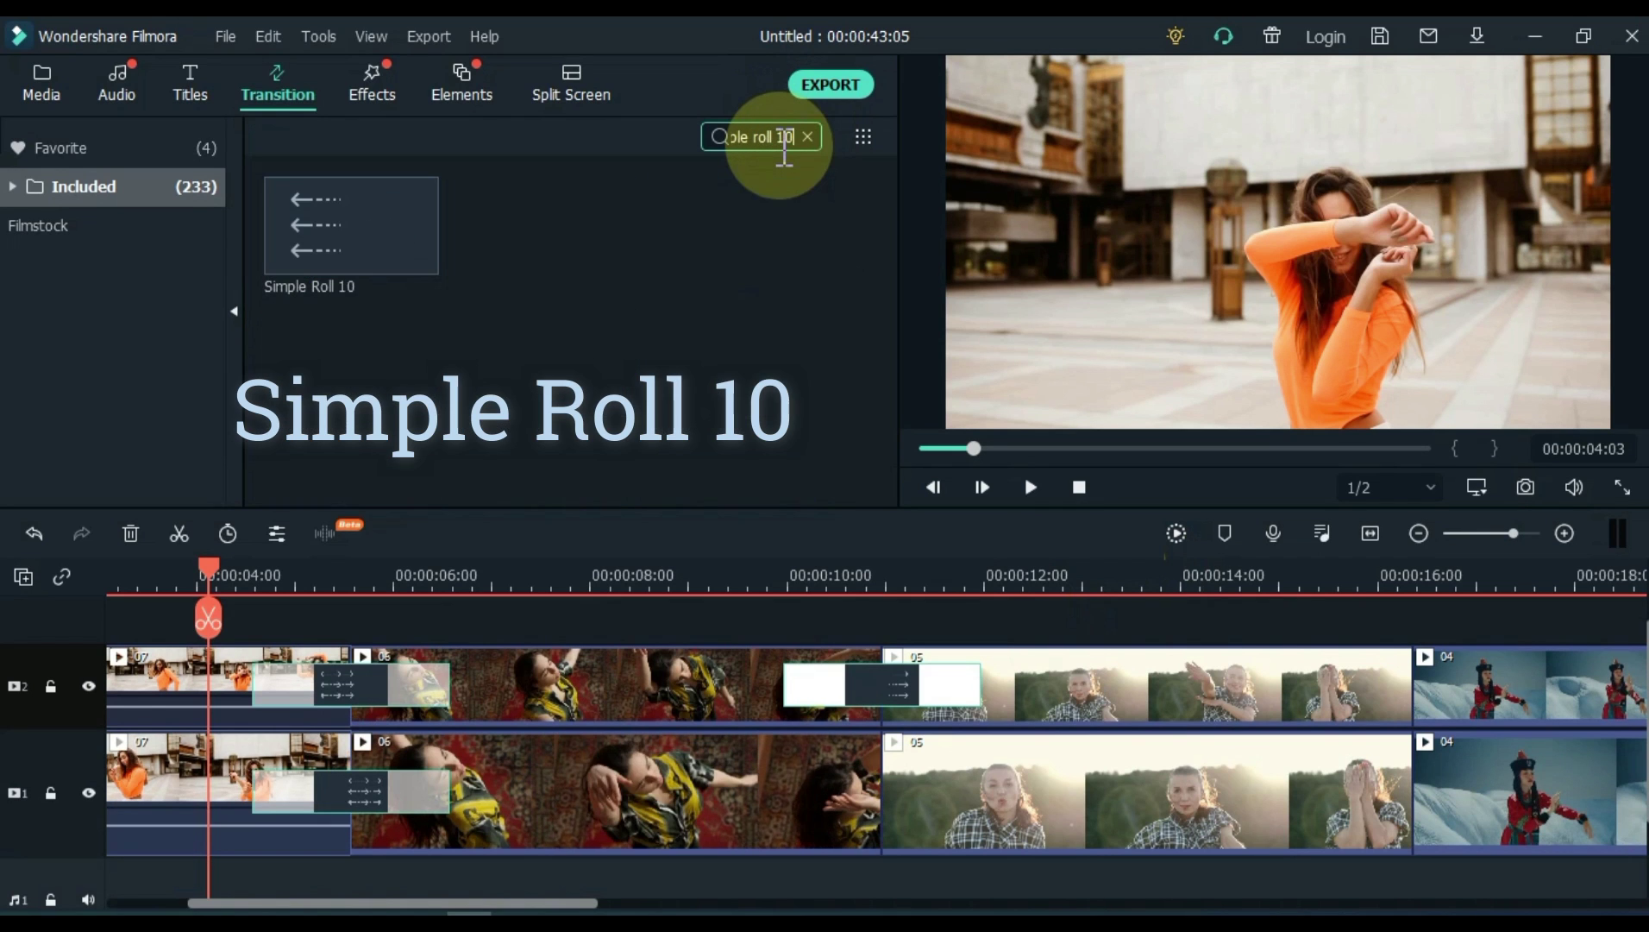
left_click_drag(409, 266, 841, 803)
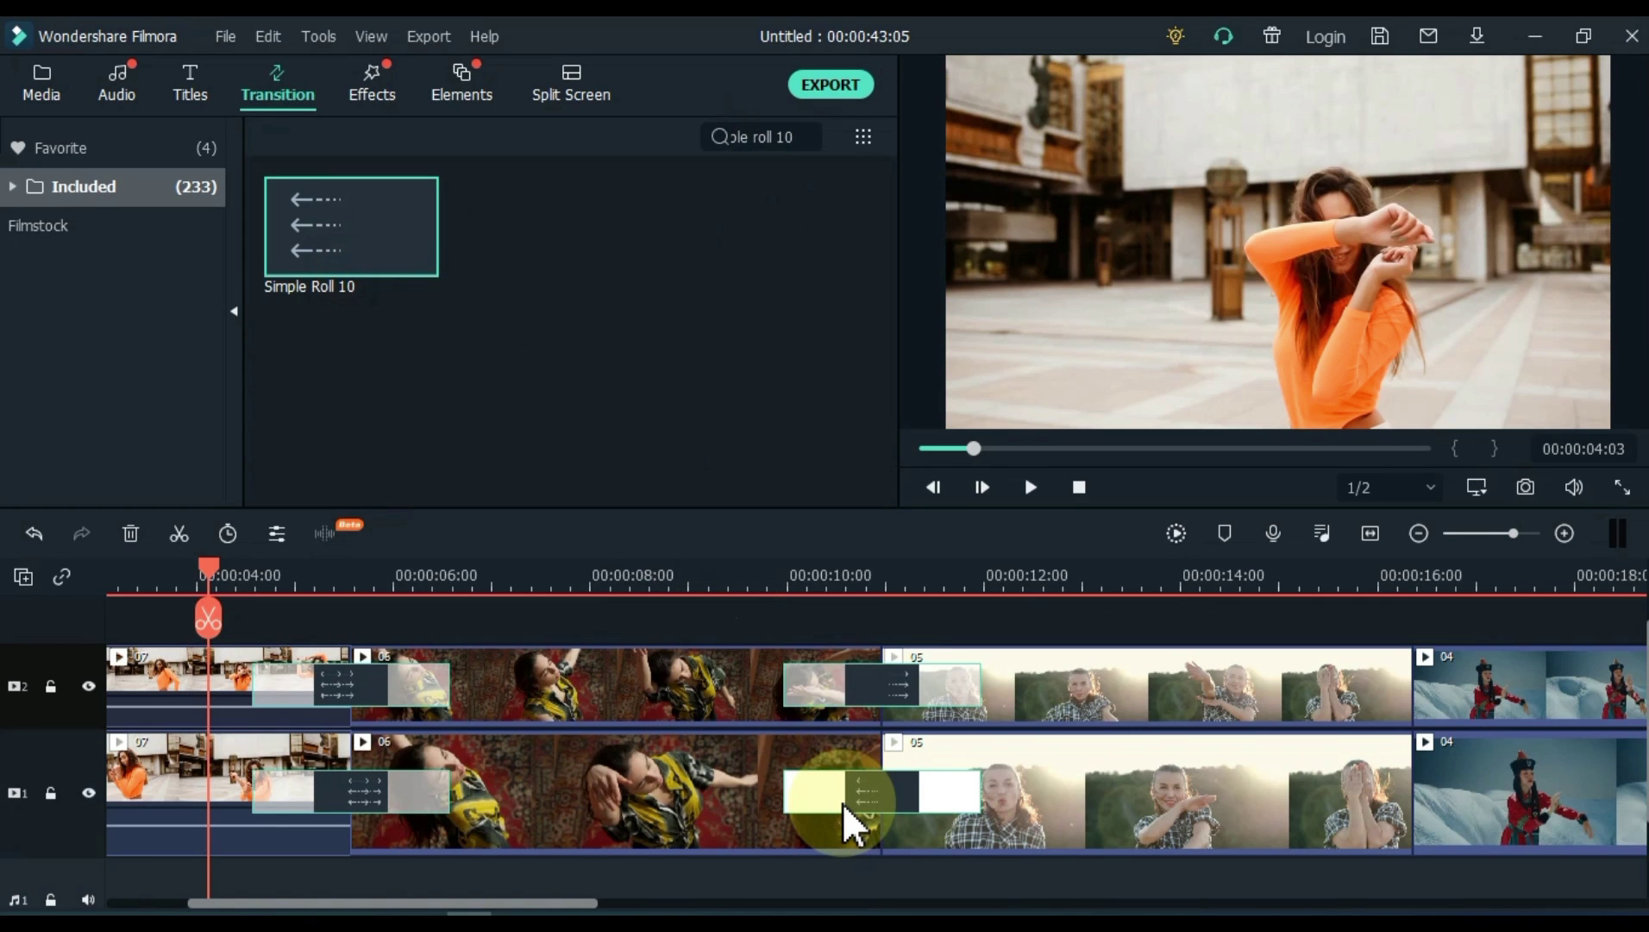
Step: Find the Flip Roll 1 transition and apply it between clips 05 and 04 on video track 2
left_click_drag(565, 903, 775, 903)
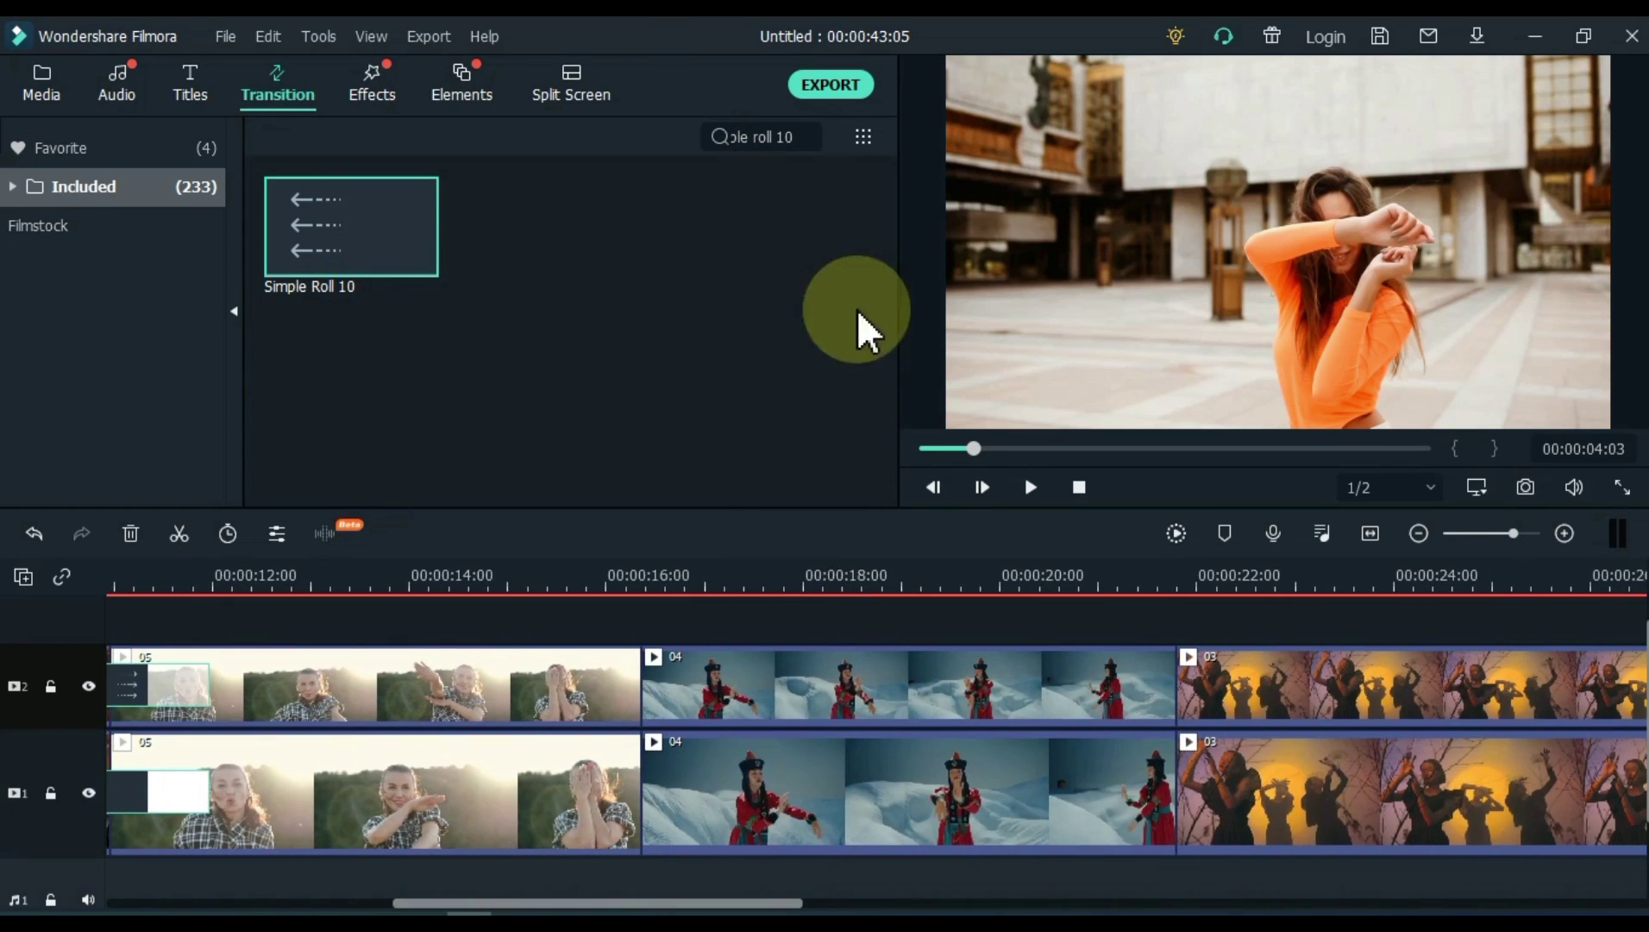
left_click(809, 135)
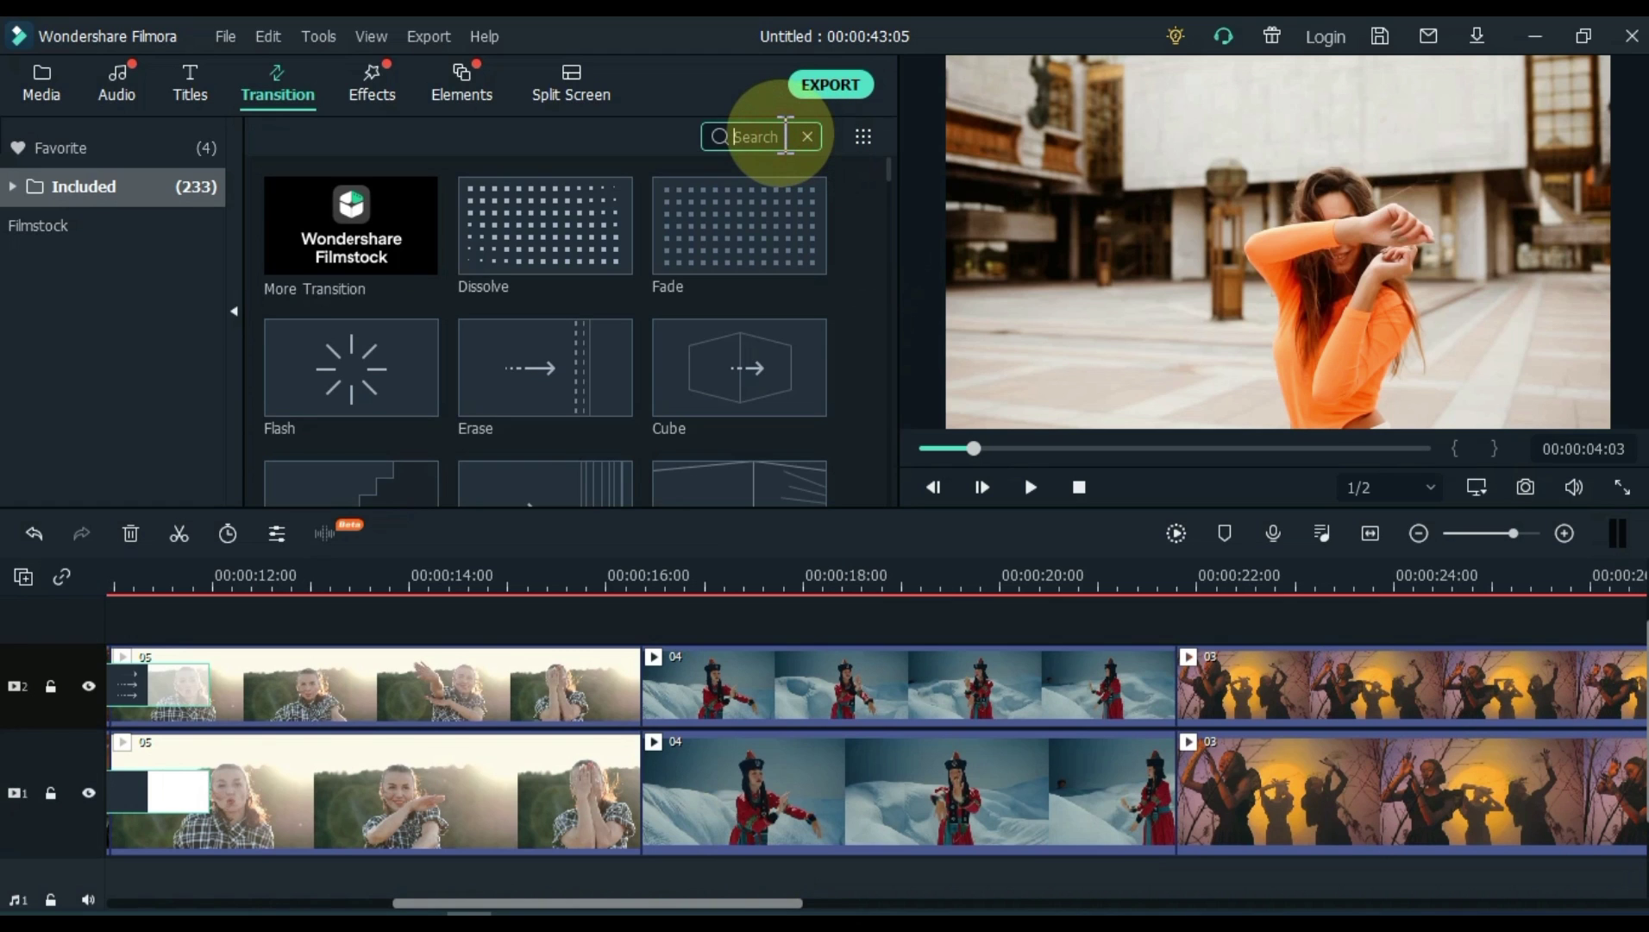
mouse_move(770, 220)
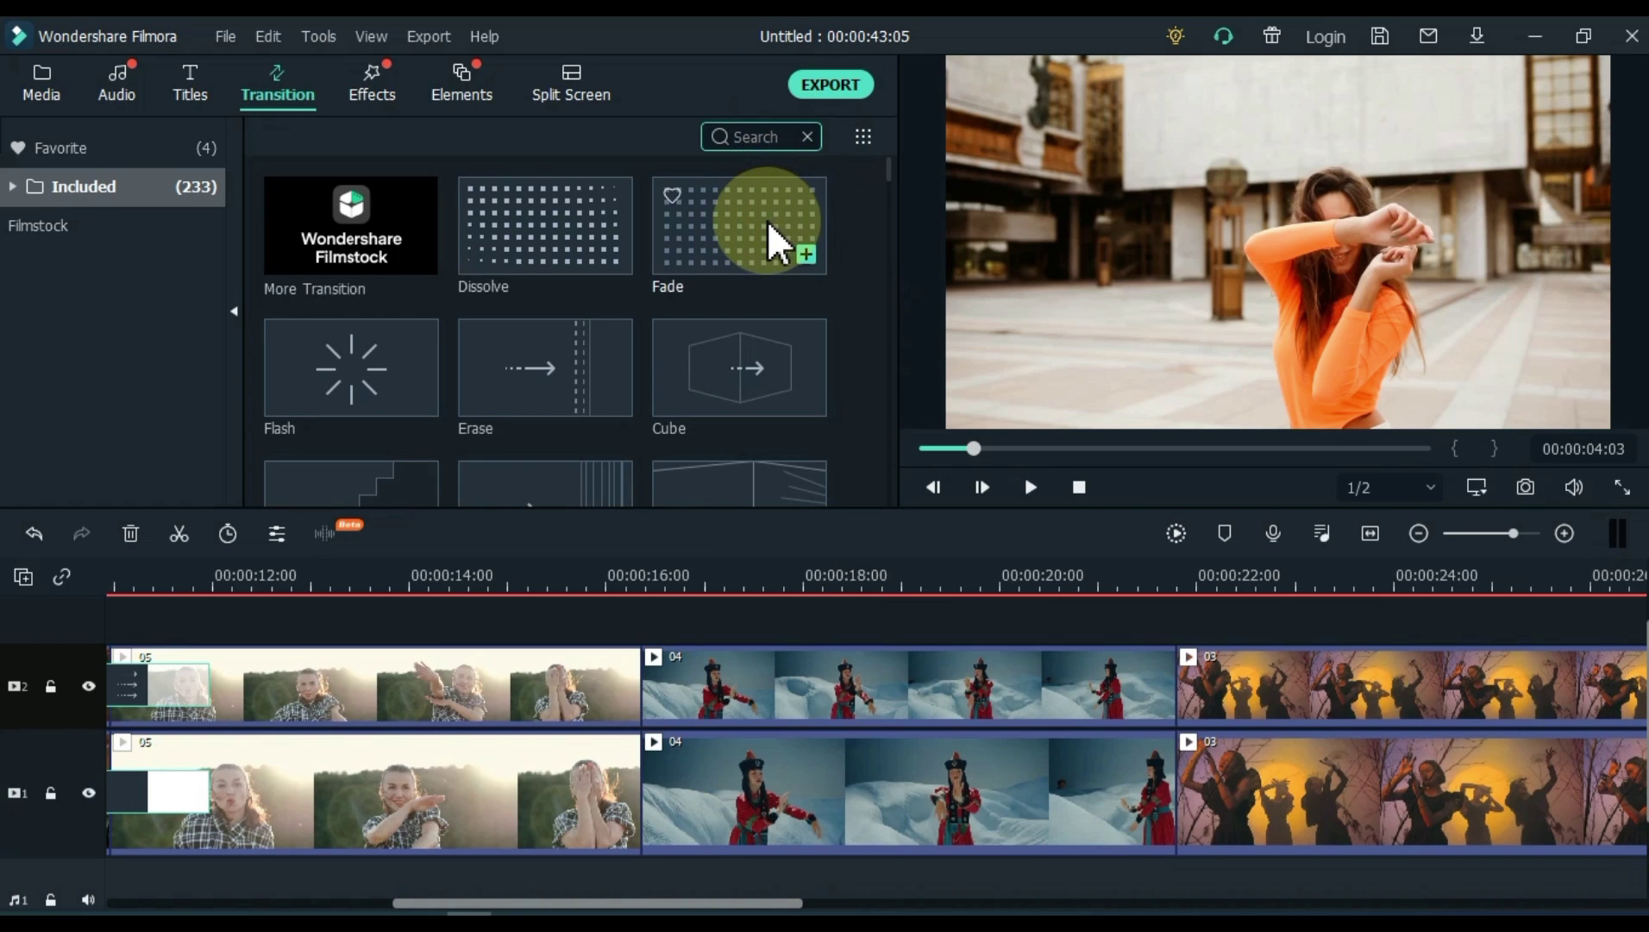
type("F")
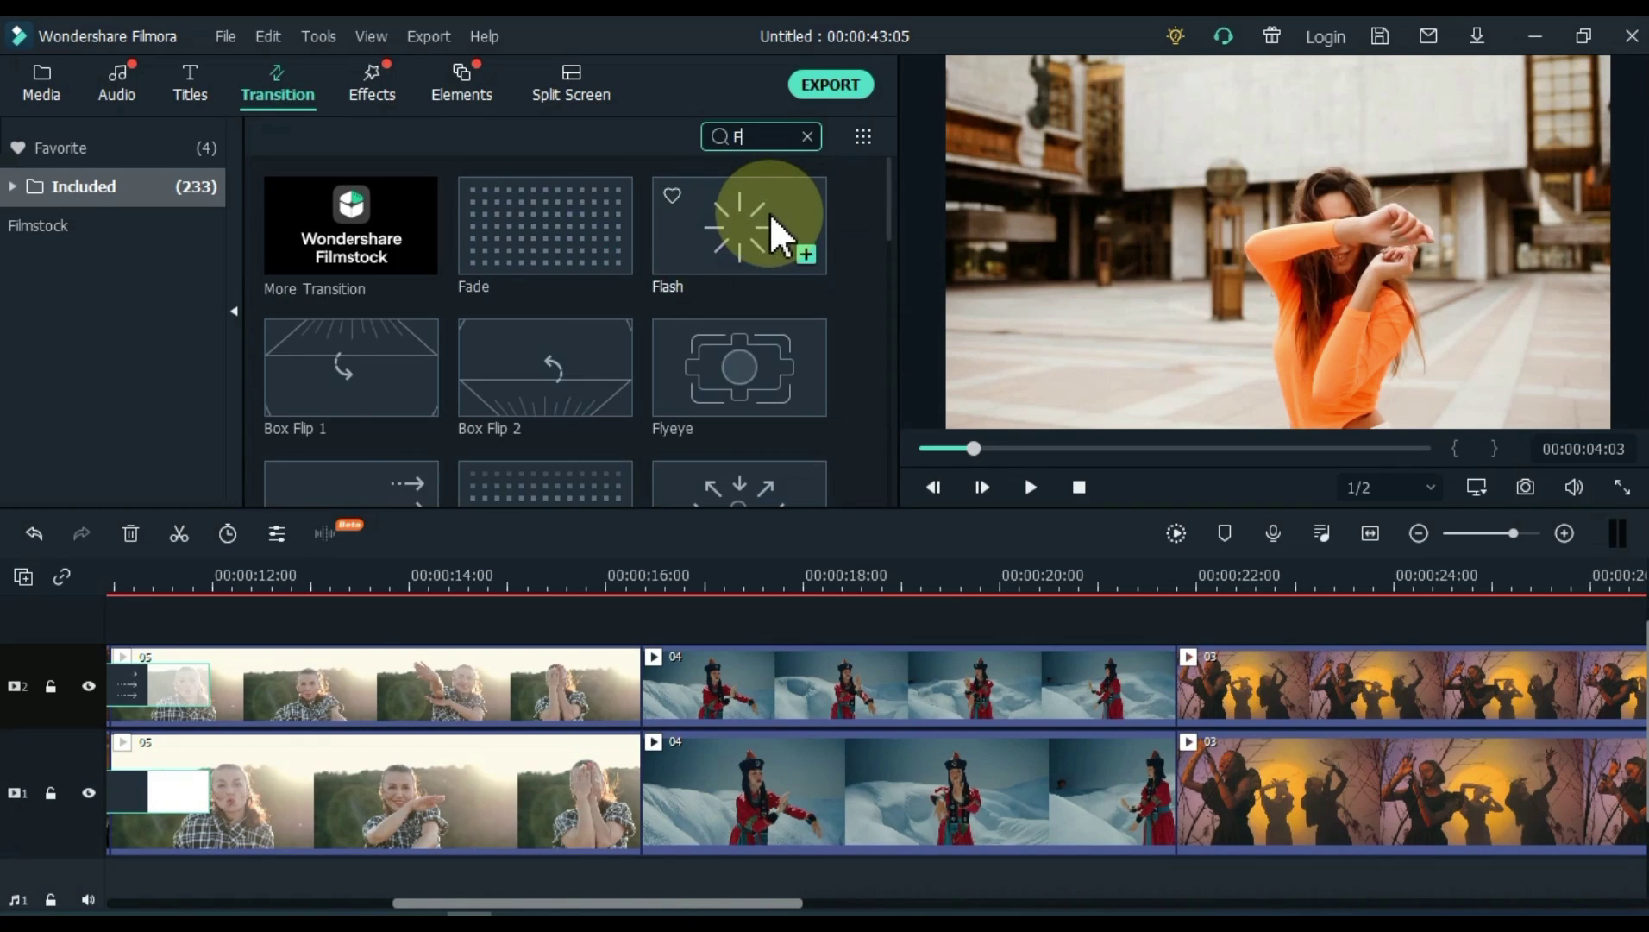
type("lip Roll")
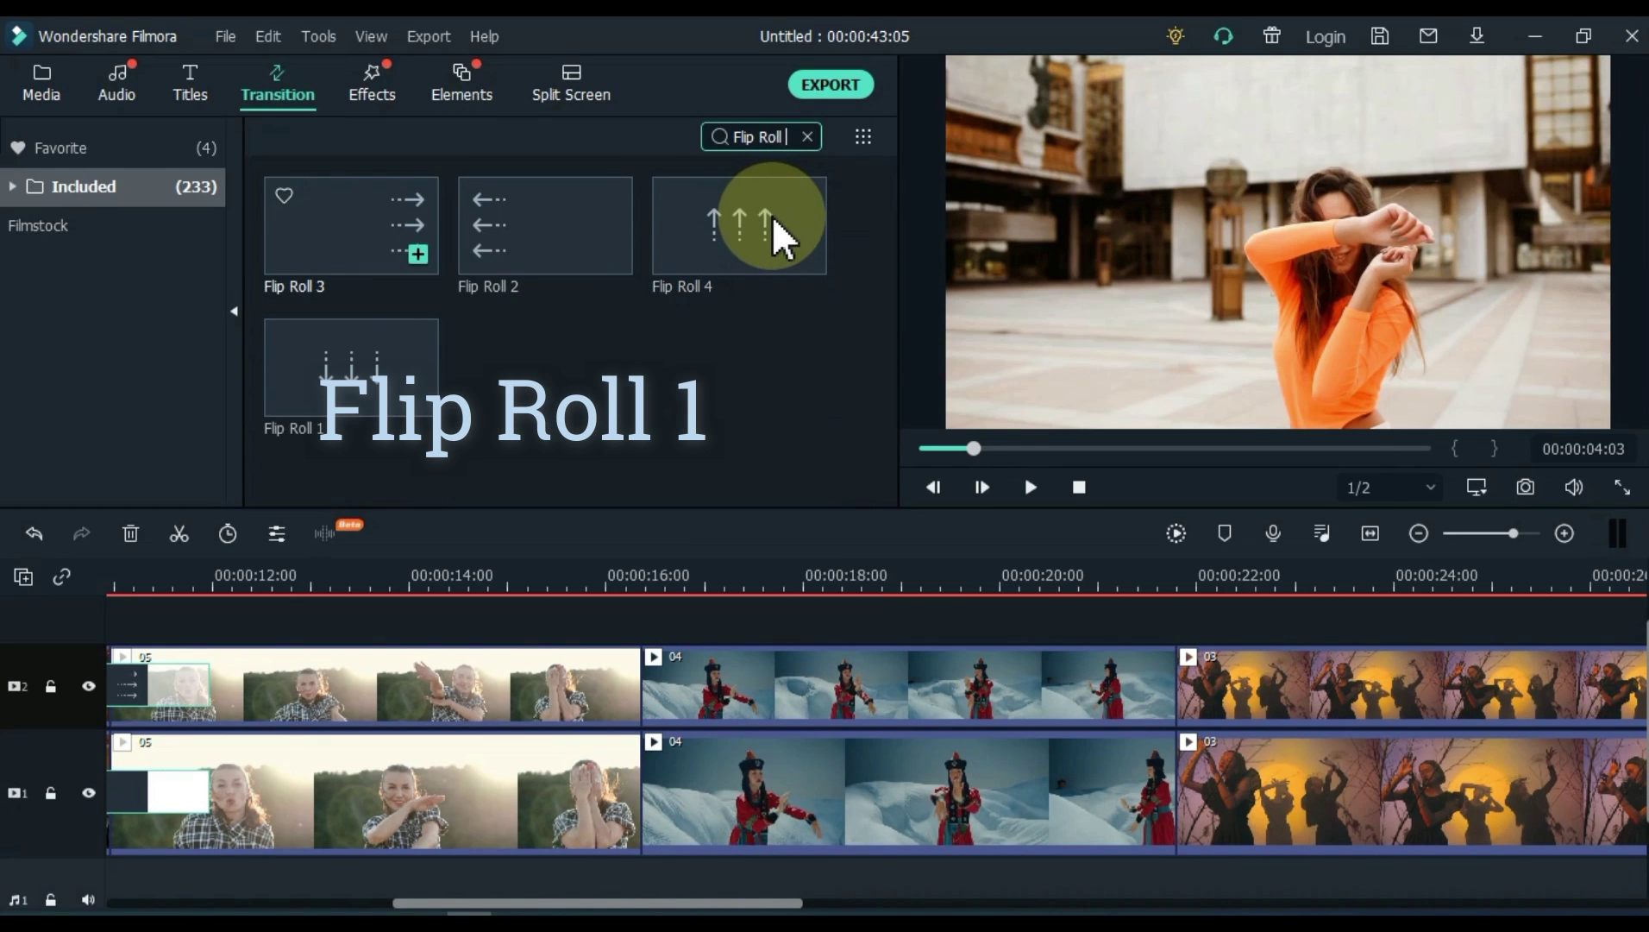
type(" 1")
mouse_move(402, 269)
left_click_drag(334, 246, 628, 668)
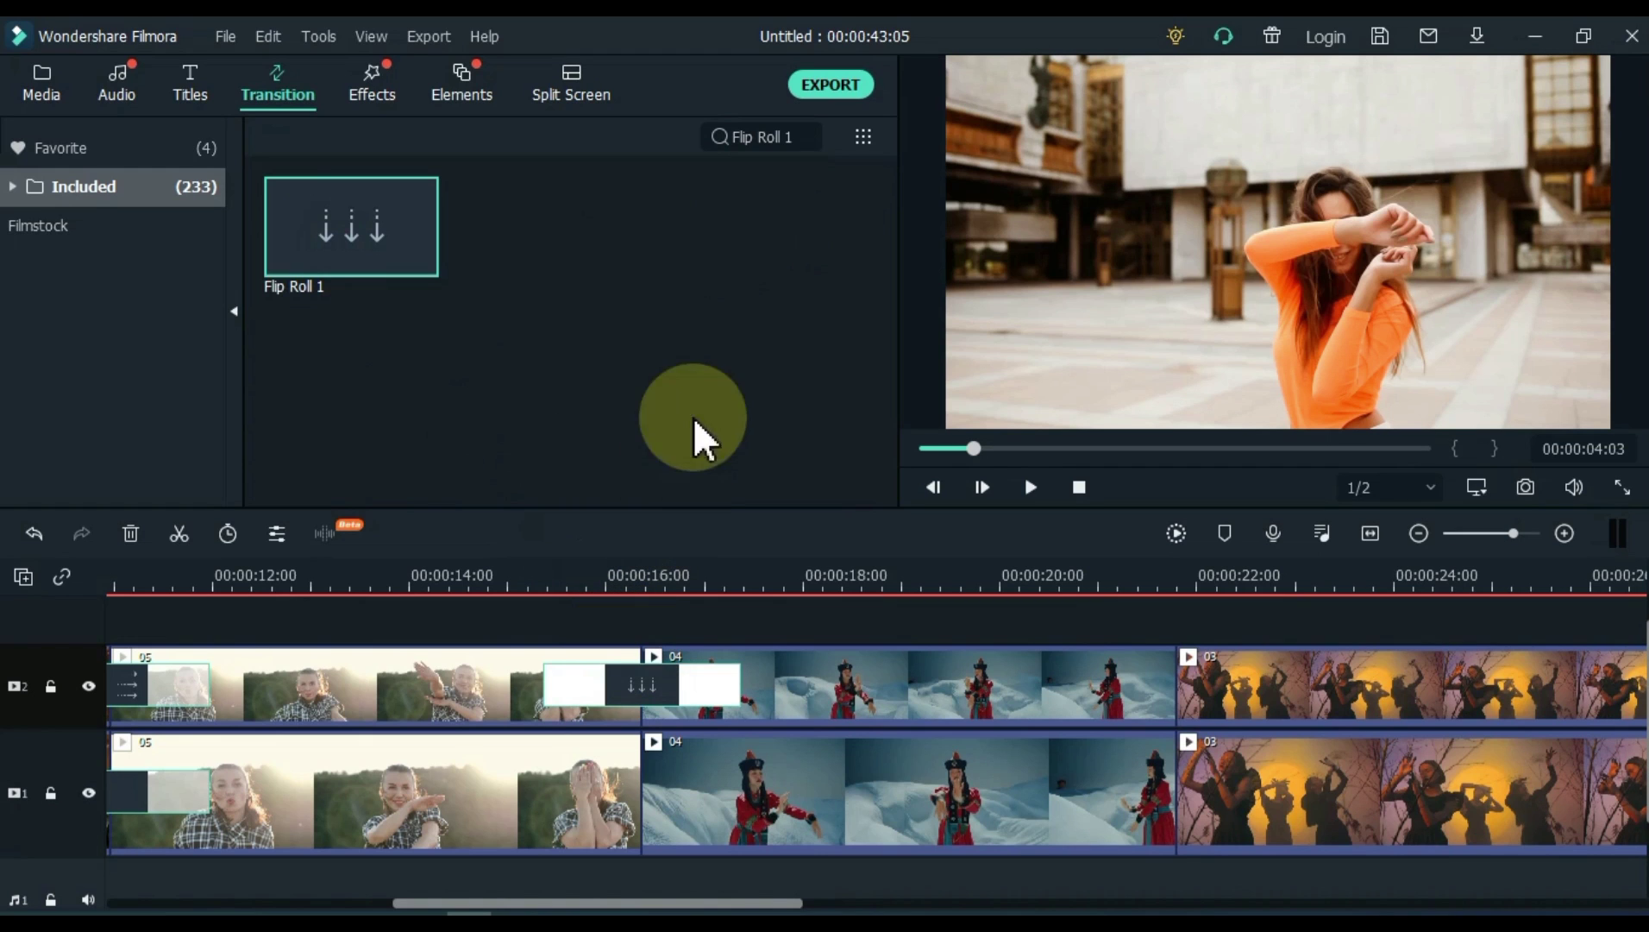
Step: Find the Flip Roll 4 transition and apply it between clips 05 and 04 on video track 1
left_click(808, 137)
left_click(785, 139)
type("Flip")
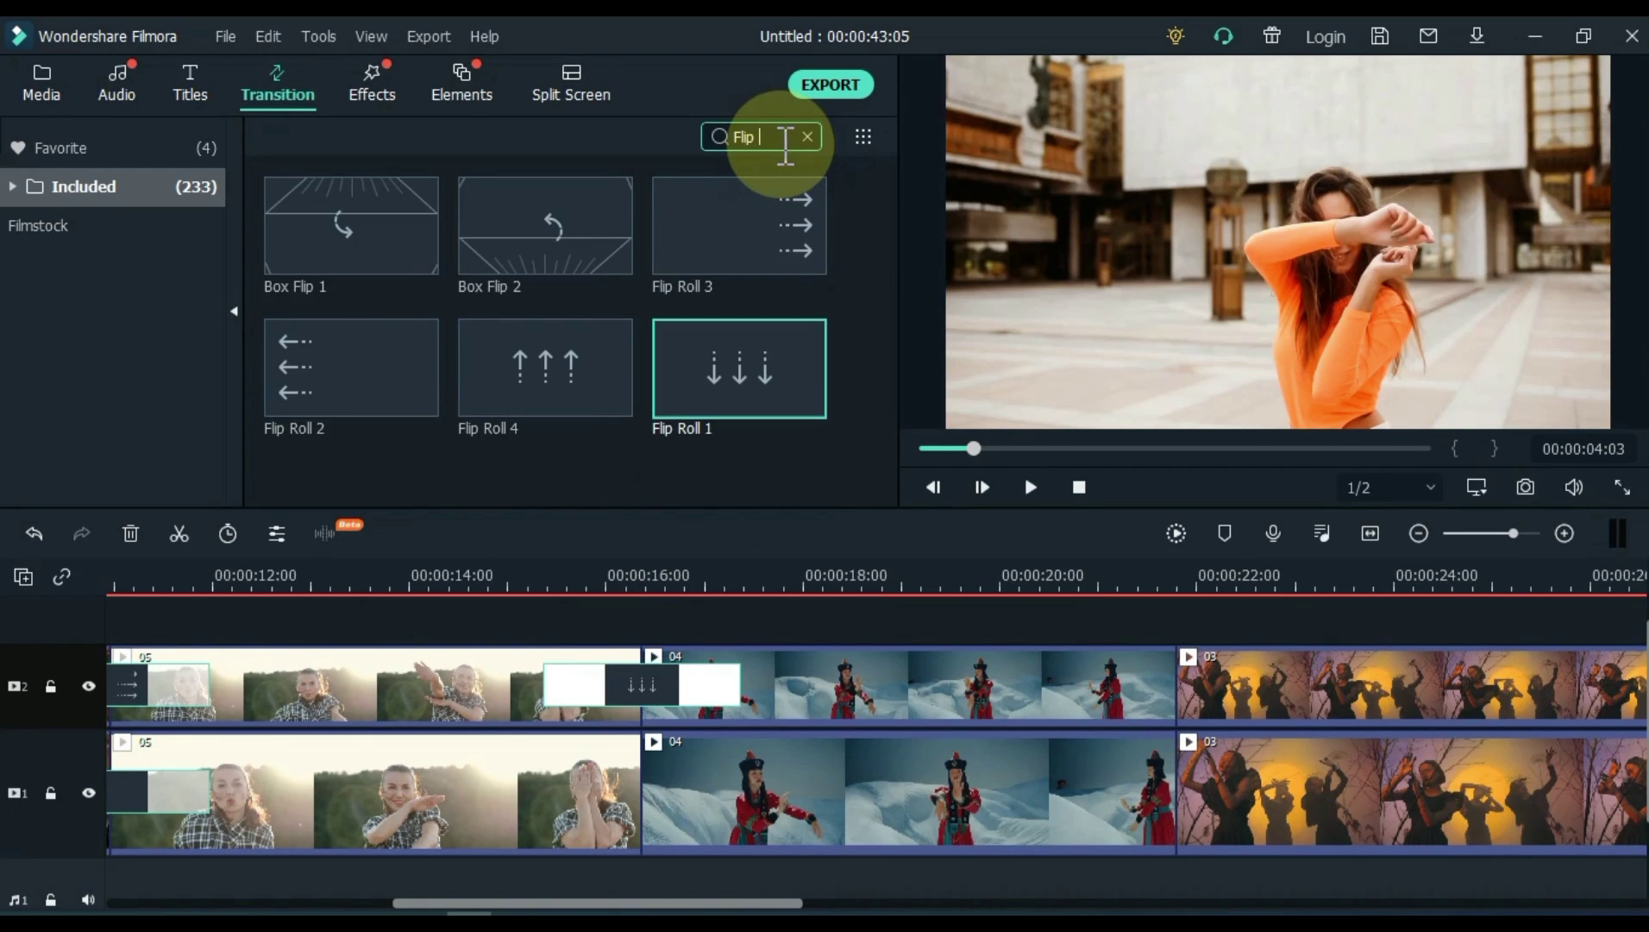
type(" Roll 4")
mouse_move(426, 251)
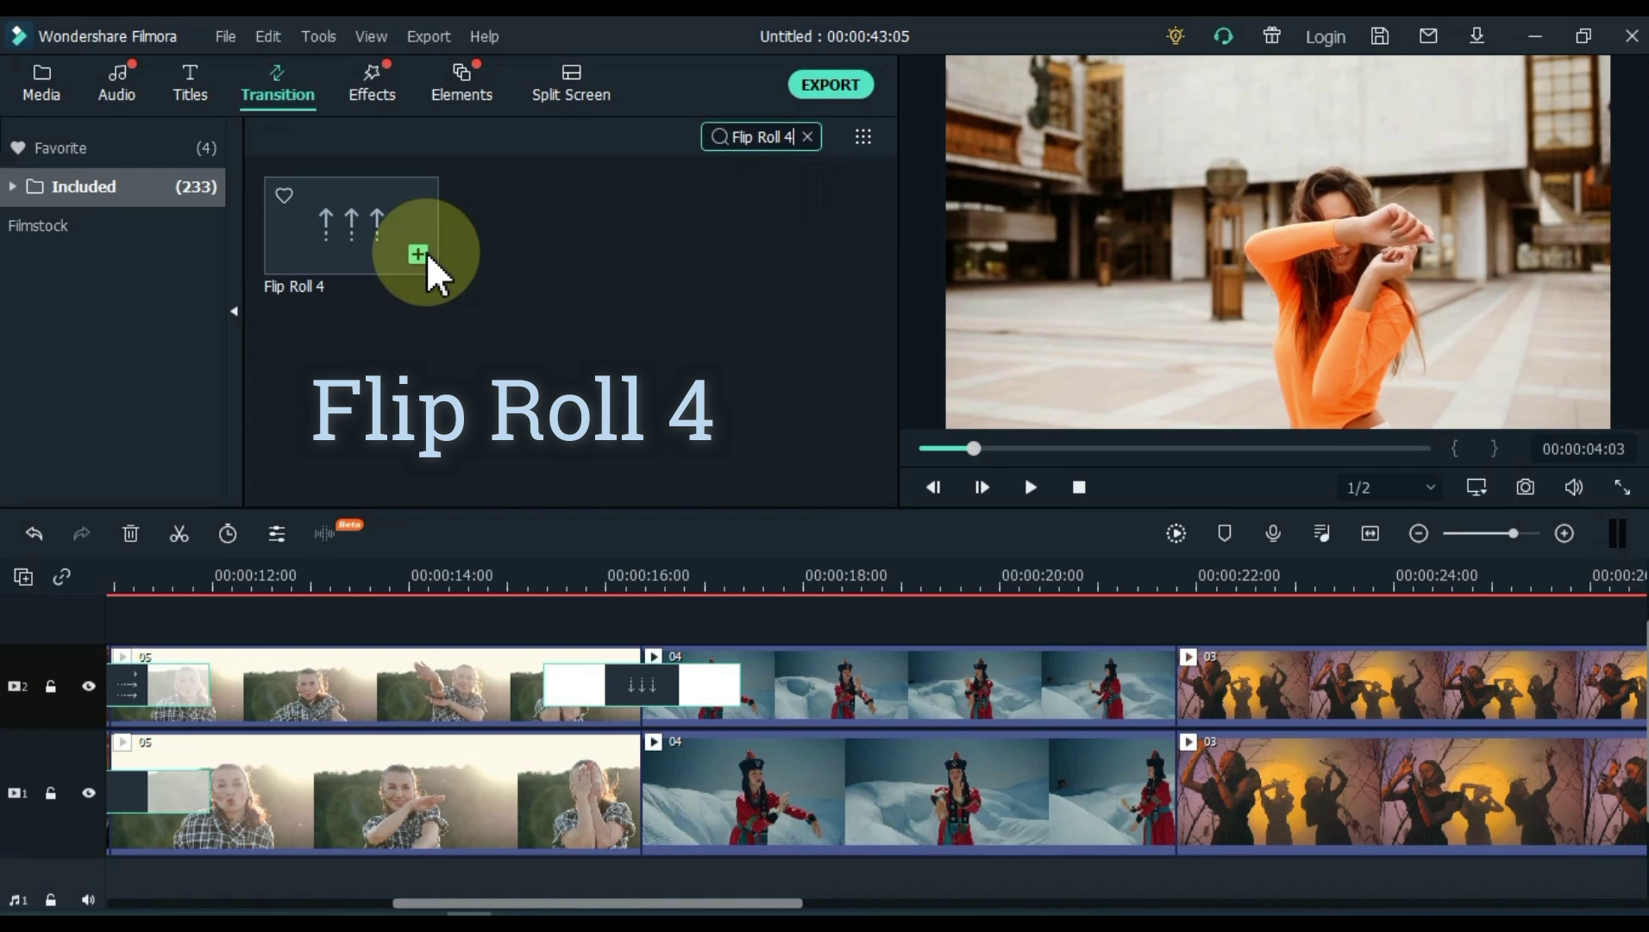
left_click(351, 251)
left_click_drag(351, 251, 607, 770)
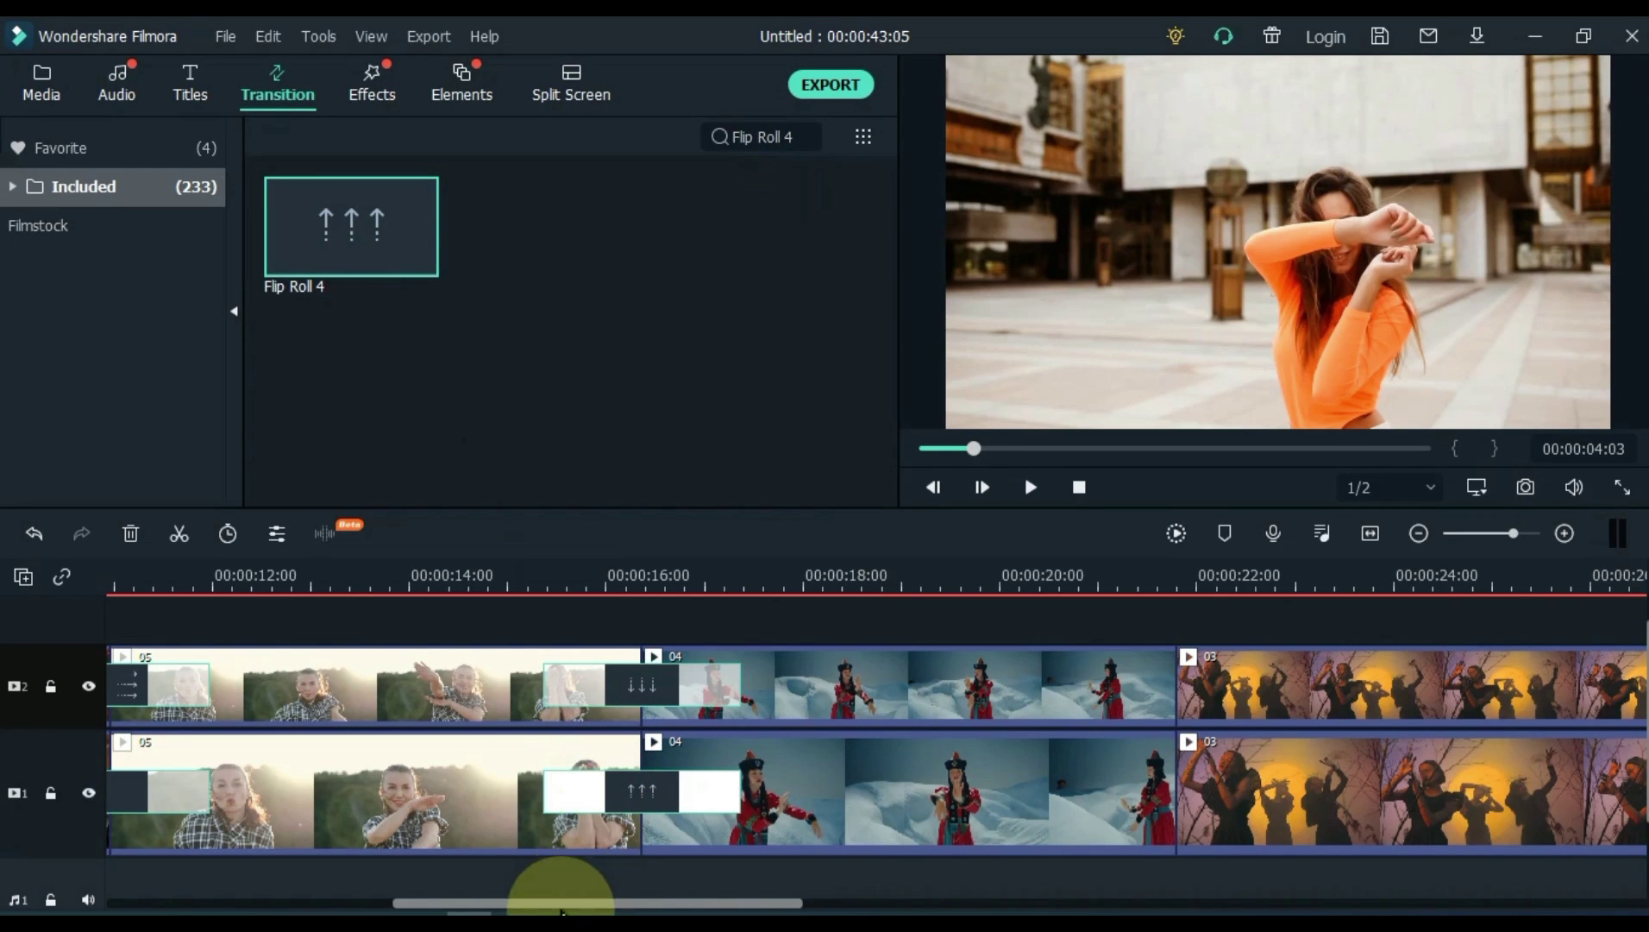
Step: Find the Cross Roll 10 transition and apply it between clips 04 and 03 on video track 2
left_click_drag(508, 903, 695, 902)
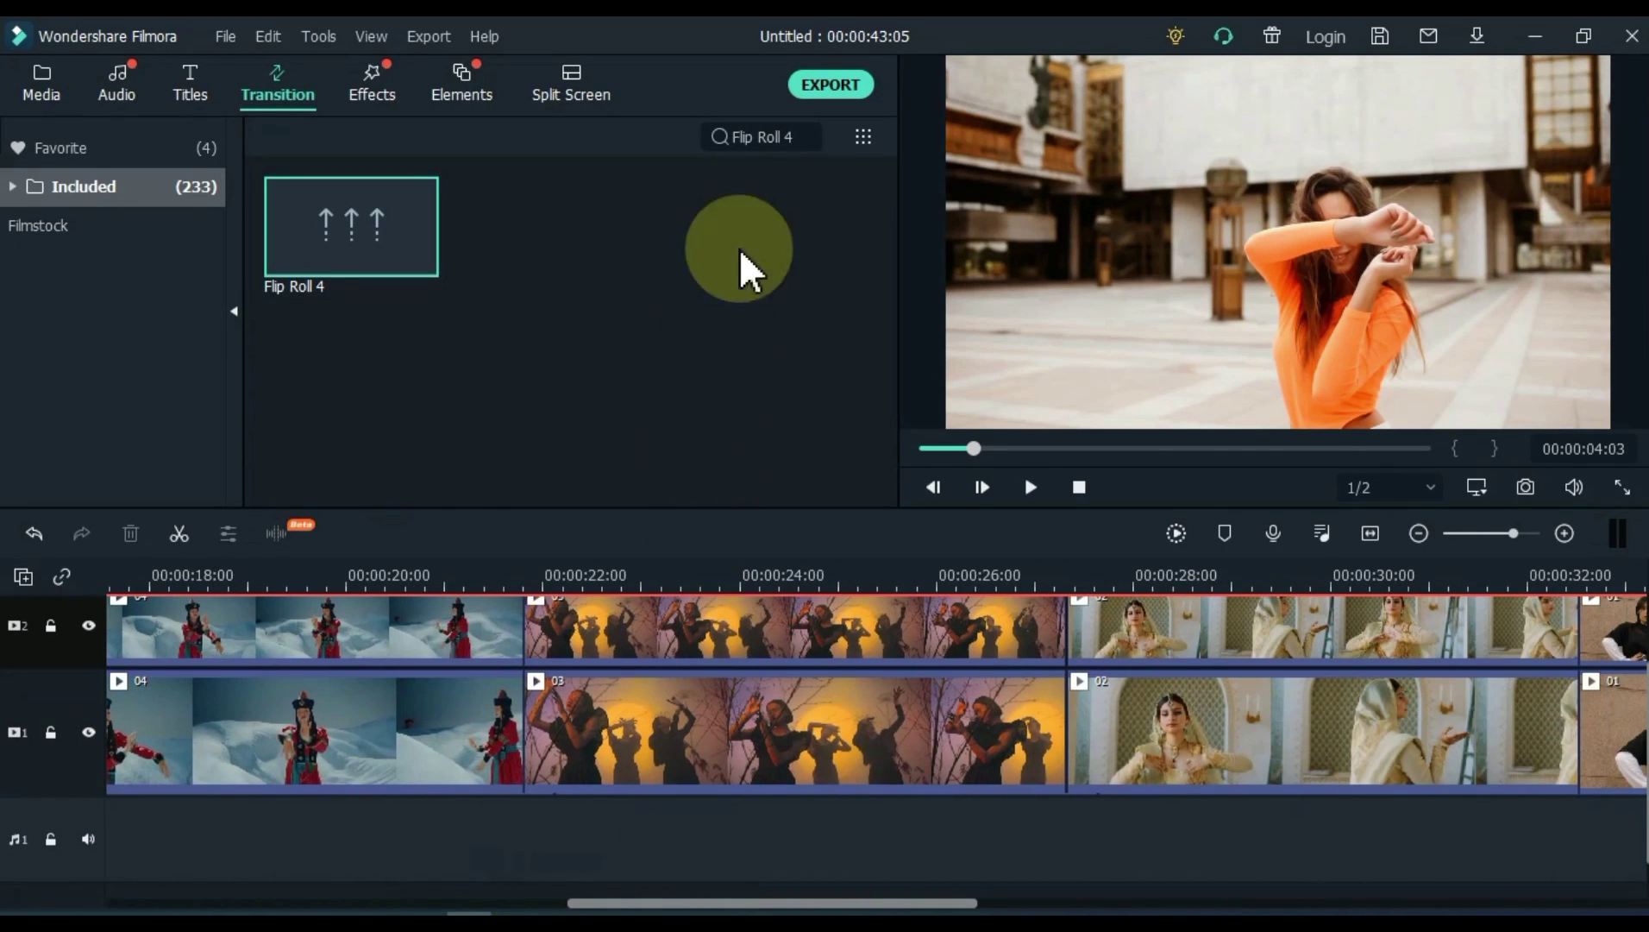
left_click(810, 140)
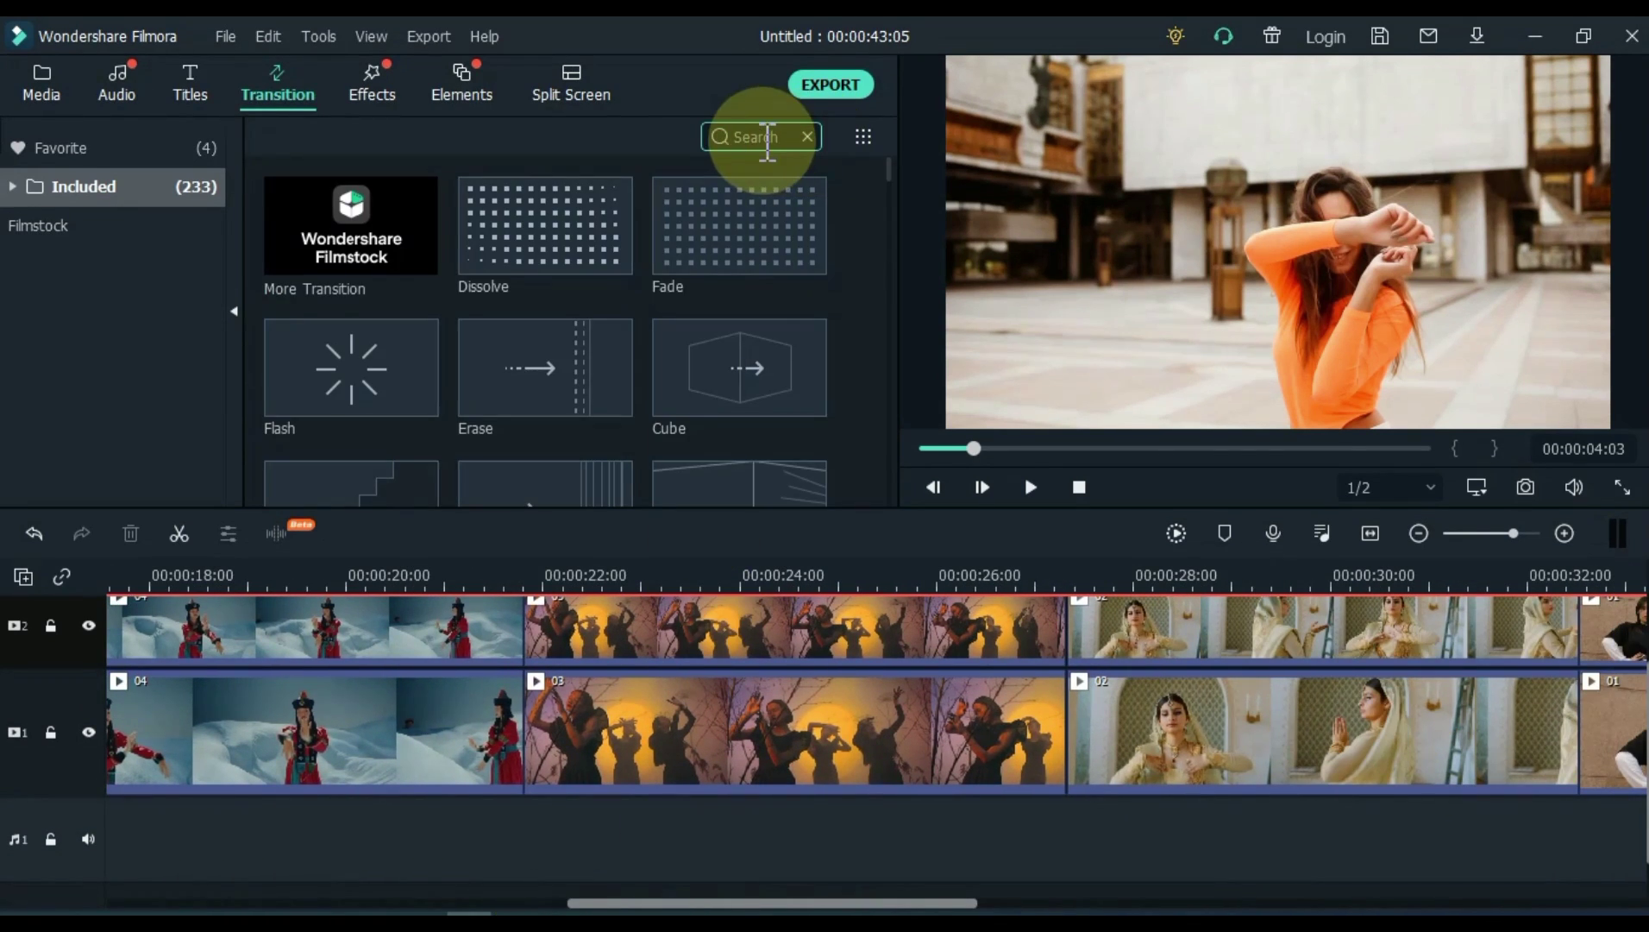
type("Cro")
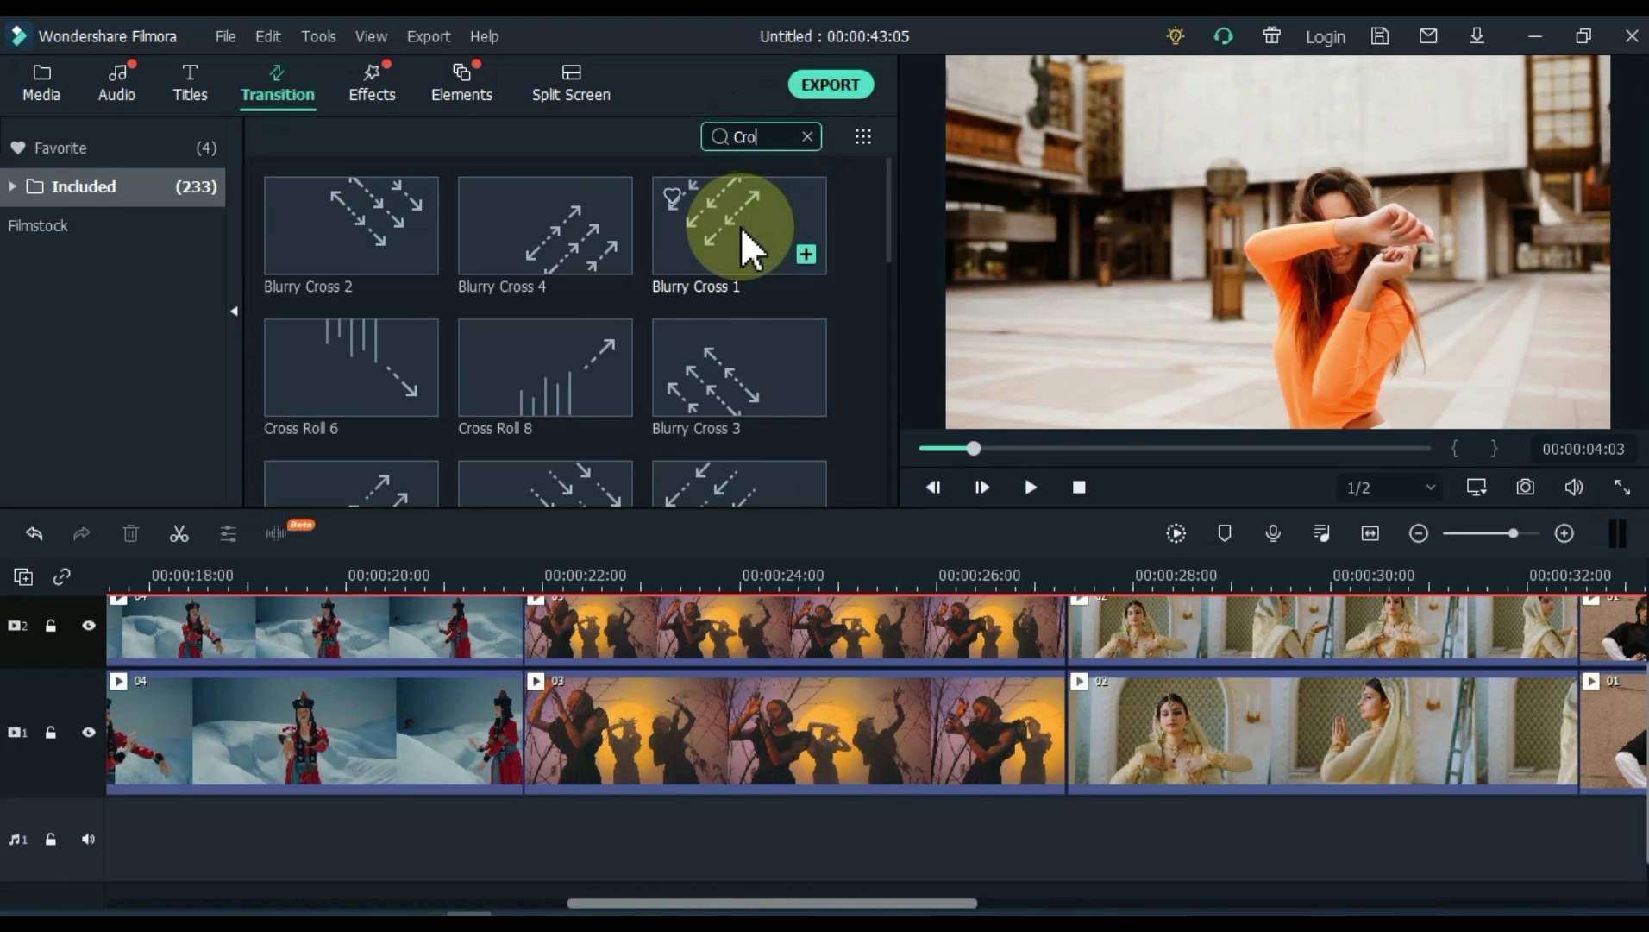
type("ss roll 10")
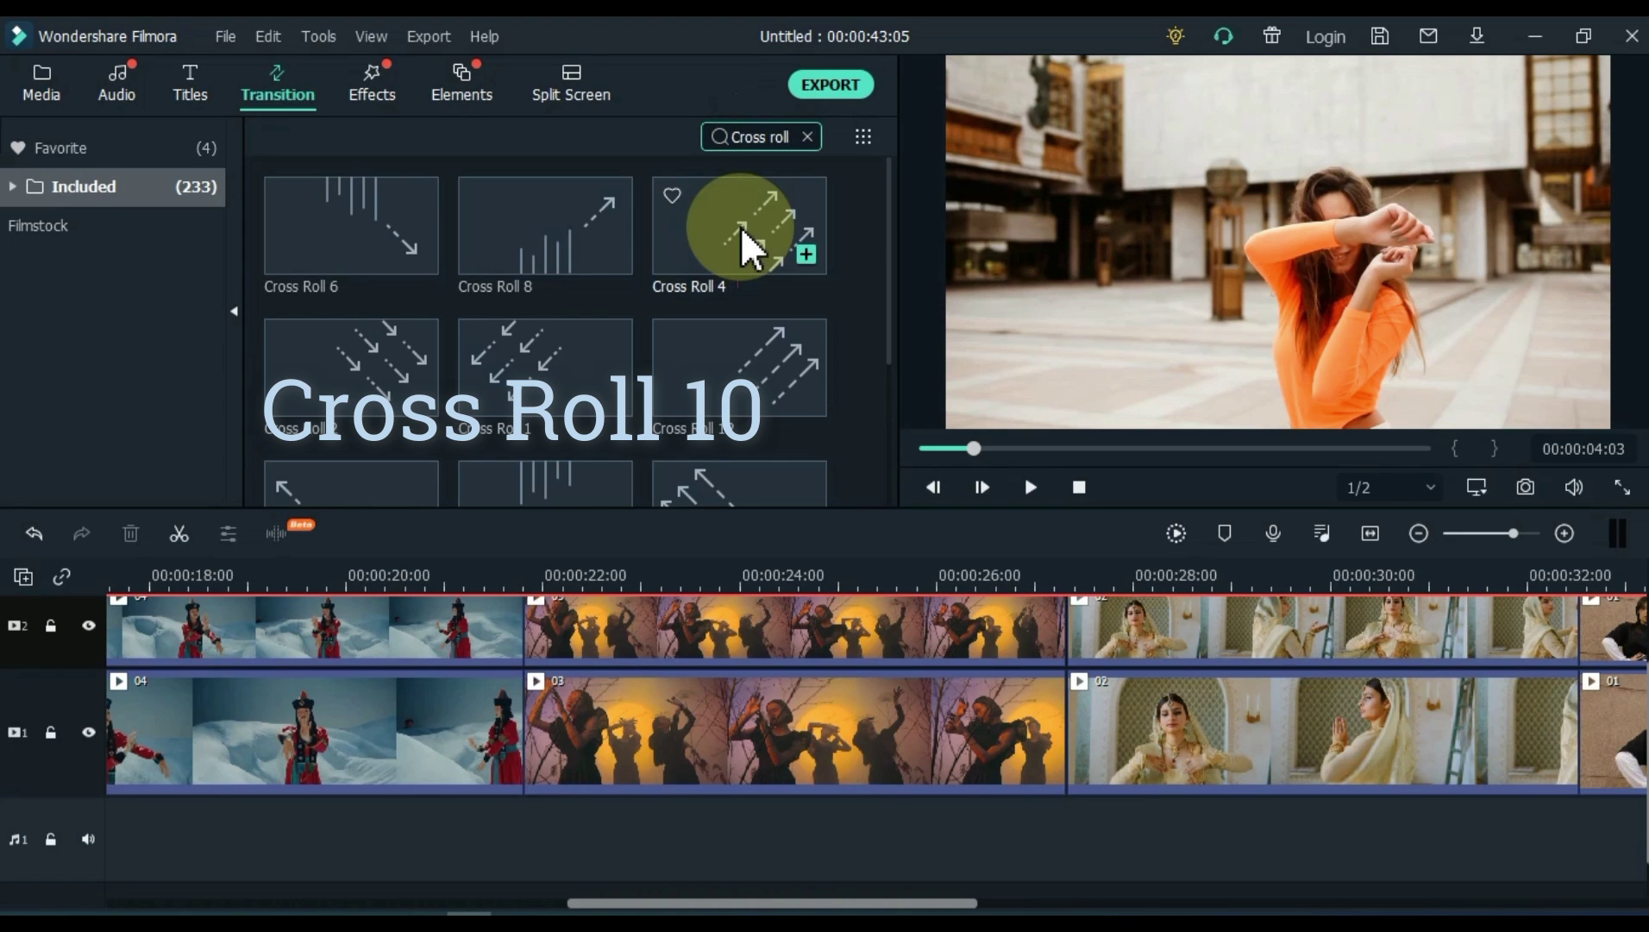
left_click_drag(337, 251, 518, 640)
Step: Find the Cross Roll 11 transition and apply it between clips 04 and 03 on video track 1
mouse_move(634, 908)
left_mouse_down()
mouse_move(607, 902)
mouse_move(628, 902)
left_mouse_up()
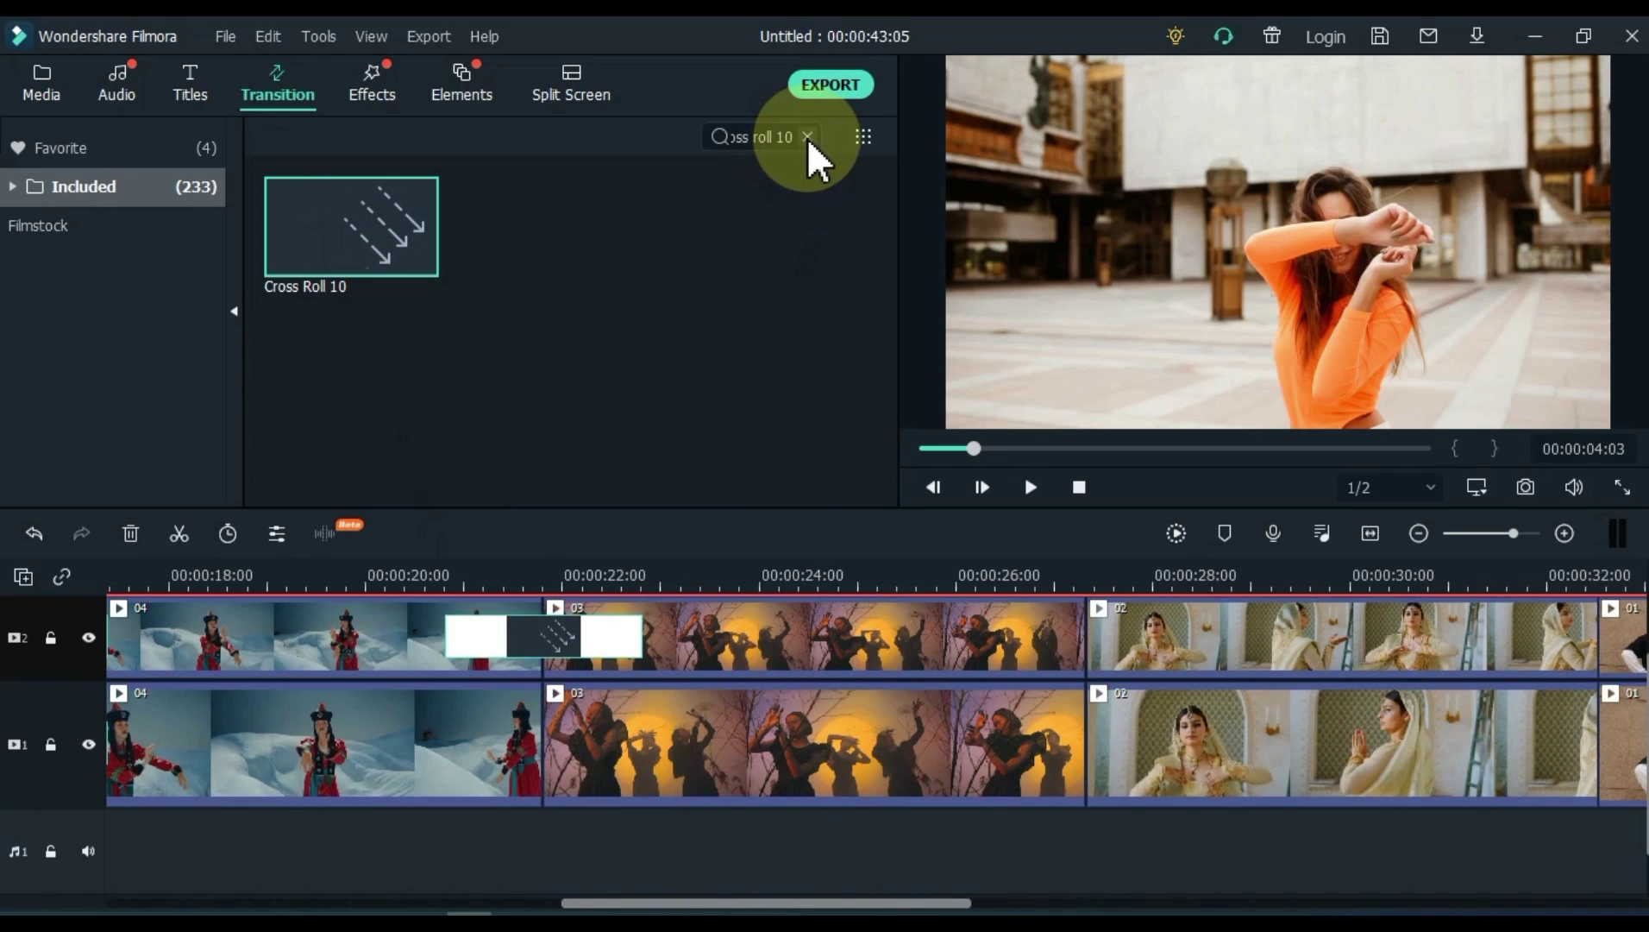
left_click(809, 137)
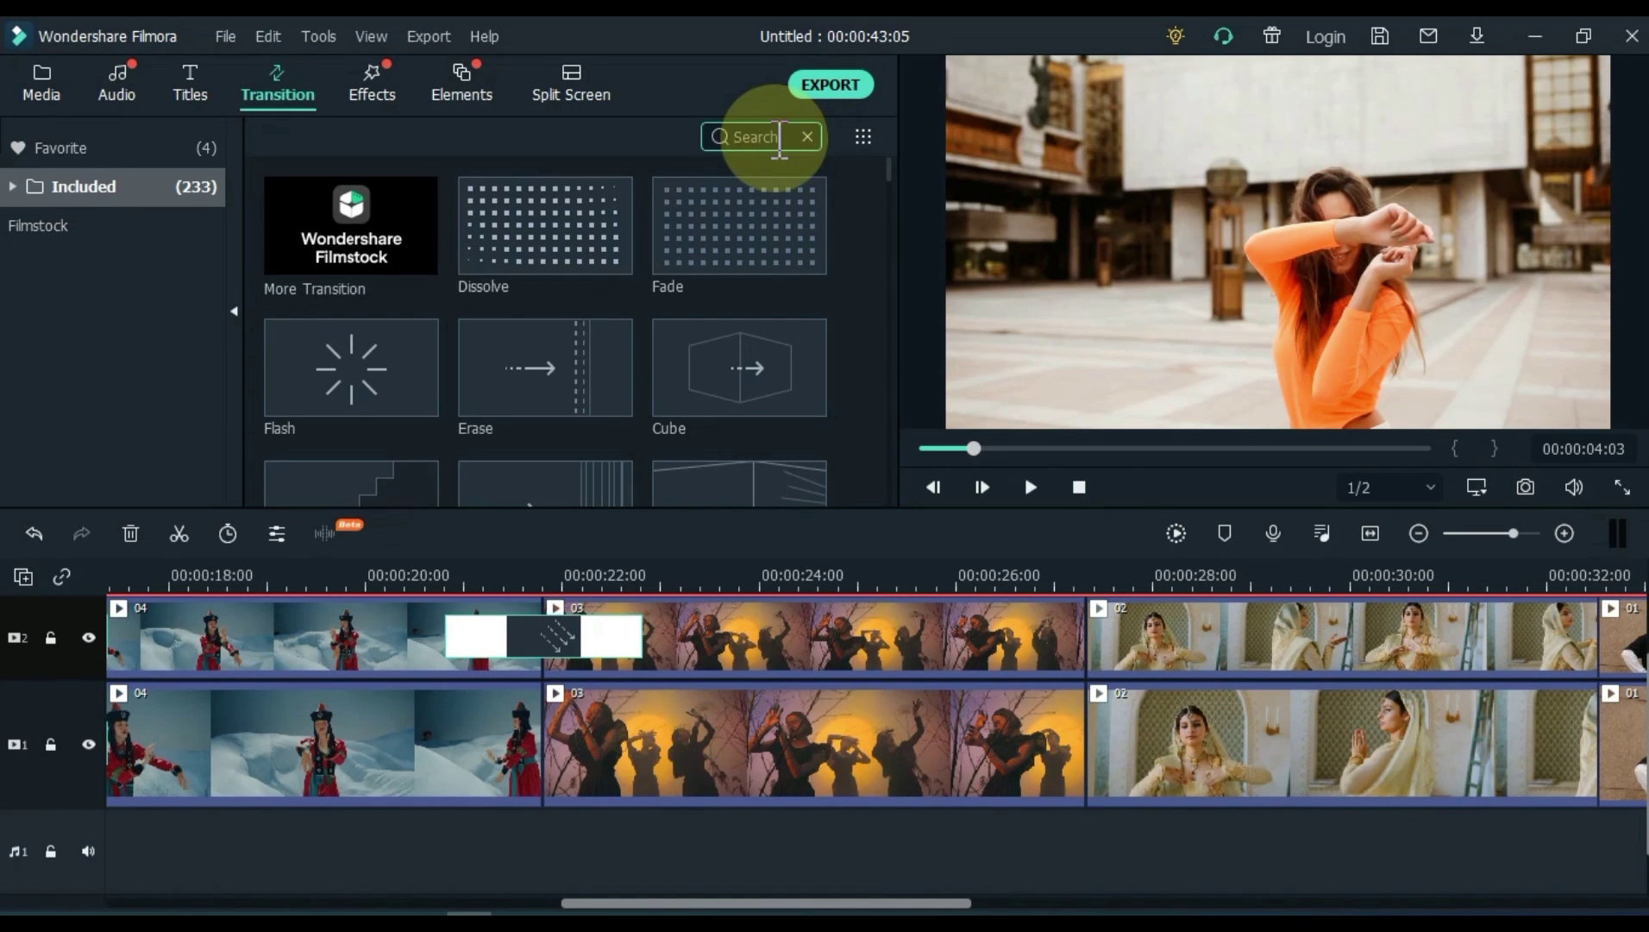
type("Cross ro")
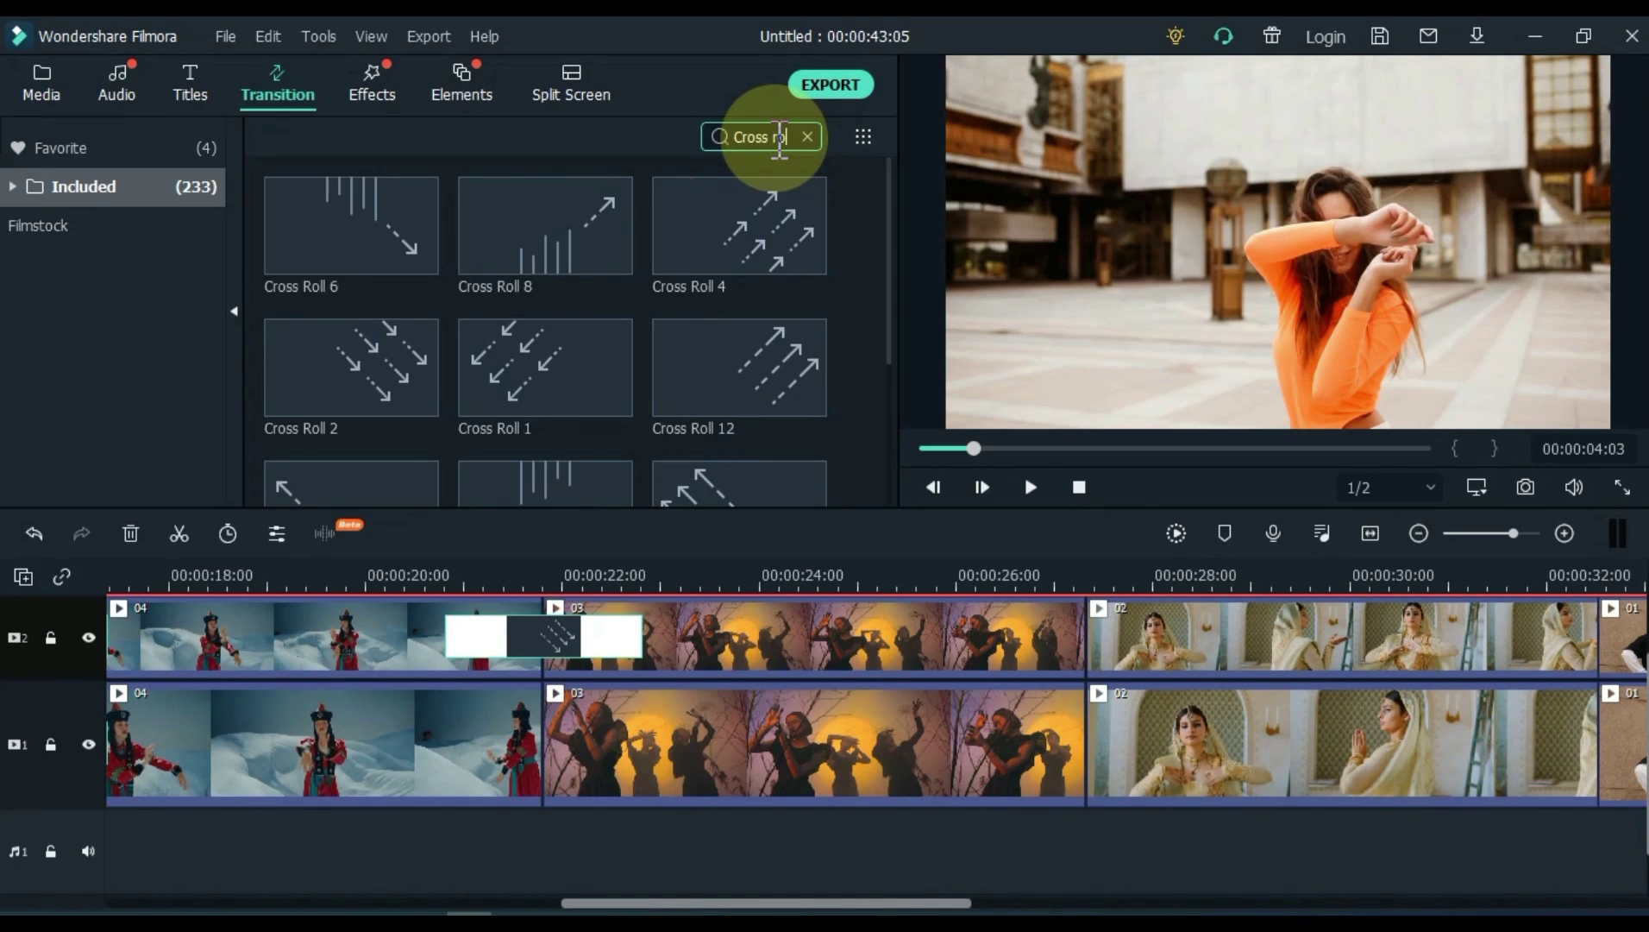
type("ll 11")
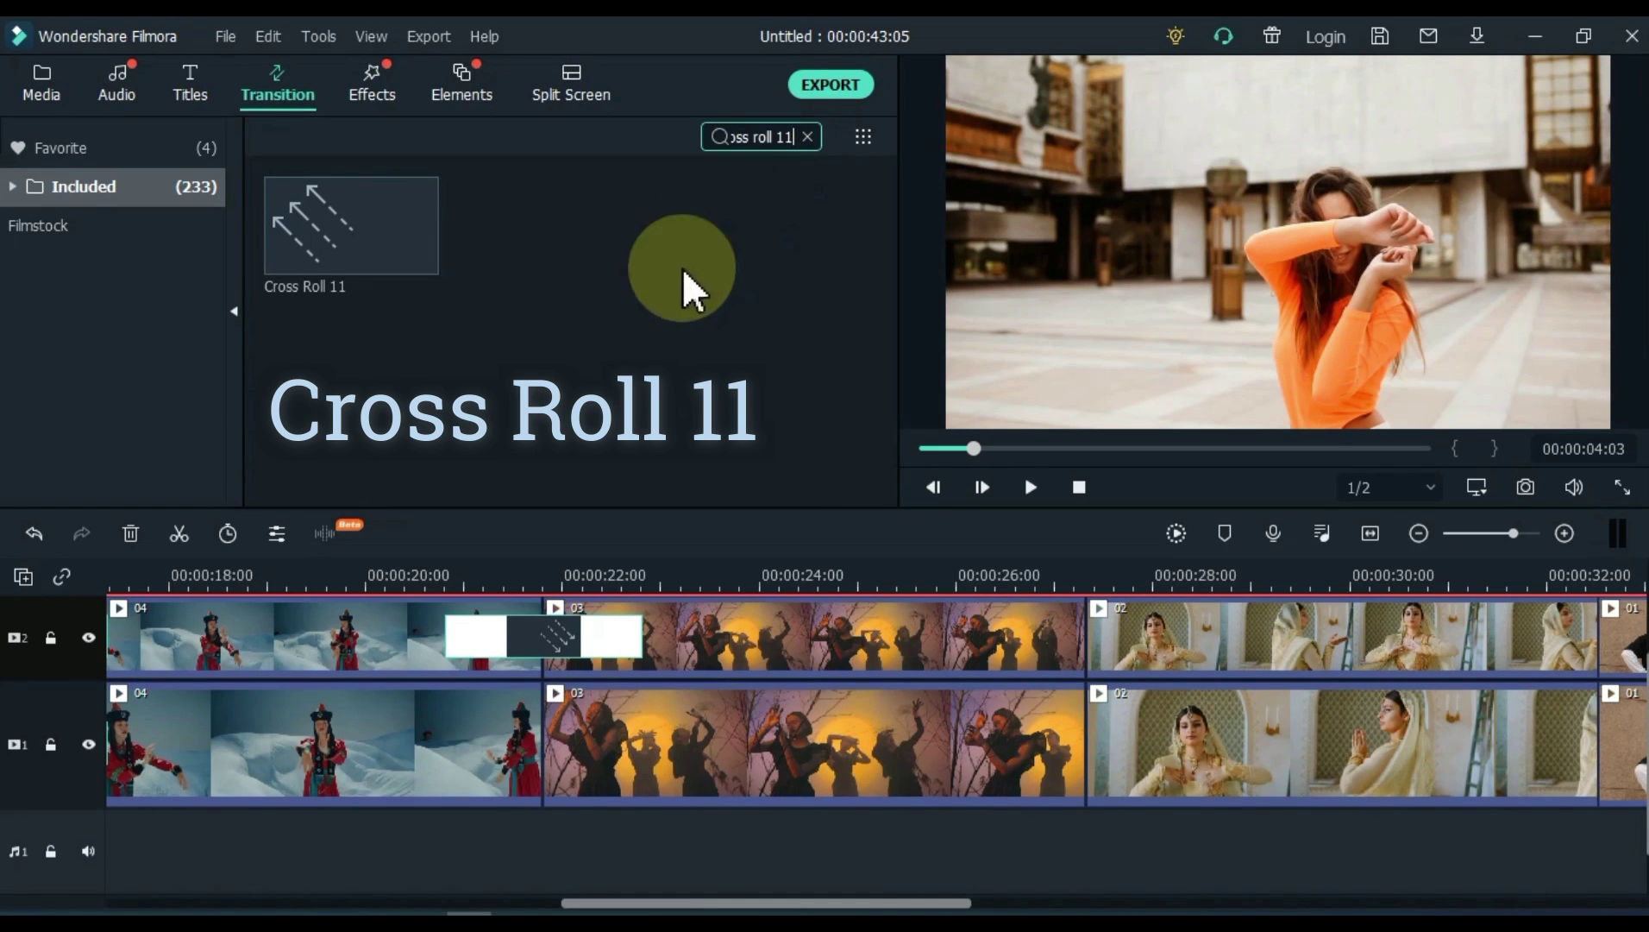
left_click_drag(324, 266, 514, 719)
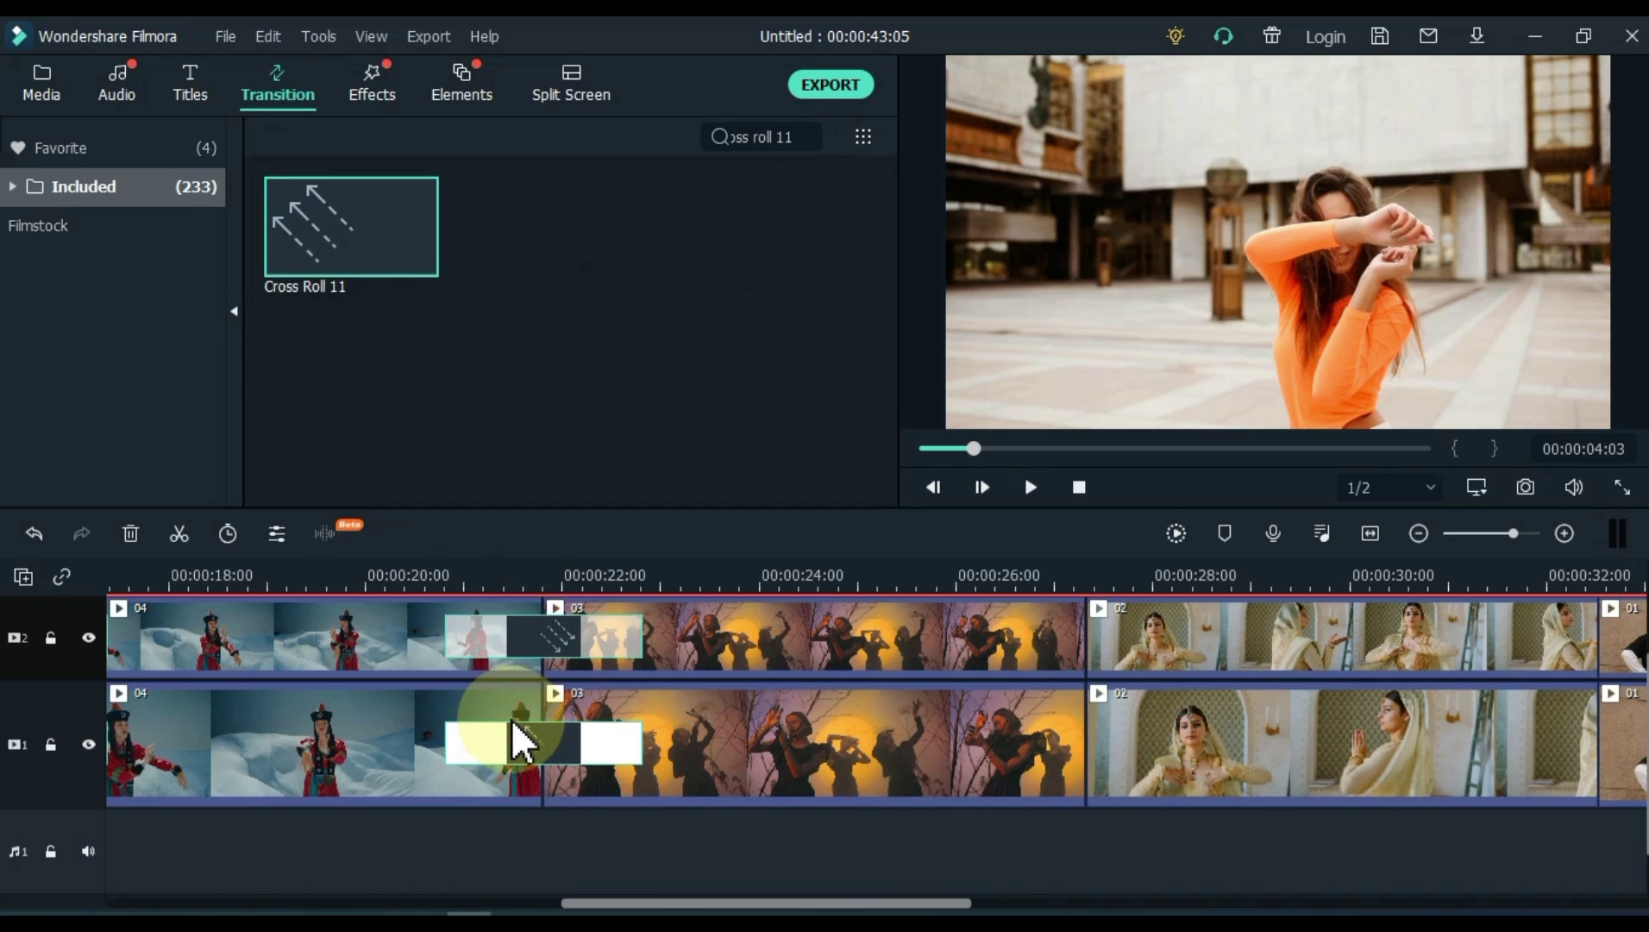
Step: Find the Flip Roll 3 transition and apply it between clips 03 and 02 on video track 2
left_click_drag(596, 903, 690, 904)
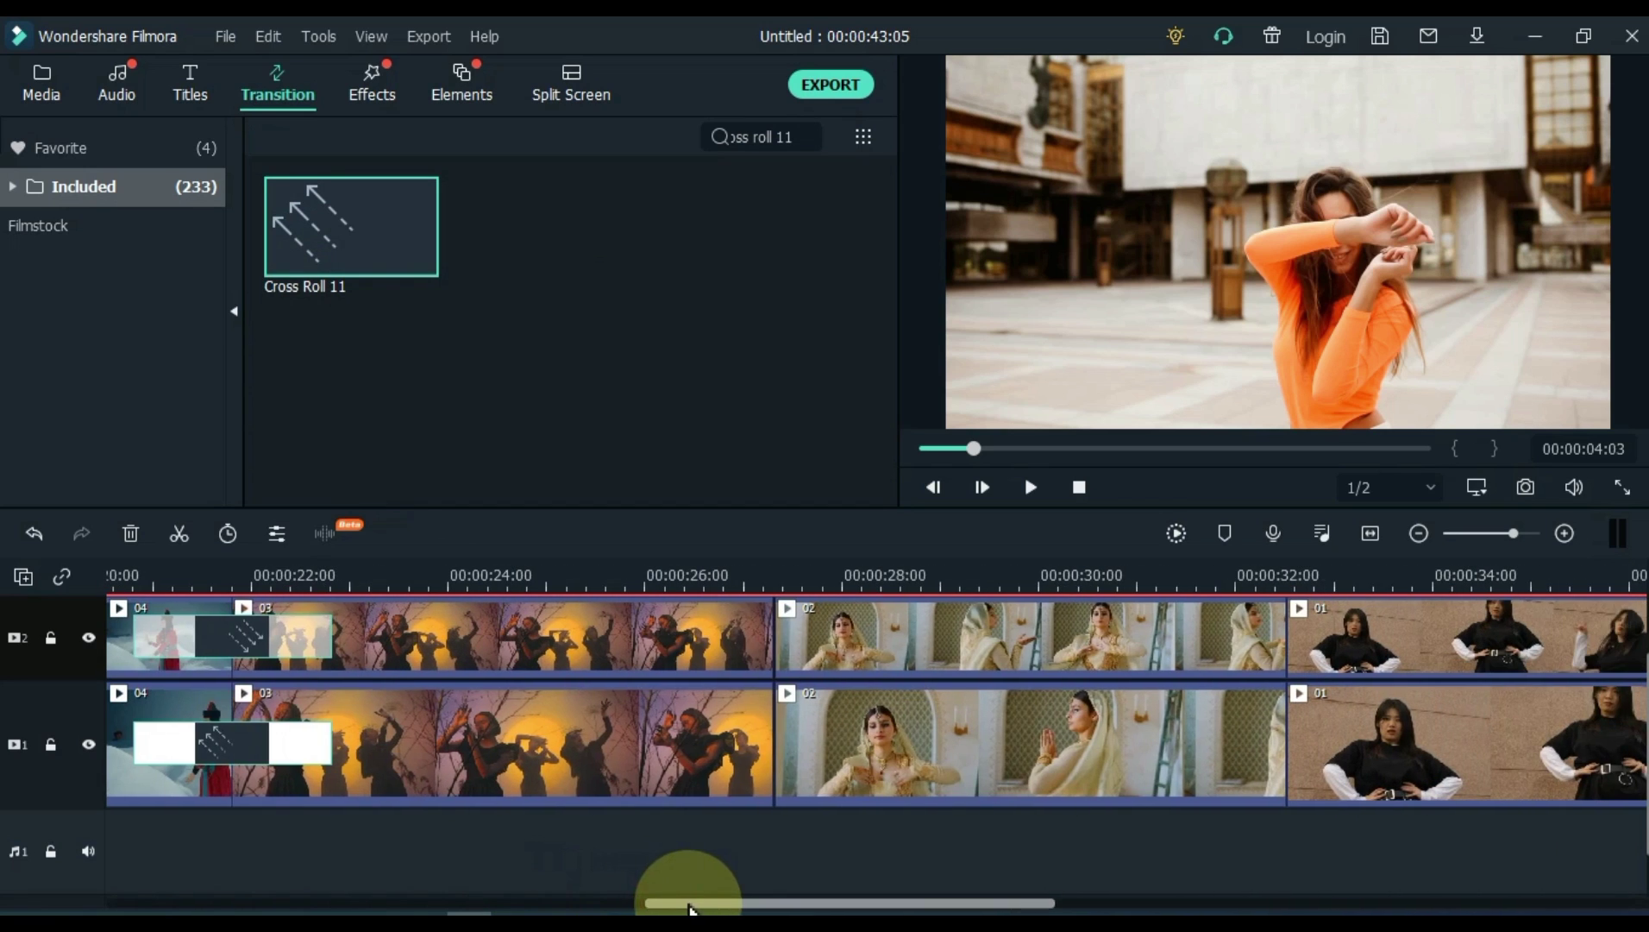
left_click(807, 137)
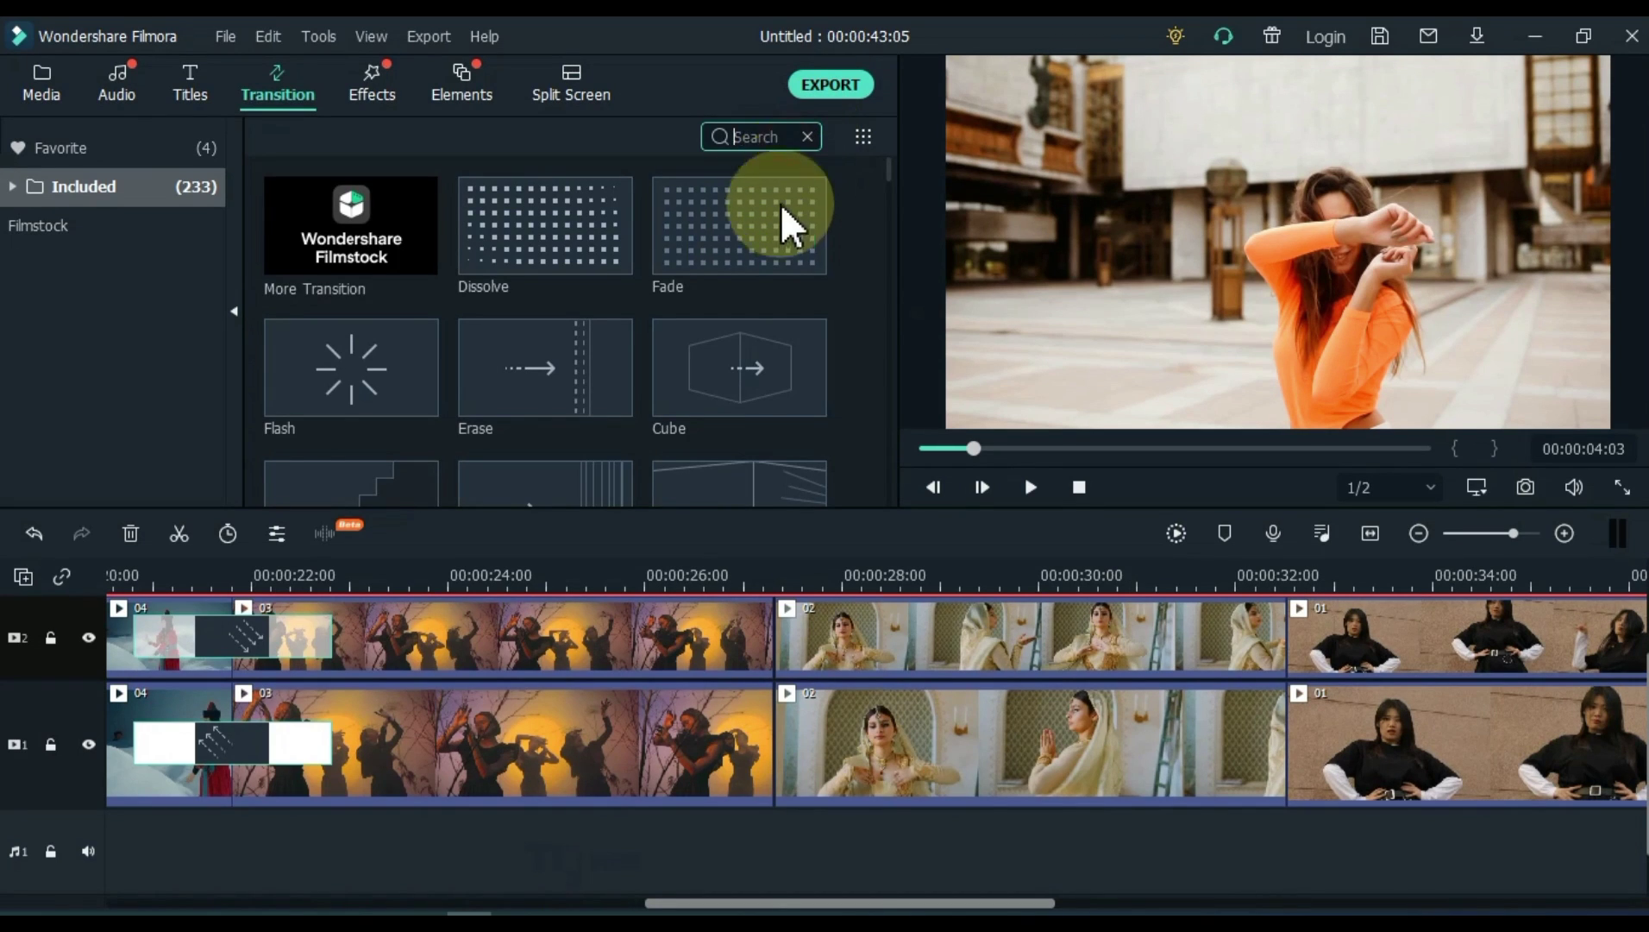
type("flip")
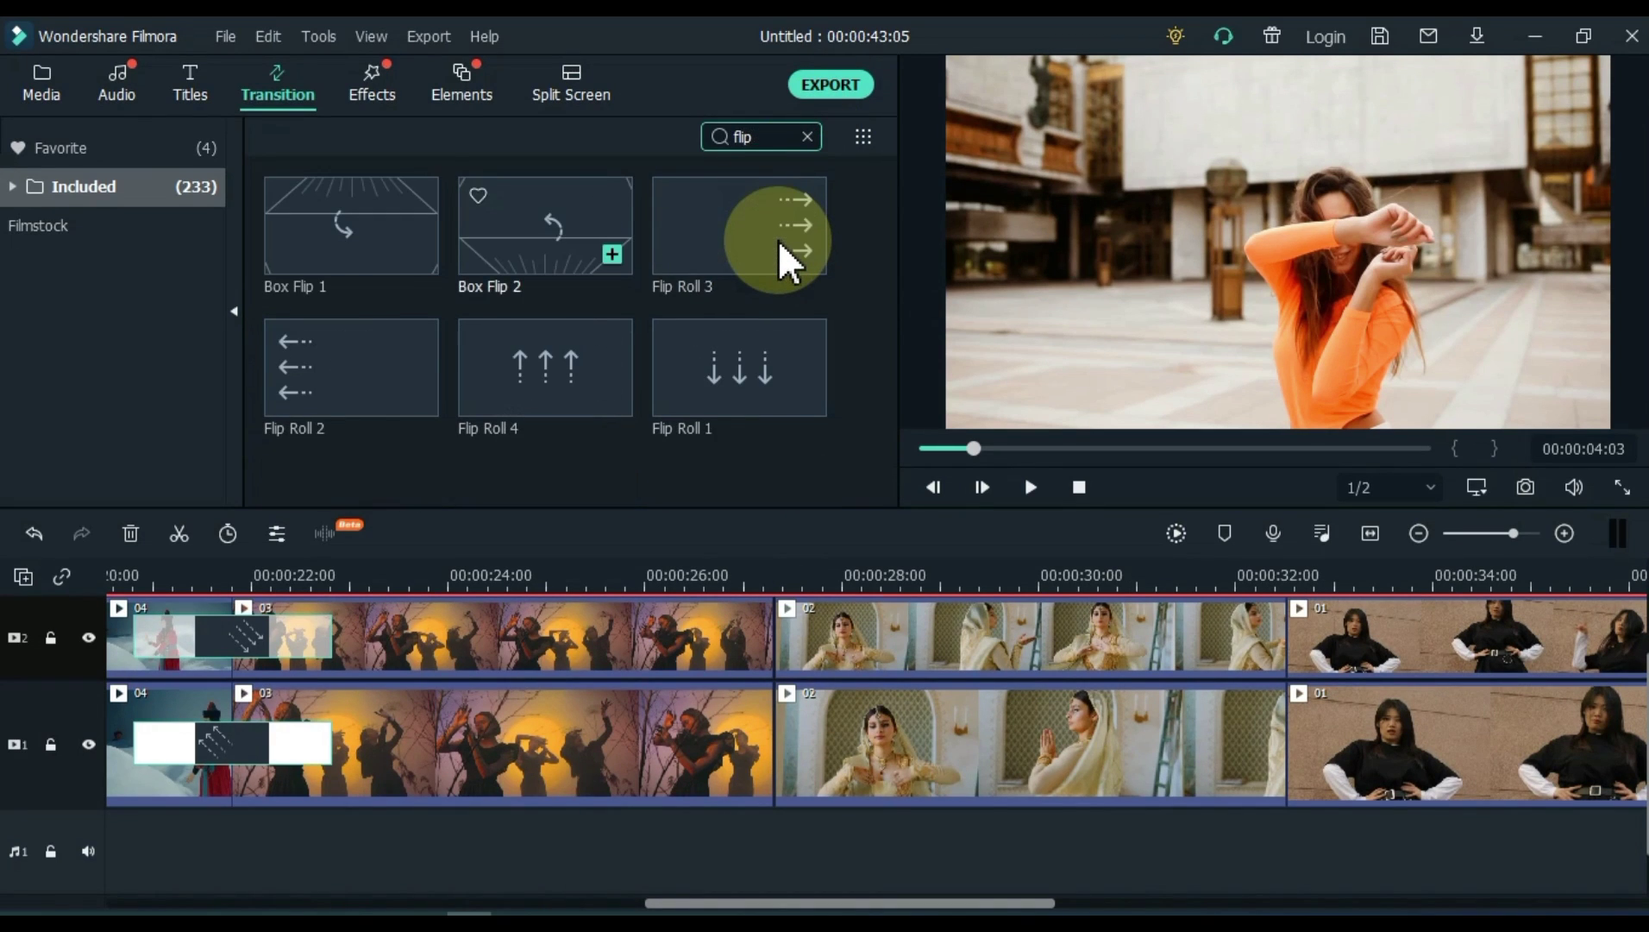
type(" roll 3")
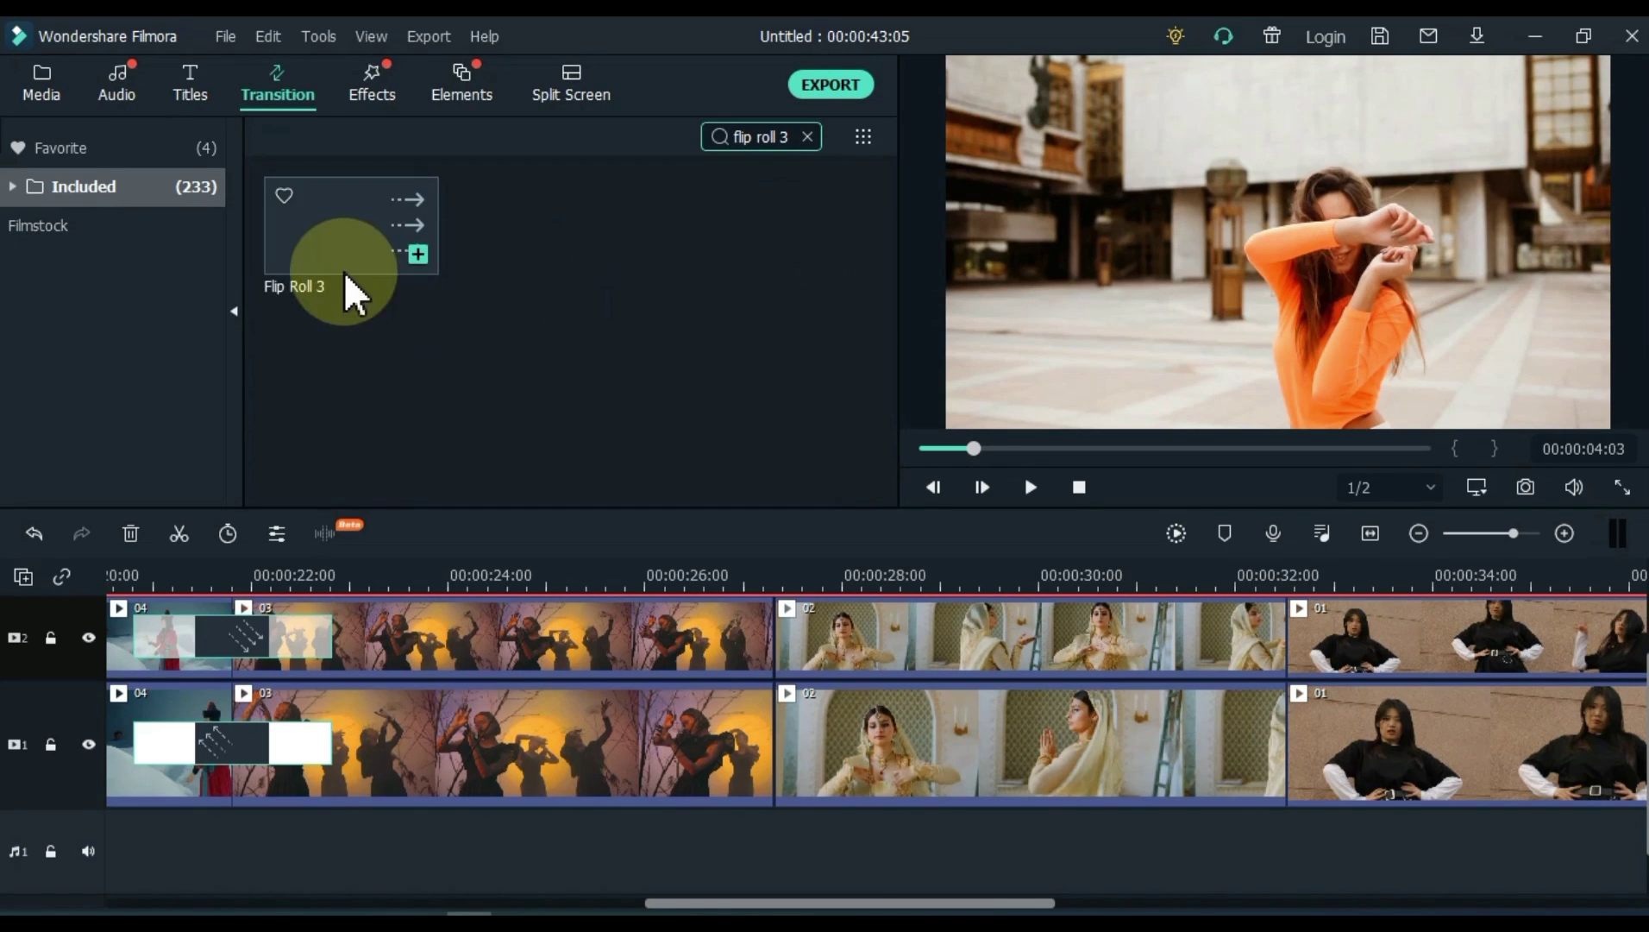
left_click_drag(345, 274, 734, 621)
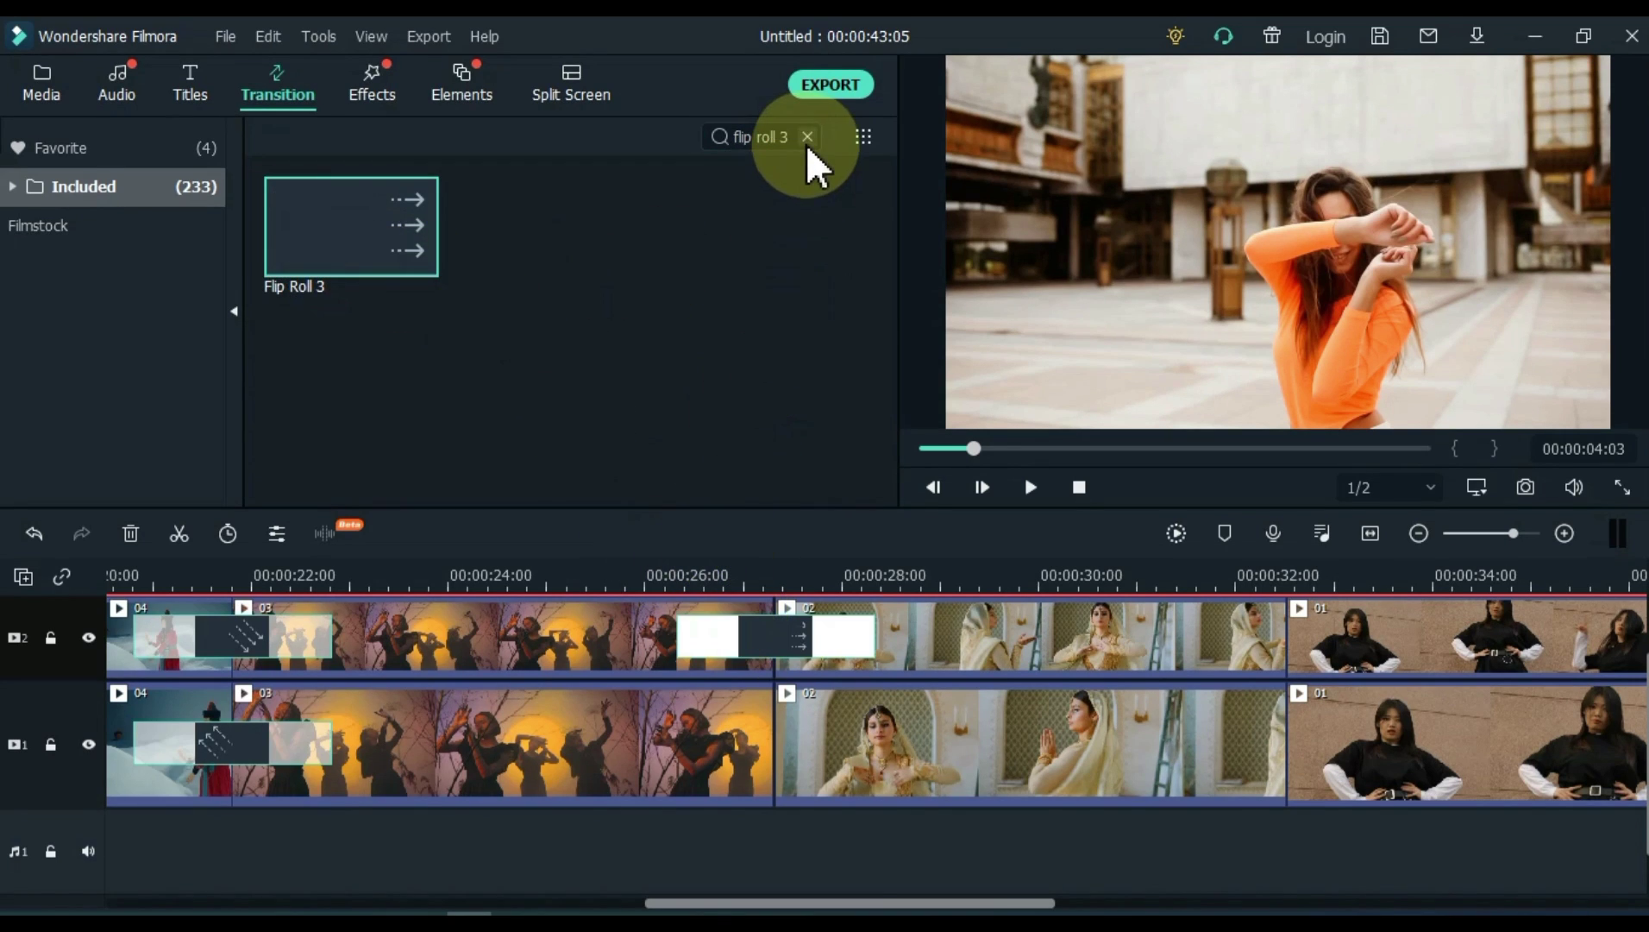
Step: Find the Flip Roll 2 transition and apply it between clips 03 and 02 on video track 1
left_click(799, 136)
key("BackSpace")
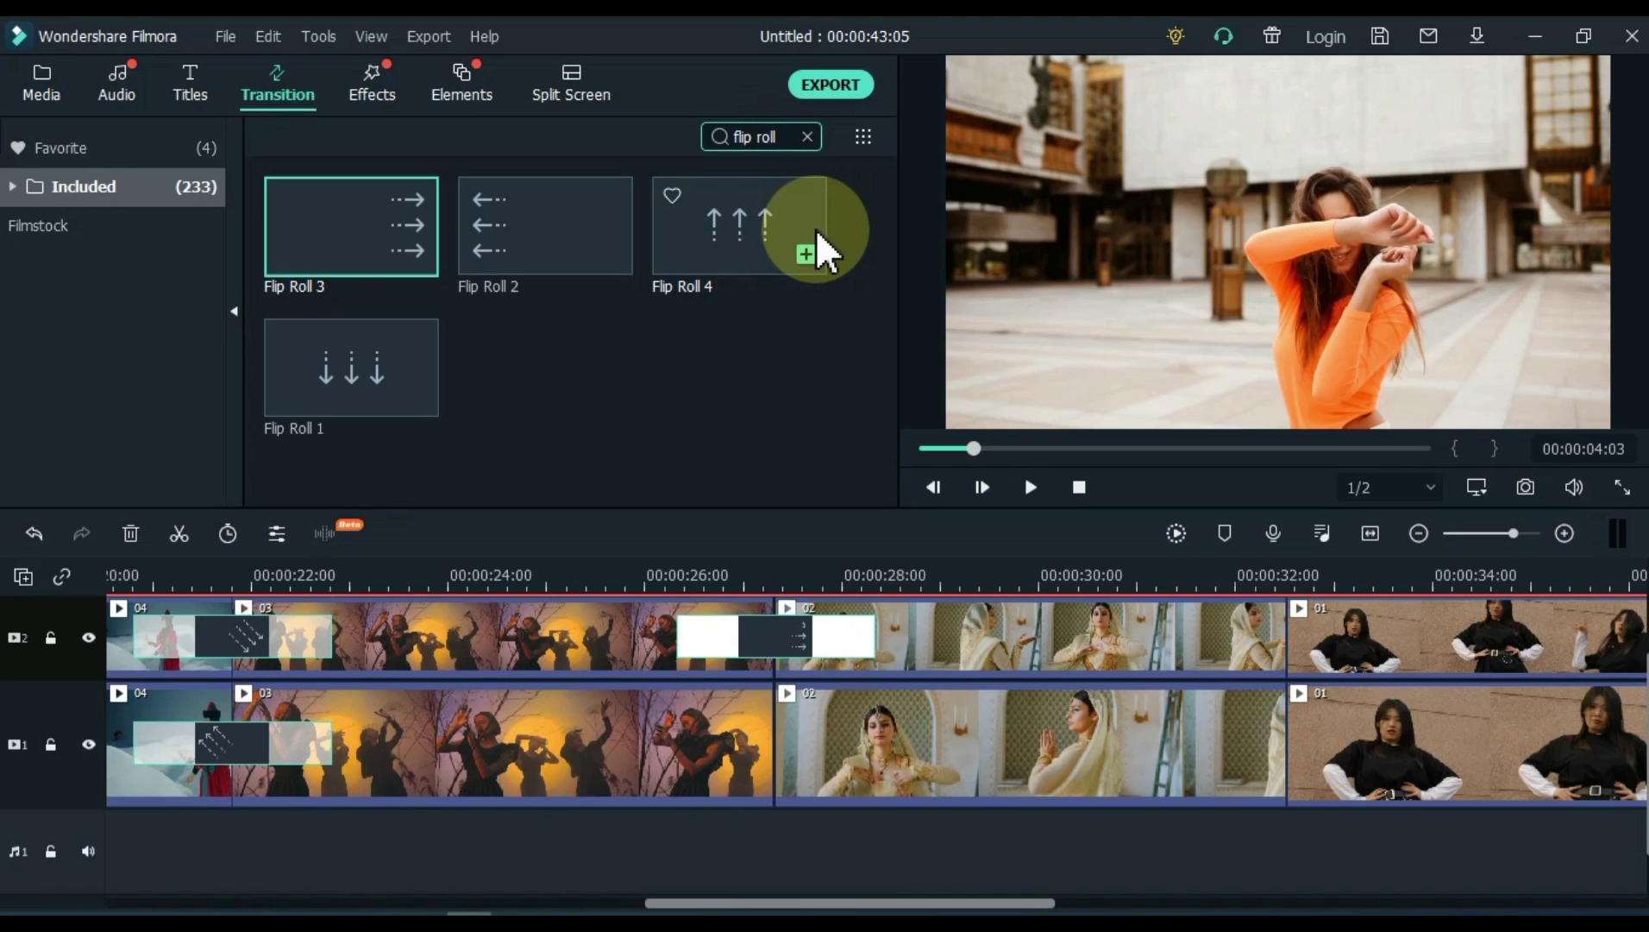
type("2")
left_click_drag(330, 263, 736, 741)
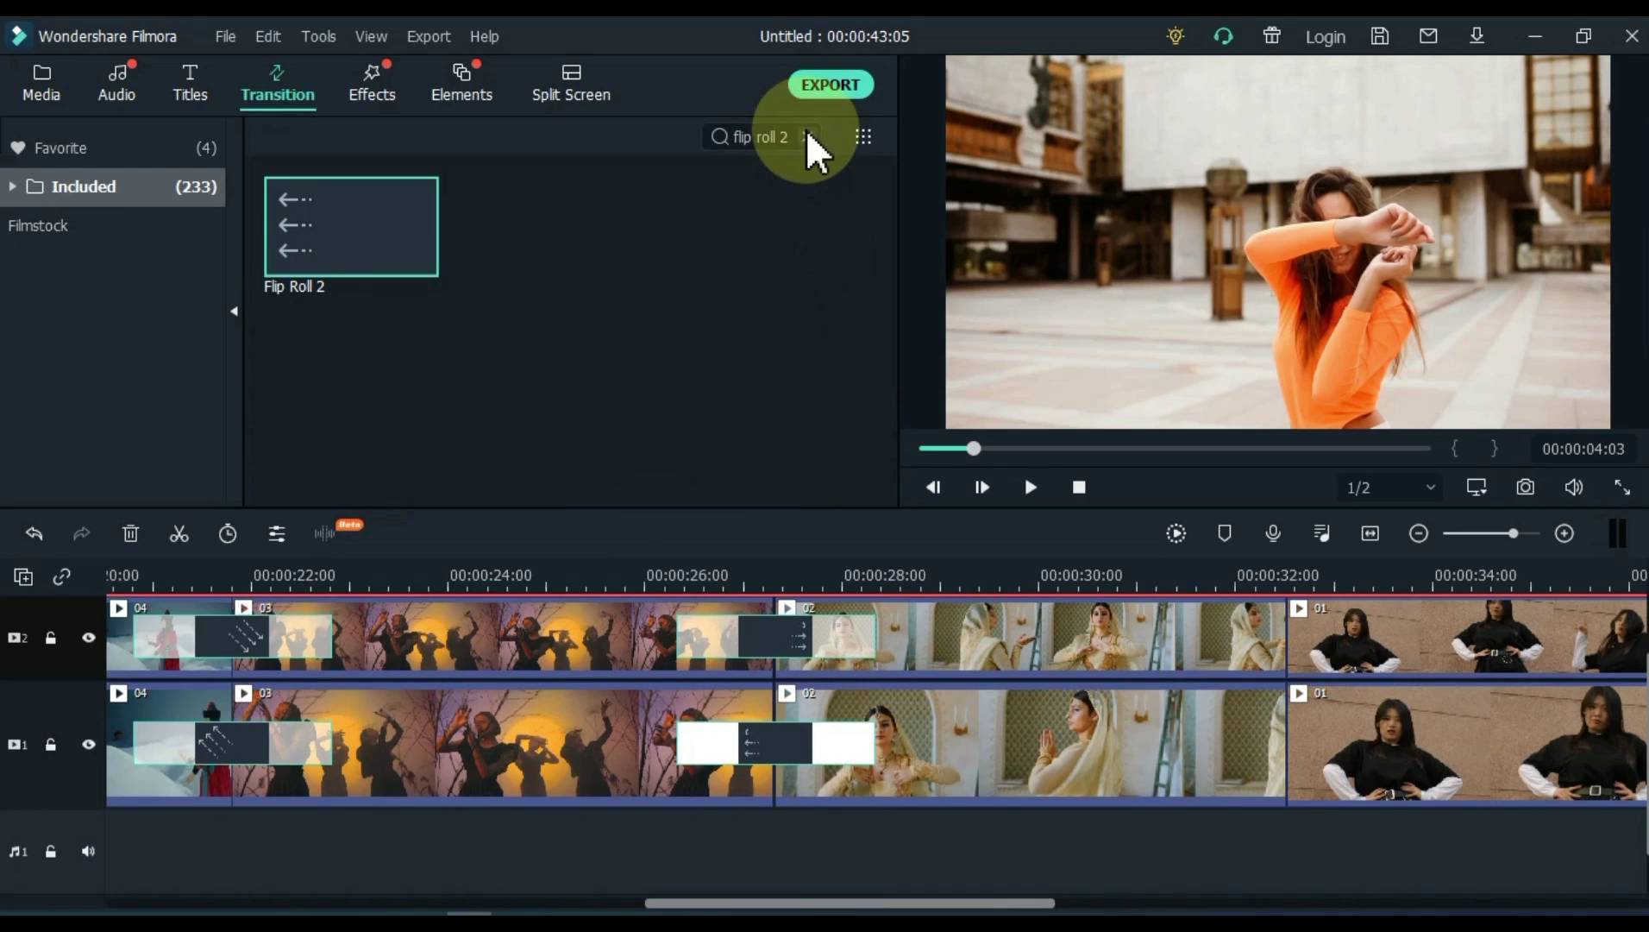
Step: Find the Box Flip 1 transition and apply it between clips 02 and 01 on video track 2
left_click(806, 135)
type("b")
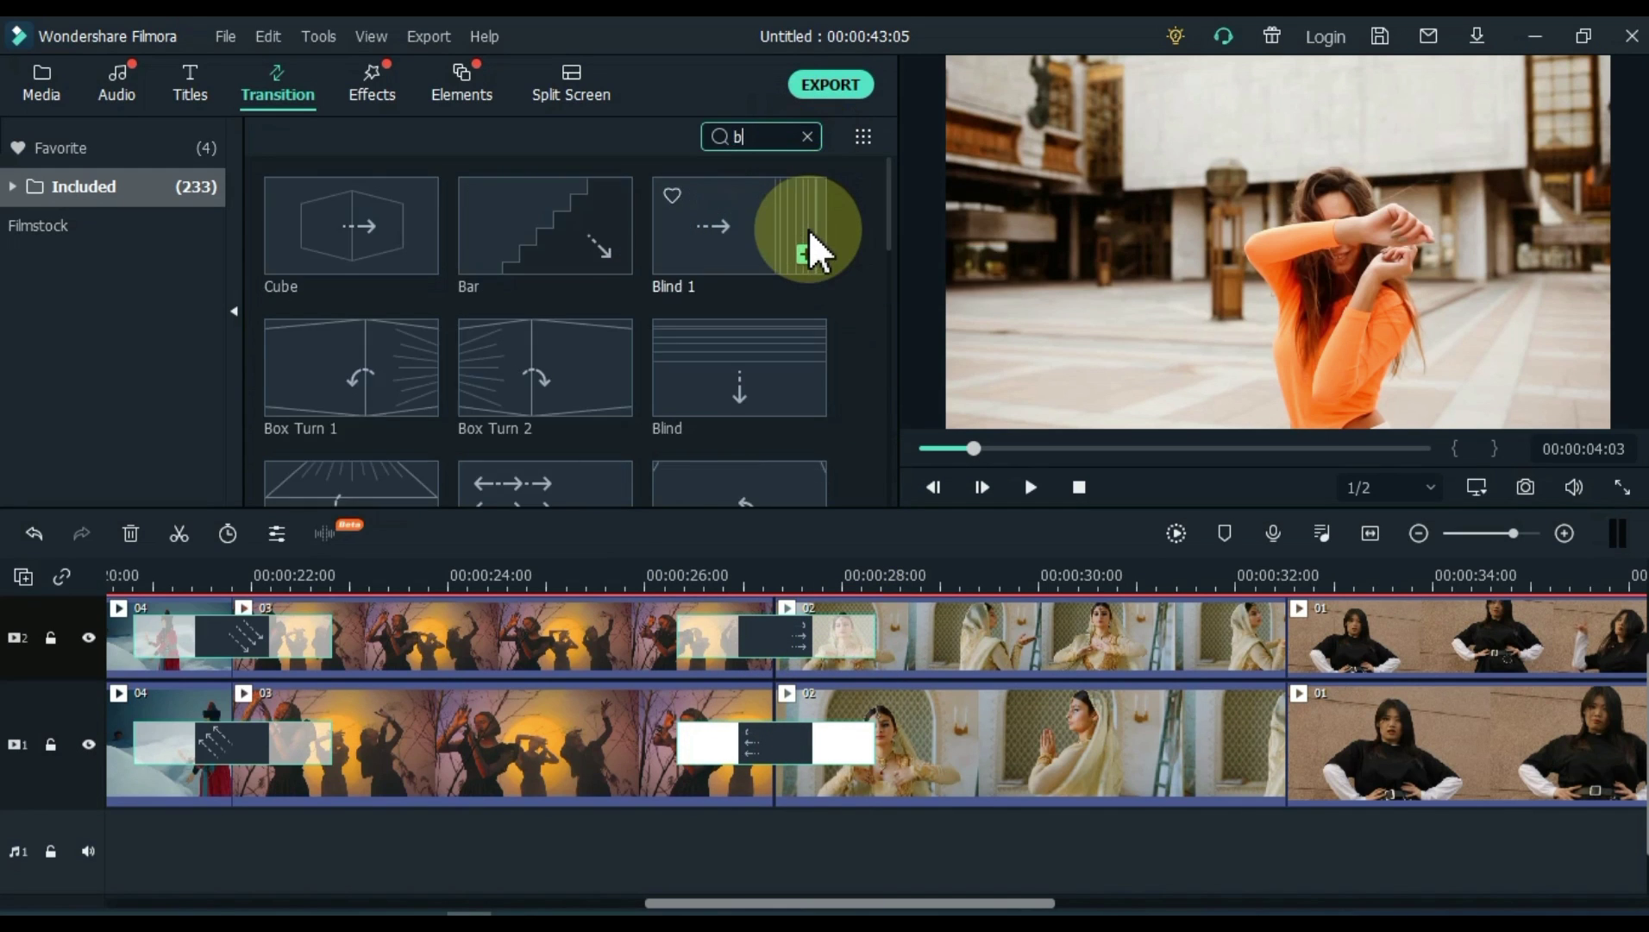
type("ox flip 1")
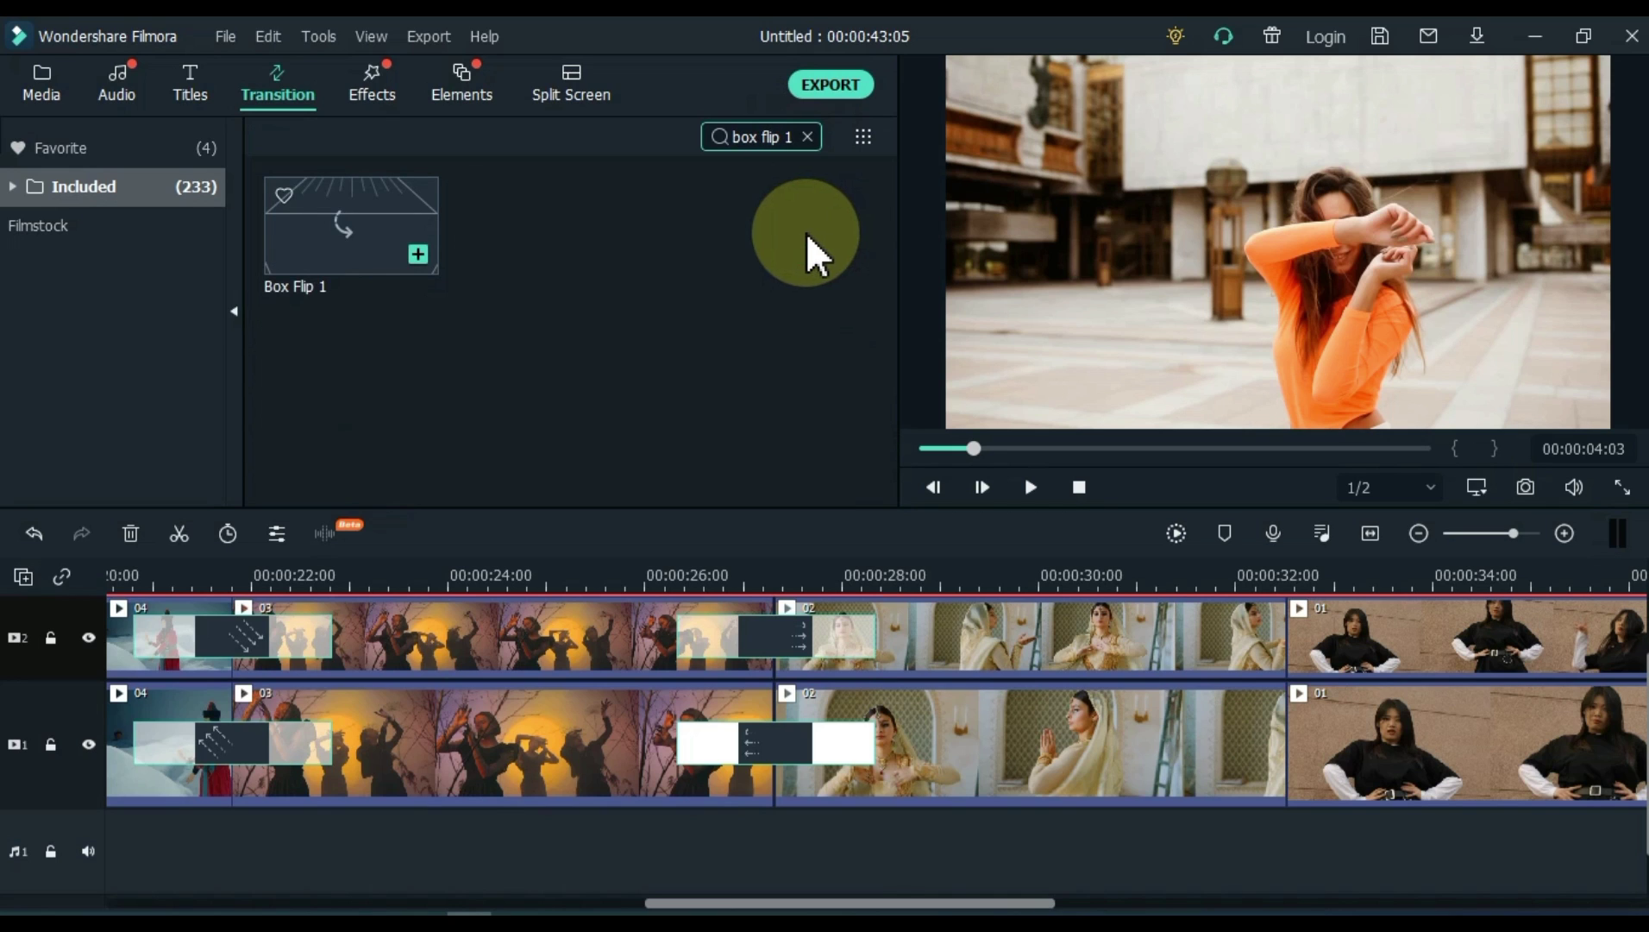
left_click_drag(358, 259, 1282, 637)
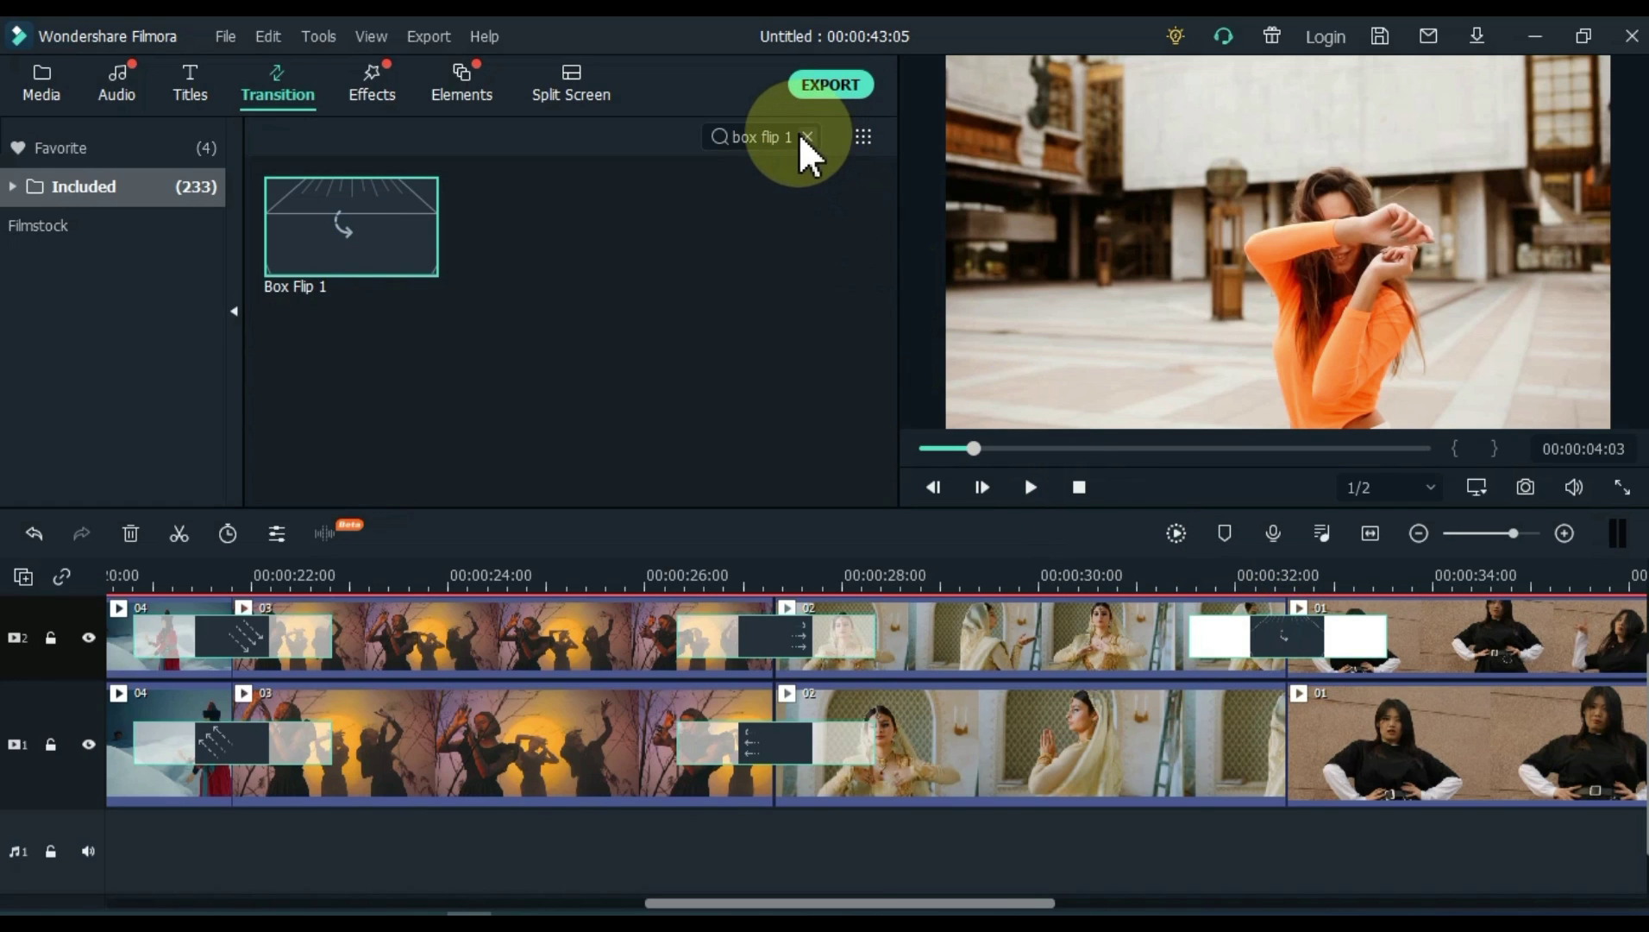
Step: Find the Box Flip 2 transition and apply it between clips 02 and 01 on video track 1
left_click(794, 138)
key("BackSpace")
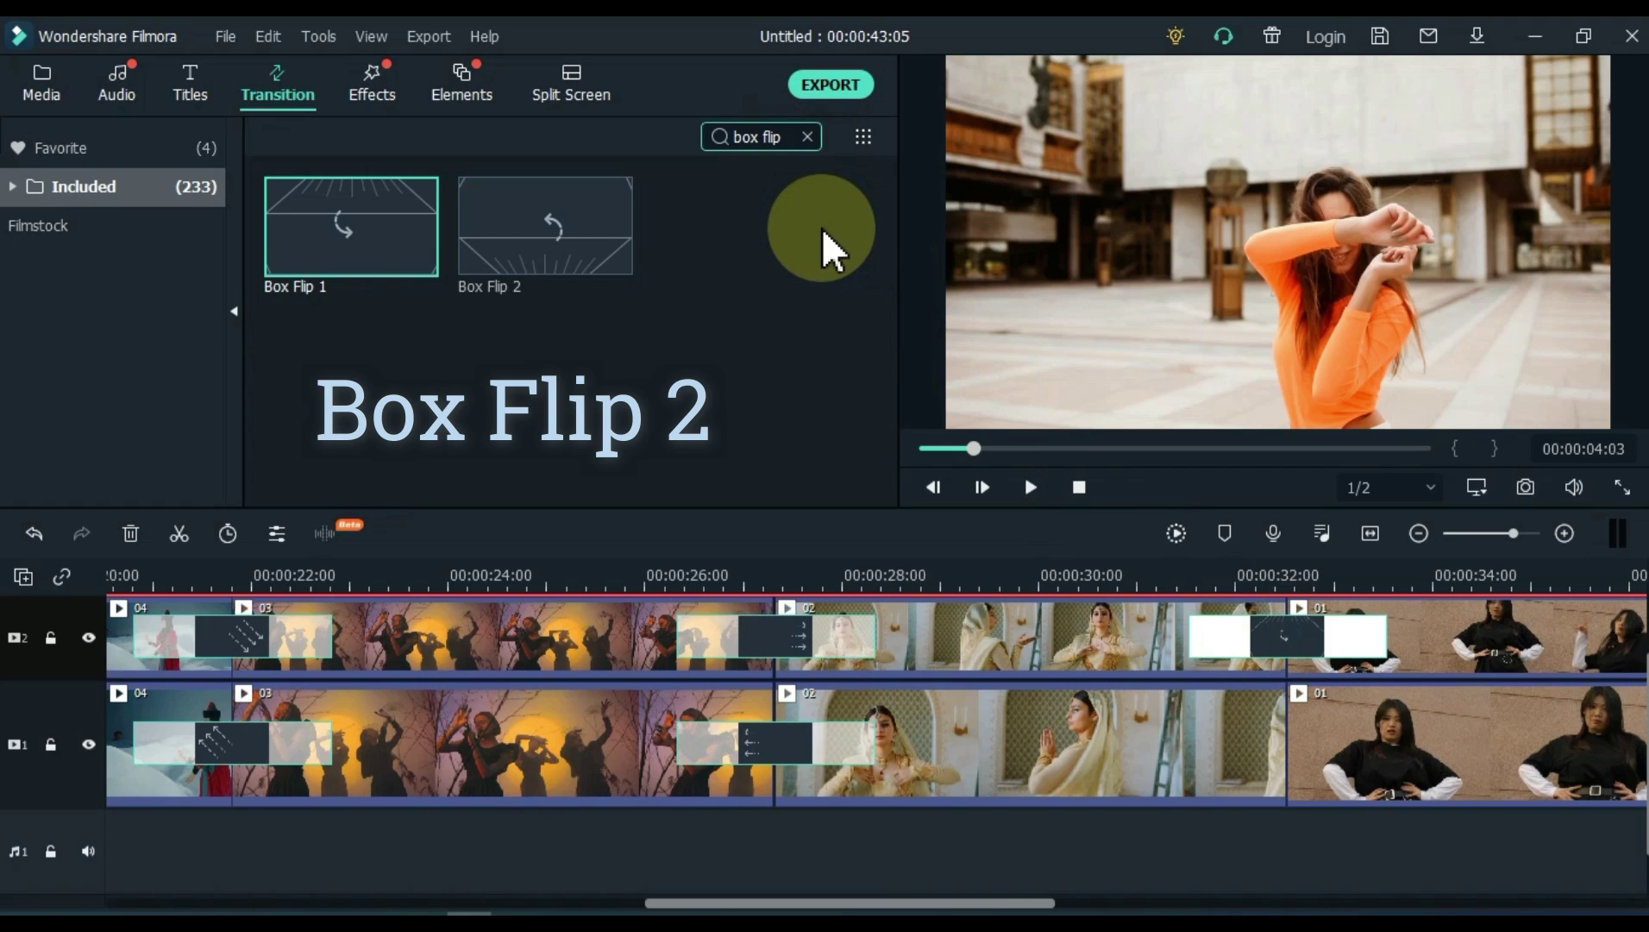
left_click(515, 249)
left_click_drag(513, 244, 1233, 726)
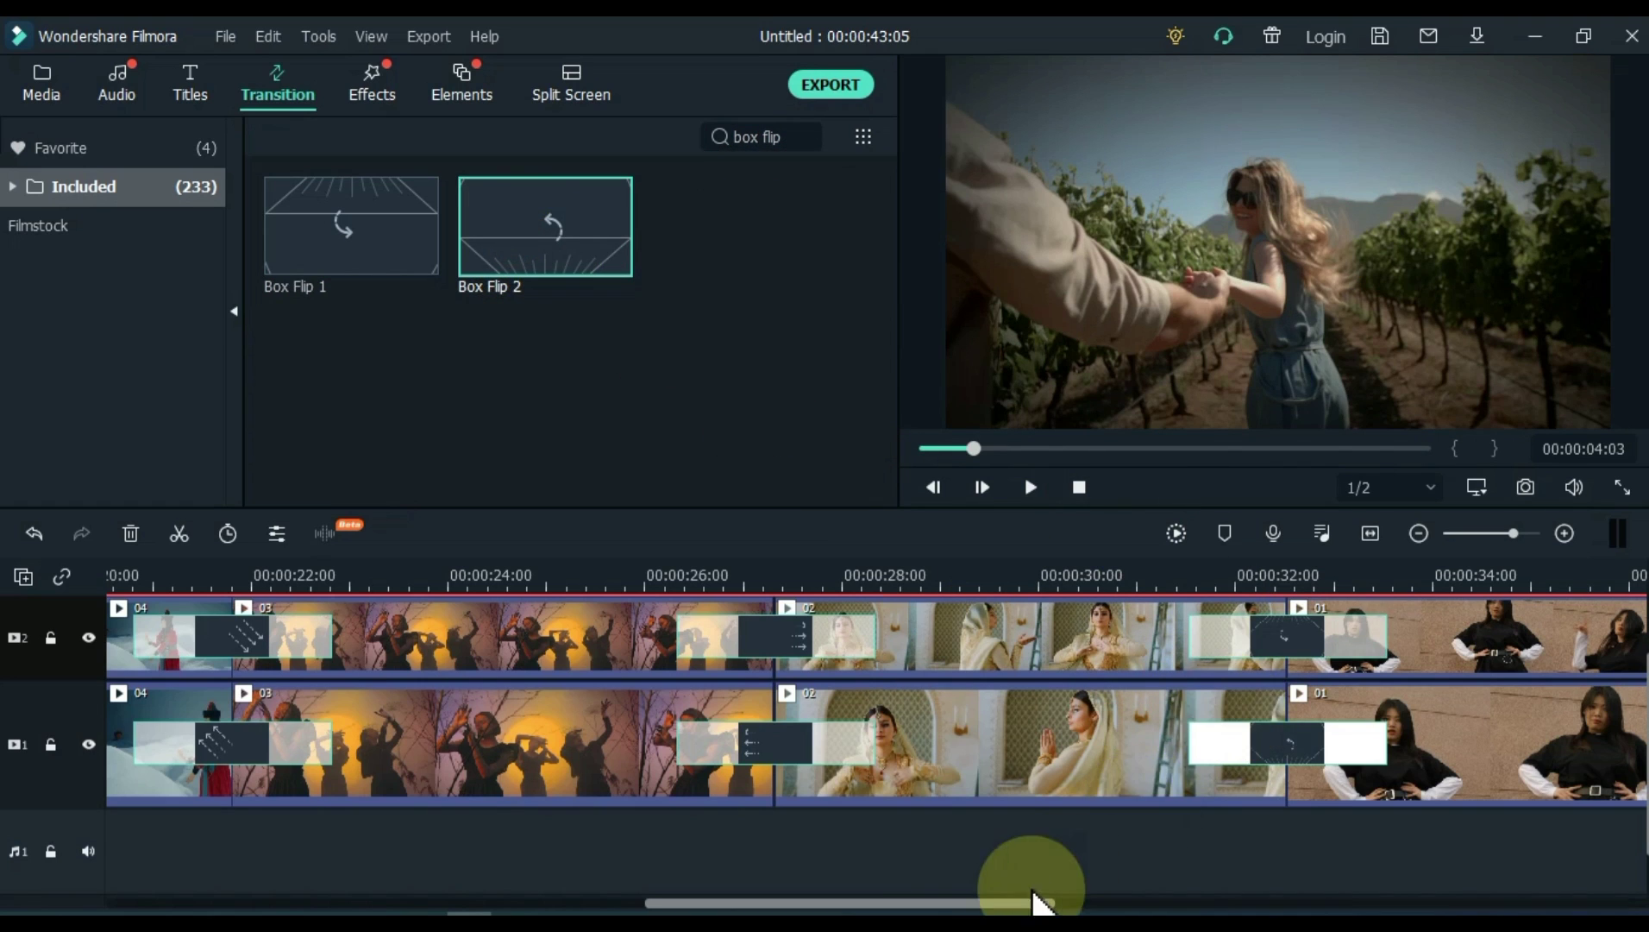
Step: Find the Orb 1 transition and apply it between clips 01 and 08 on video track 2
left_click_drag(994, 901, 1212, 903)
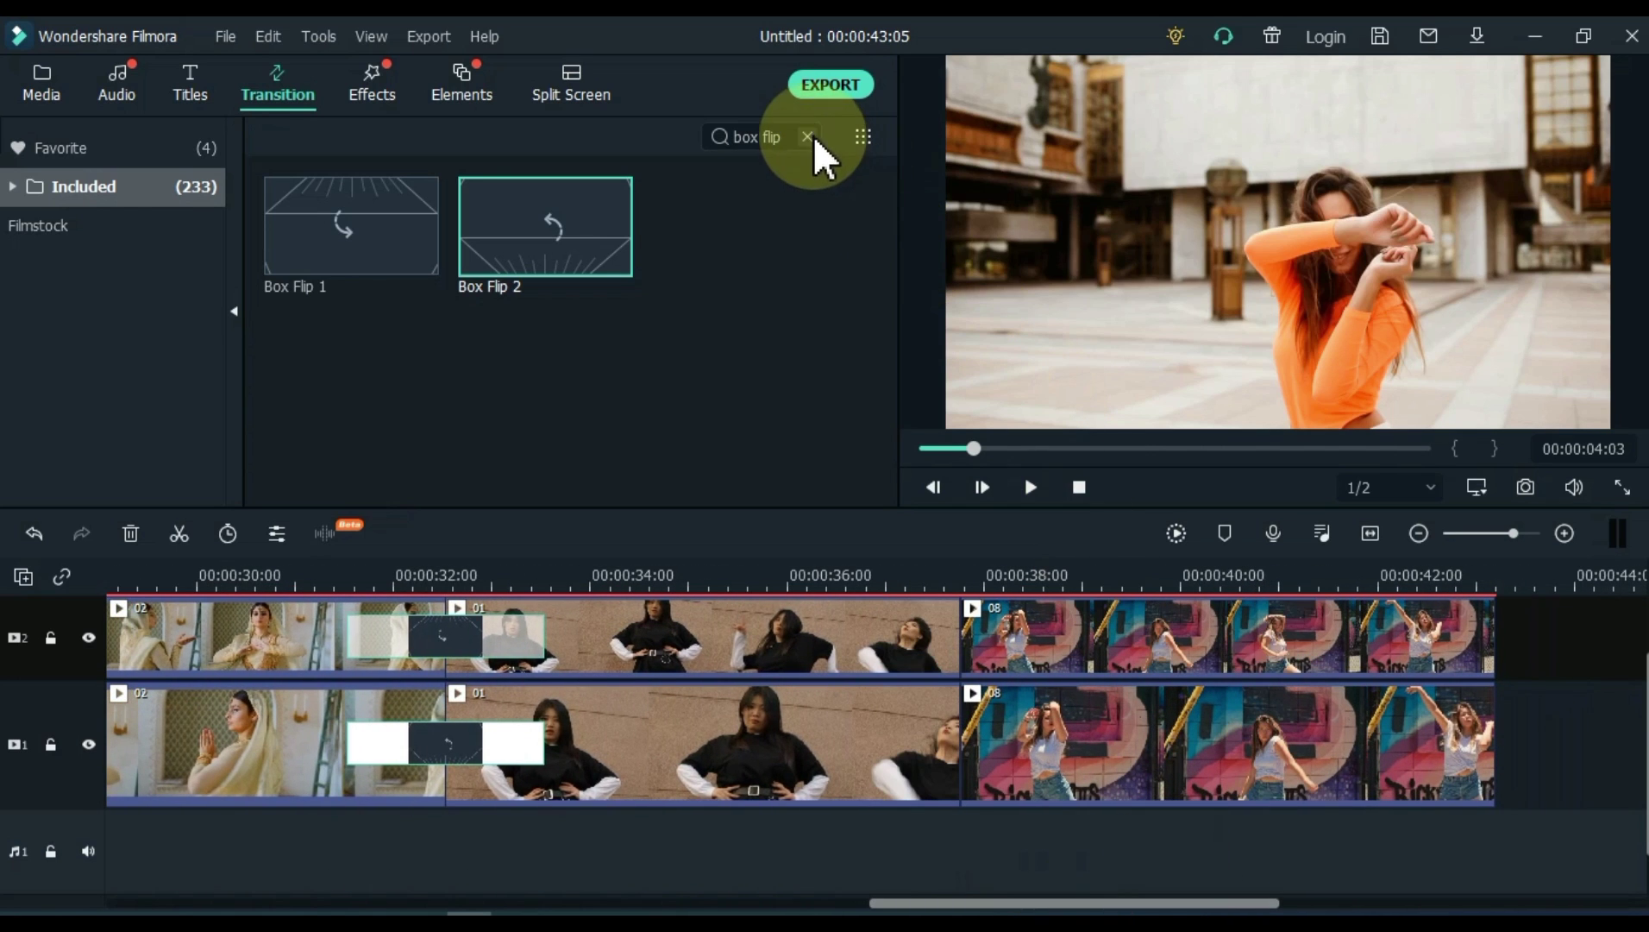
left_click(809, 135)
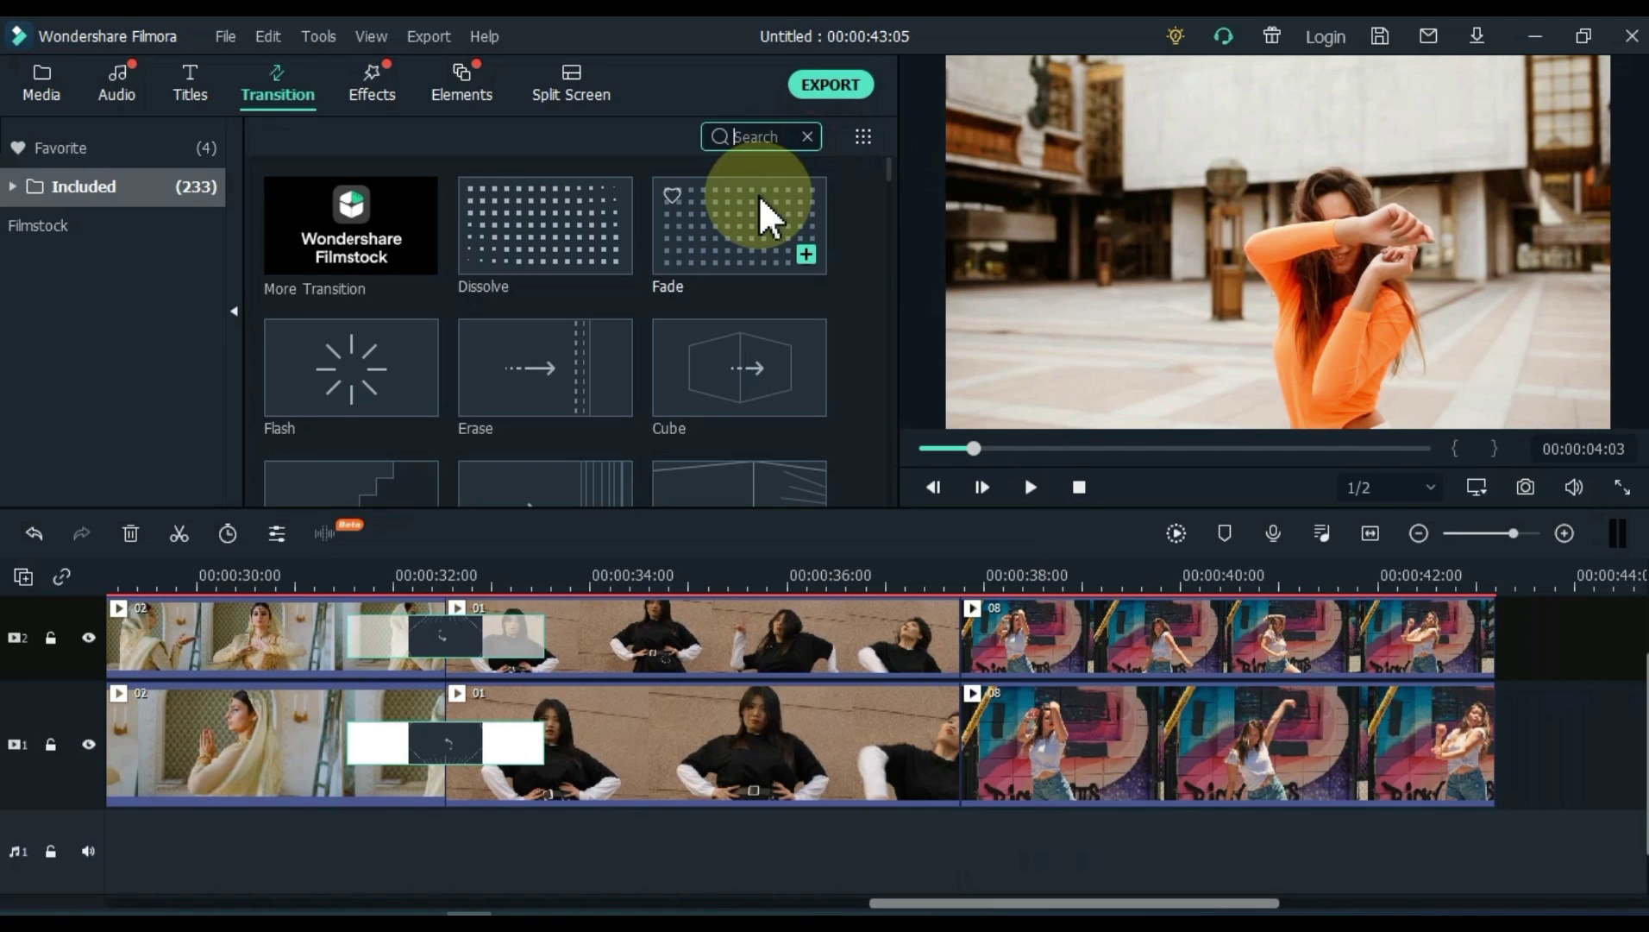
type("orb ")
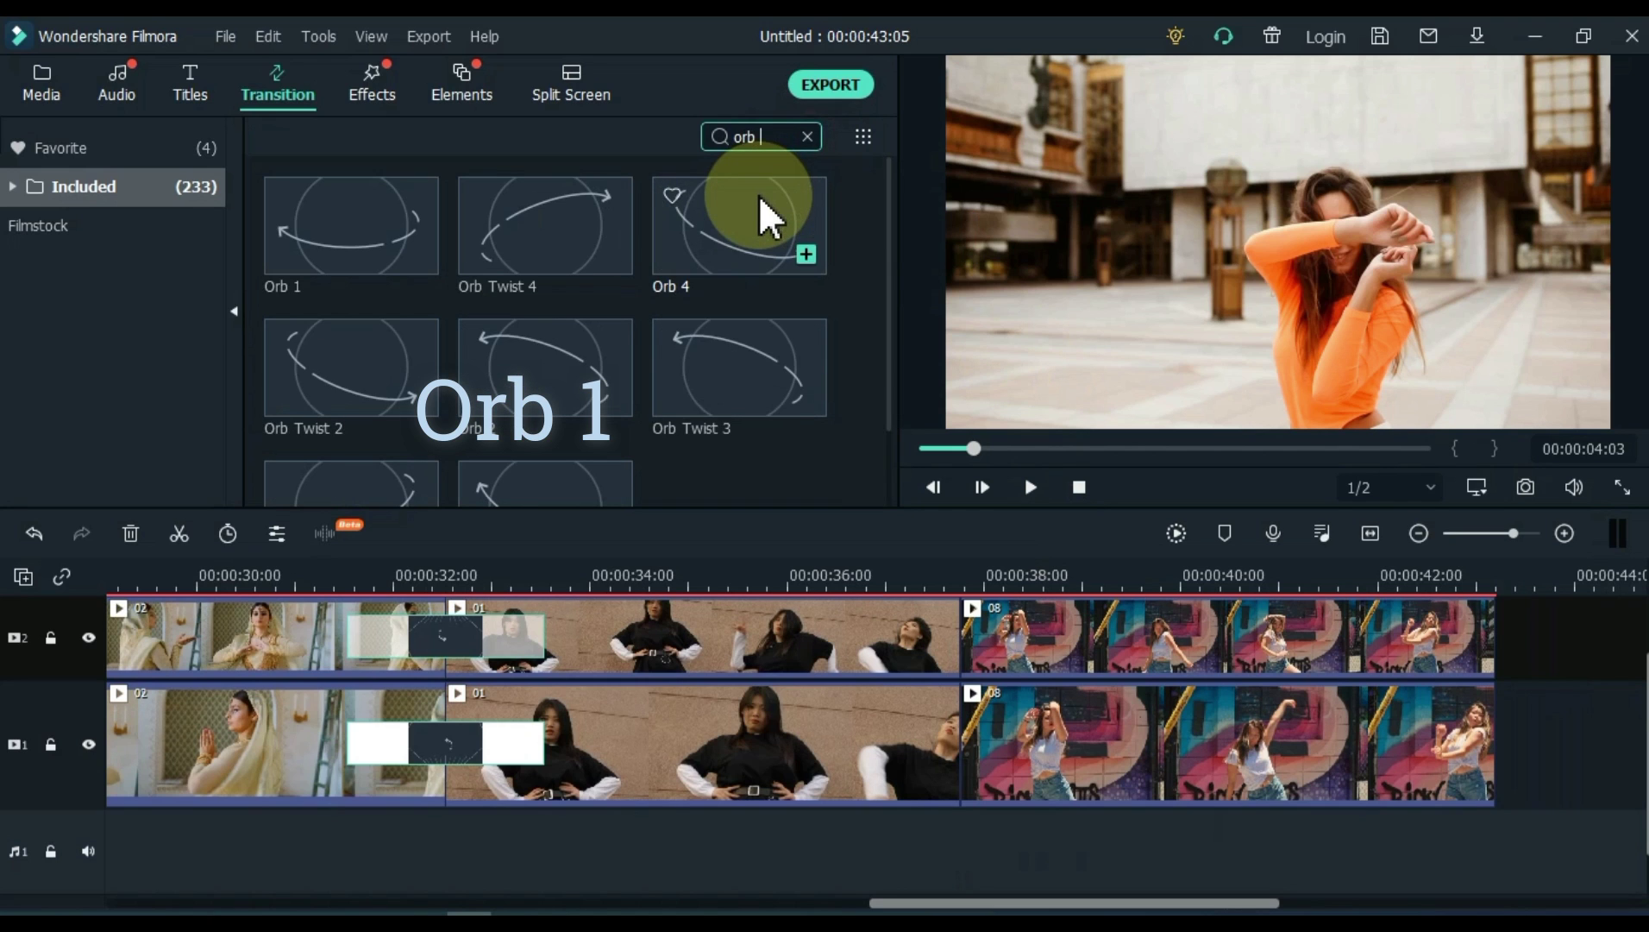
type("1")
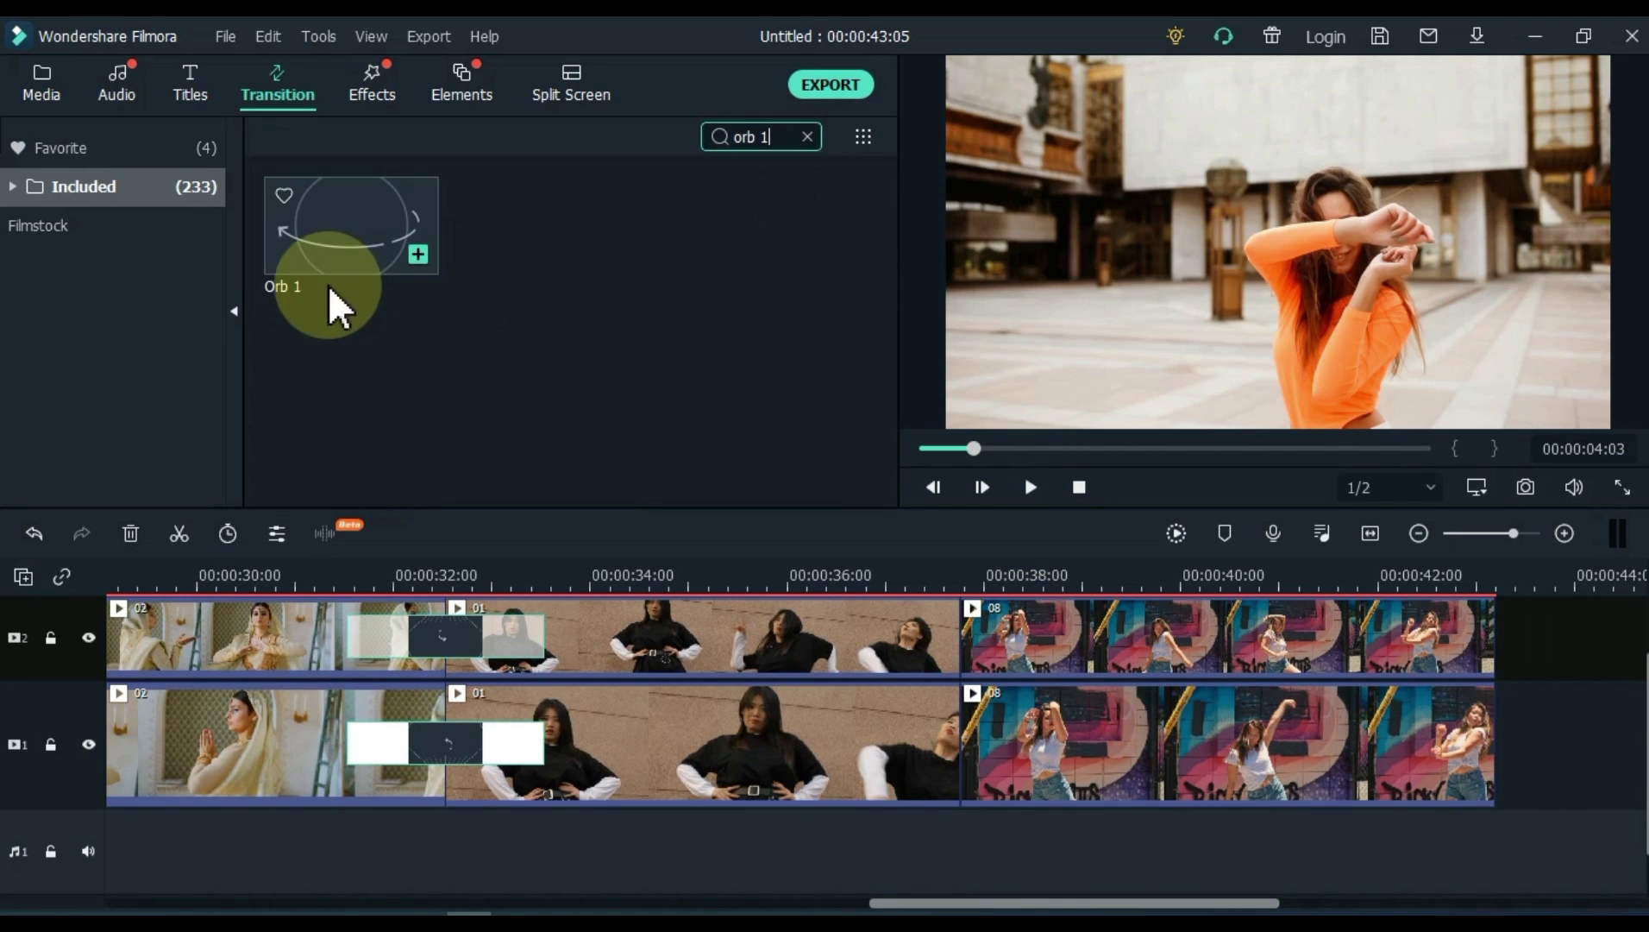
left_click_drag(324, 256, 942, 627)
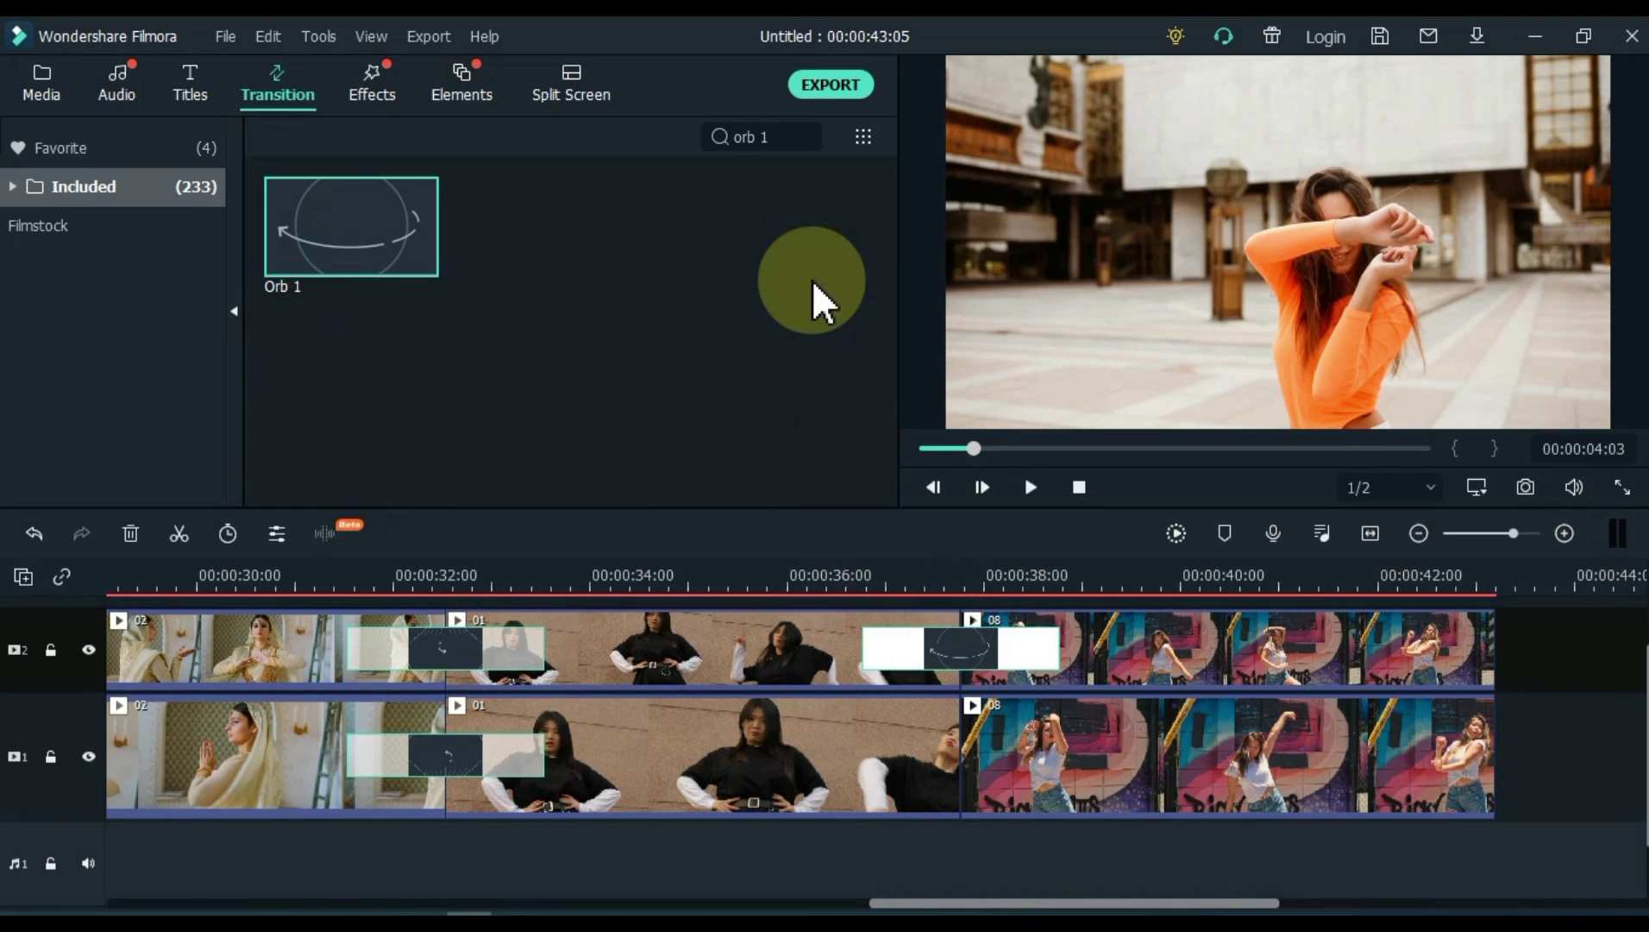
Step: Find the Orb 4 transition and apply it between clips 01 and 08 on video track 1
left_click(804, 138)
left_click(808, 138)
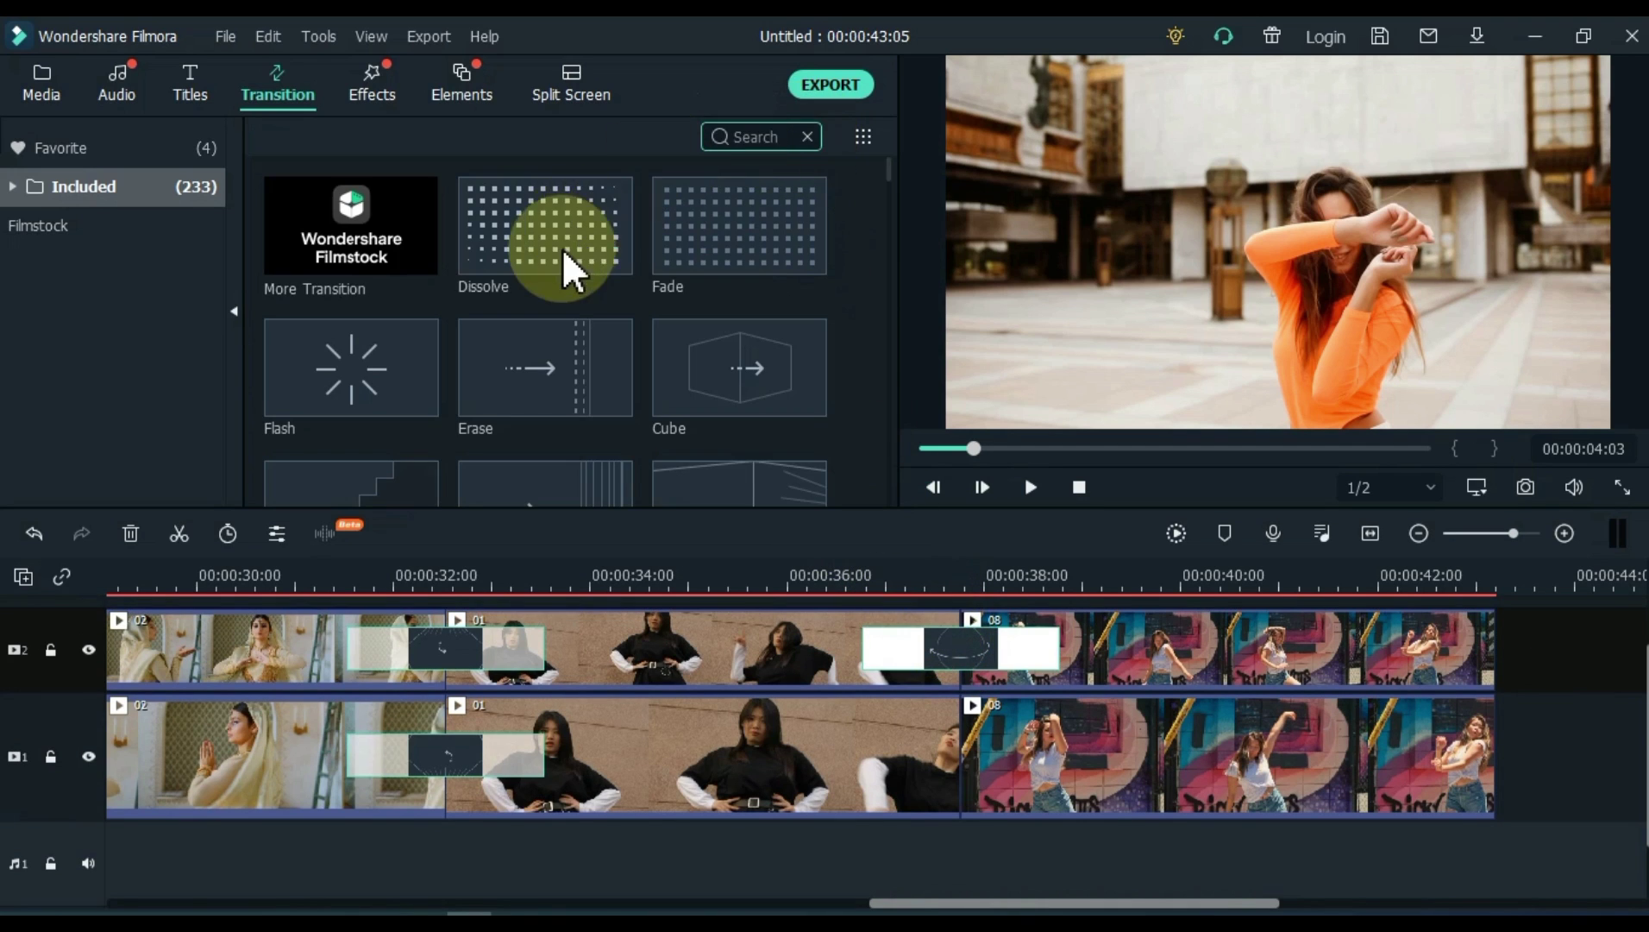
type("or")
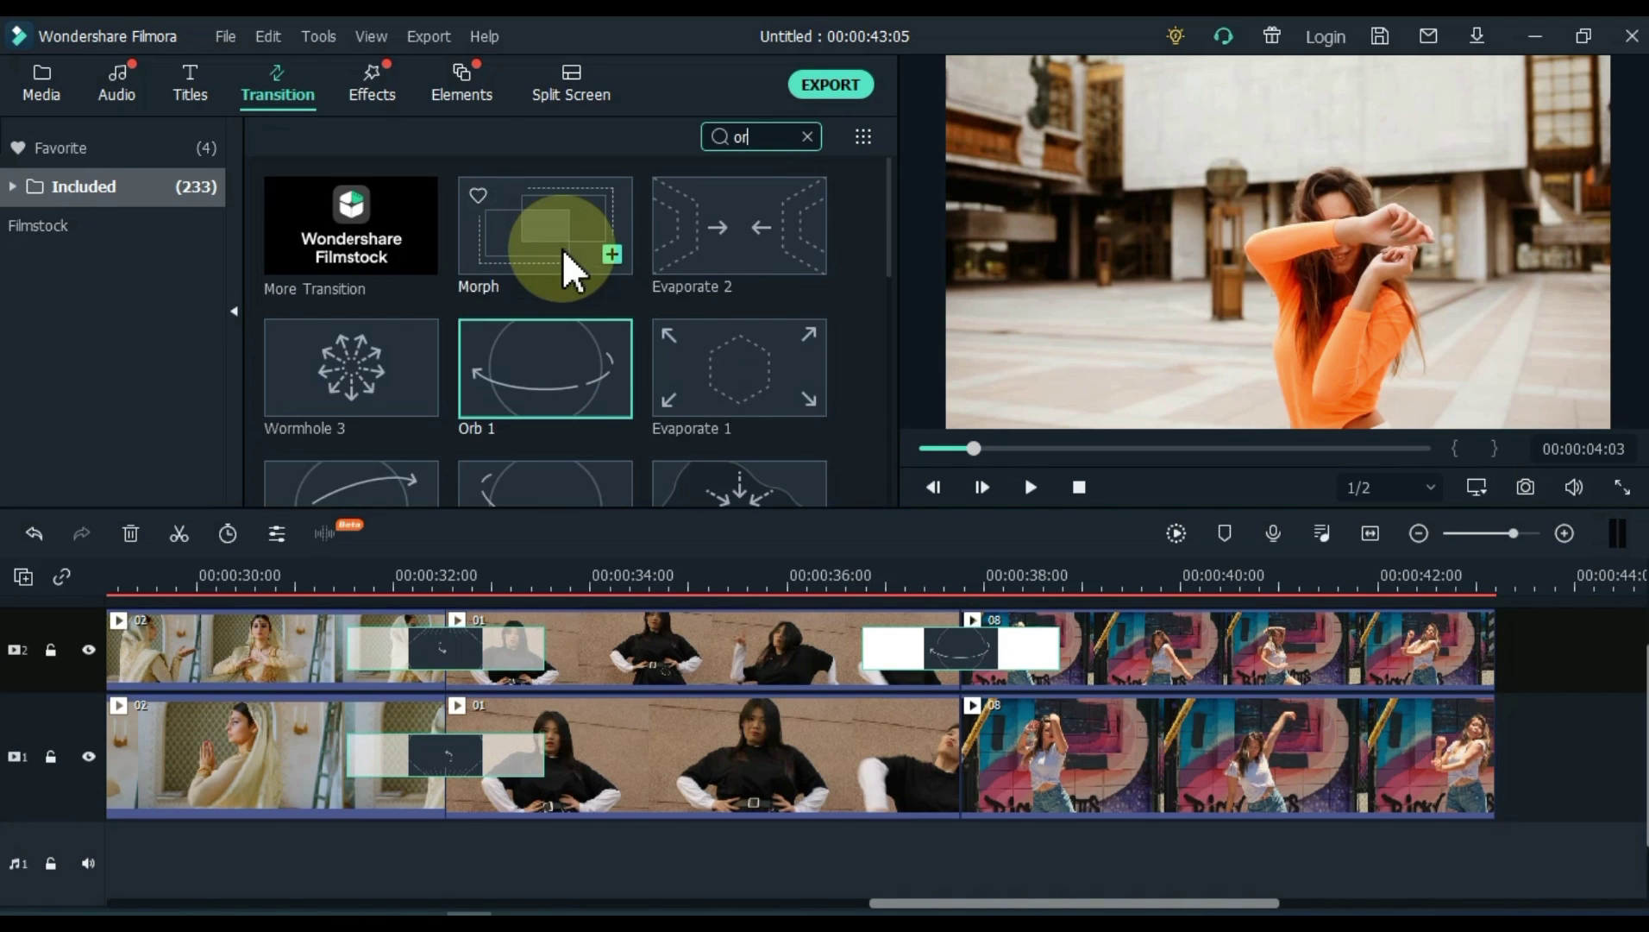
type("b 4")
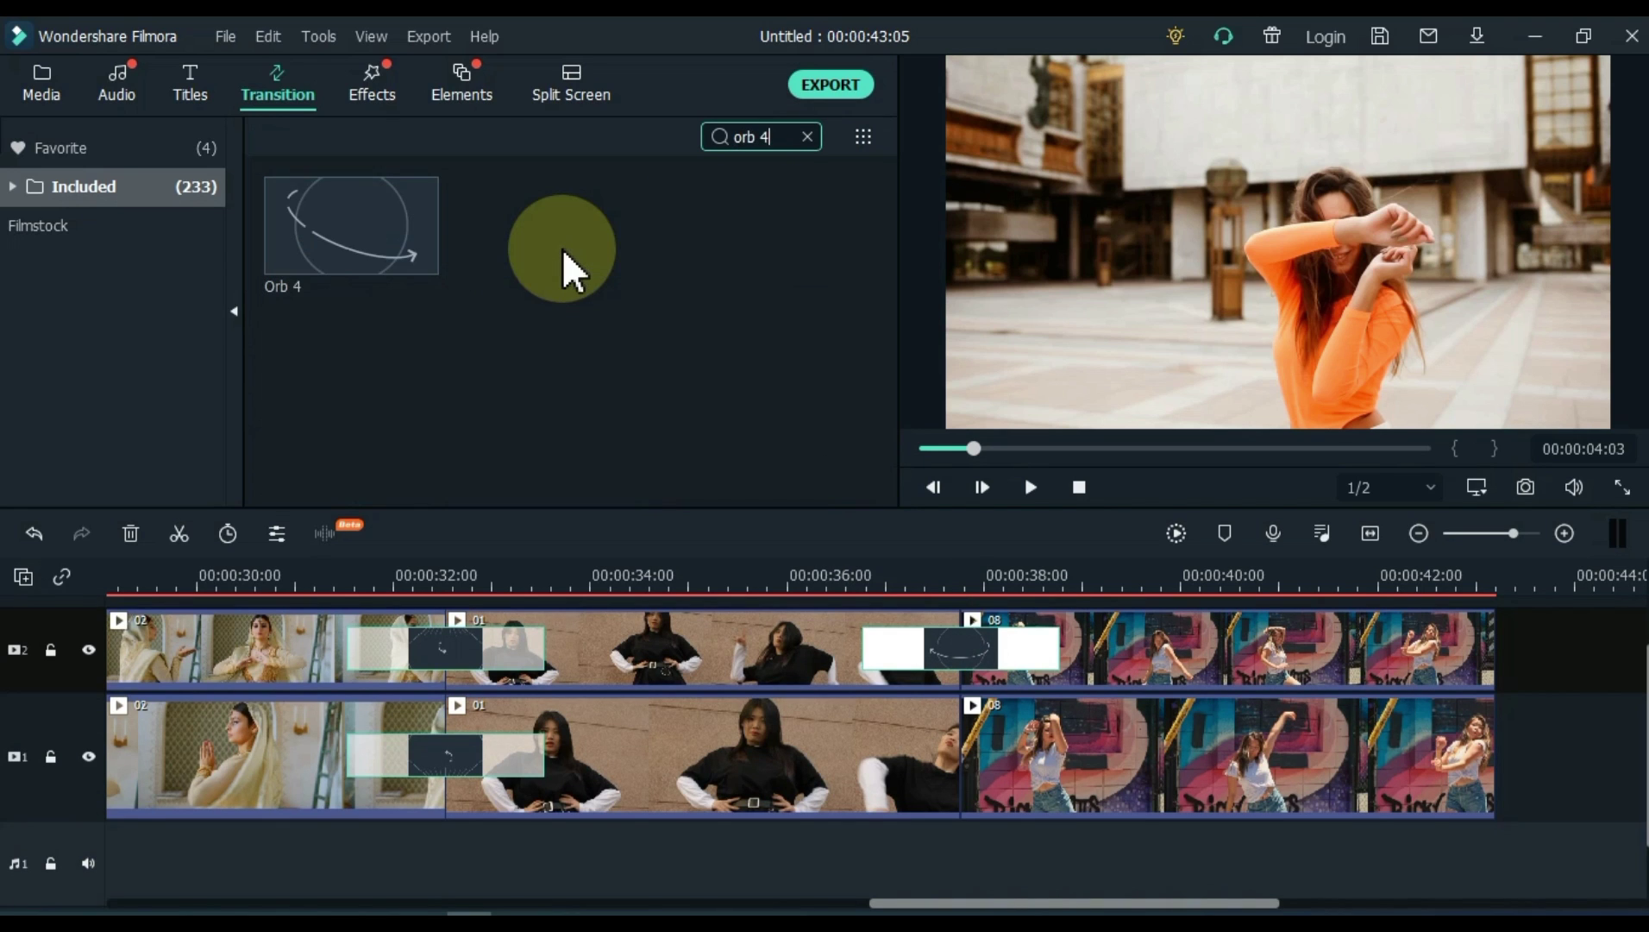
left_click_drag(352, 271, 921, 733)
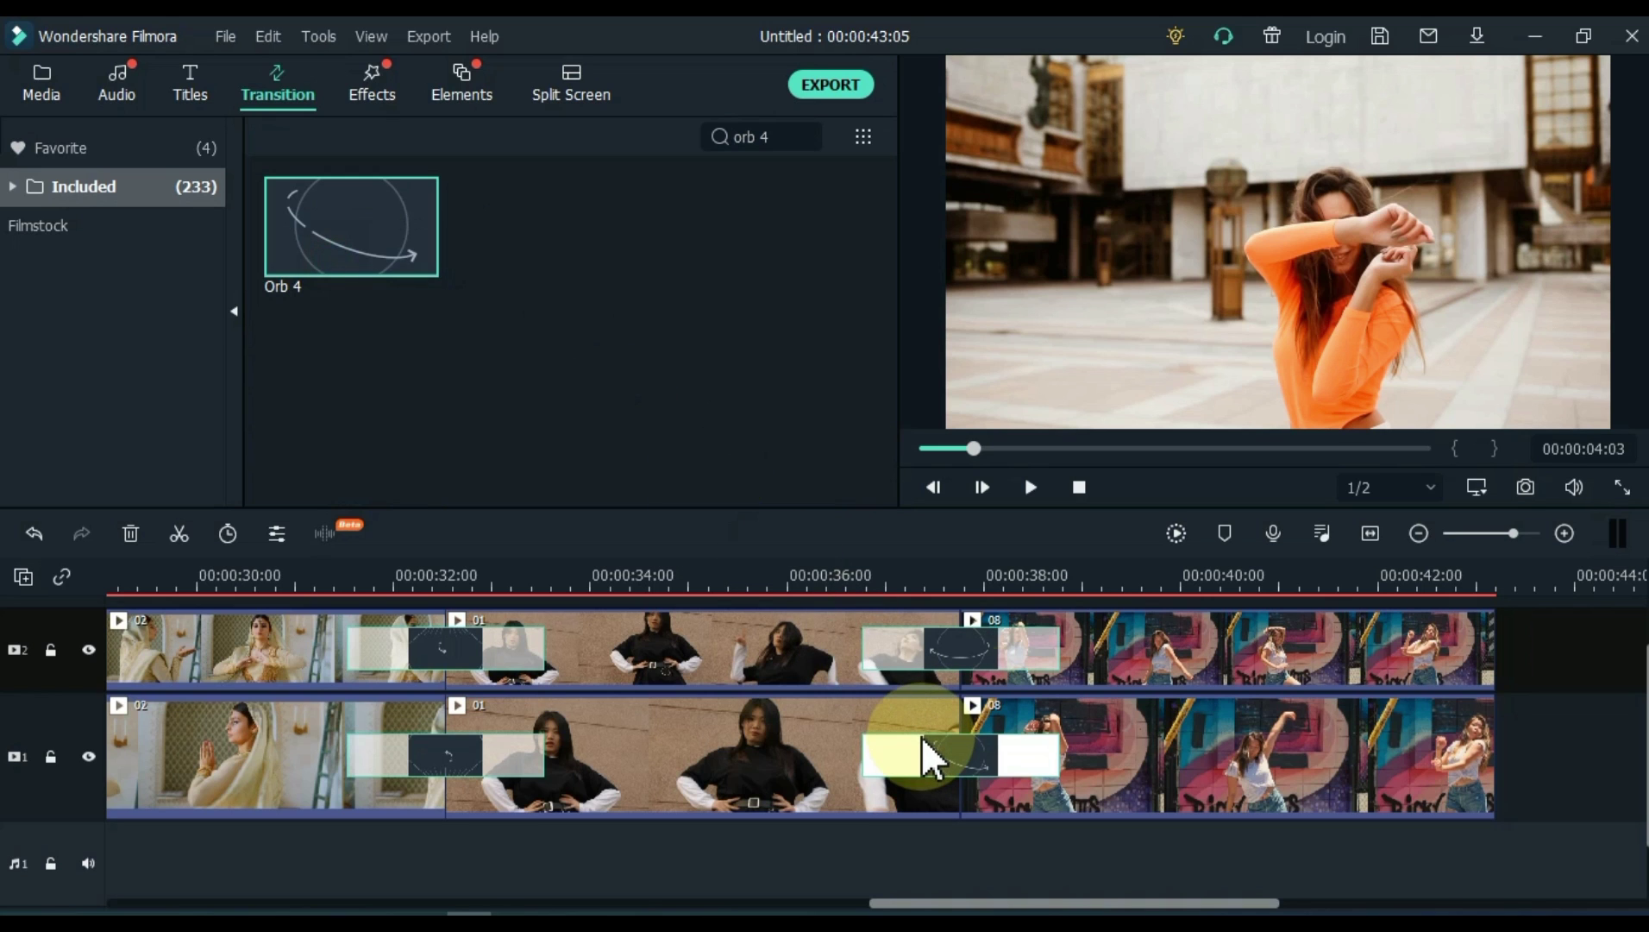
Step: Hide video track 1 and play video track 2's transition between clips 07 and 06
left_click(1367, 537)
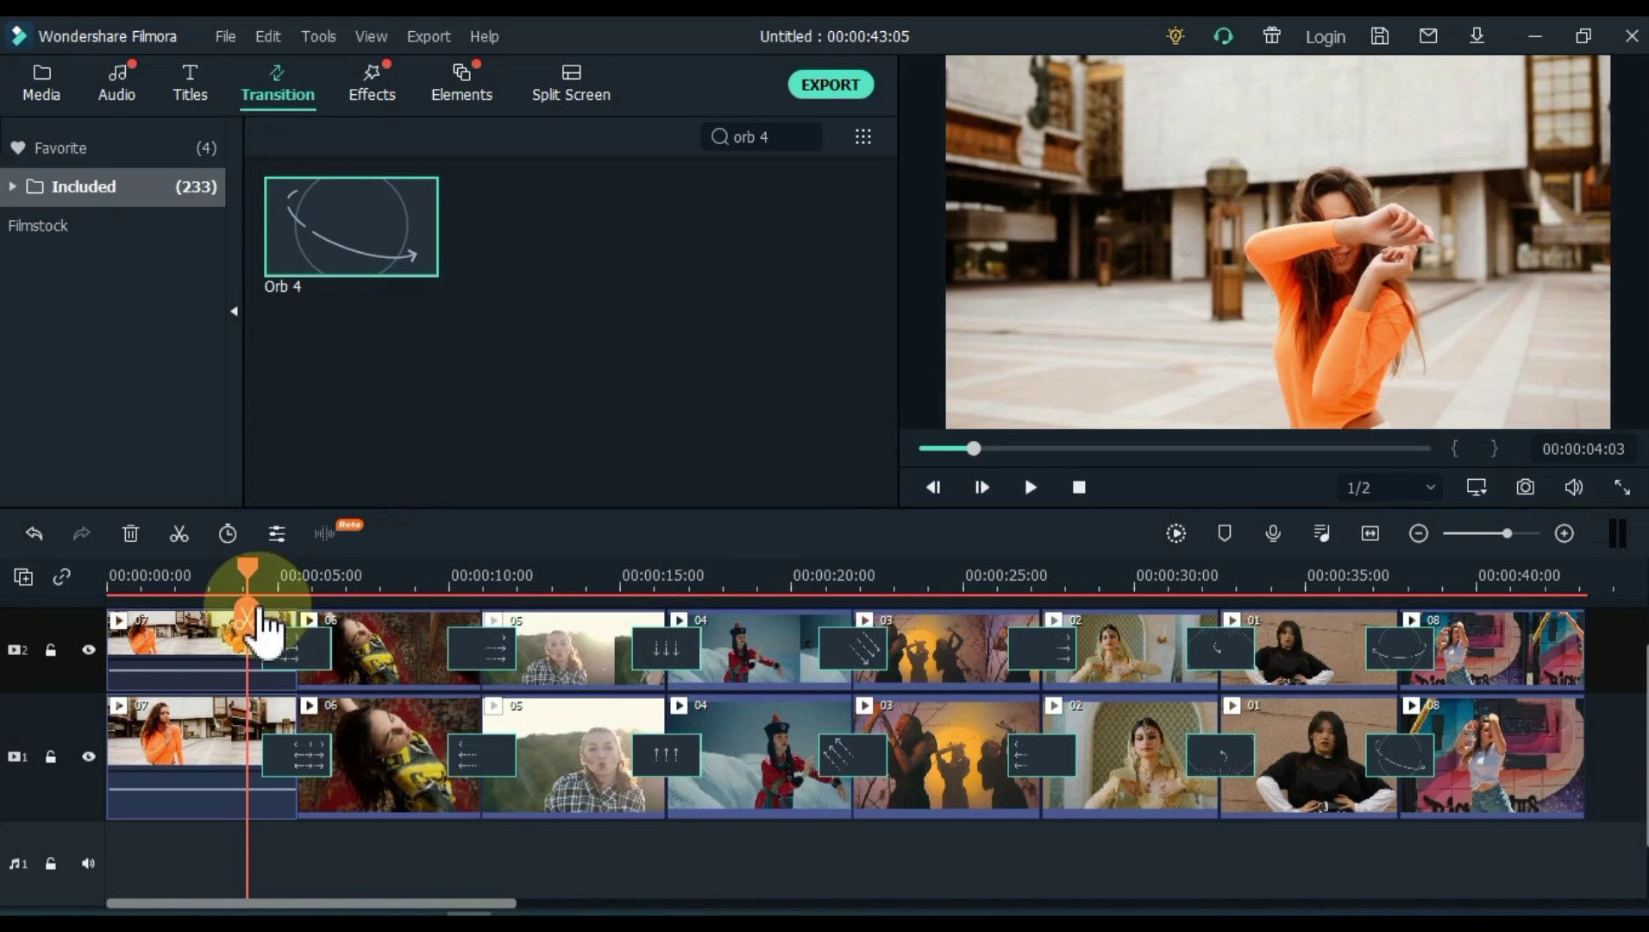
left_click(91, 795)
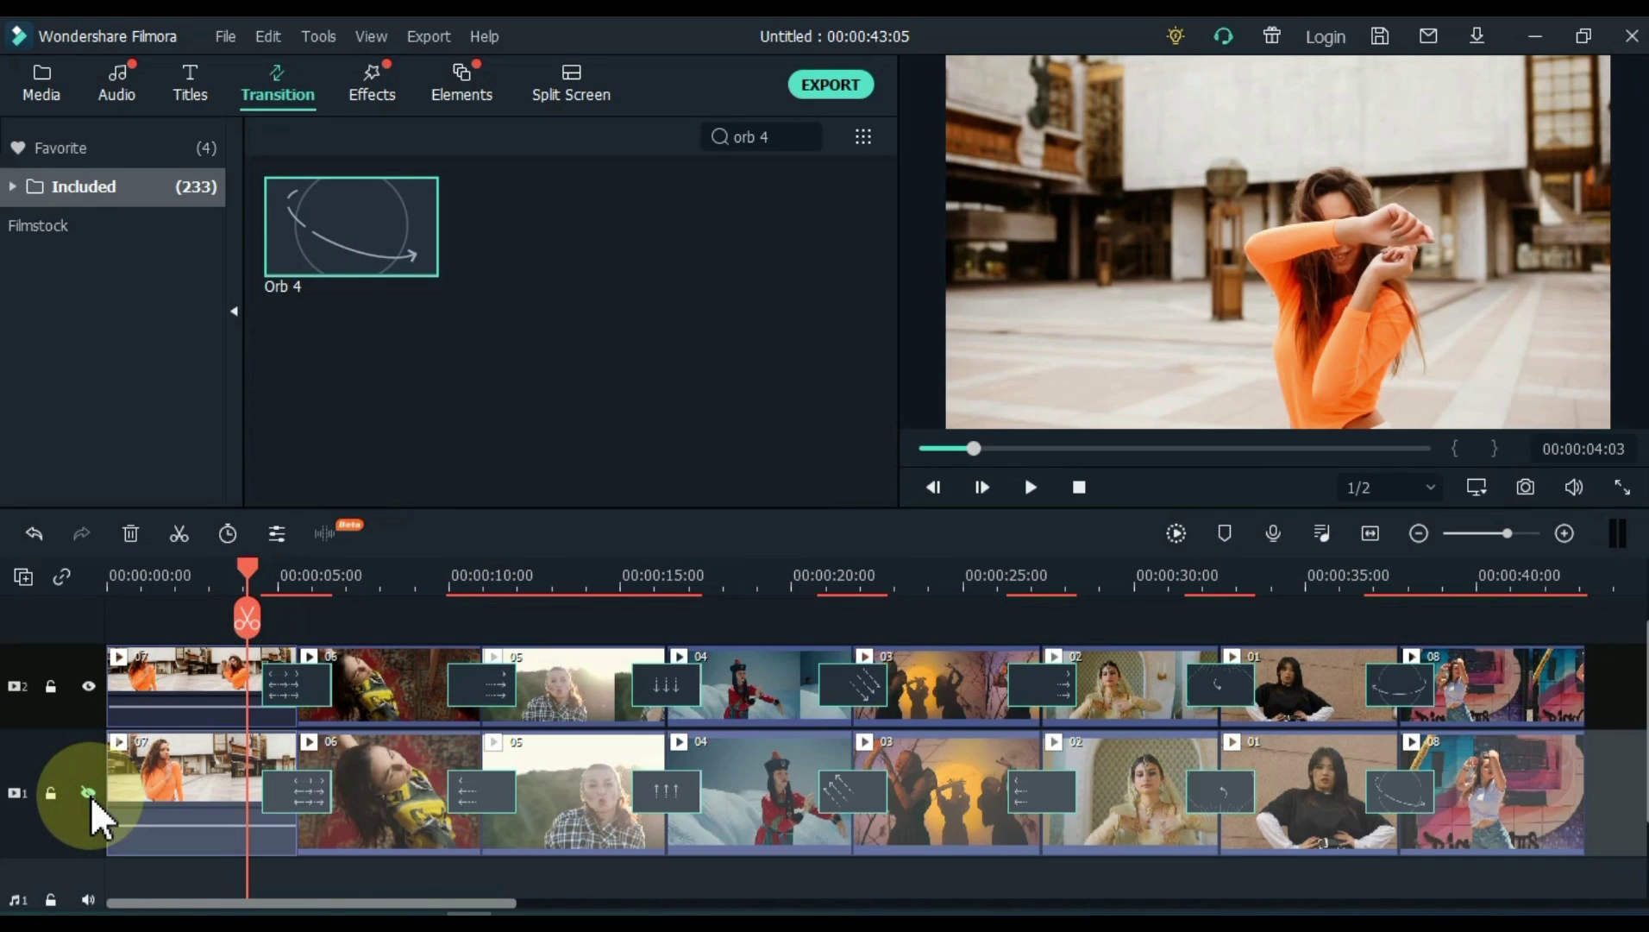
left_click(204, 576)
key("space")
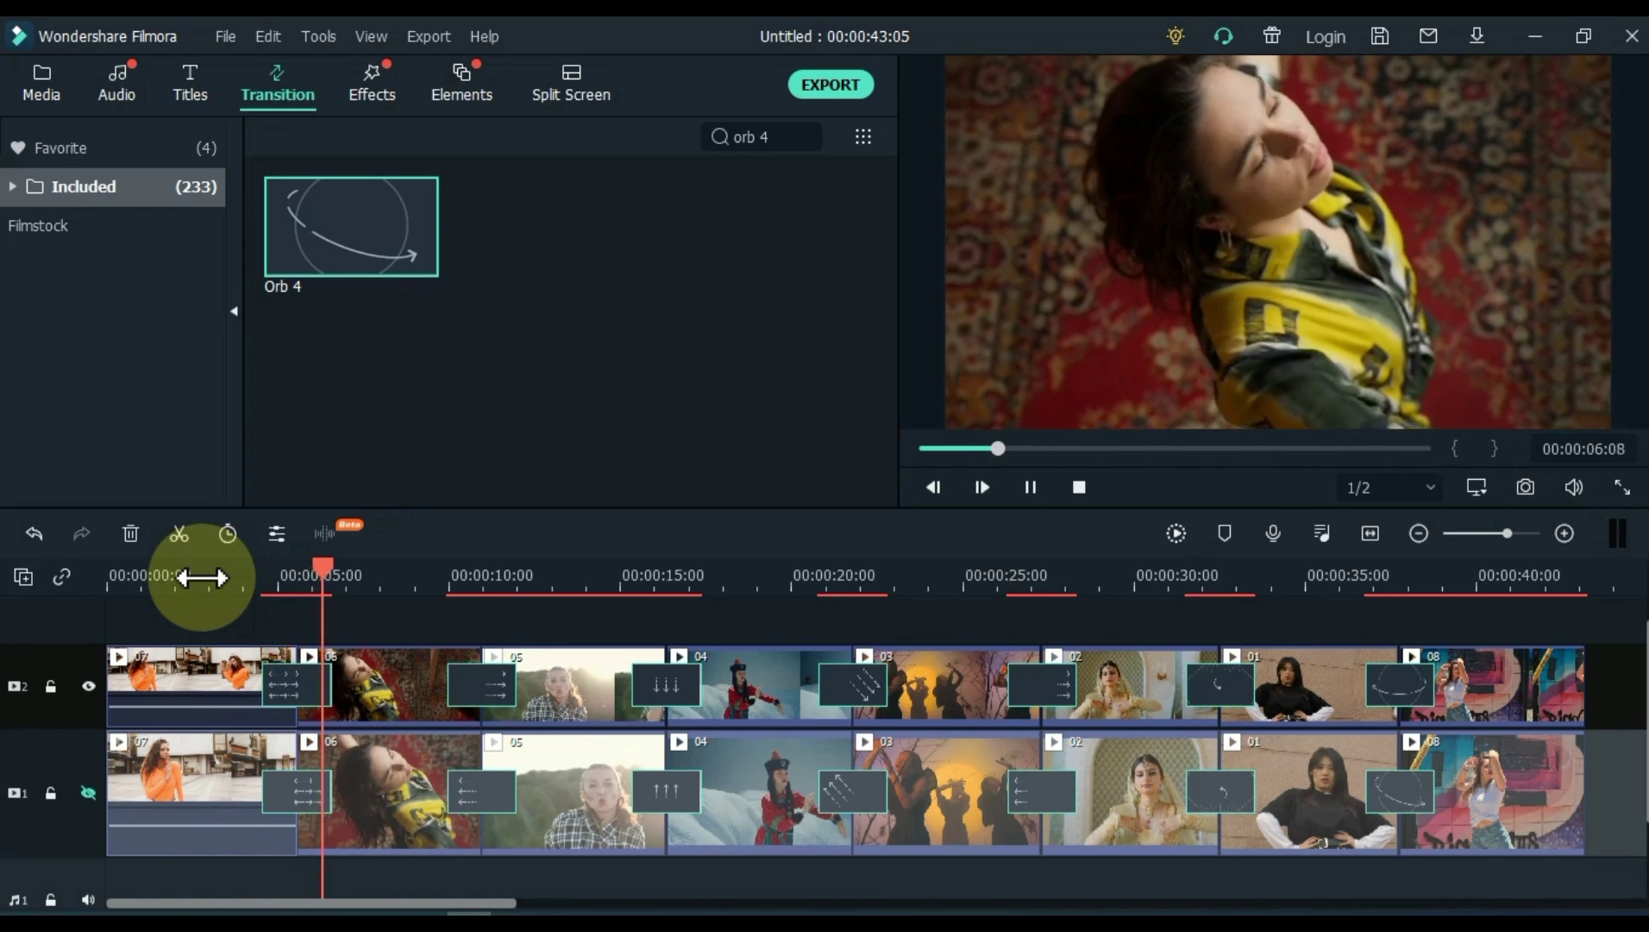
key("space")
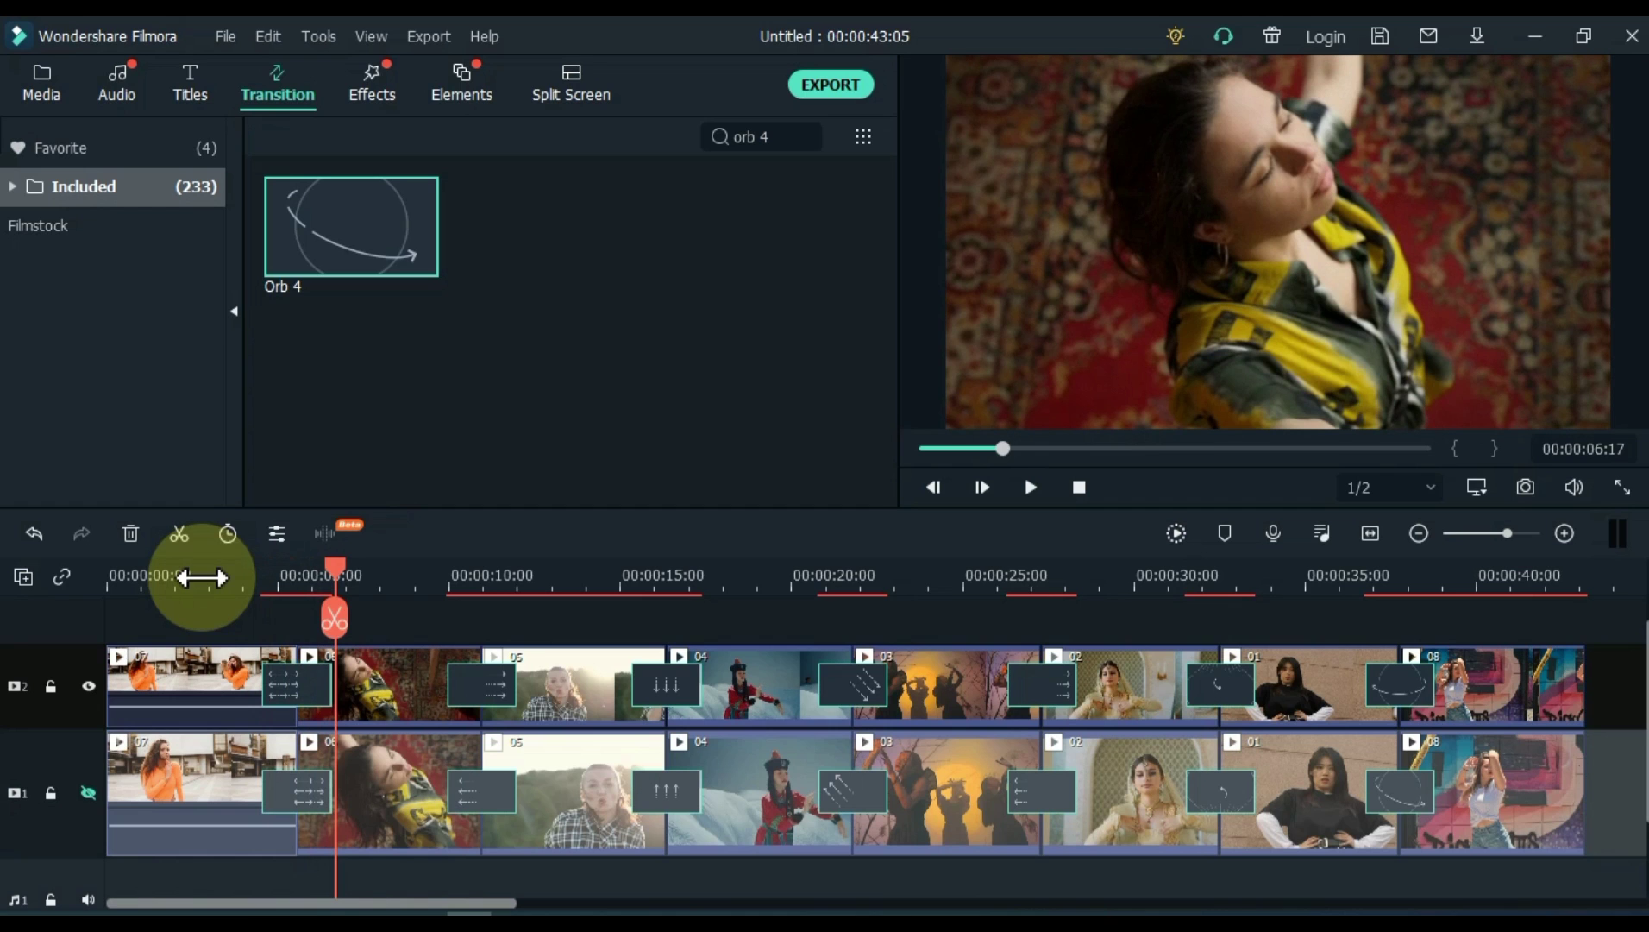
Step: Show video track 1, hide video track 2, and play the transitions from clip 07 to 06 and from clip 06 to 05
left_click(202, 577)
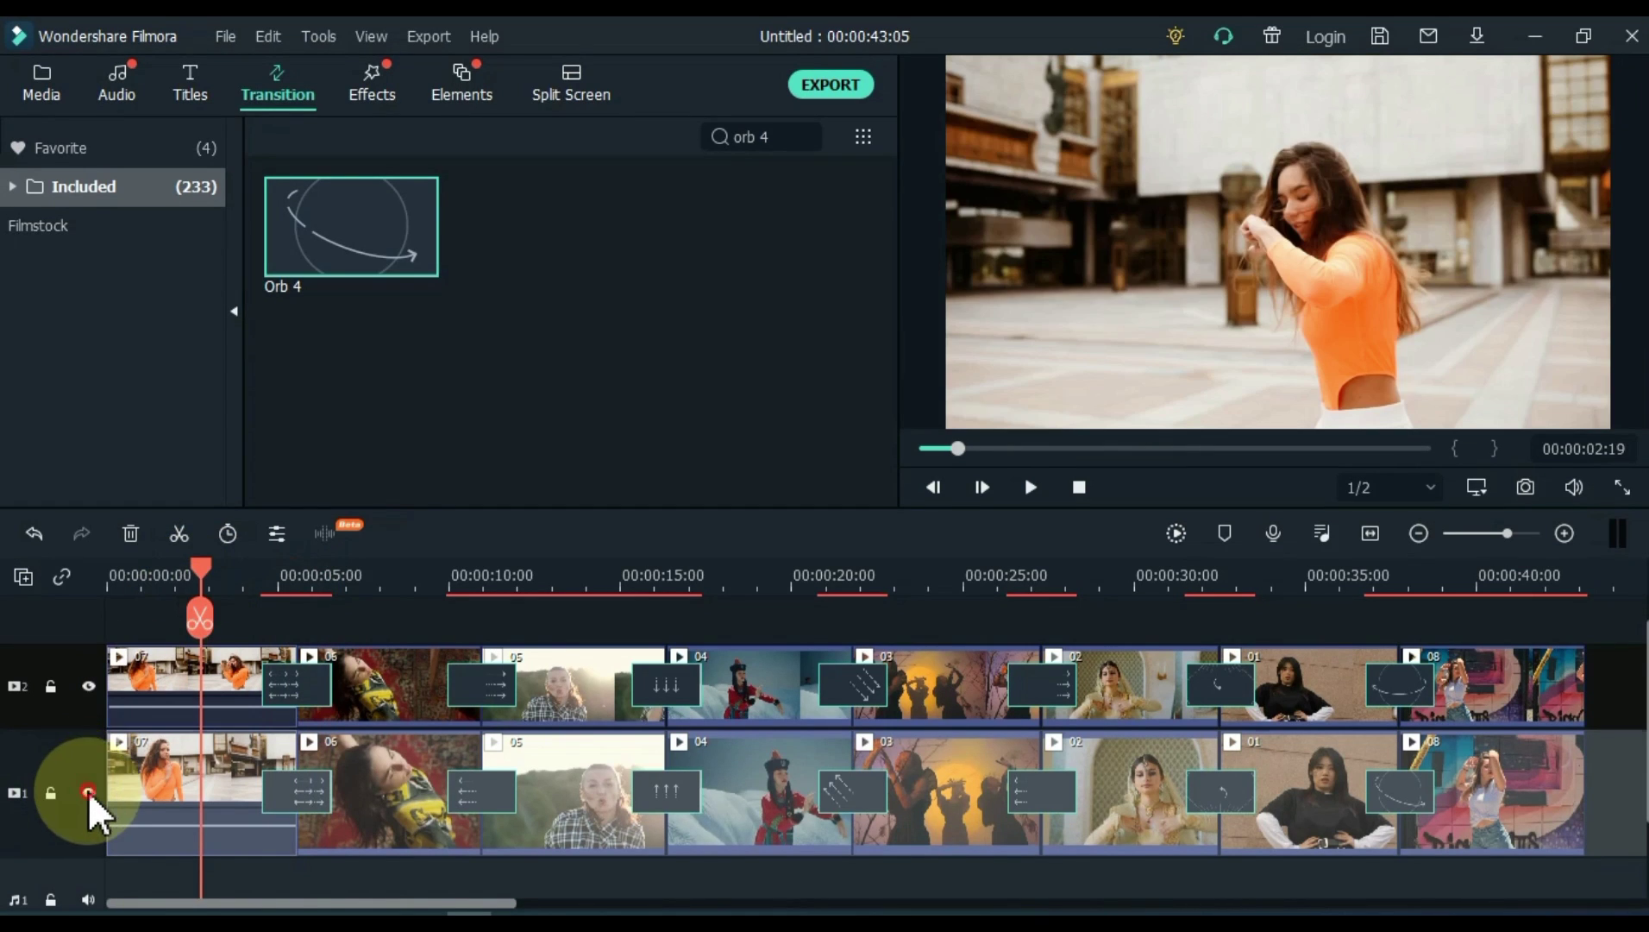
left_click(88, 791)
left_click(88, 686)
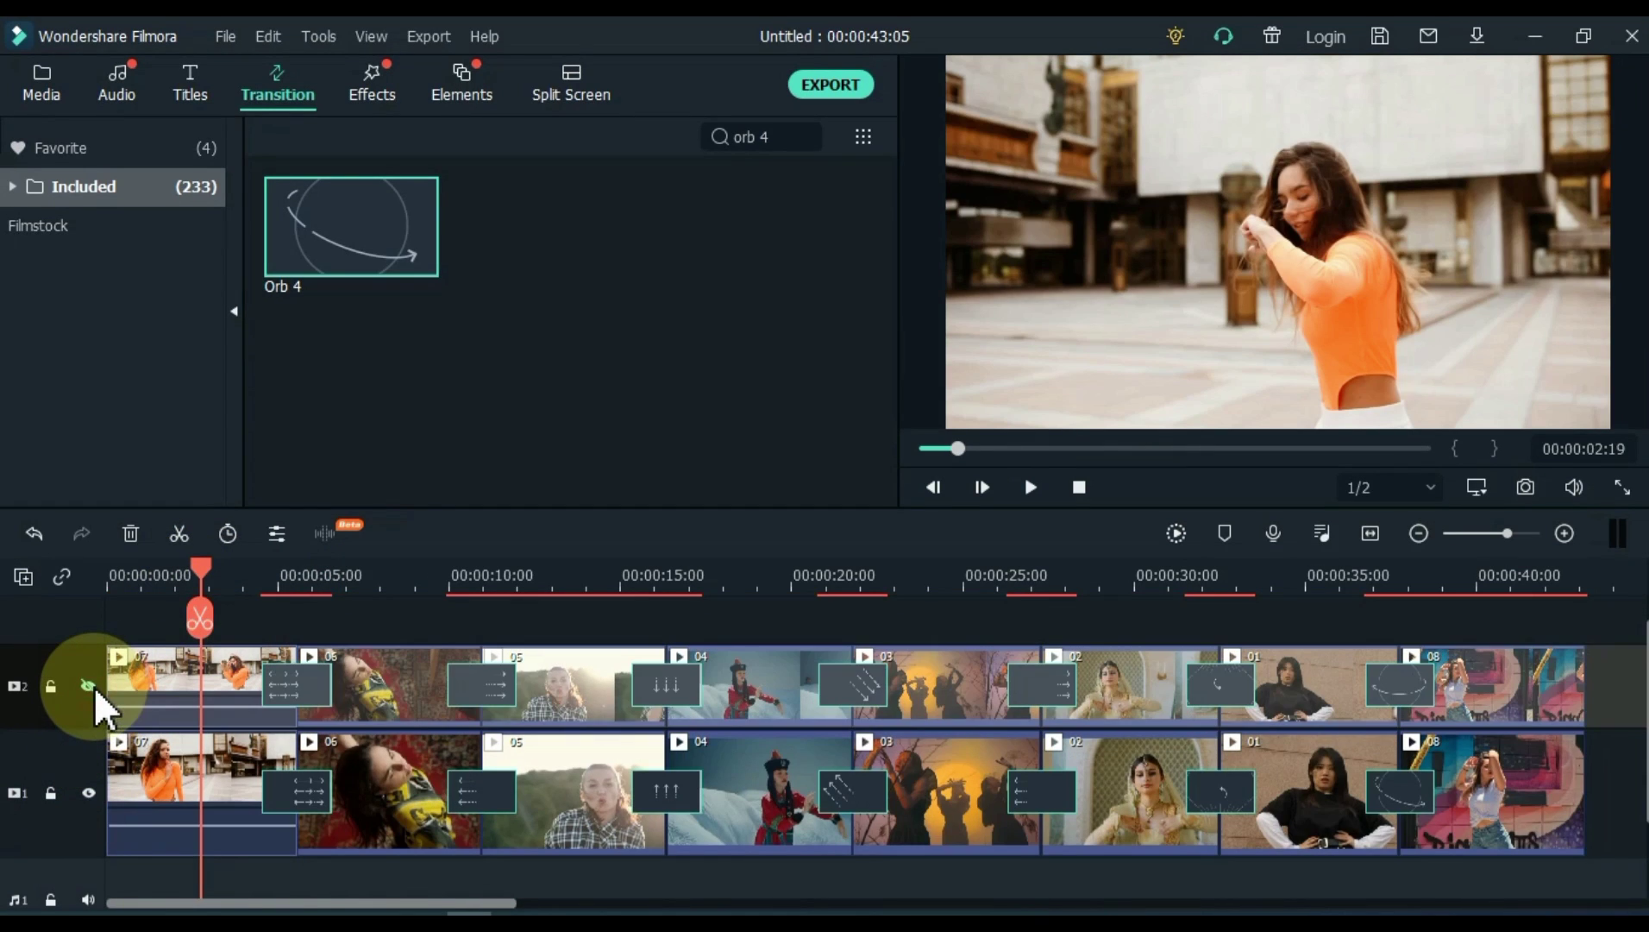
key("space")
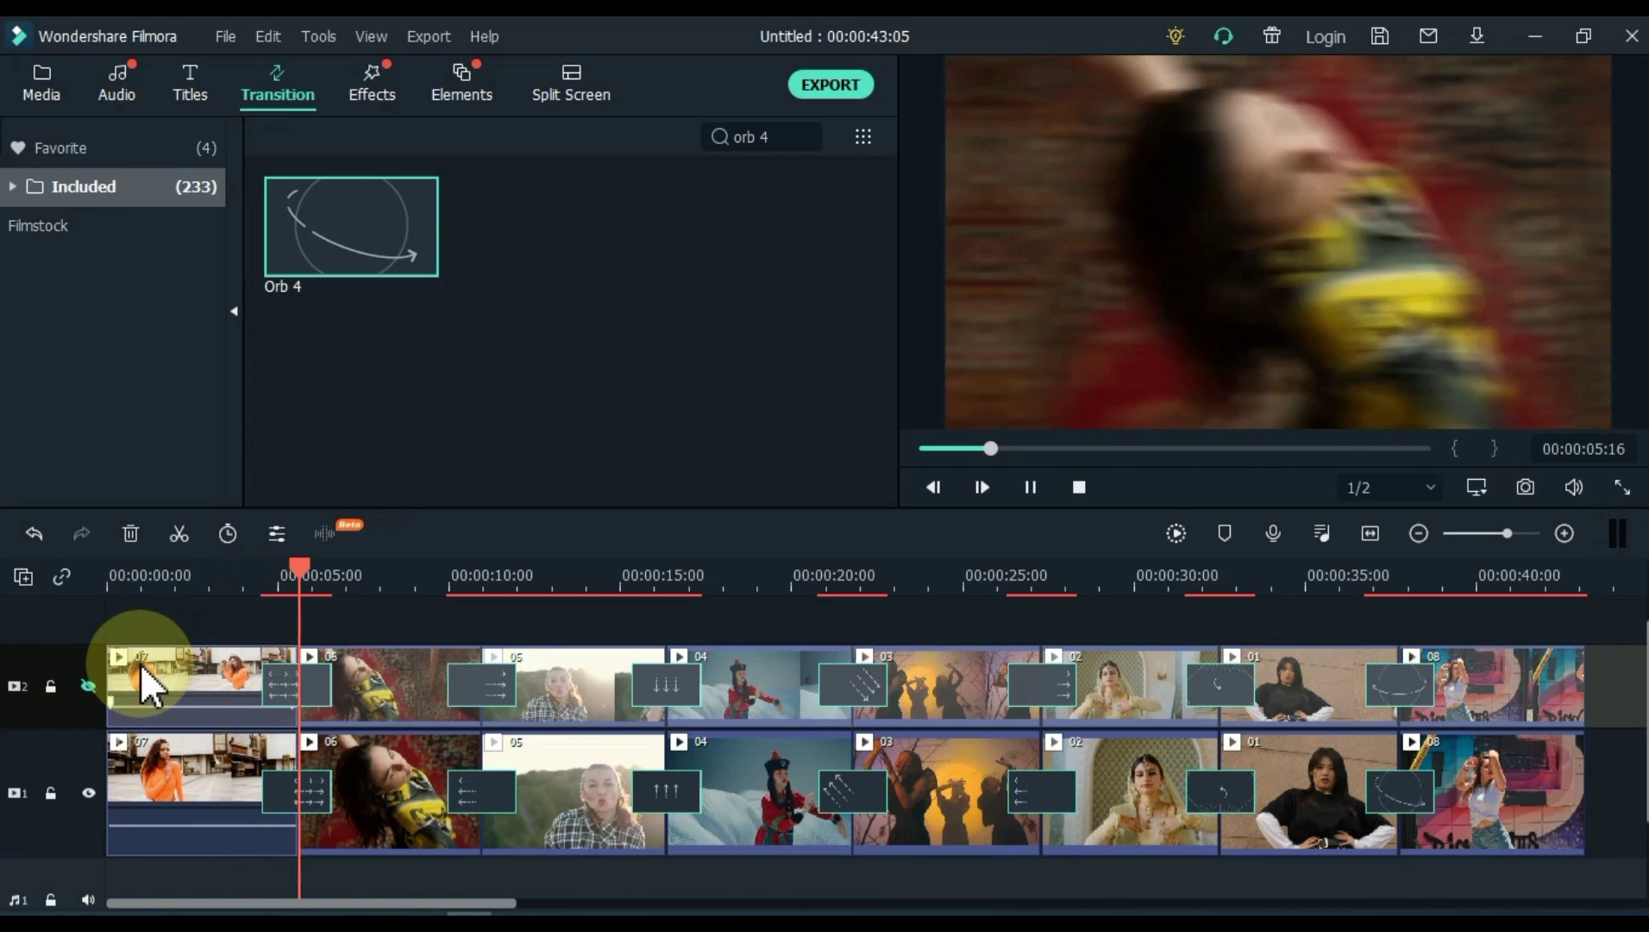
key("space")
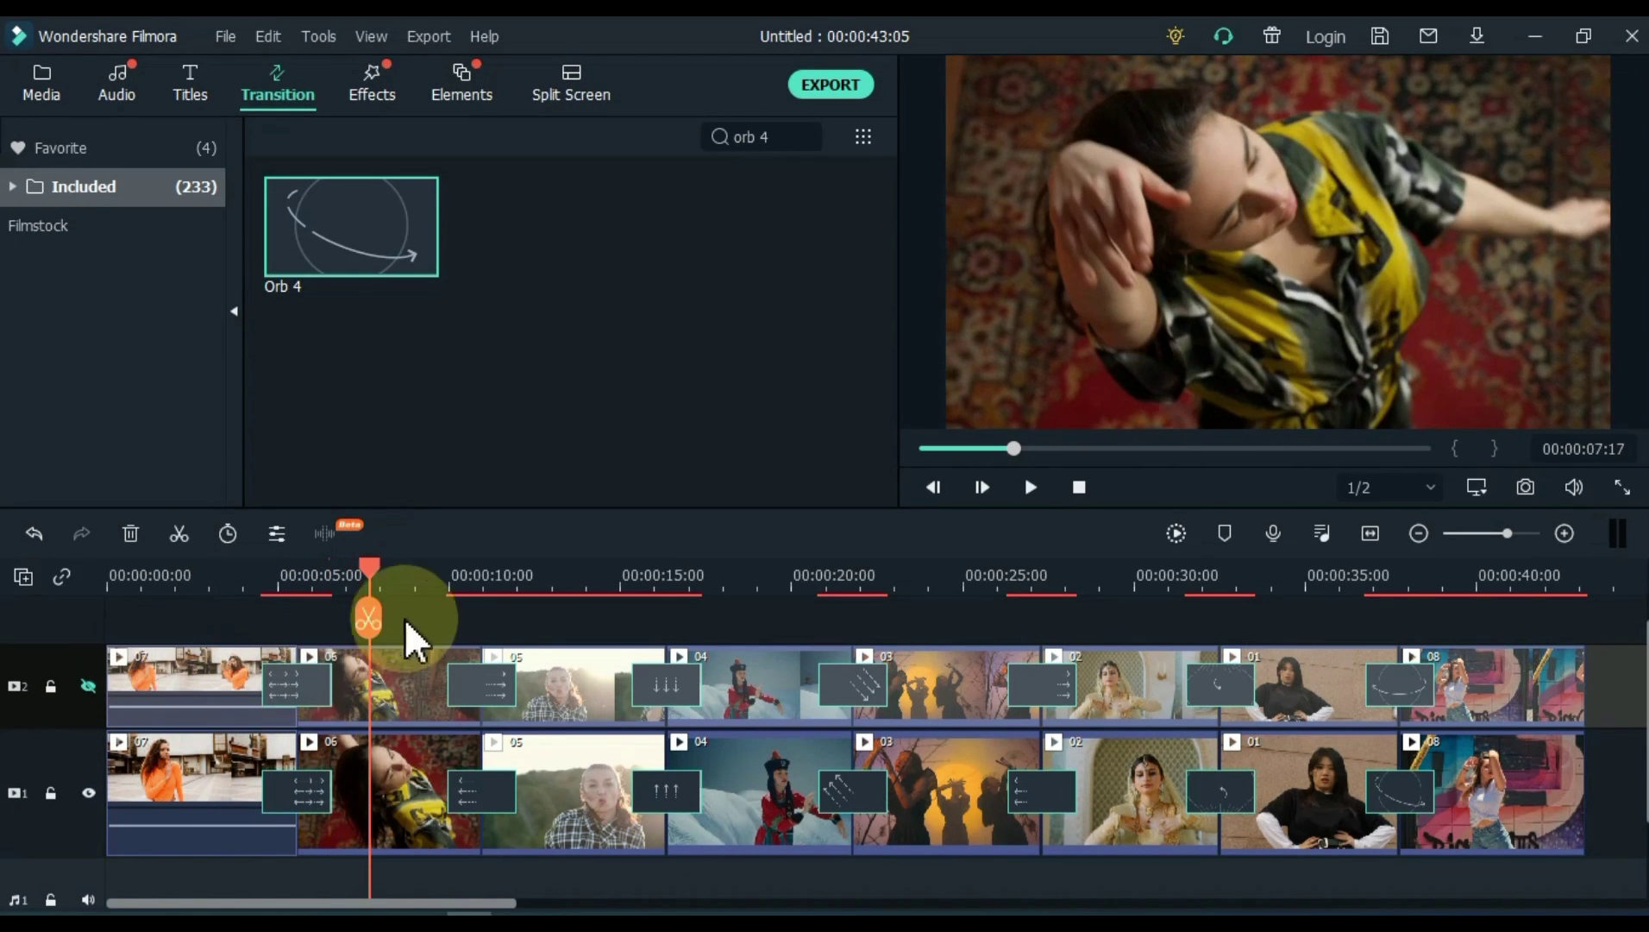
left_click(431, 574)
key("space")
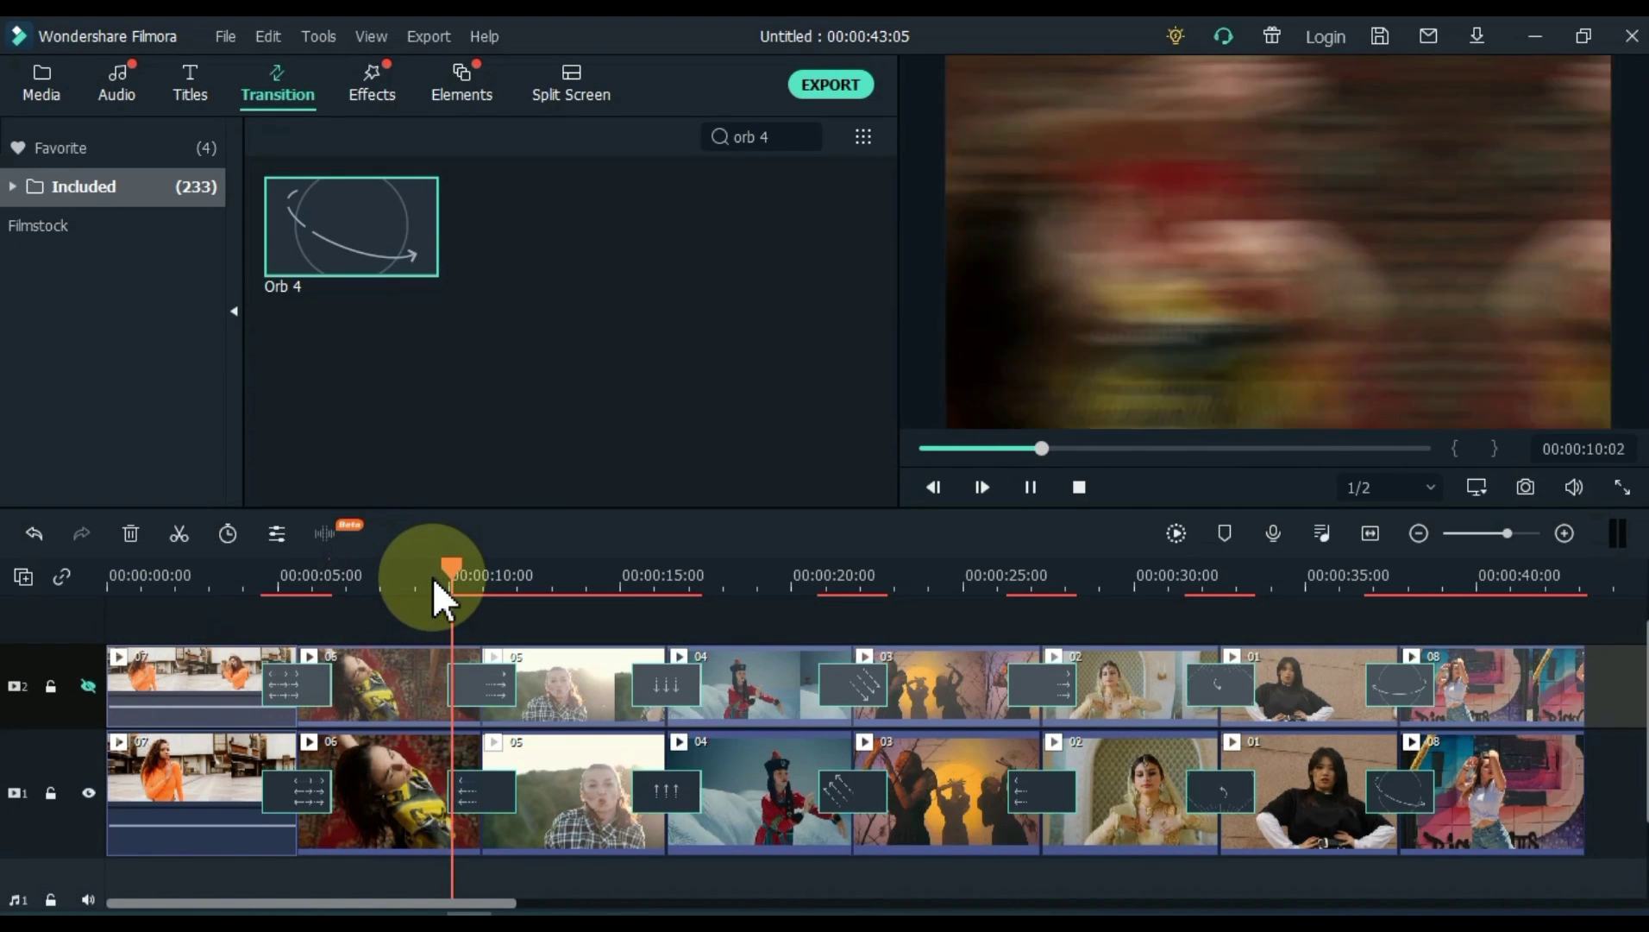
left_click(431, 576)
Step: Show video track 2 again and play the transition between clips 06 and 05 with both tracks on
left_click(86, 685)
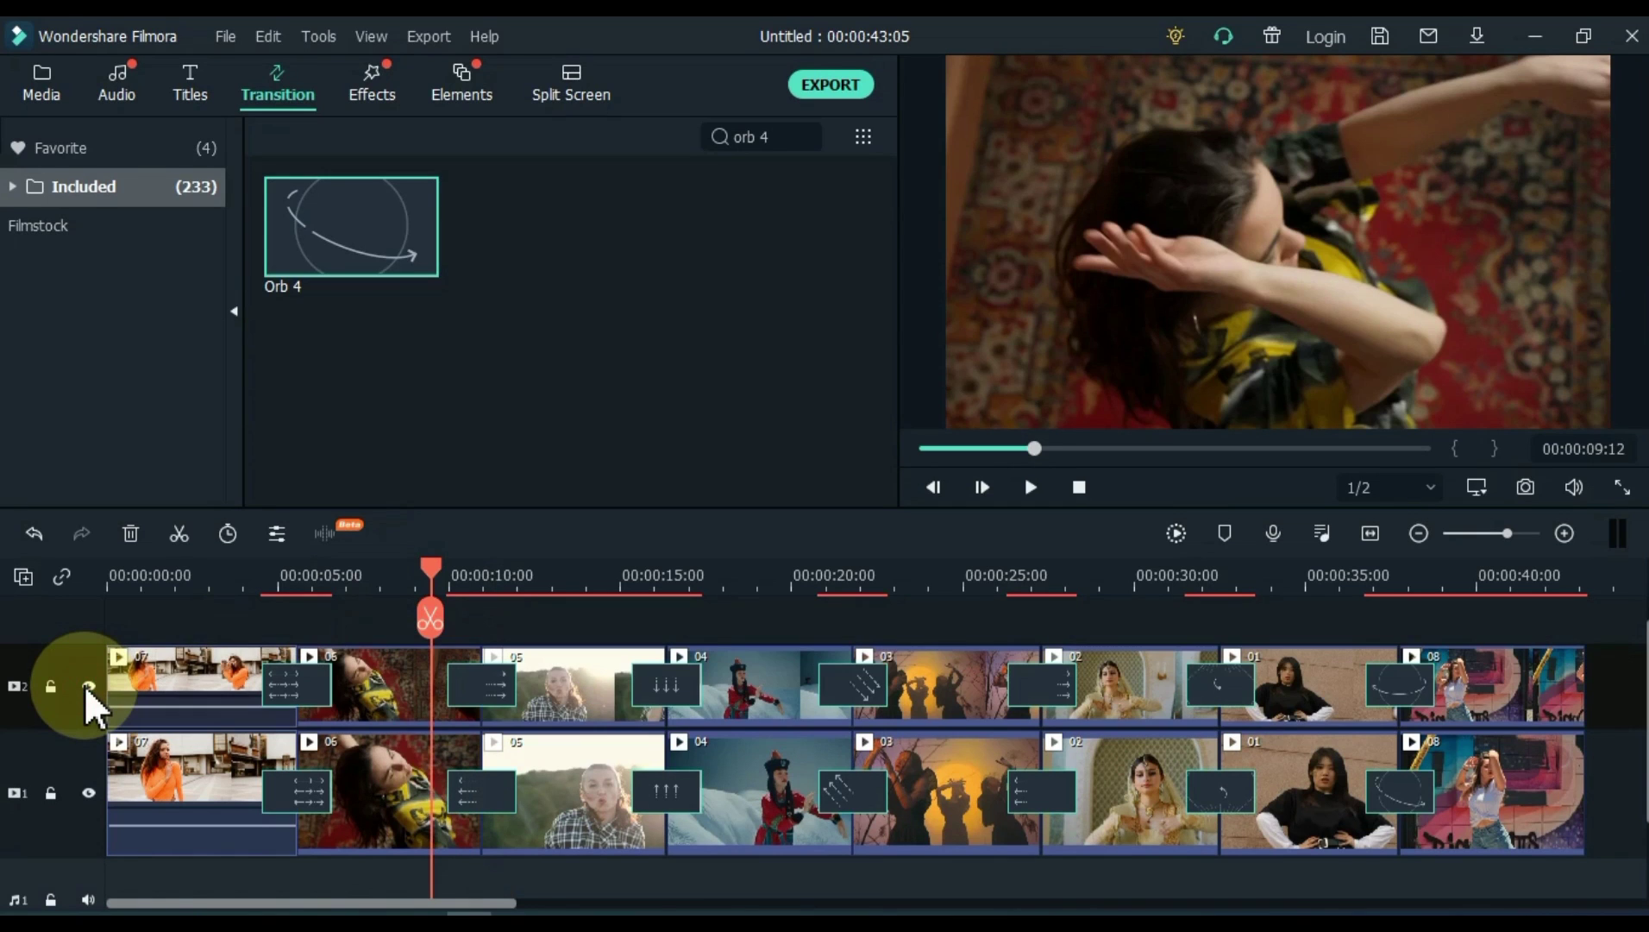
key("space")
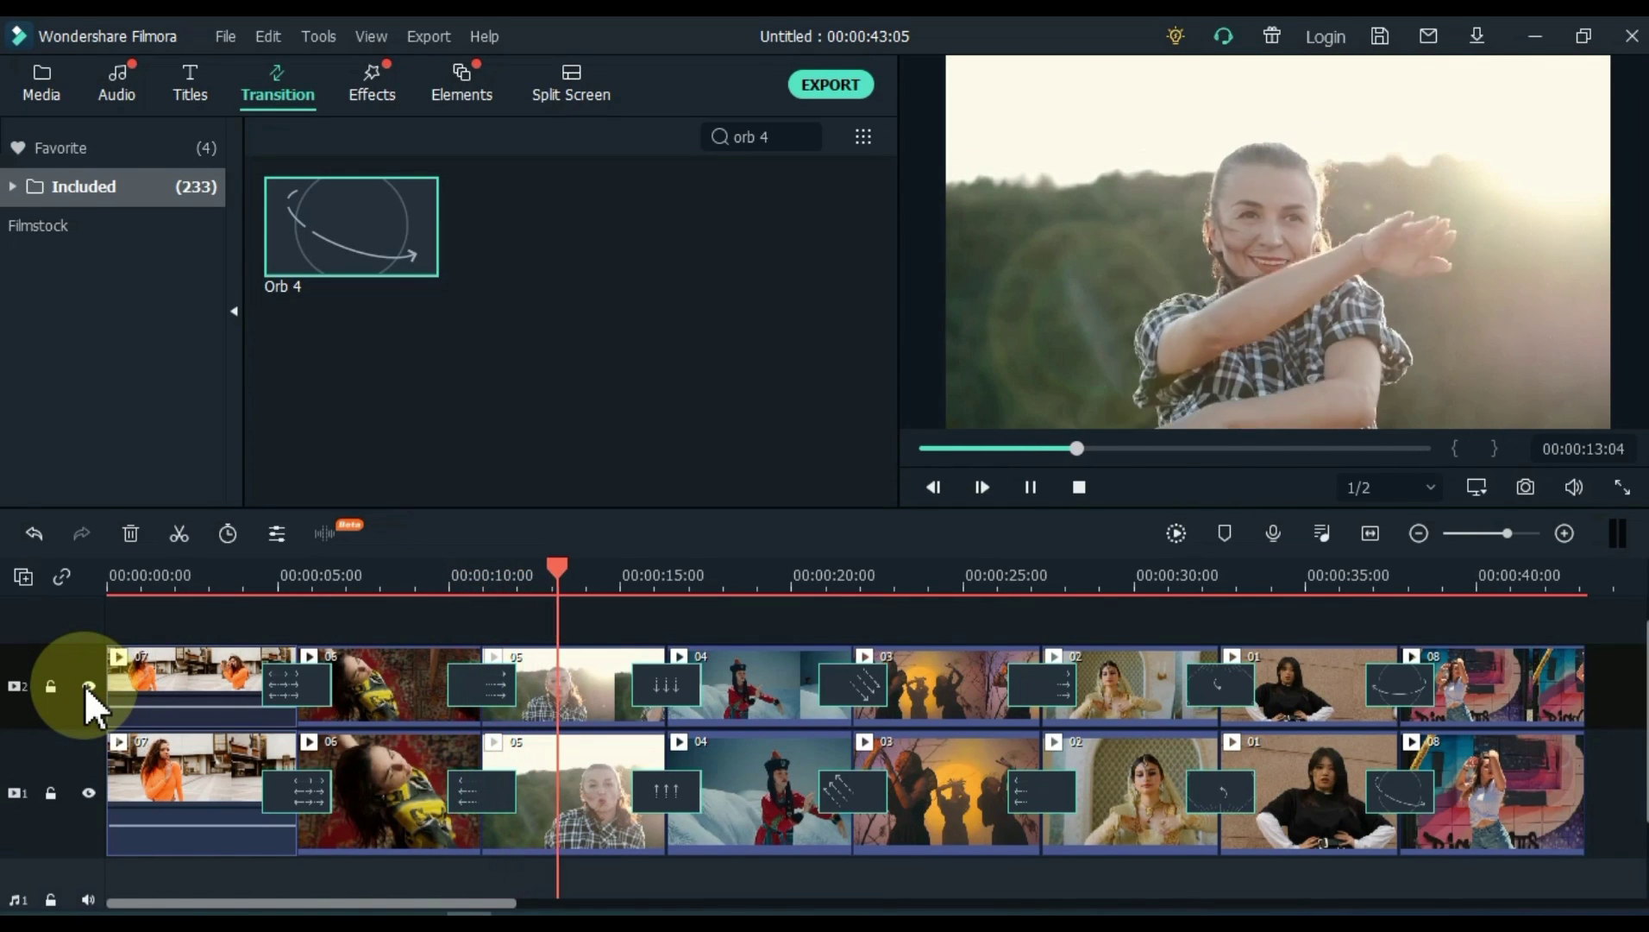
key("space")
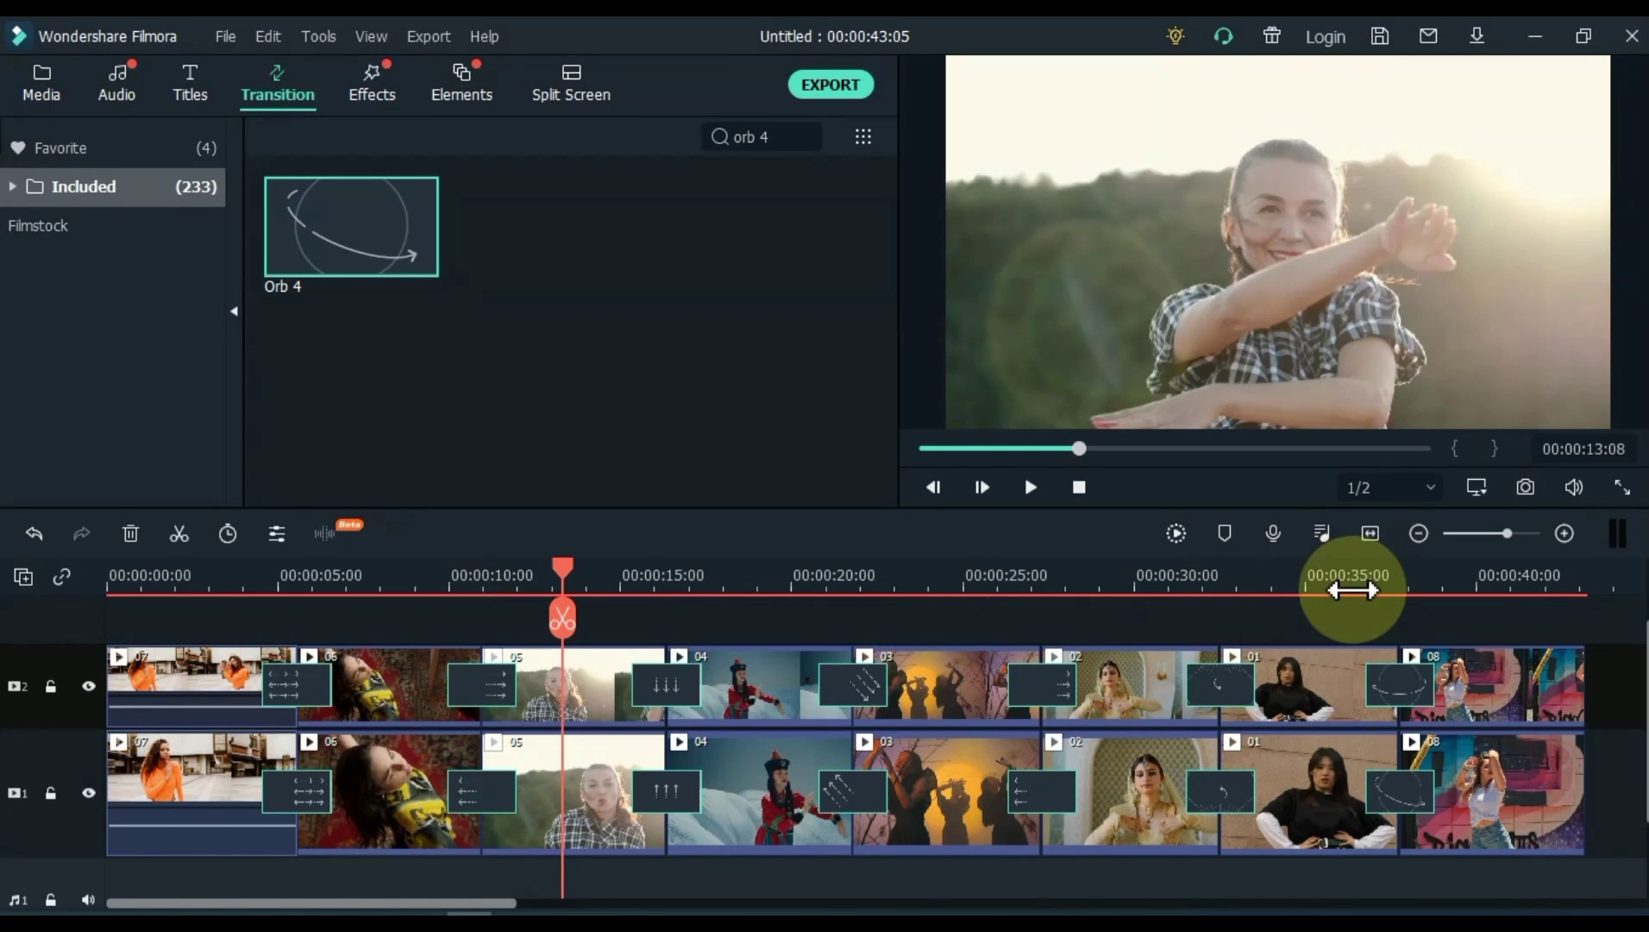
Step: Select all clips on video track 2 and cut them from the timeline
left_click_drag(1600, 681, 202, 683)
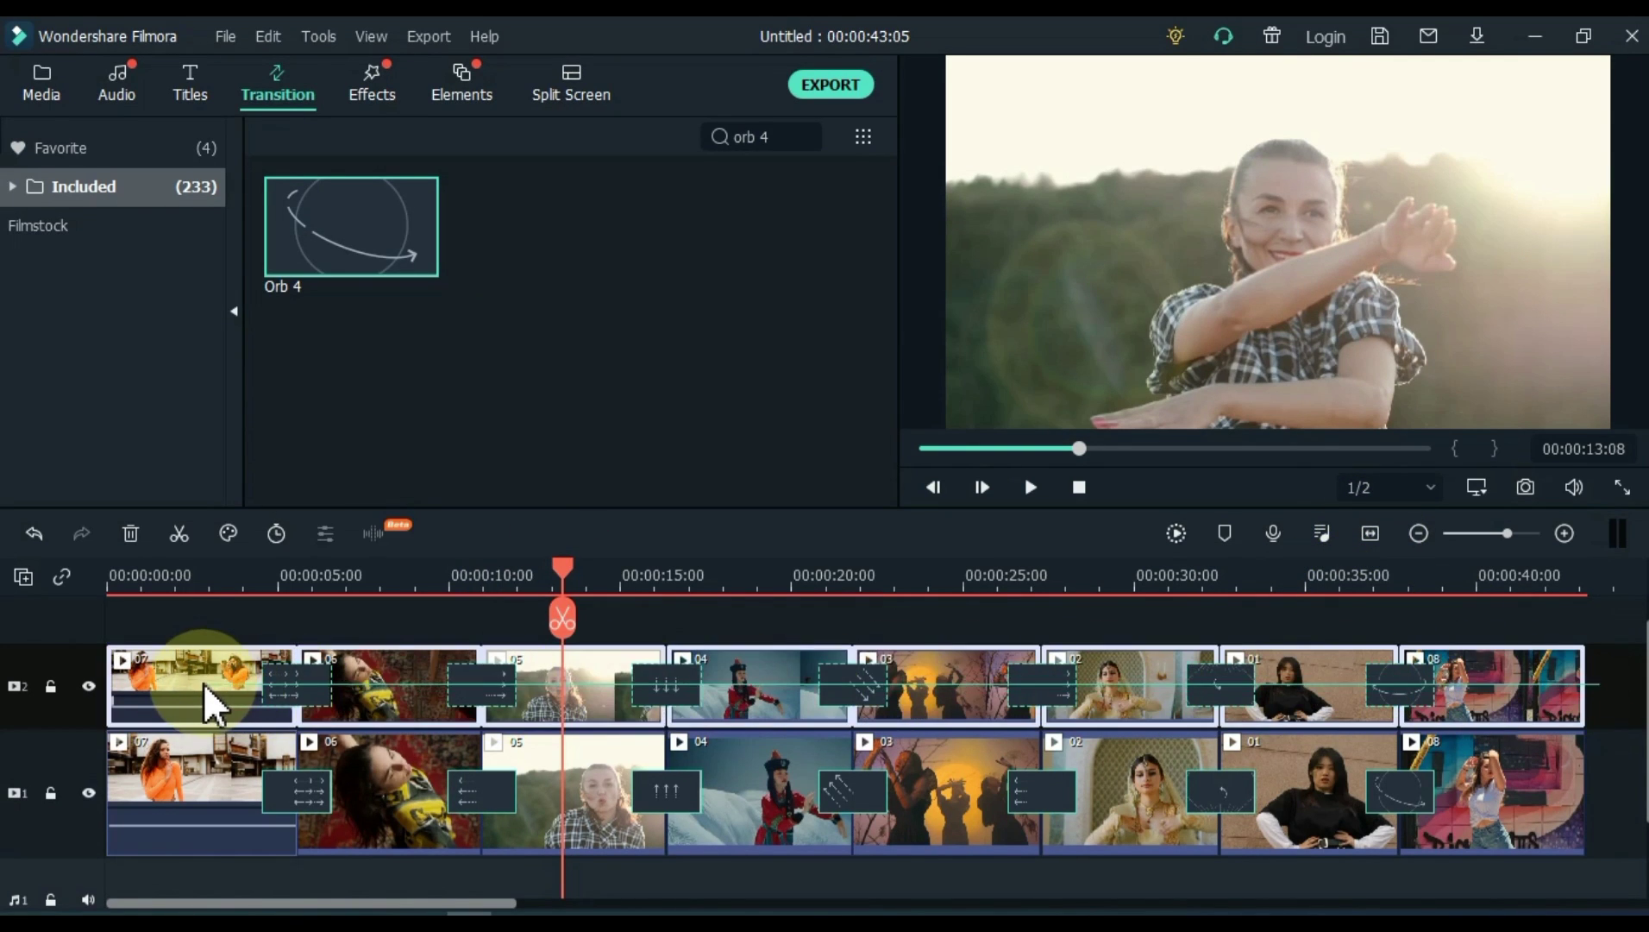
right_click(202, 681)
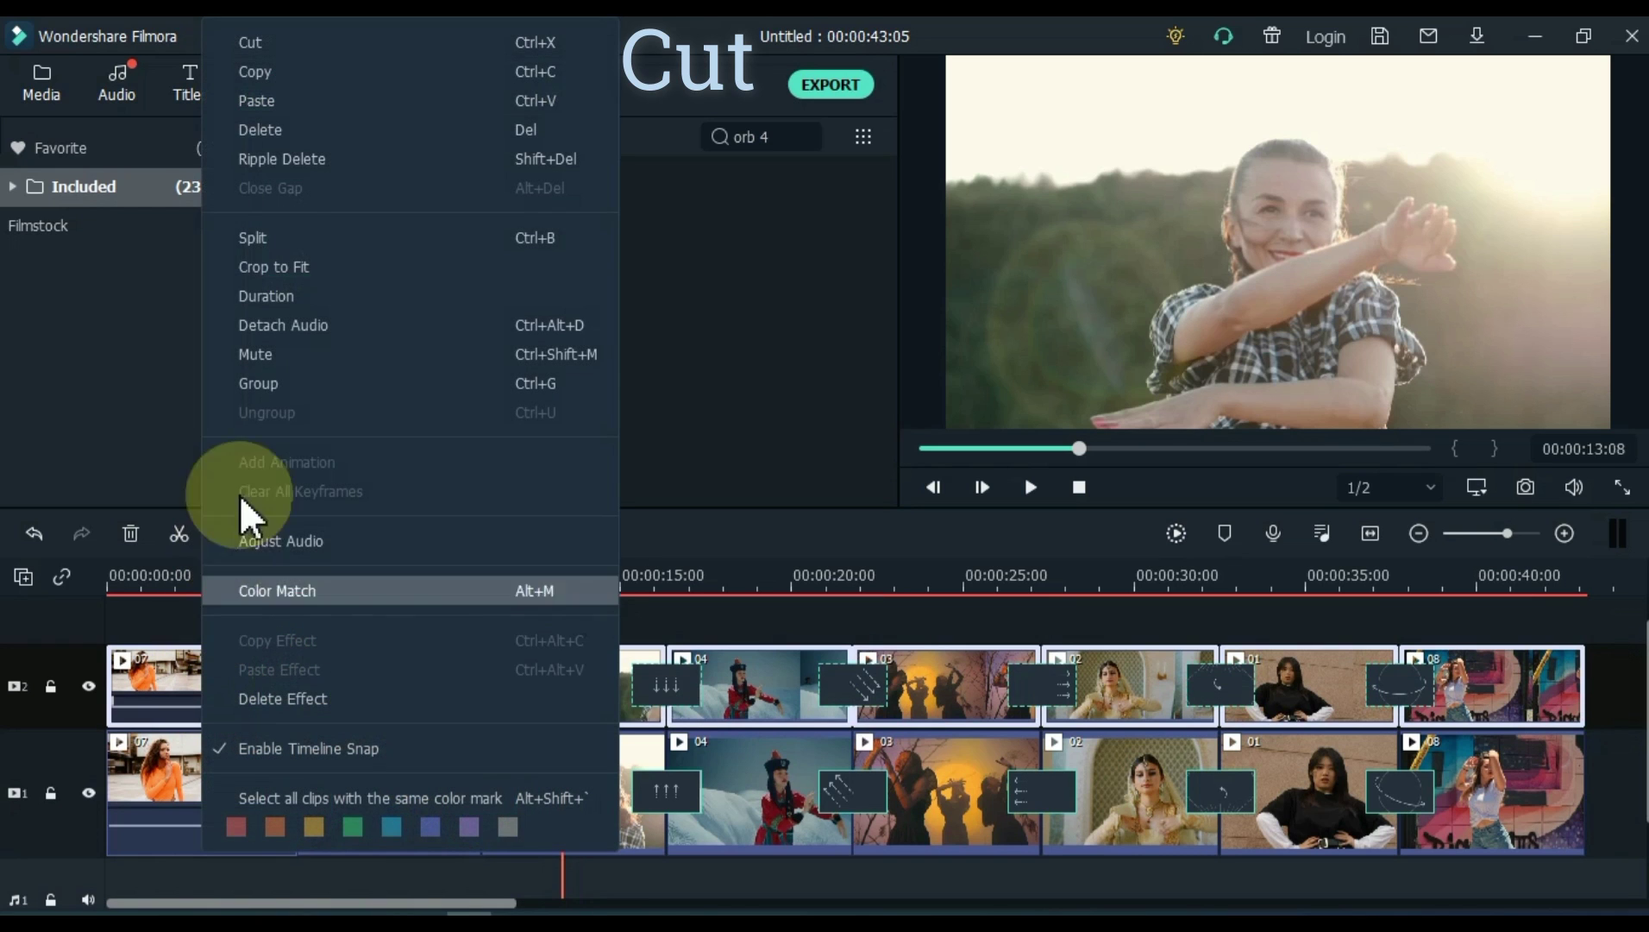
left_click(317, 38)
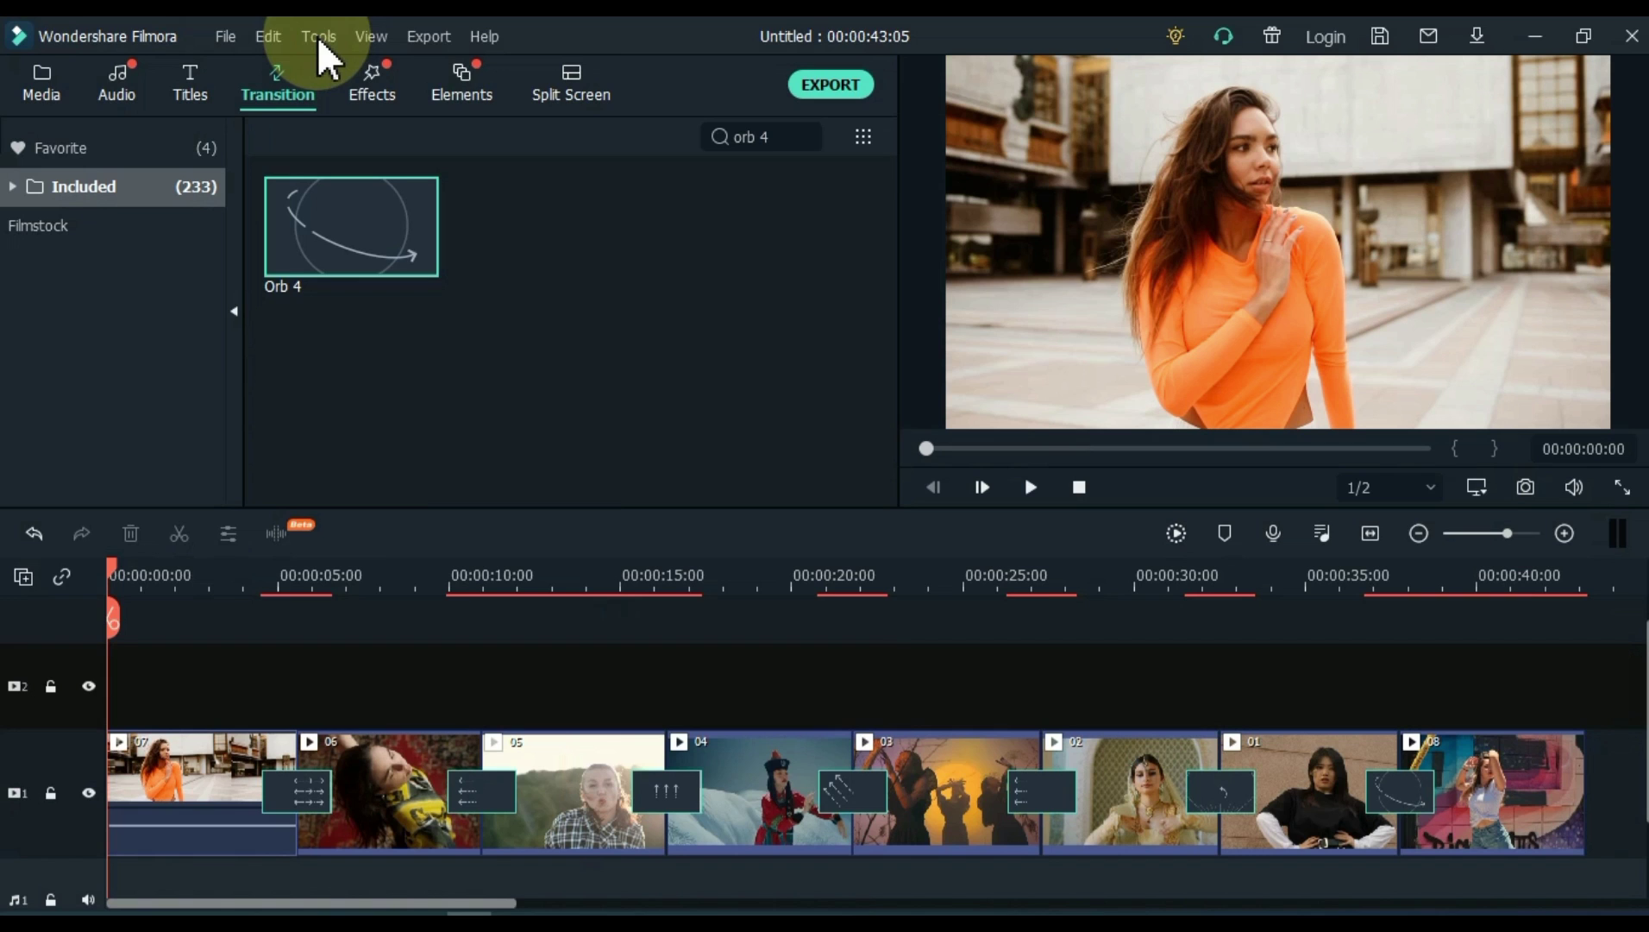
Step: Export video track 1's sequence as the MP4 file My Video and dismiss the finished export
left_click(831, 84)
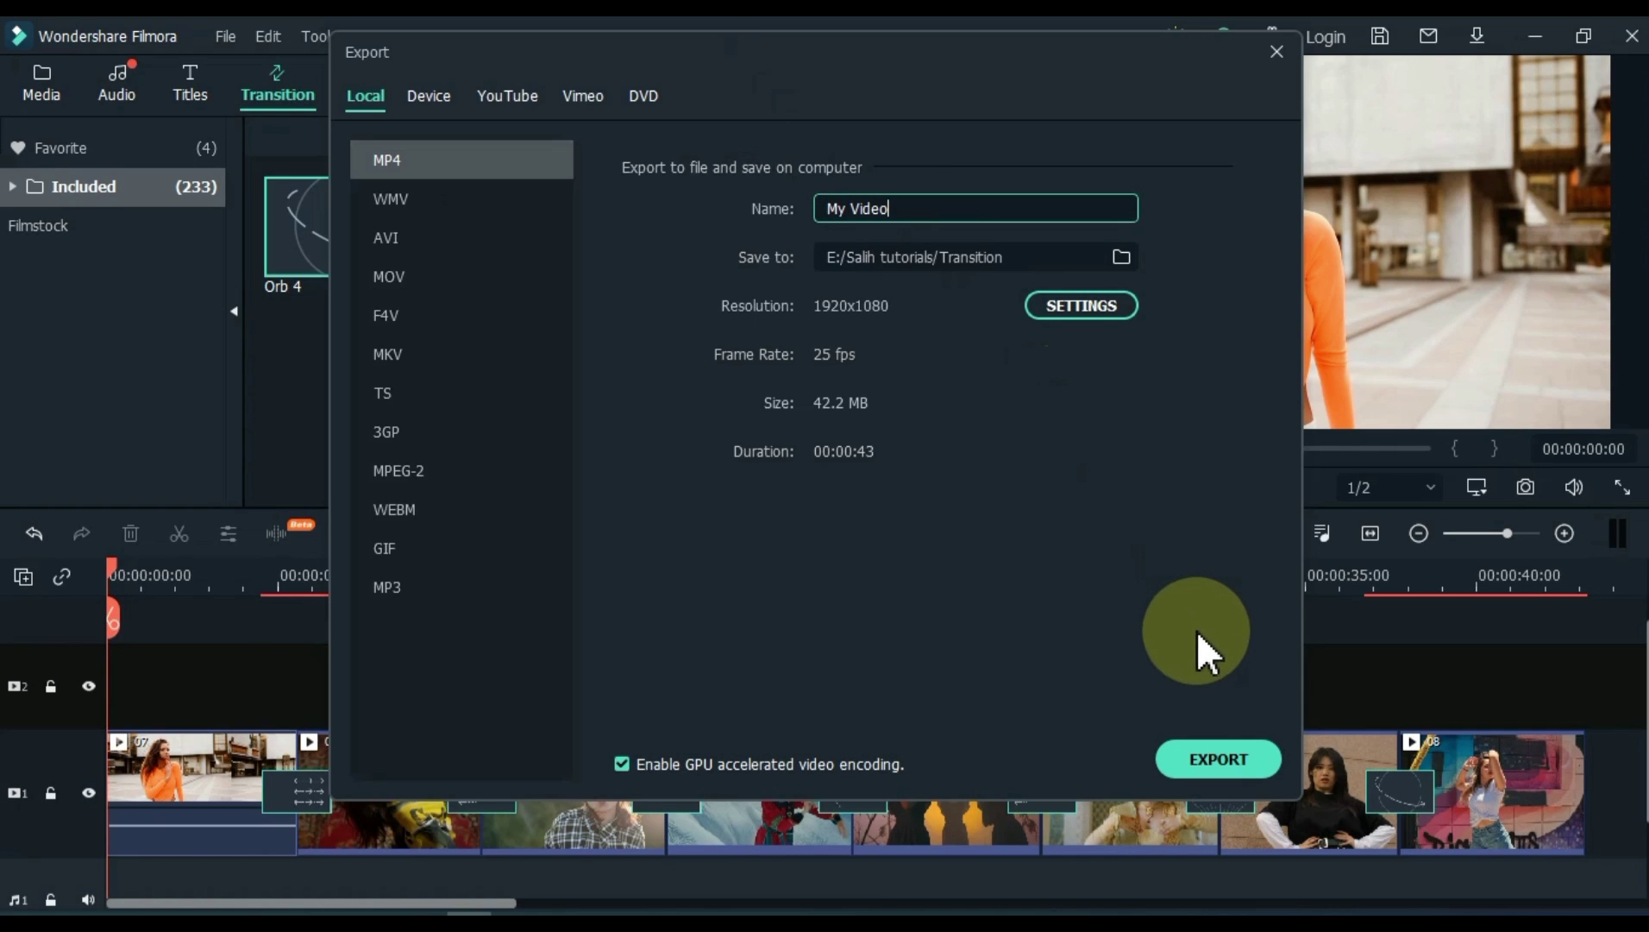
left_click(1218, 759)
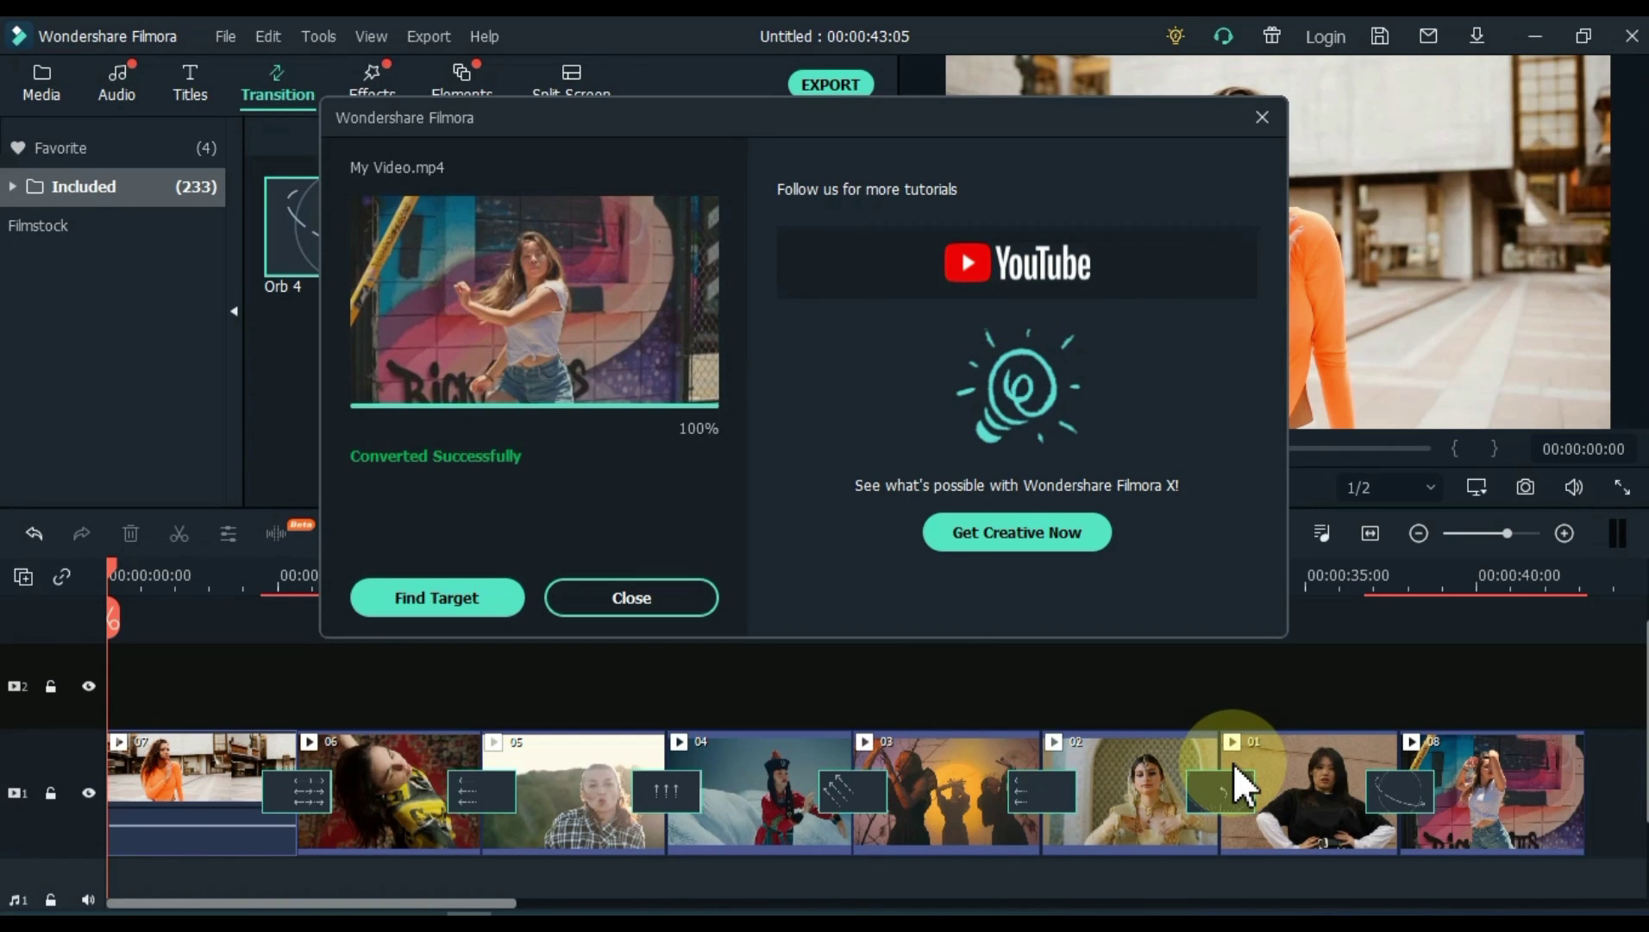
left_click(638, 610)
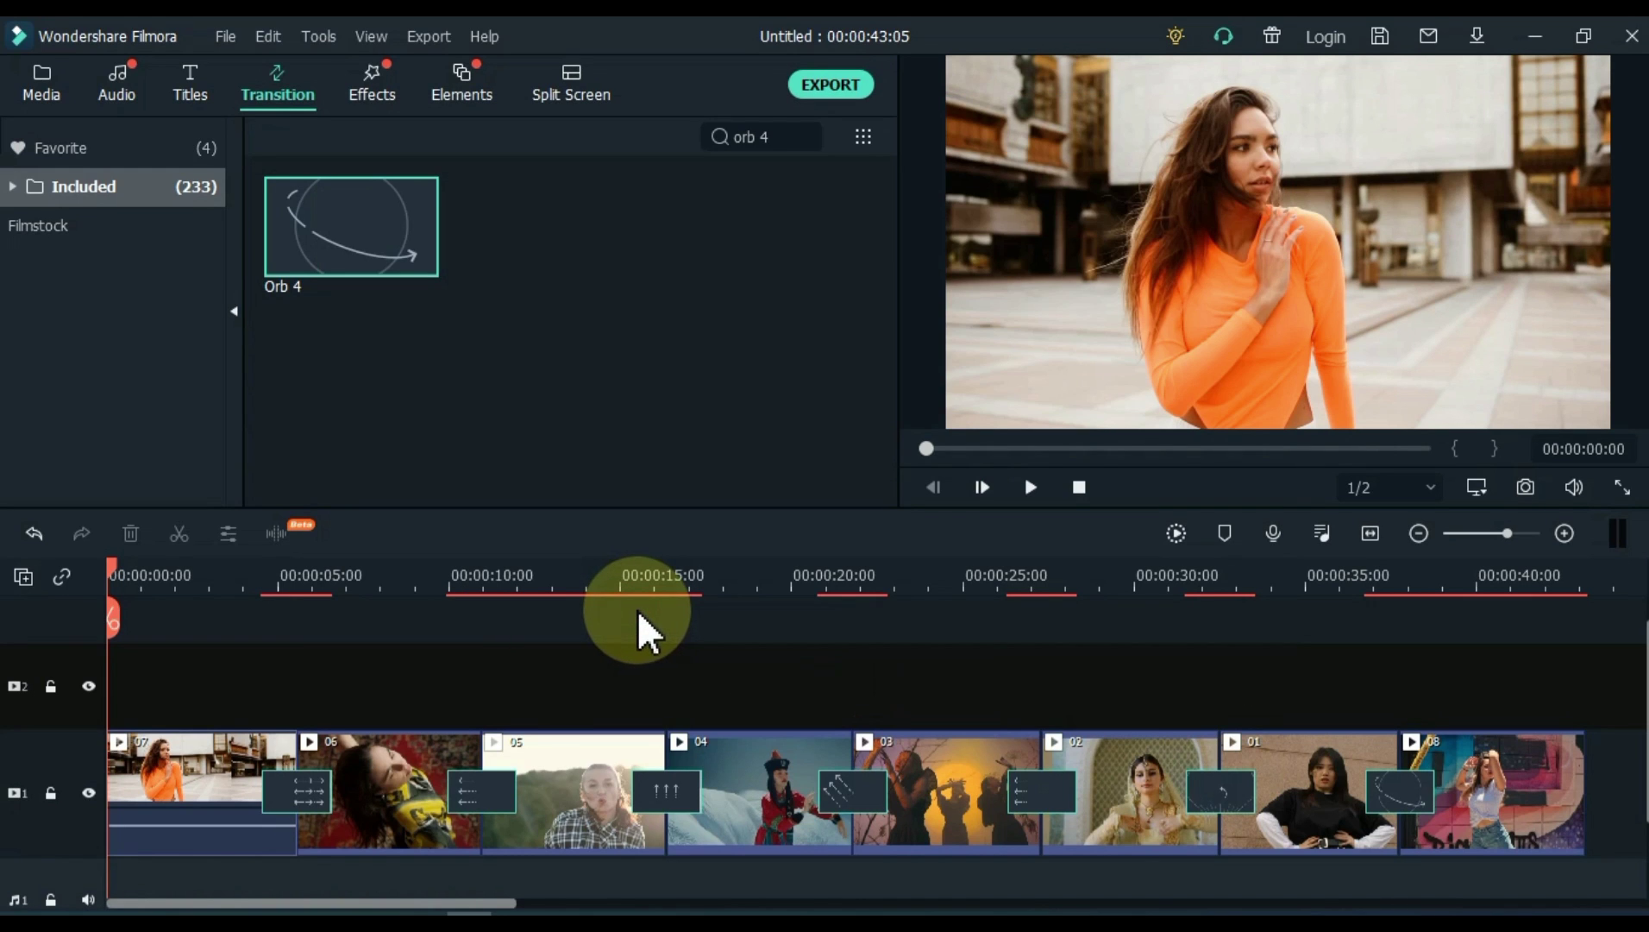
Step: Paste the cut clips back onto video track 2 and delete all clips from video track 1
right_click(215, 680)
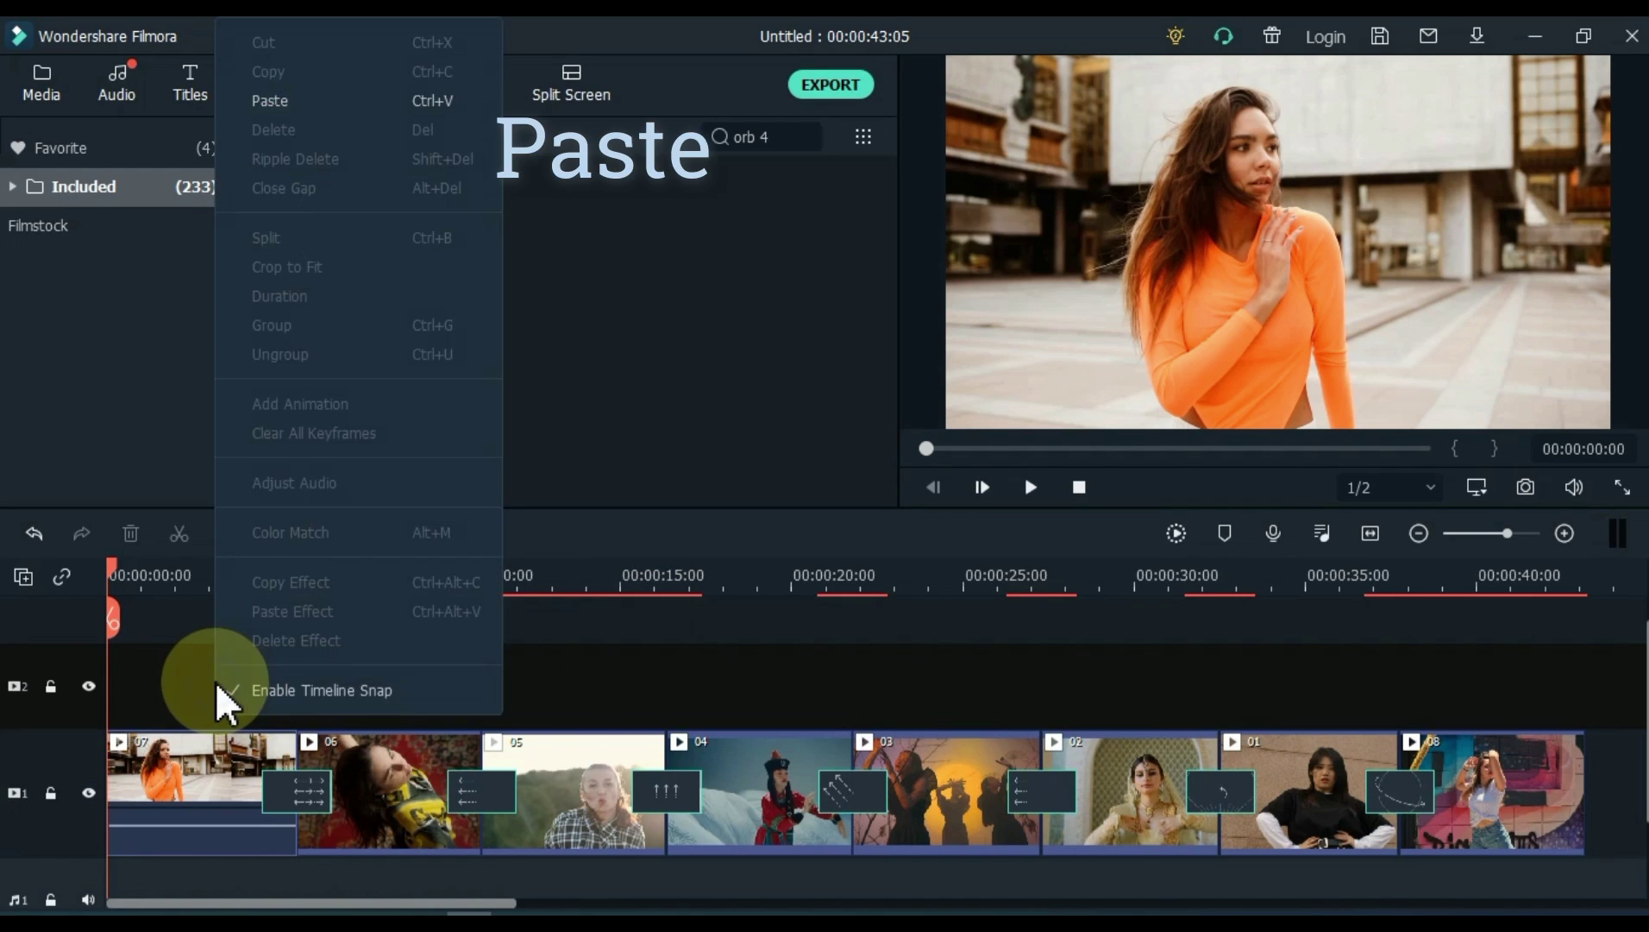
left_click(316, 108)
left_click_drag(354, 211, 4, 785)
key("Delete")
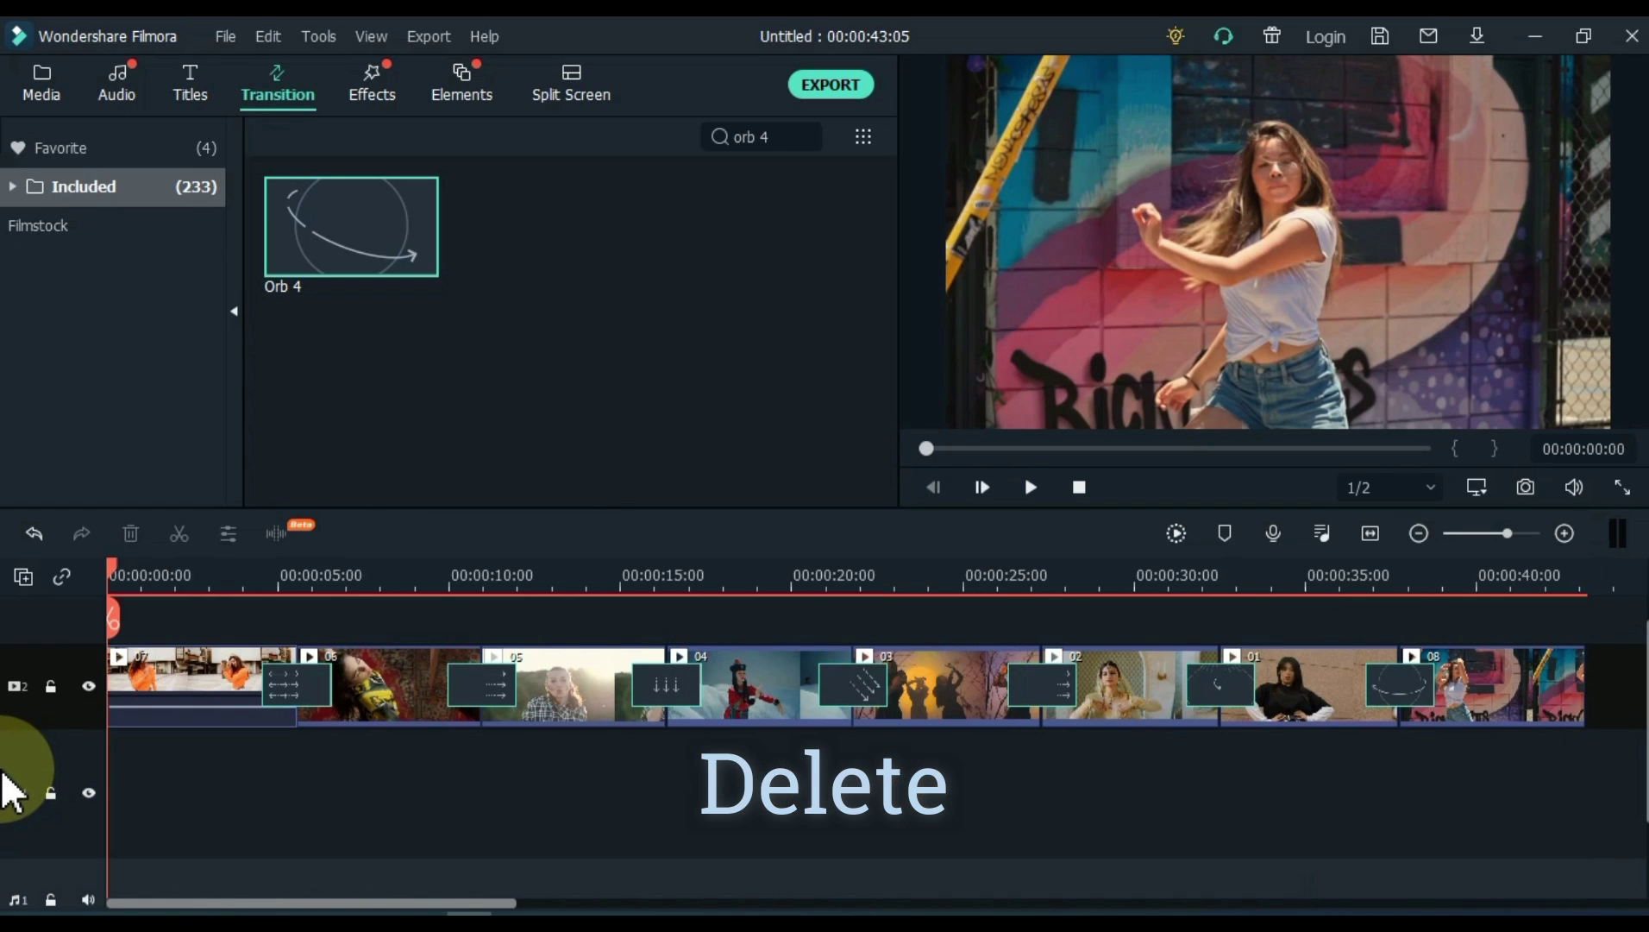
Step: Export video track 2's sequence as a second MP4 file and dismiss the finished export
left_click(826, 83)
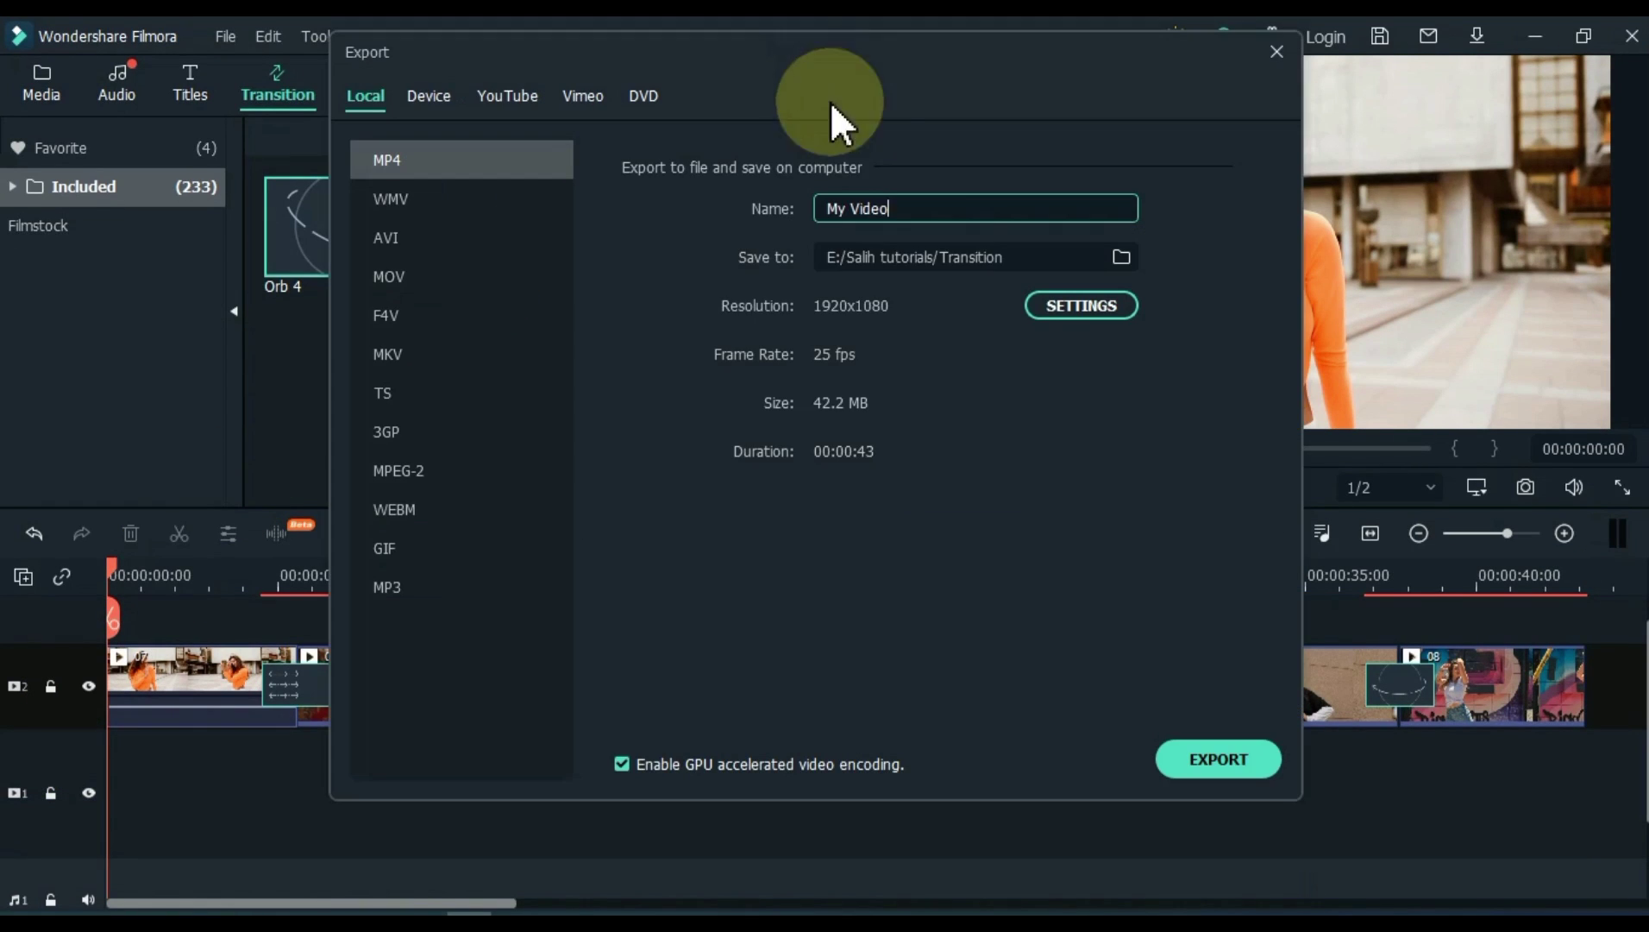
left_click(1198, 756)
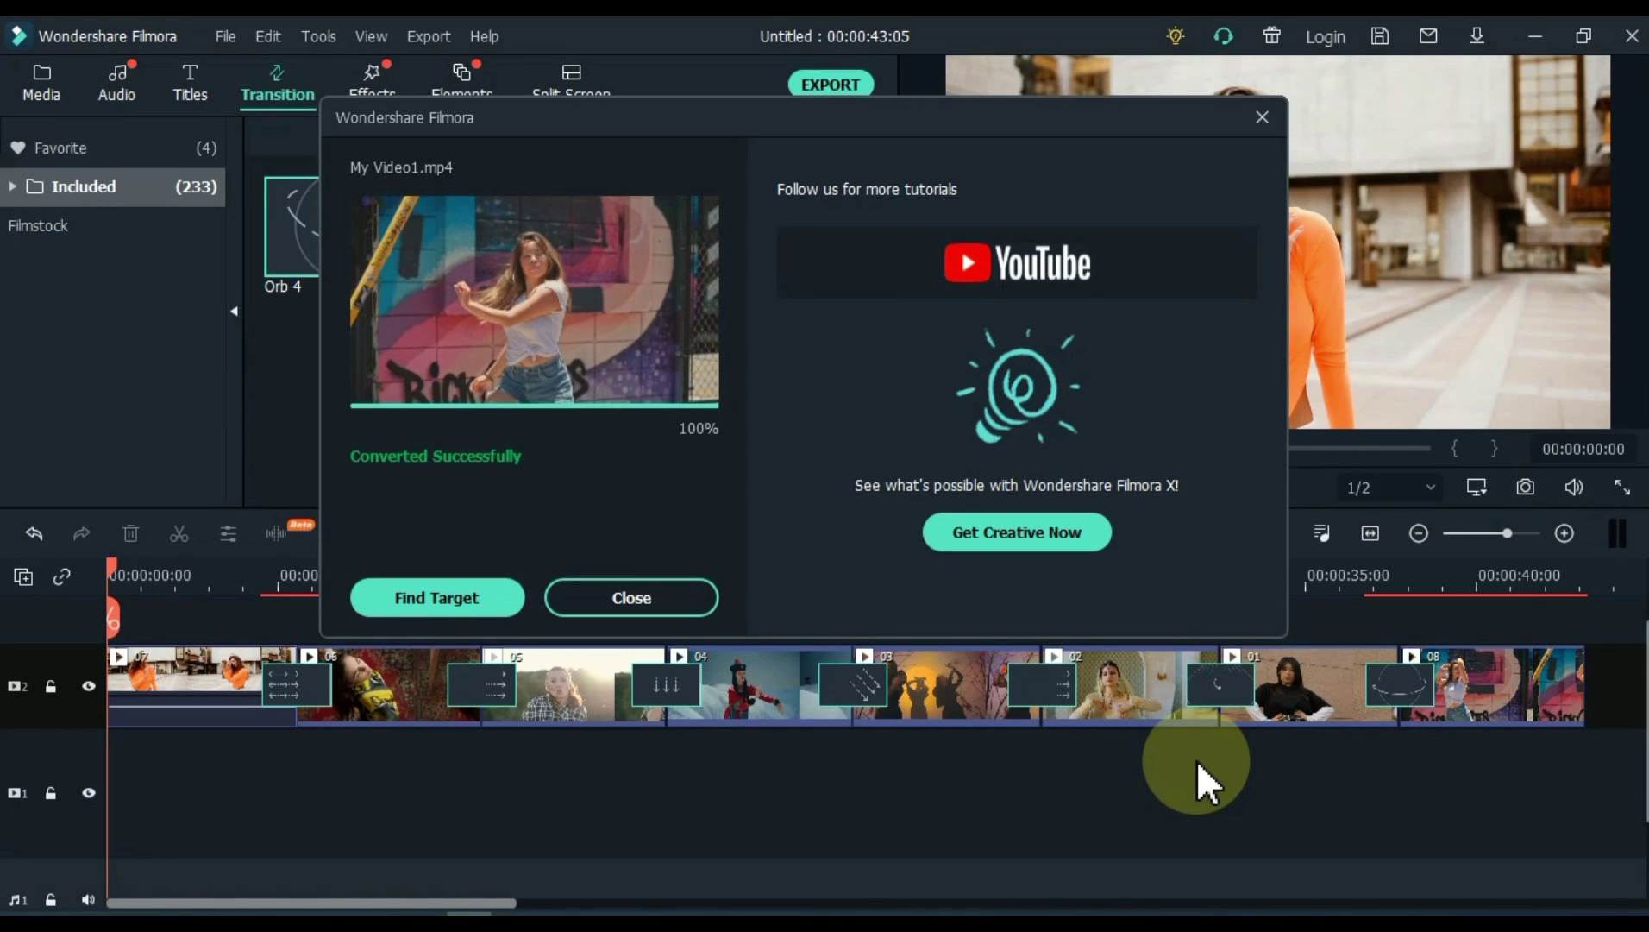
left_click(678, 607)
Step: Delete all clips from video track 2 and remove all source clips from the project media folder
left_click_drag(1526, 770, 220, 680)
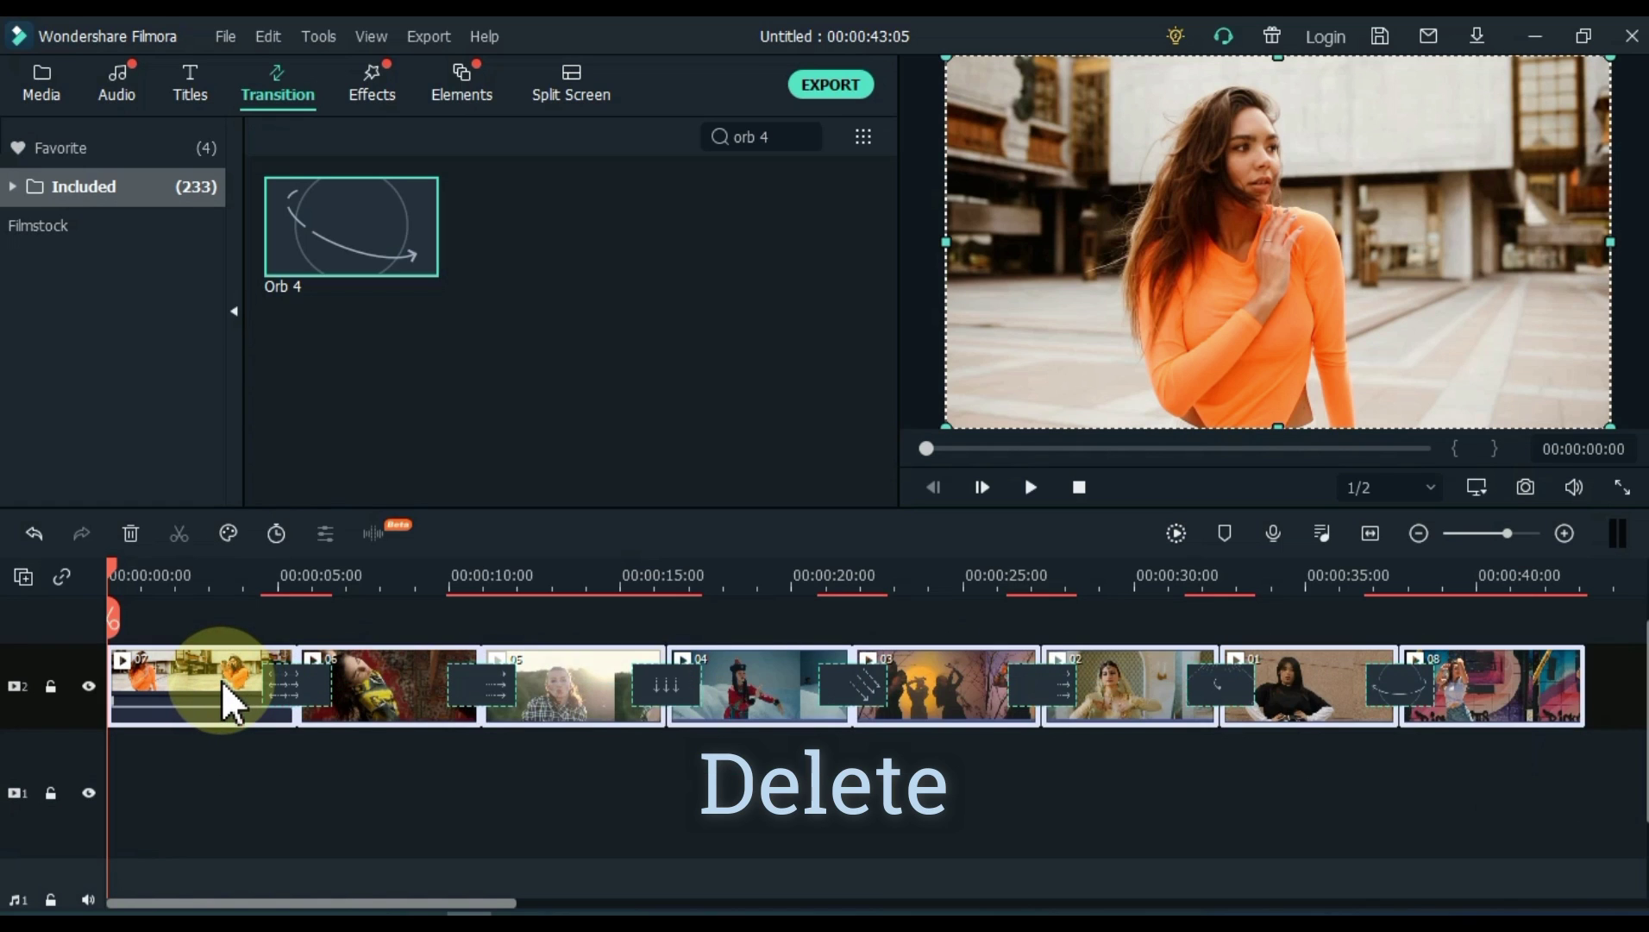
key("Delete")
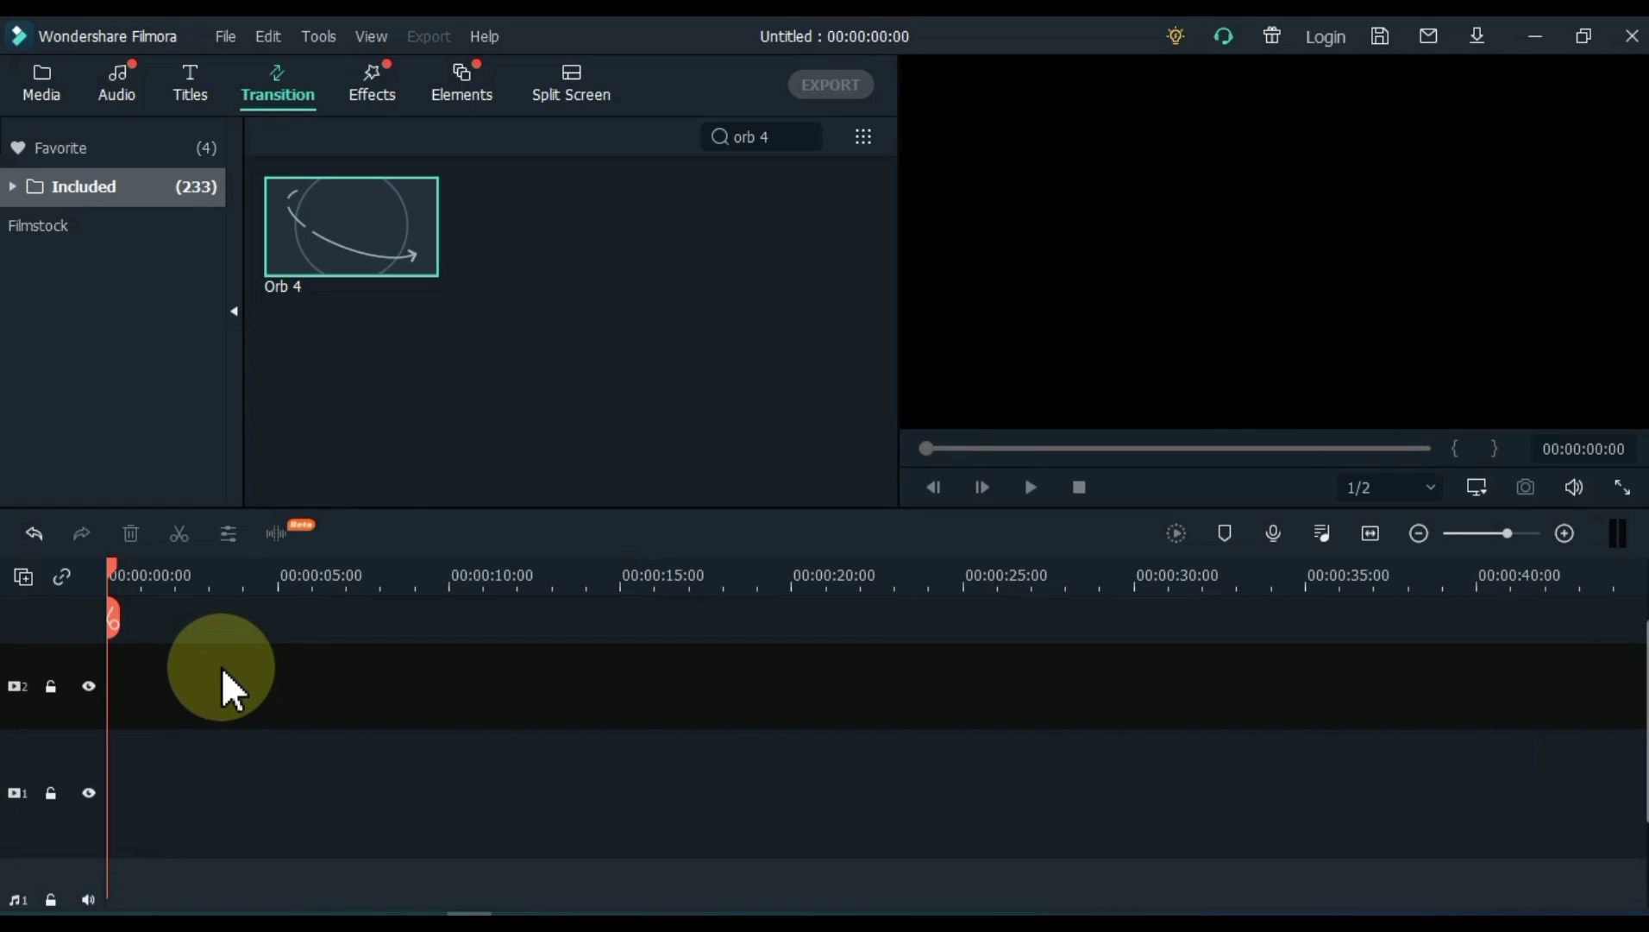
left_click(57, 94)
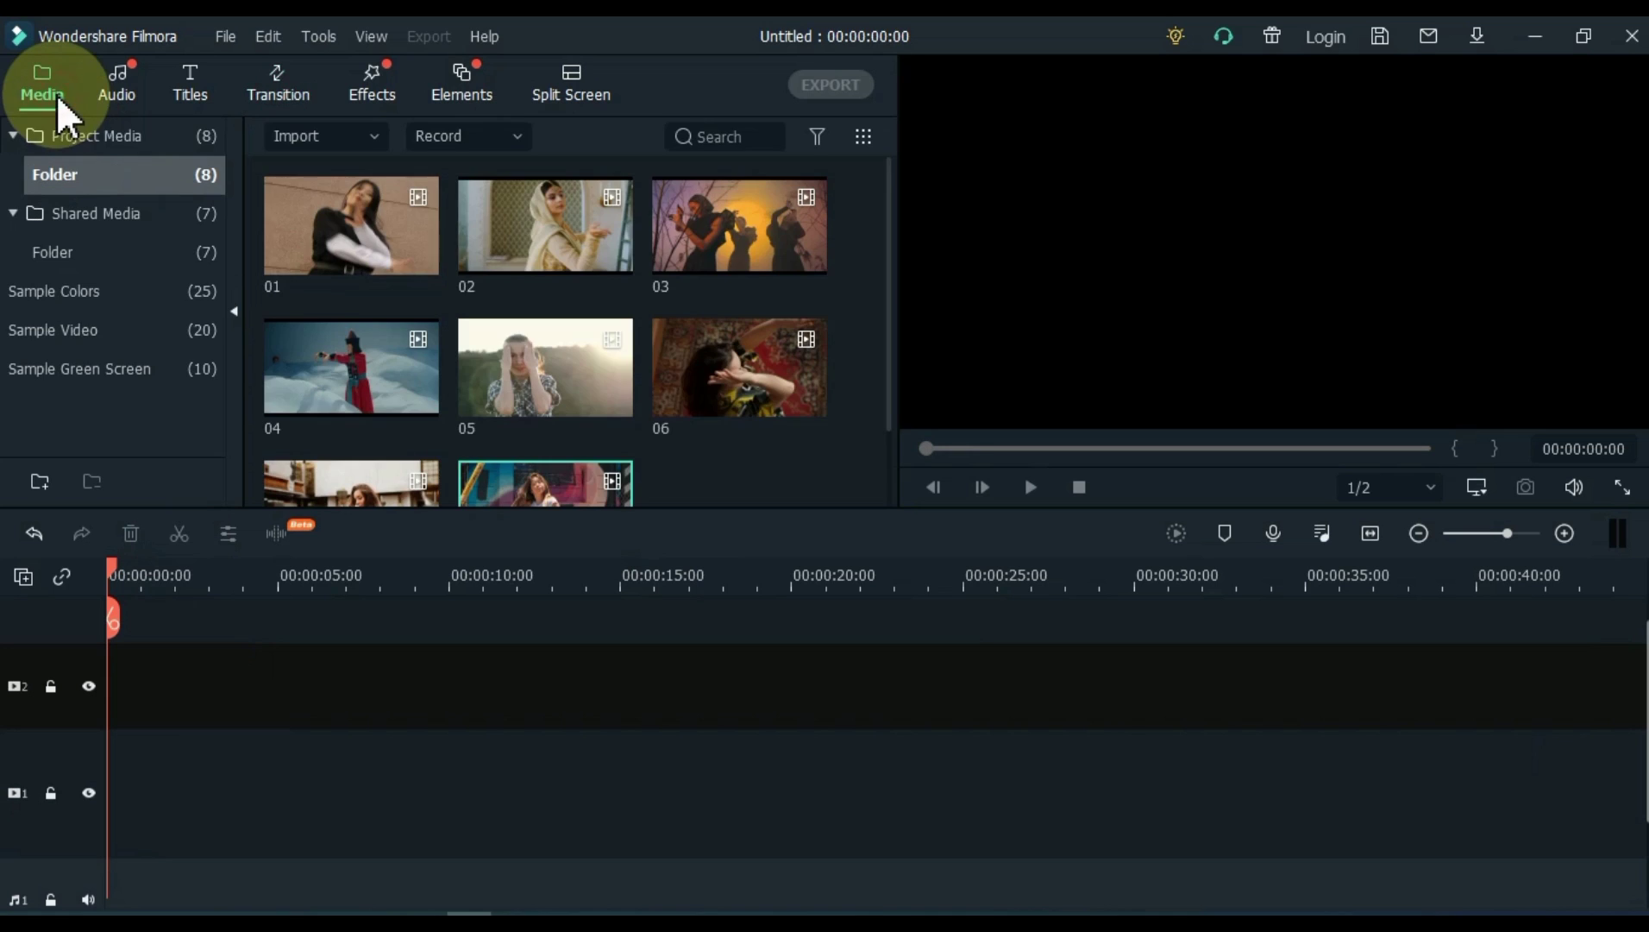
left_click_drag(798, 483, 329, 250)
key("Delete")
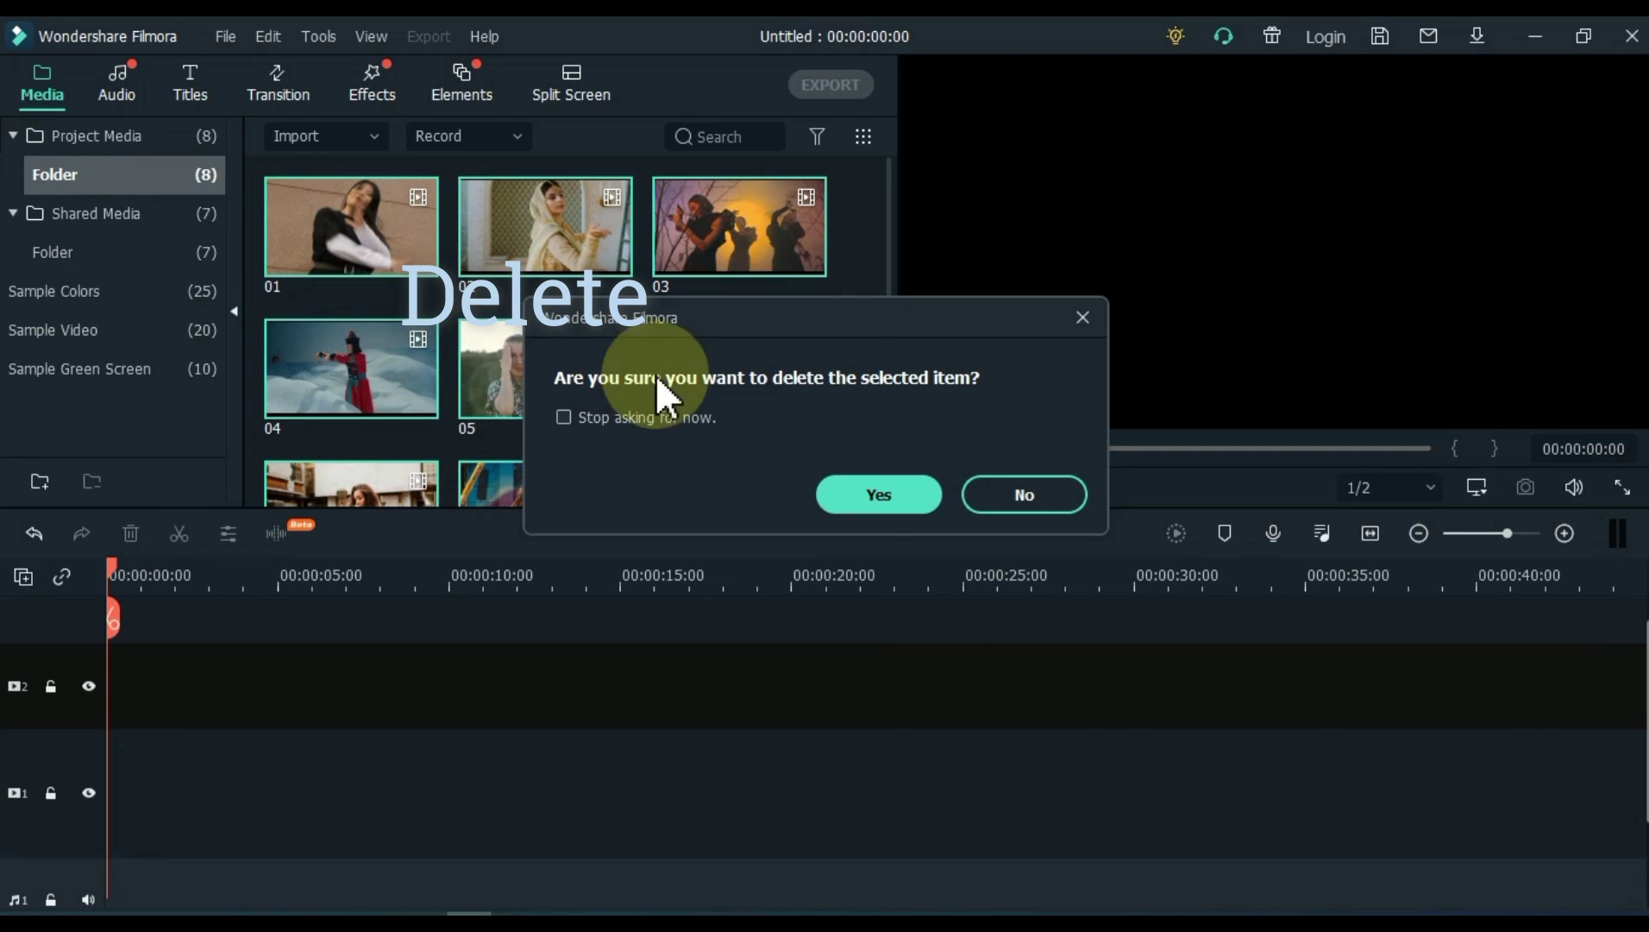
left_click(851, 497)
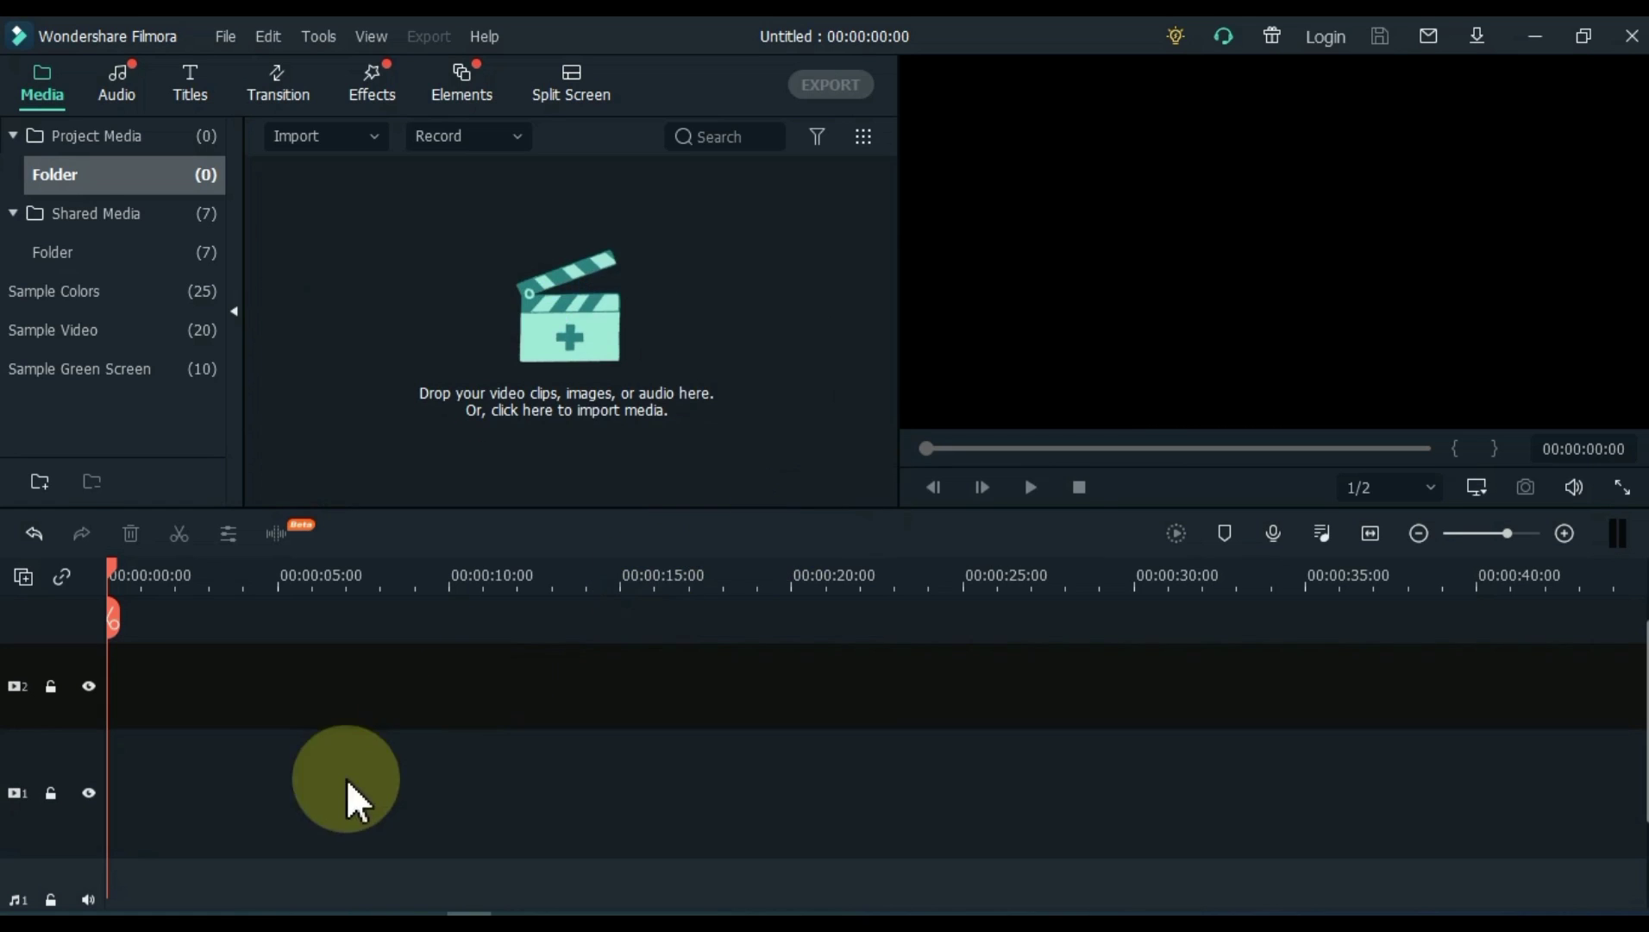
Step: Import the exported files My Video and My Video1 into the project media folder
left_click(254, 915)
left_click(1505, 258)
left_click(1548, 257)
left_click_drag(1425, 326, 574, 337)
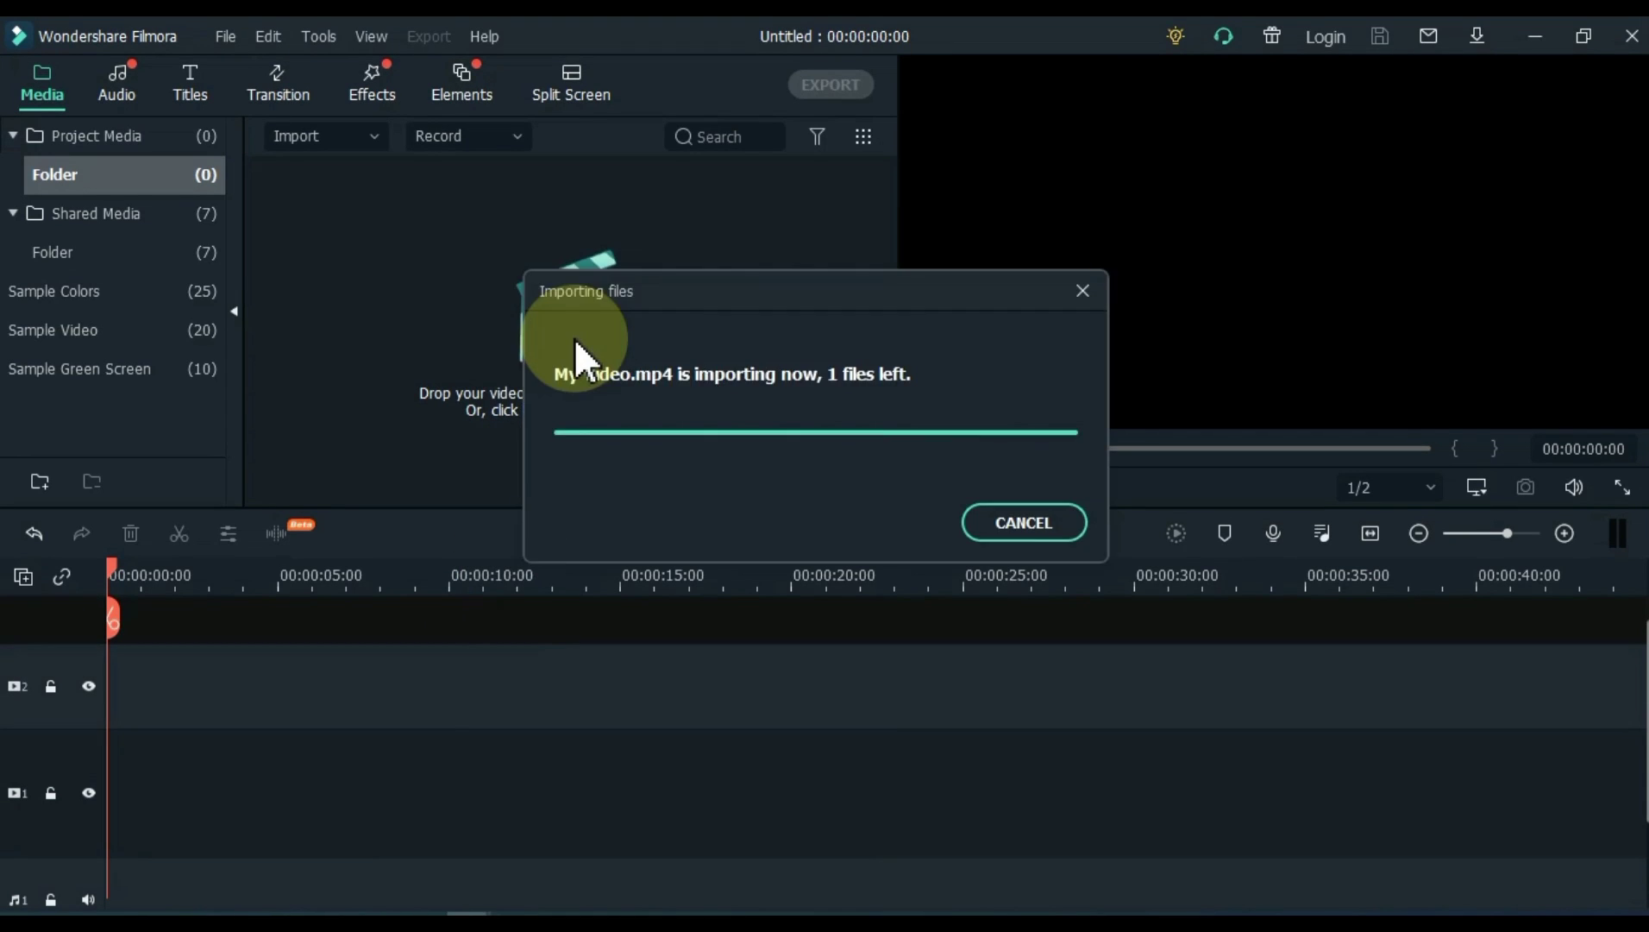
left_click(574, 338)
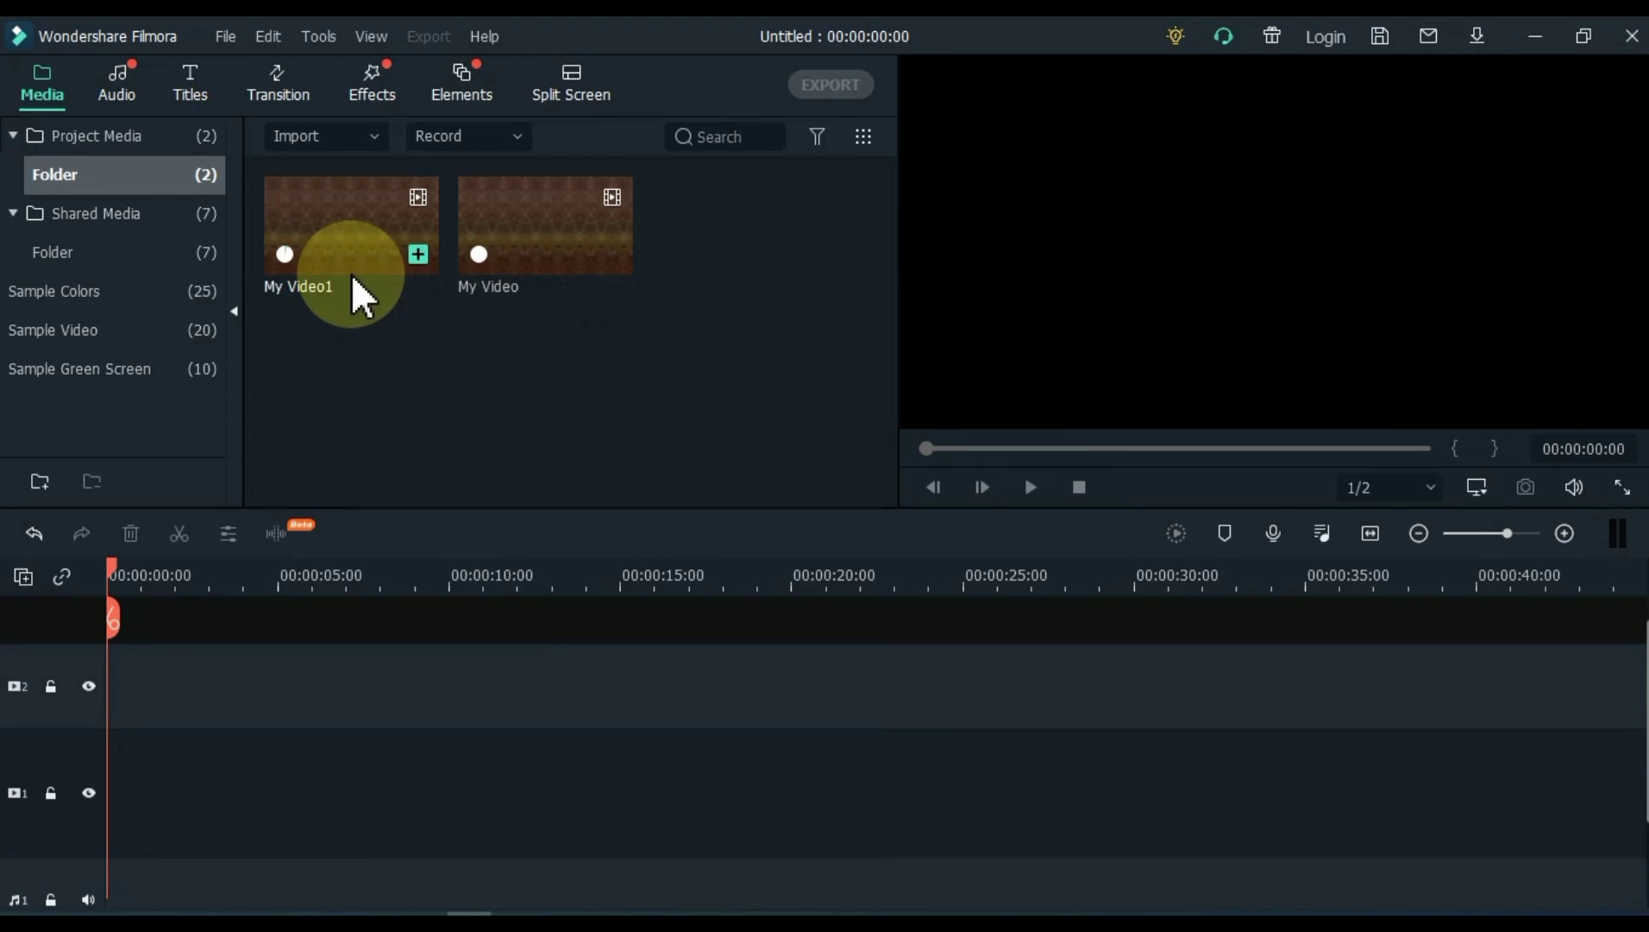
Step: Play My Video and My Video1 in the preview to compare their transition directions
left_click(541, 235)
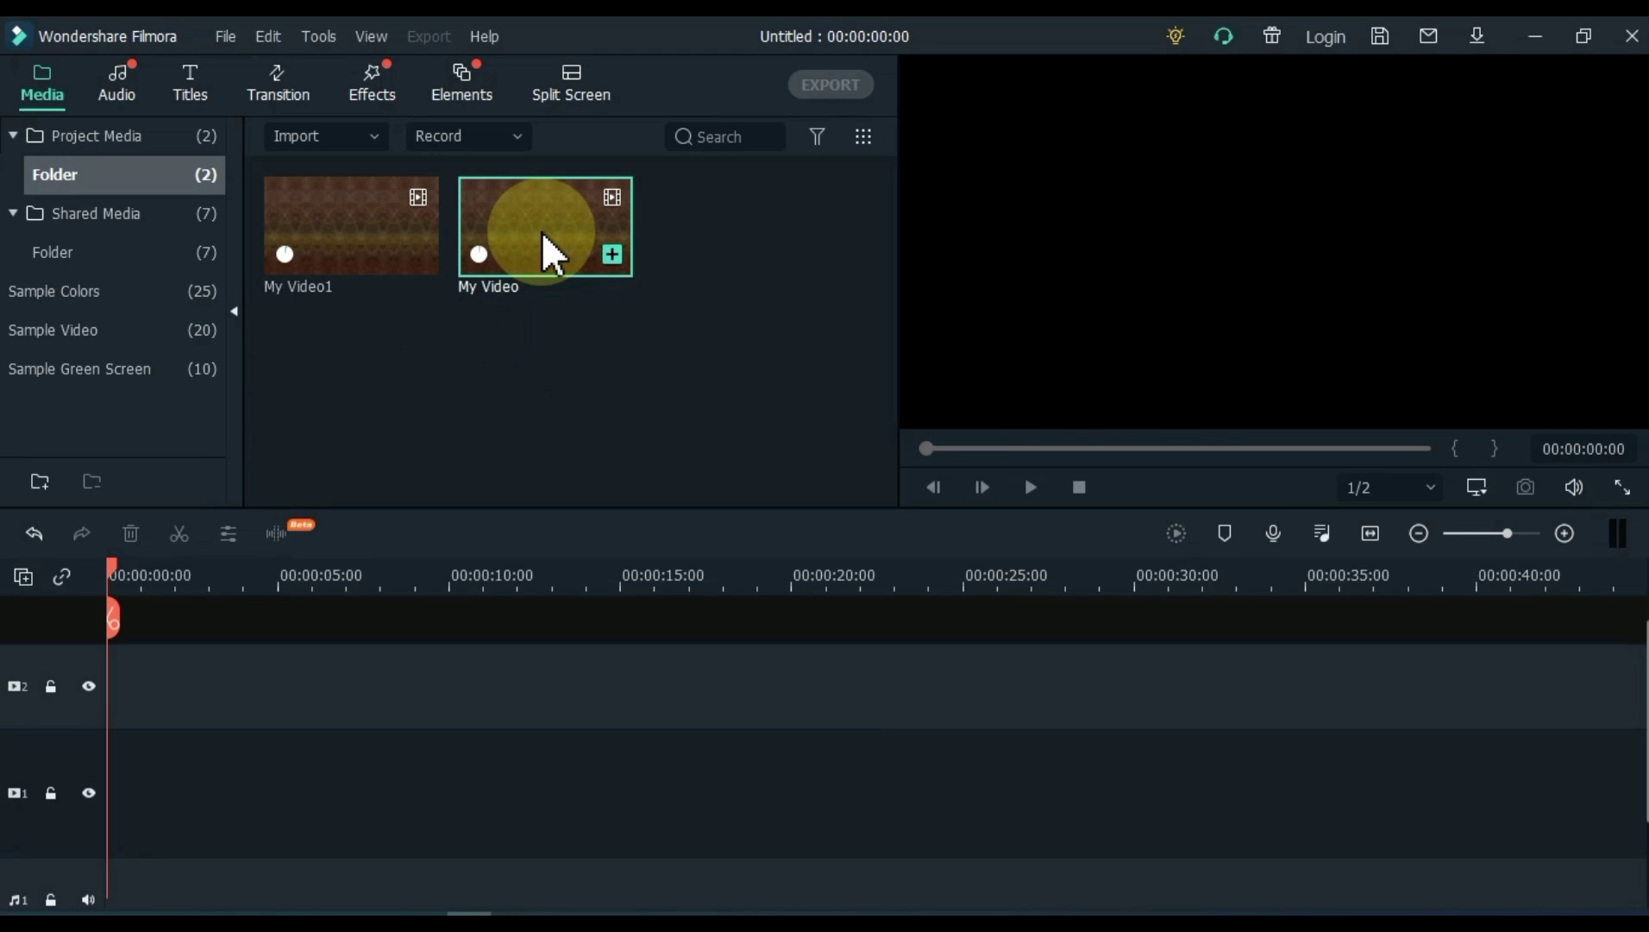
double_click(542, 235)
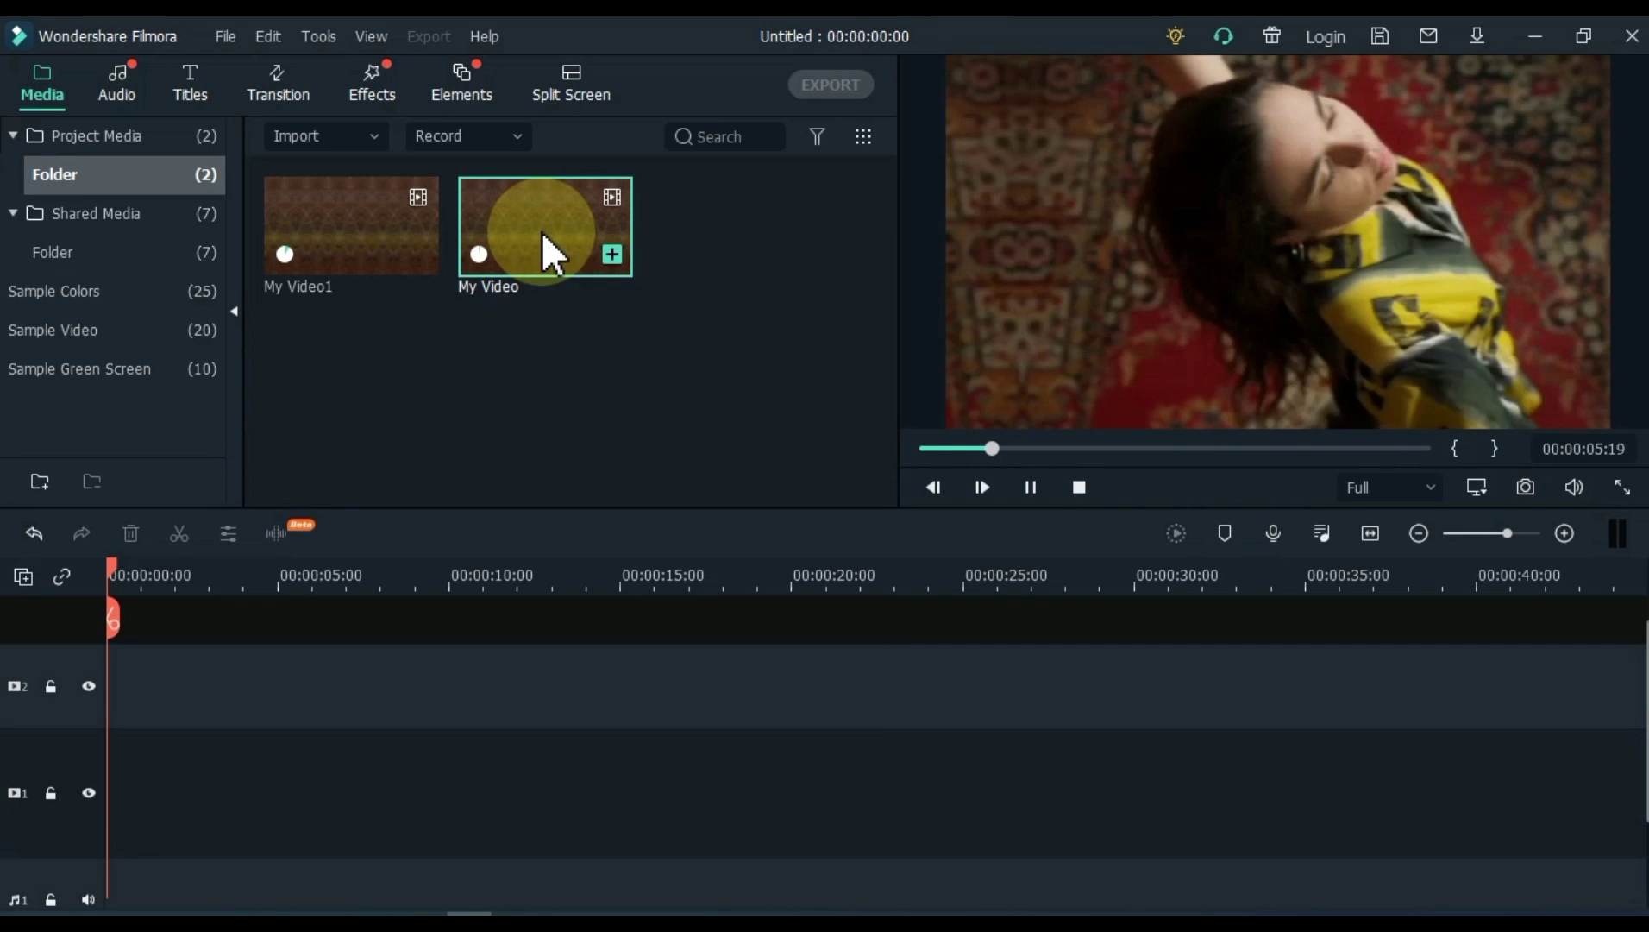
double_click(379, 256)
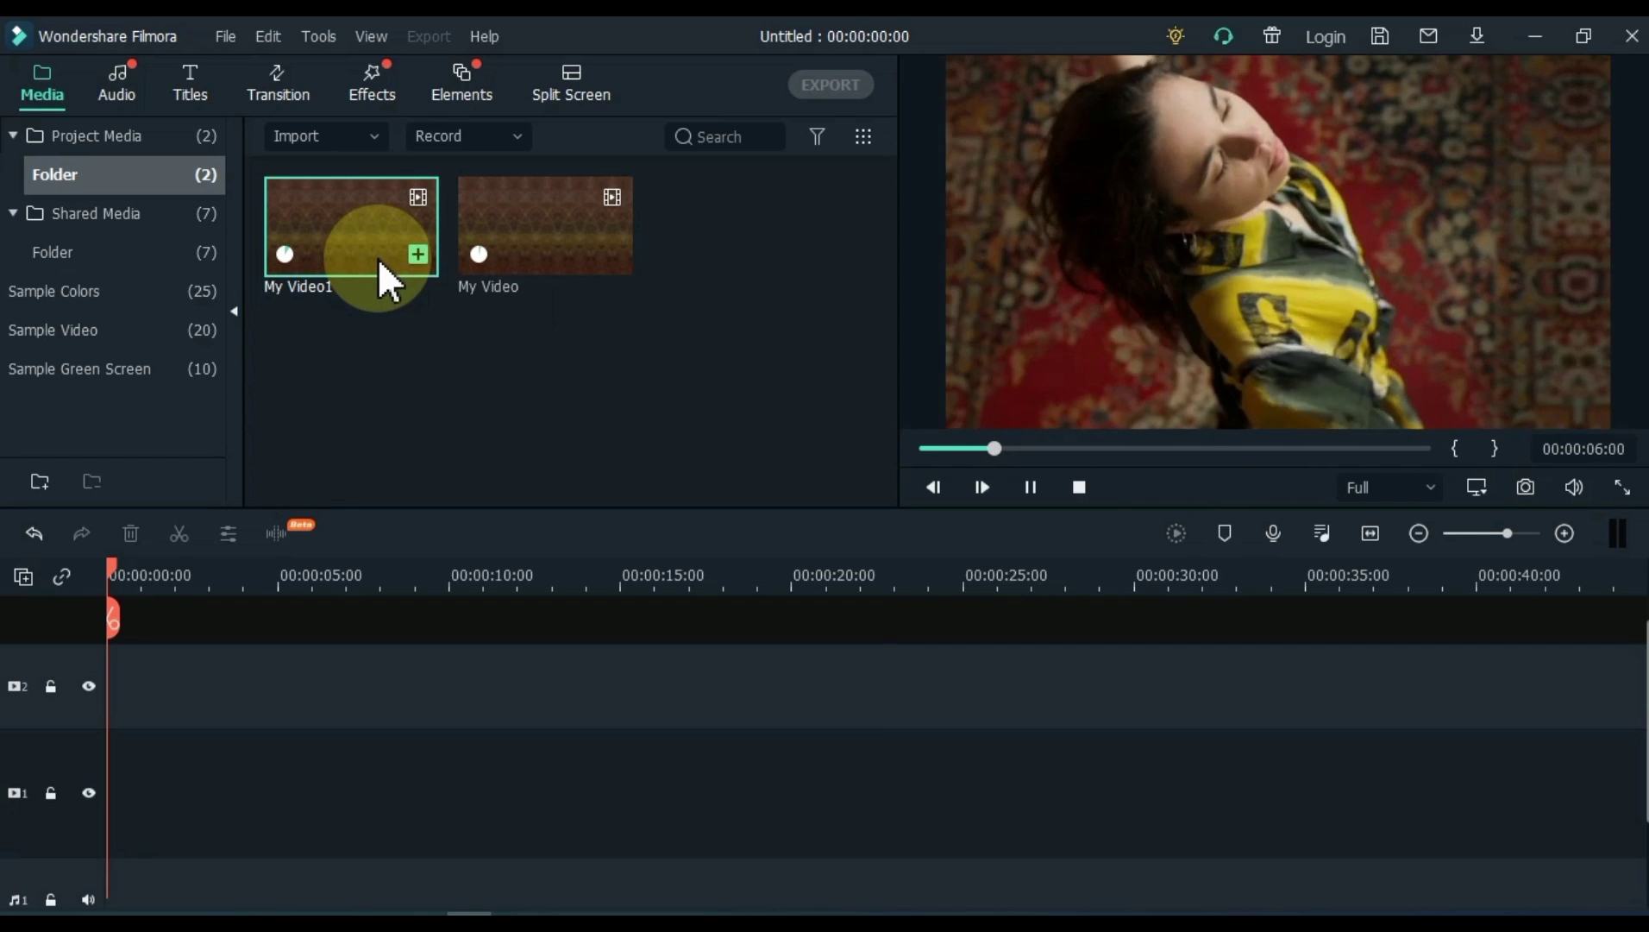
left_click(426, 343)
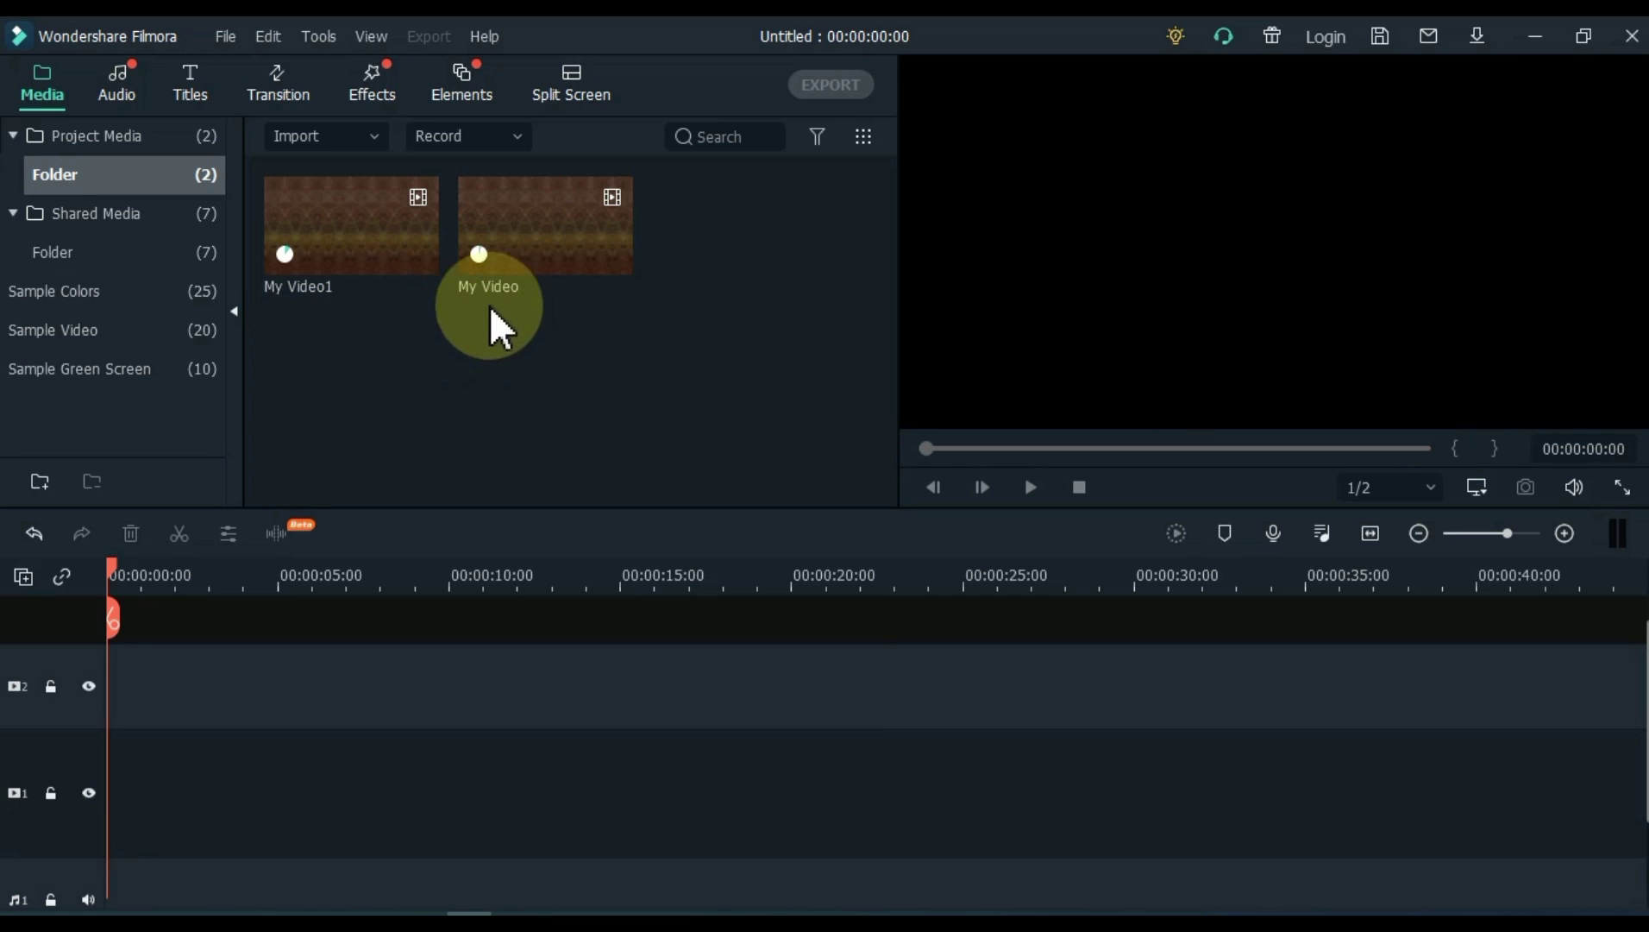
Step: Place My Video on video track 1 and My Video1 on video track 2, both starting at 00:00:00:00
left_click_drag(525, 253, 89, 796)
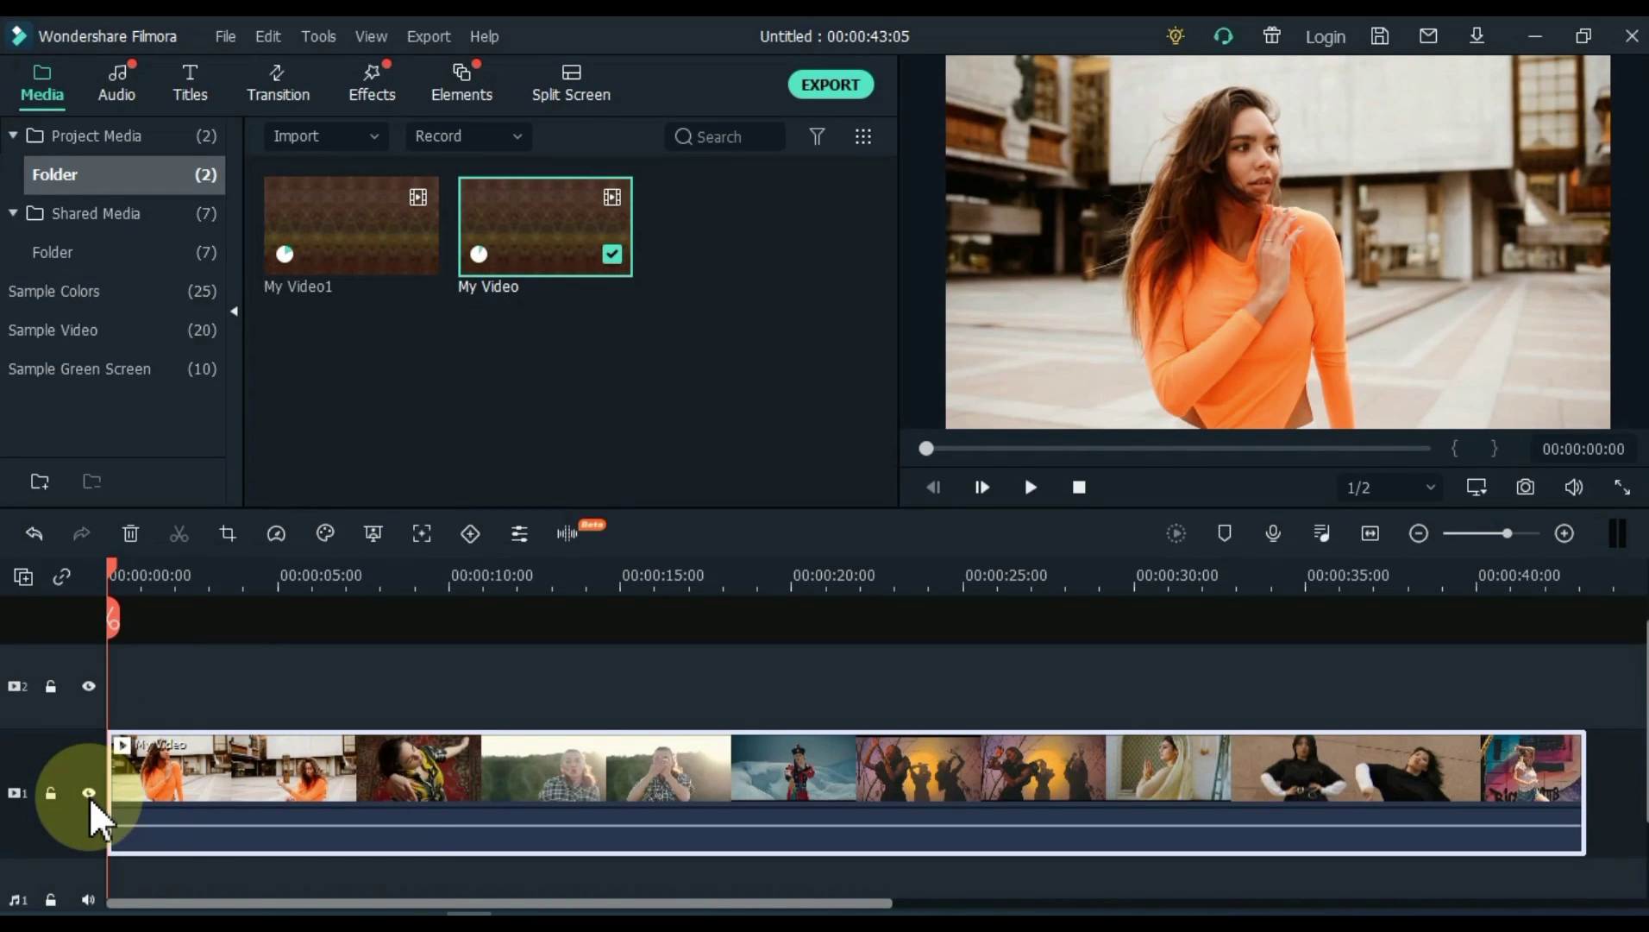
left_click(335, 235)
left_click_drag(335, 231, 99, 673)
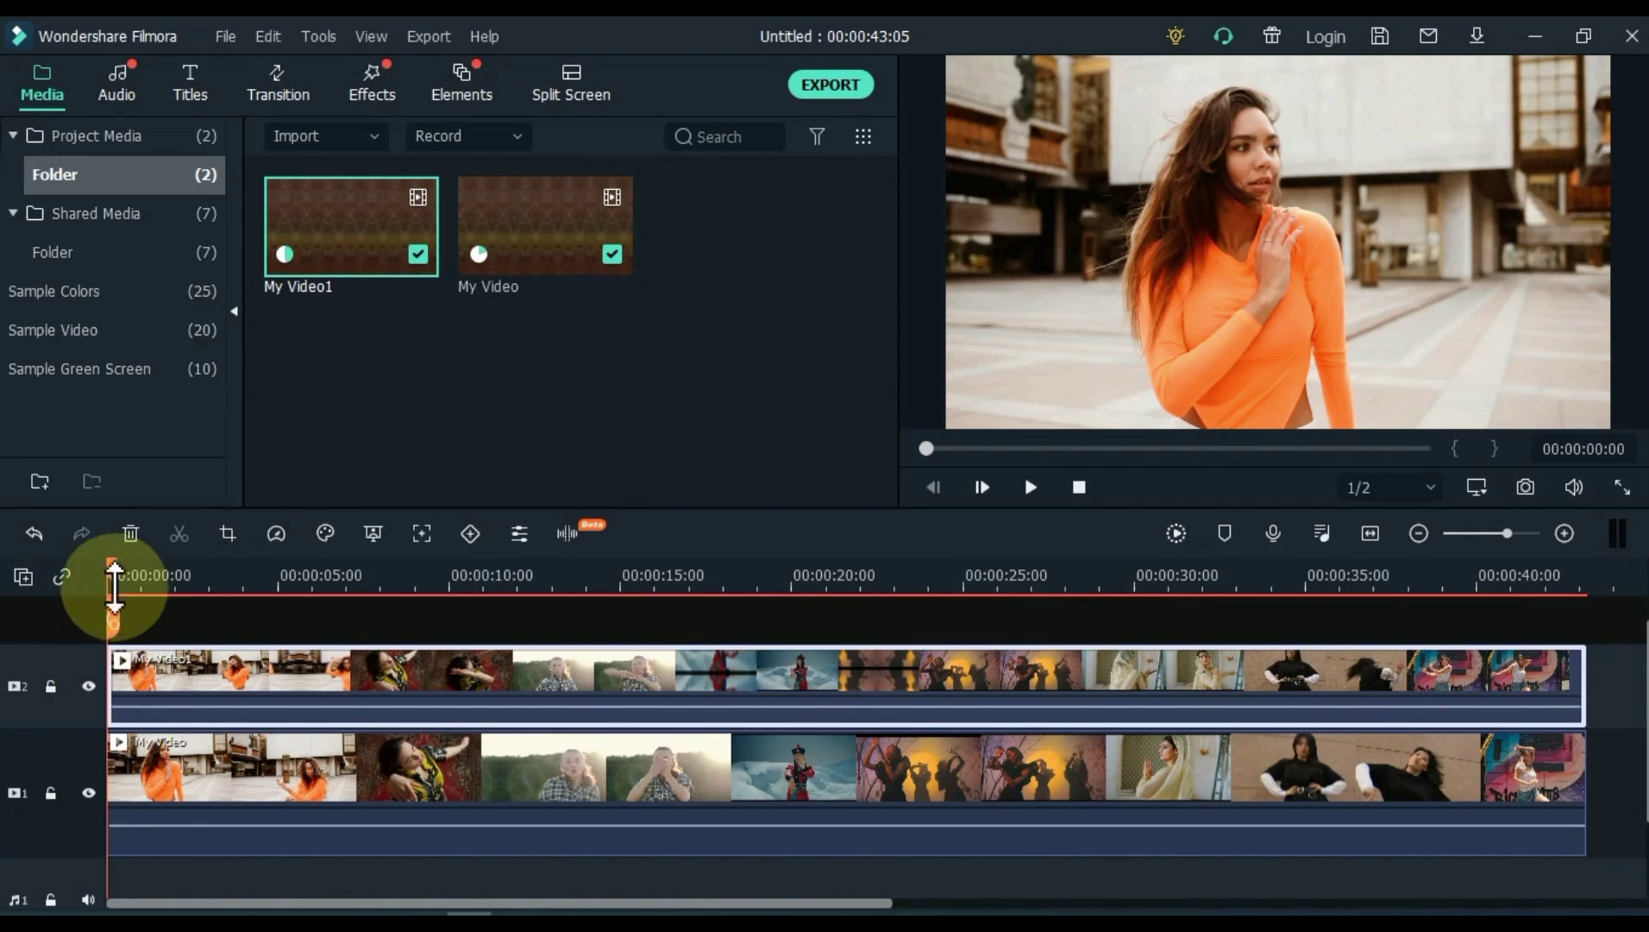
Step: Split the clips on both tracks at about 7 seconds, about 12 seconds and 00:00:19:03
left_click_drag(115, 559, 762, 622)
left_click(359, 619)
left_click(532, 619)
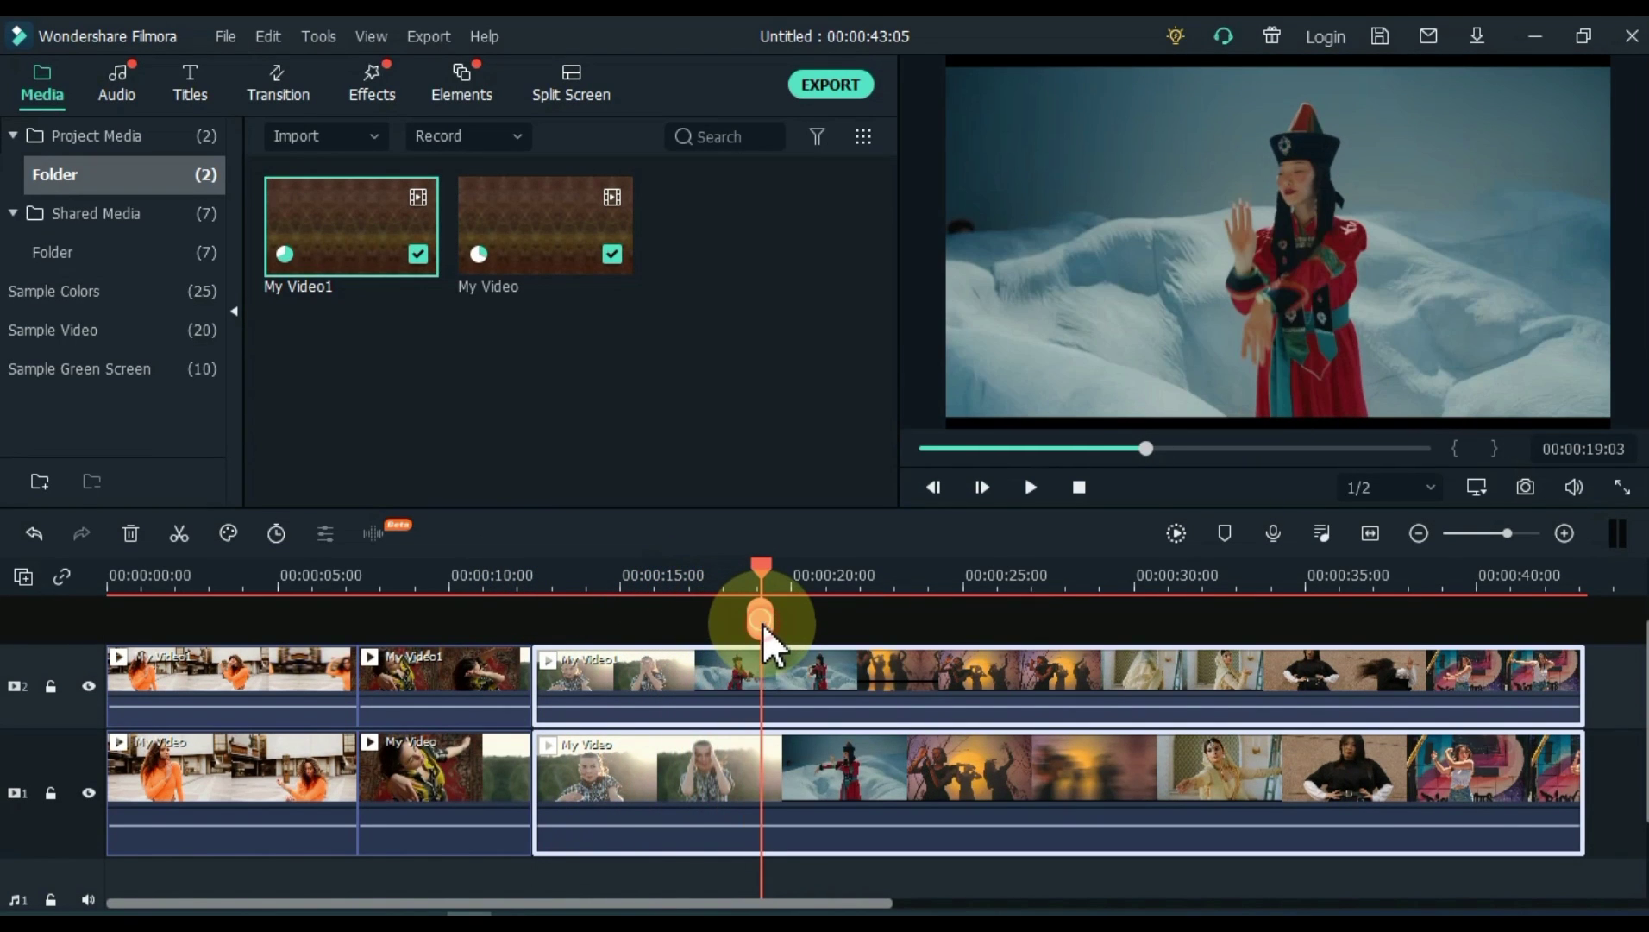
left_click(762, 621)
Step: Split the clips on both tracks at 00:00:24:06, 00:00:30:07 and 00:00:35:16
left_click_drag(759, 566, 941, 599)
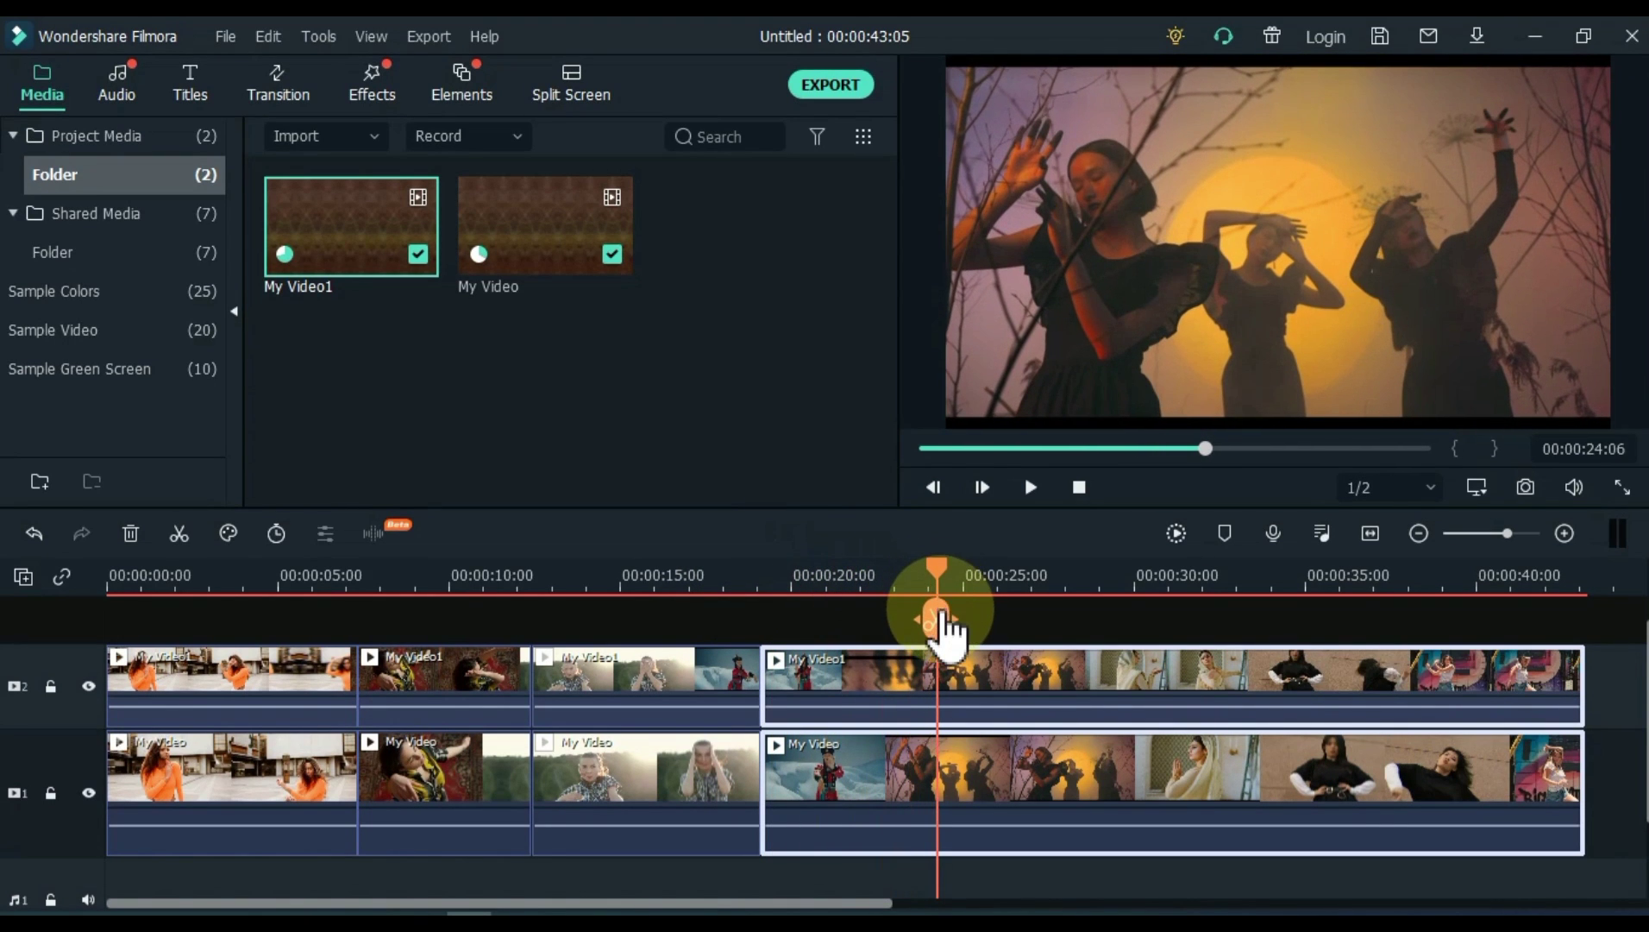
left_click(937, 619)
left_click_drag(939, 570, 1144, 617)
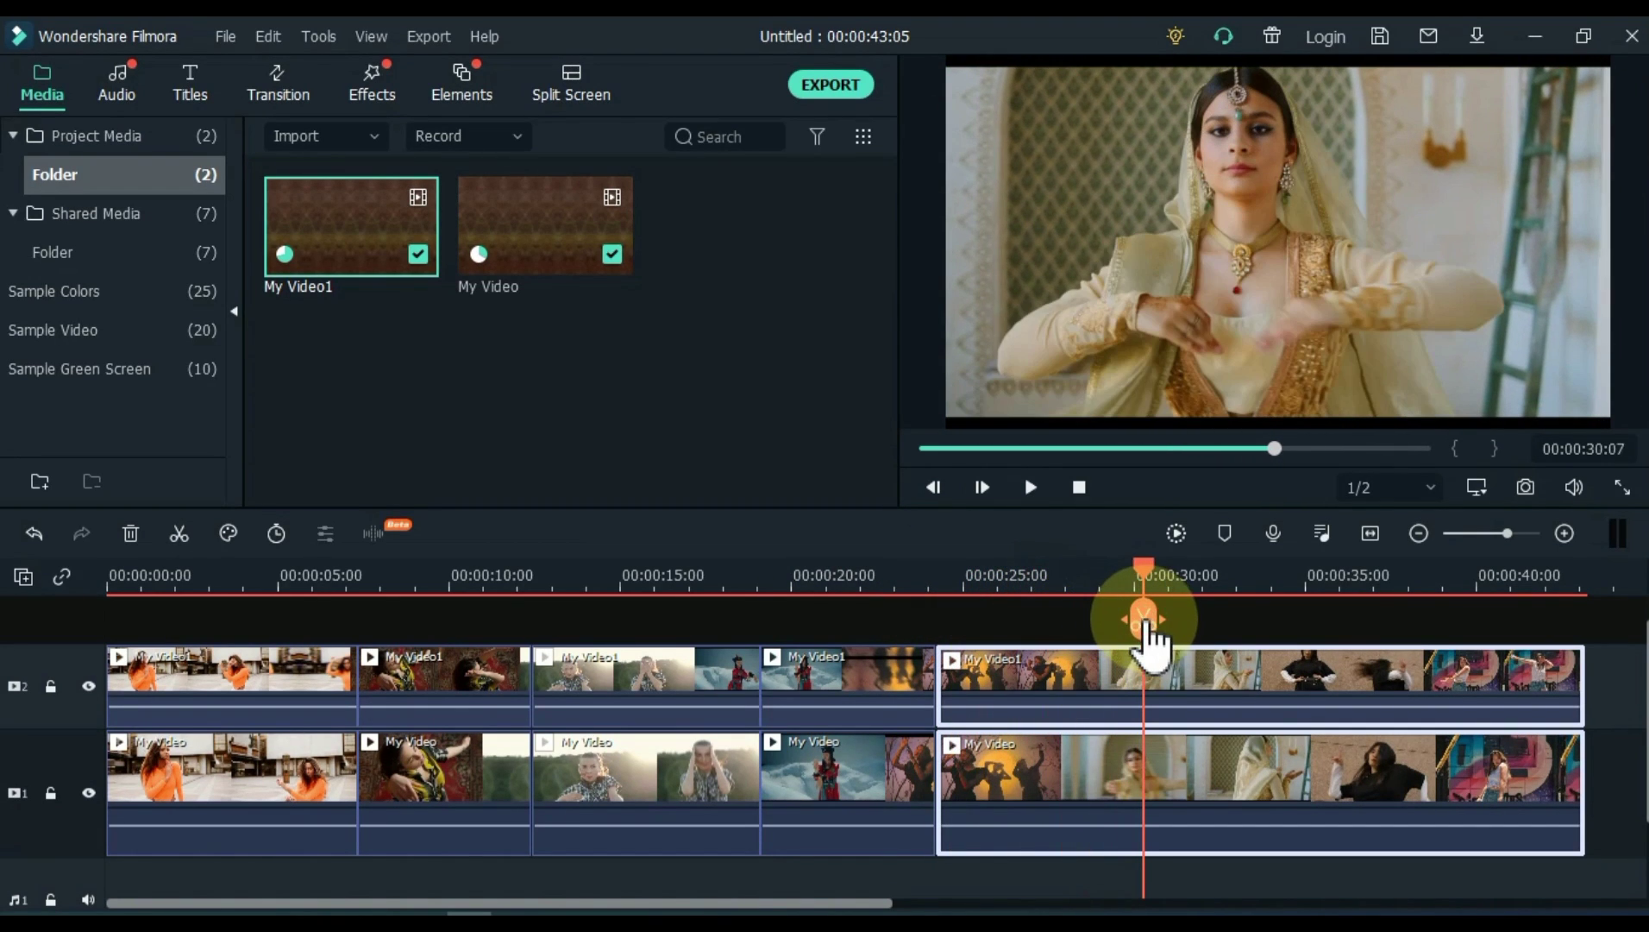
left_click(1142, 619)
left_click_drag(1140, 568, 1328, 584)
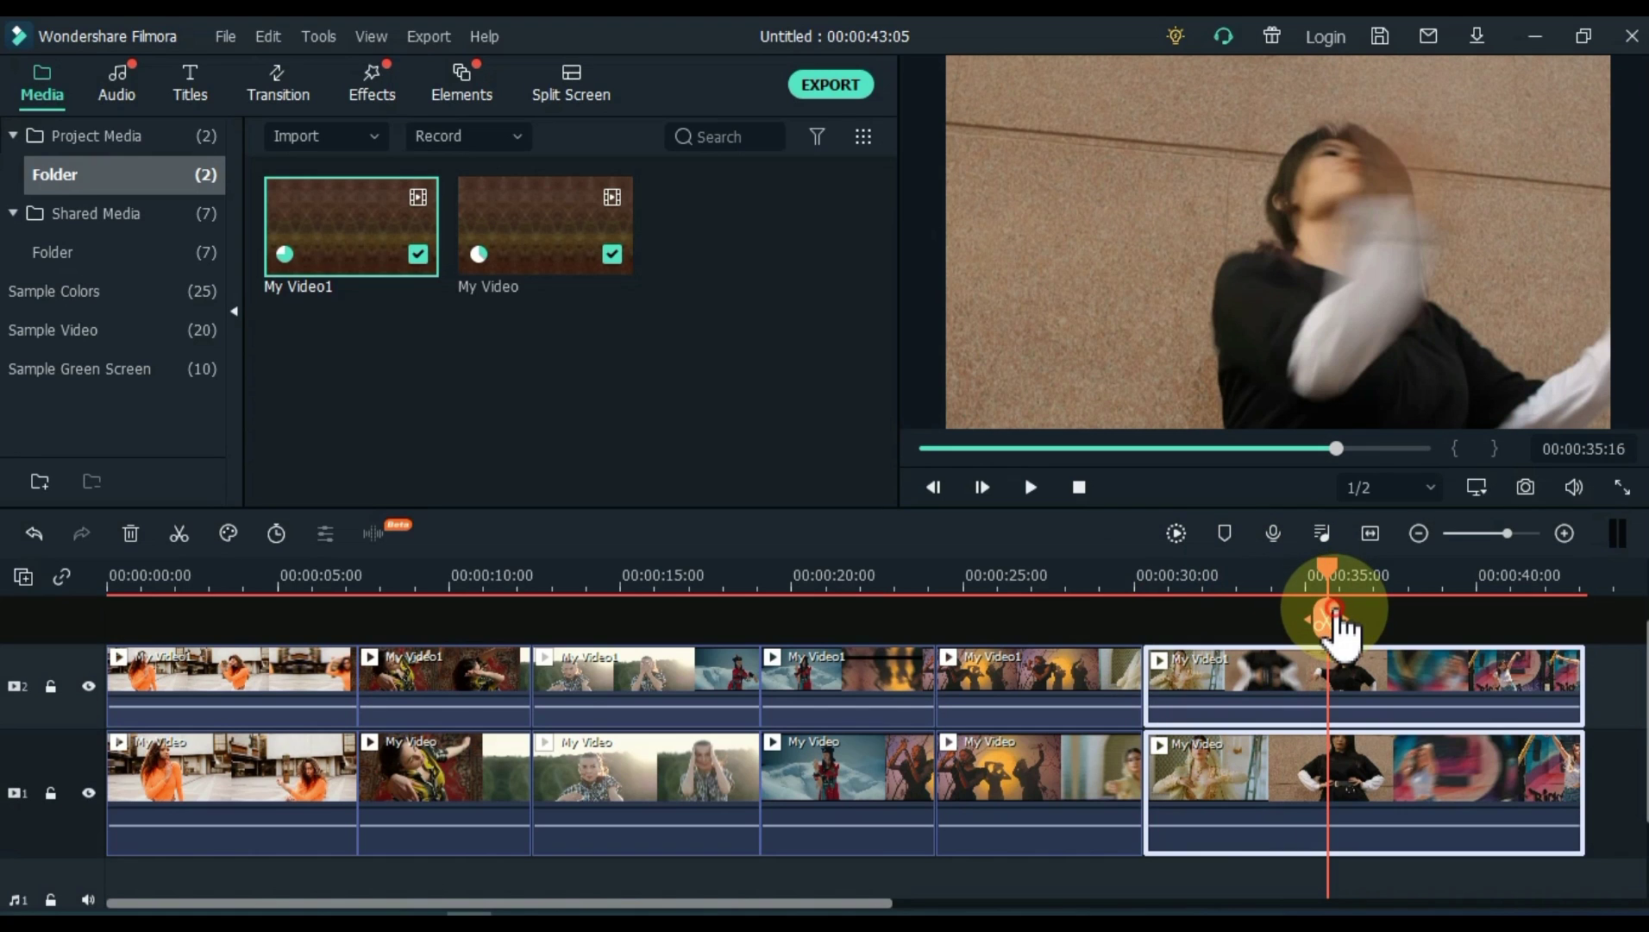
left_click(1335, 619)
left_click_drag(1330, 559, 1493, 556)
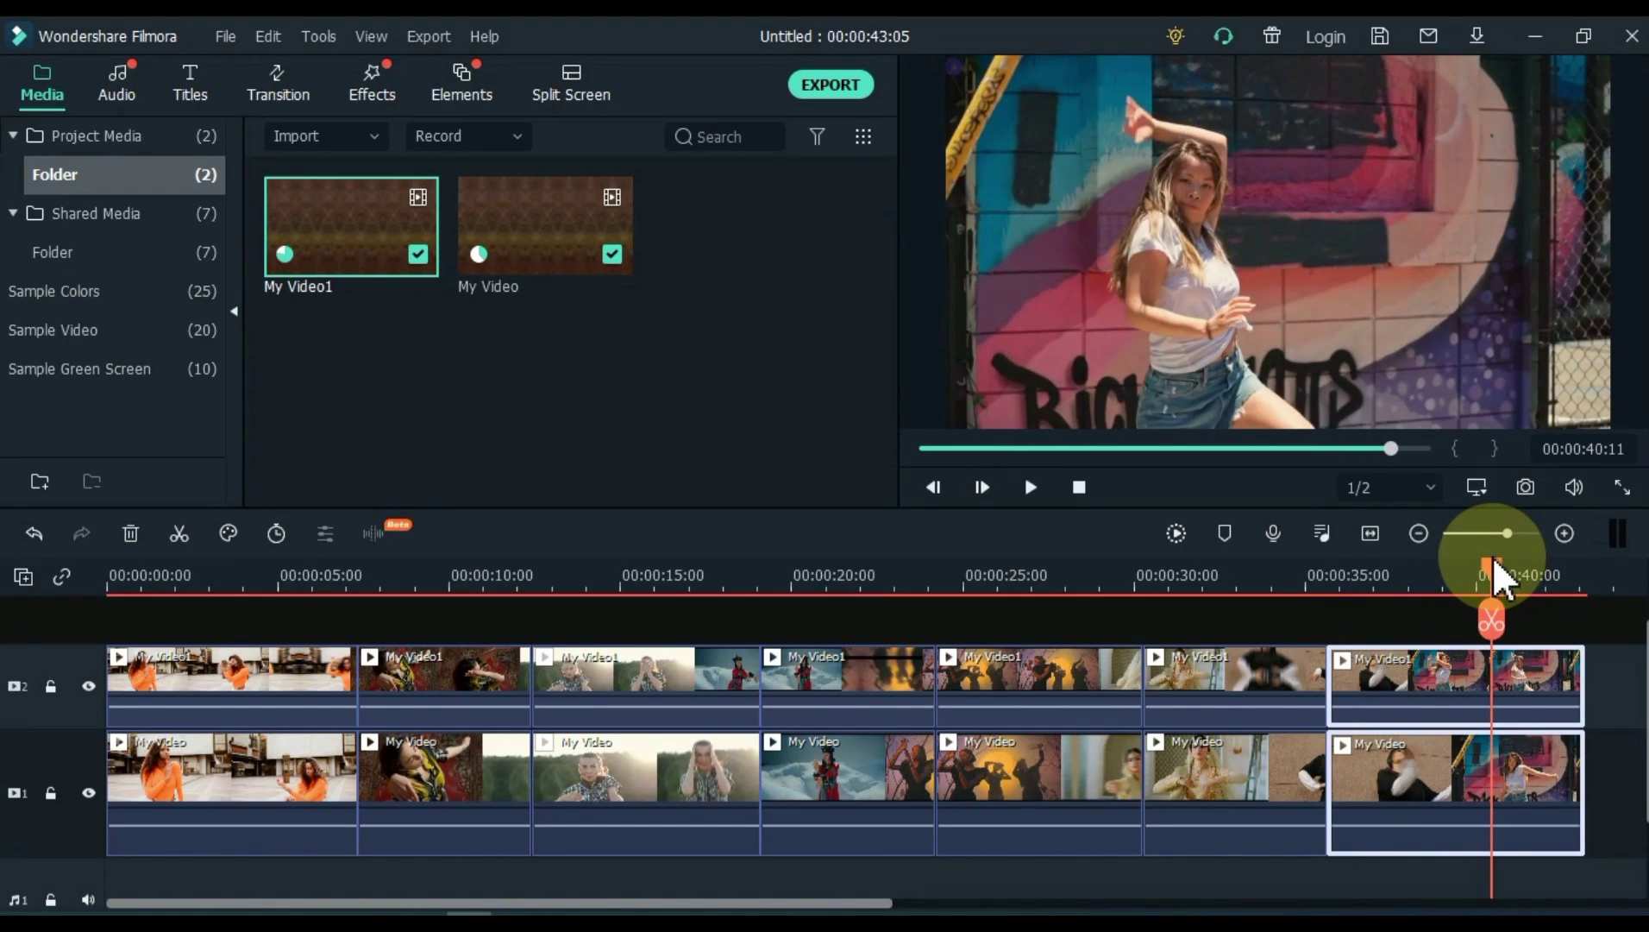
Step: Open the first My Video1 clip on video track 2 for cropping and set the crop ratio to Custom
left_click(245, 576)
left_click_drag(246, 576, 301, 579)
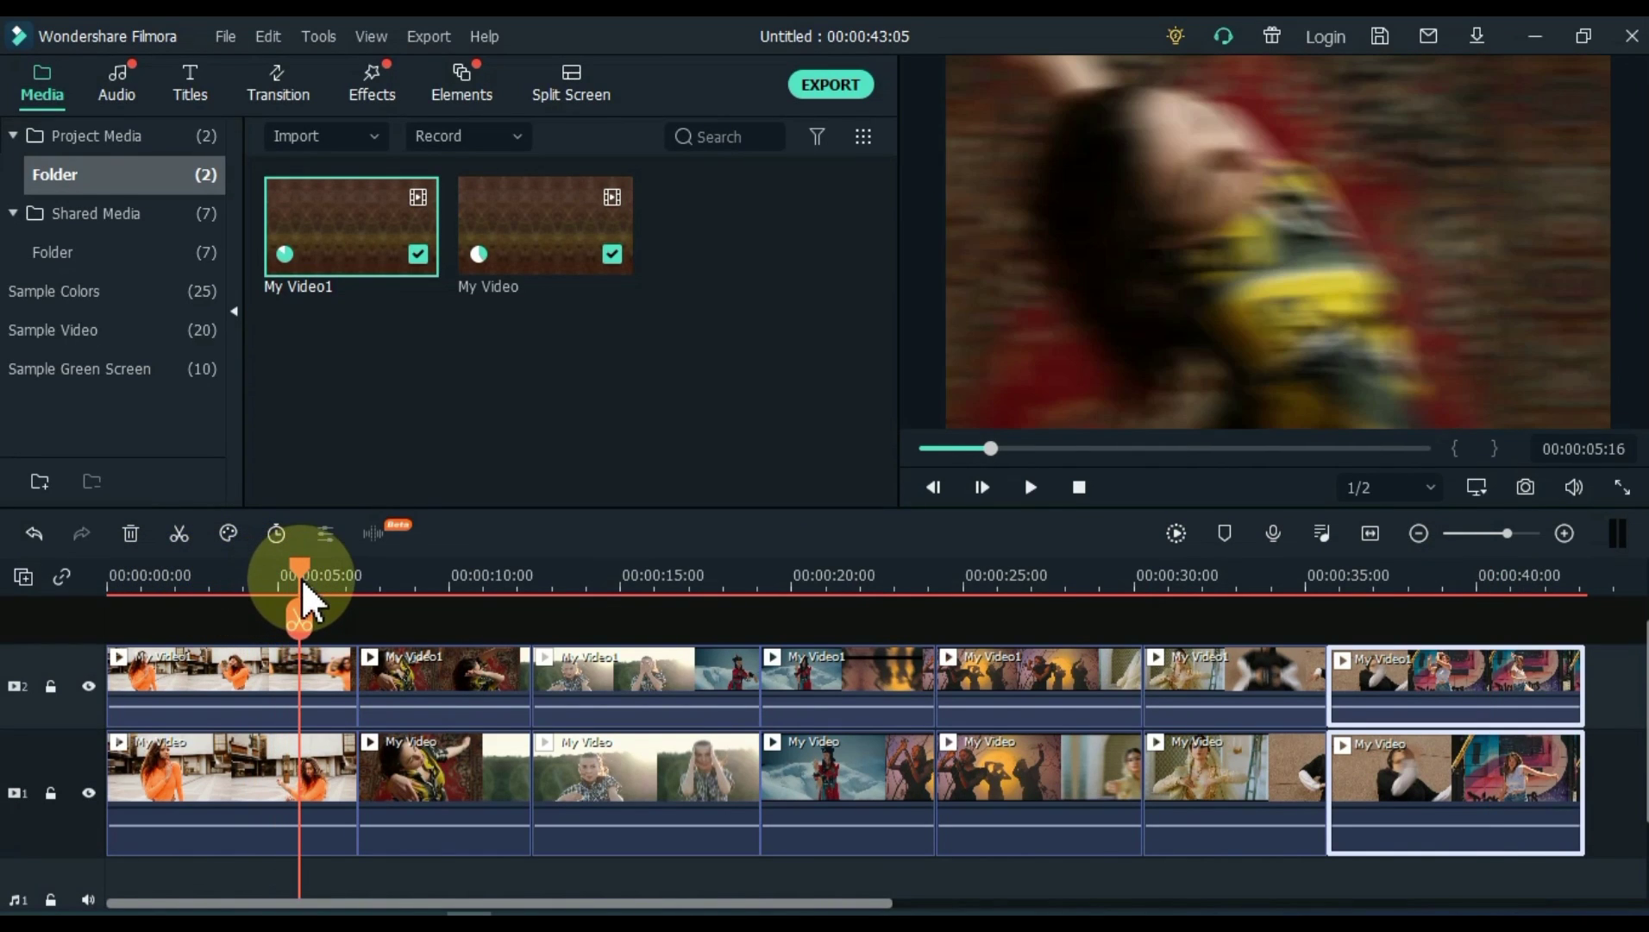
left_click(310, 668)
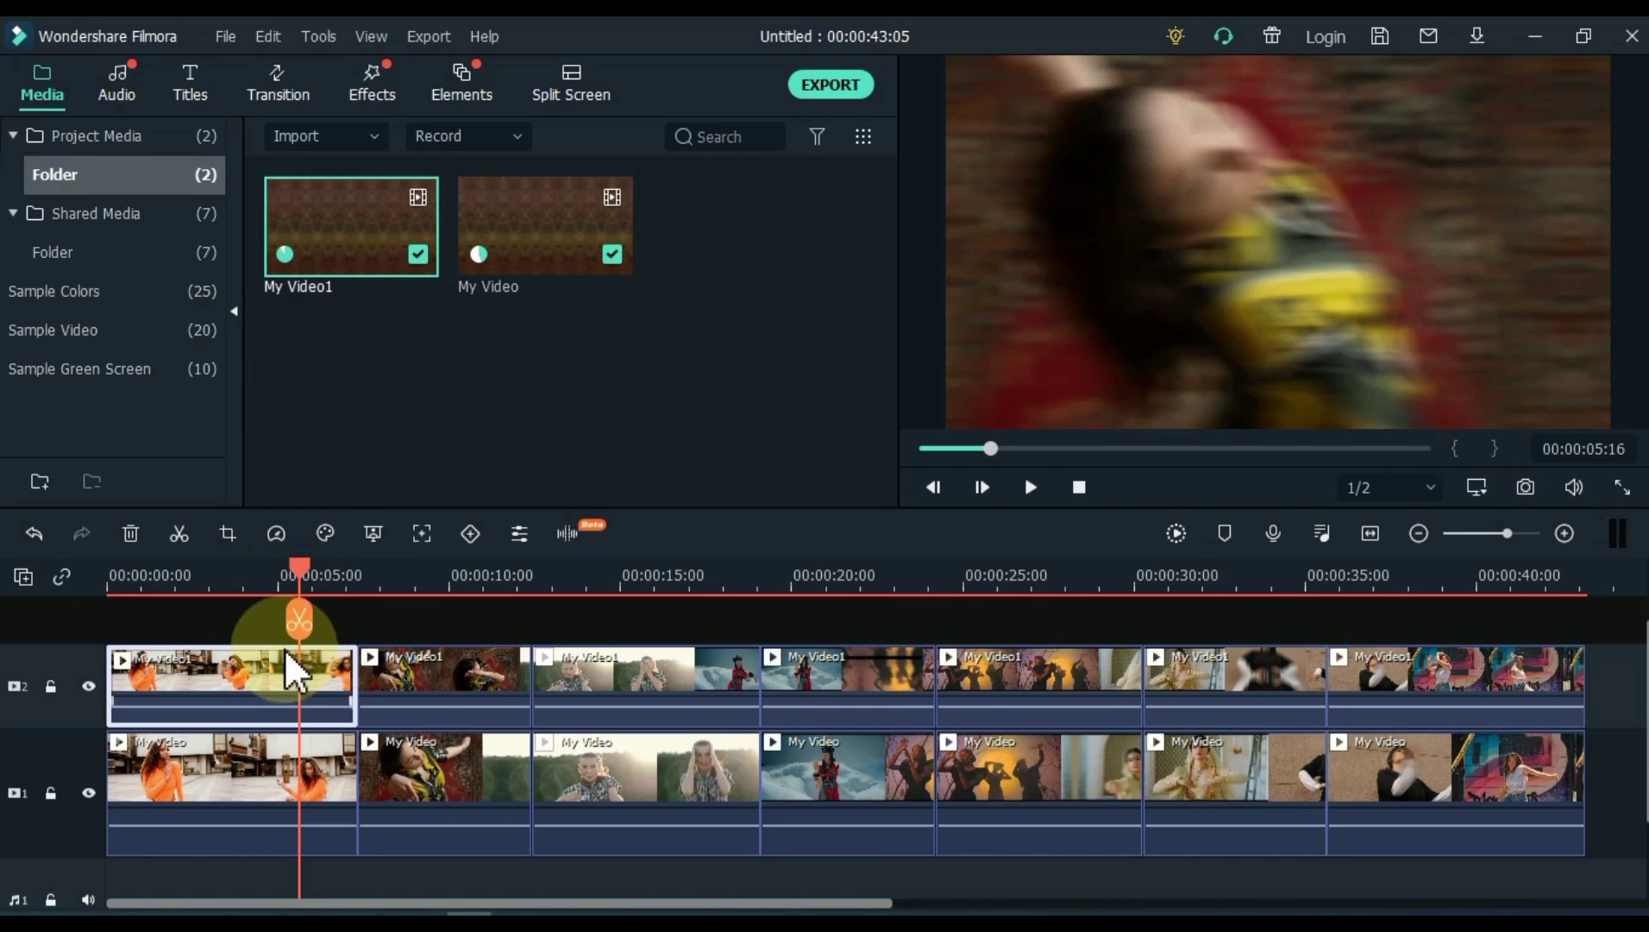
left_click(228, 538)
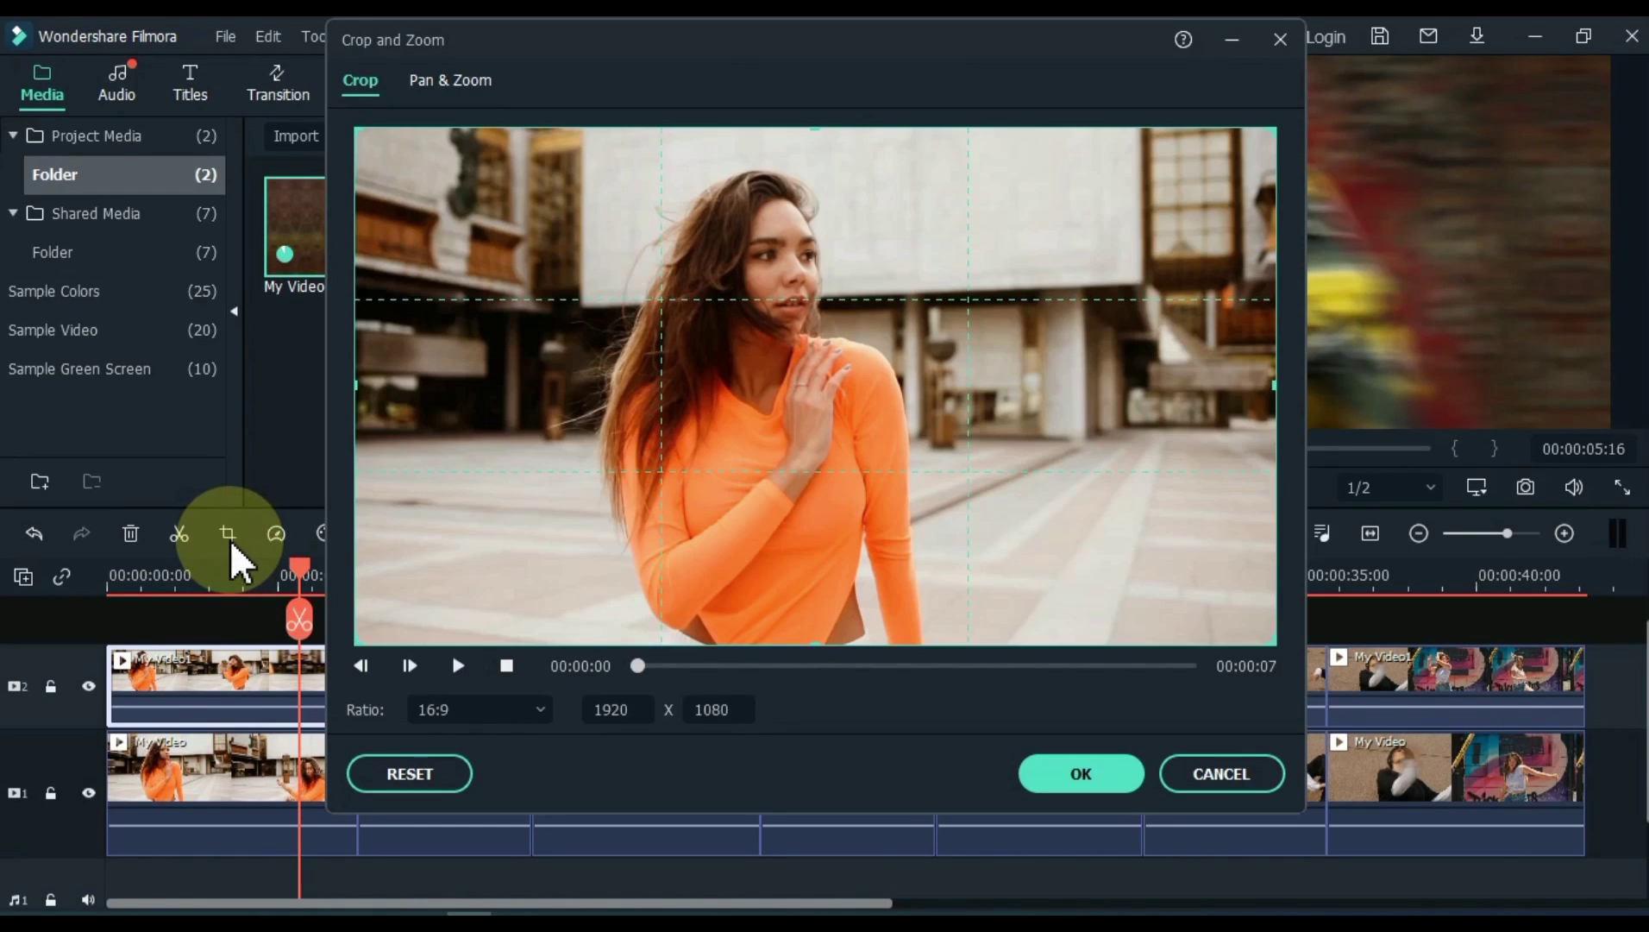
left_click(436, 704)
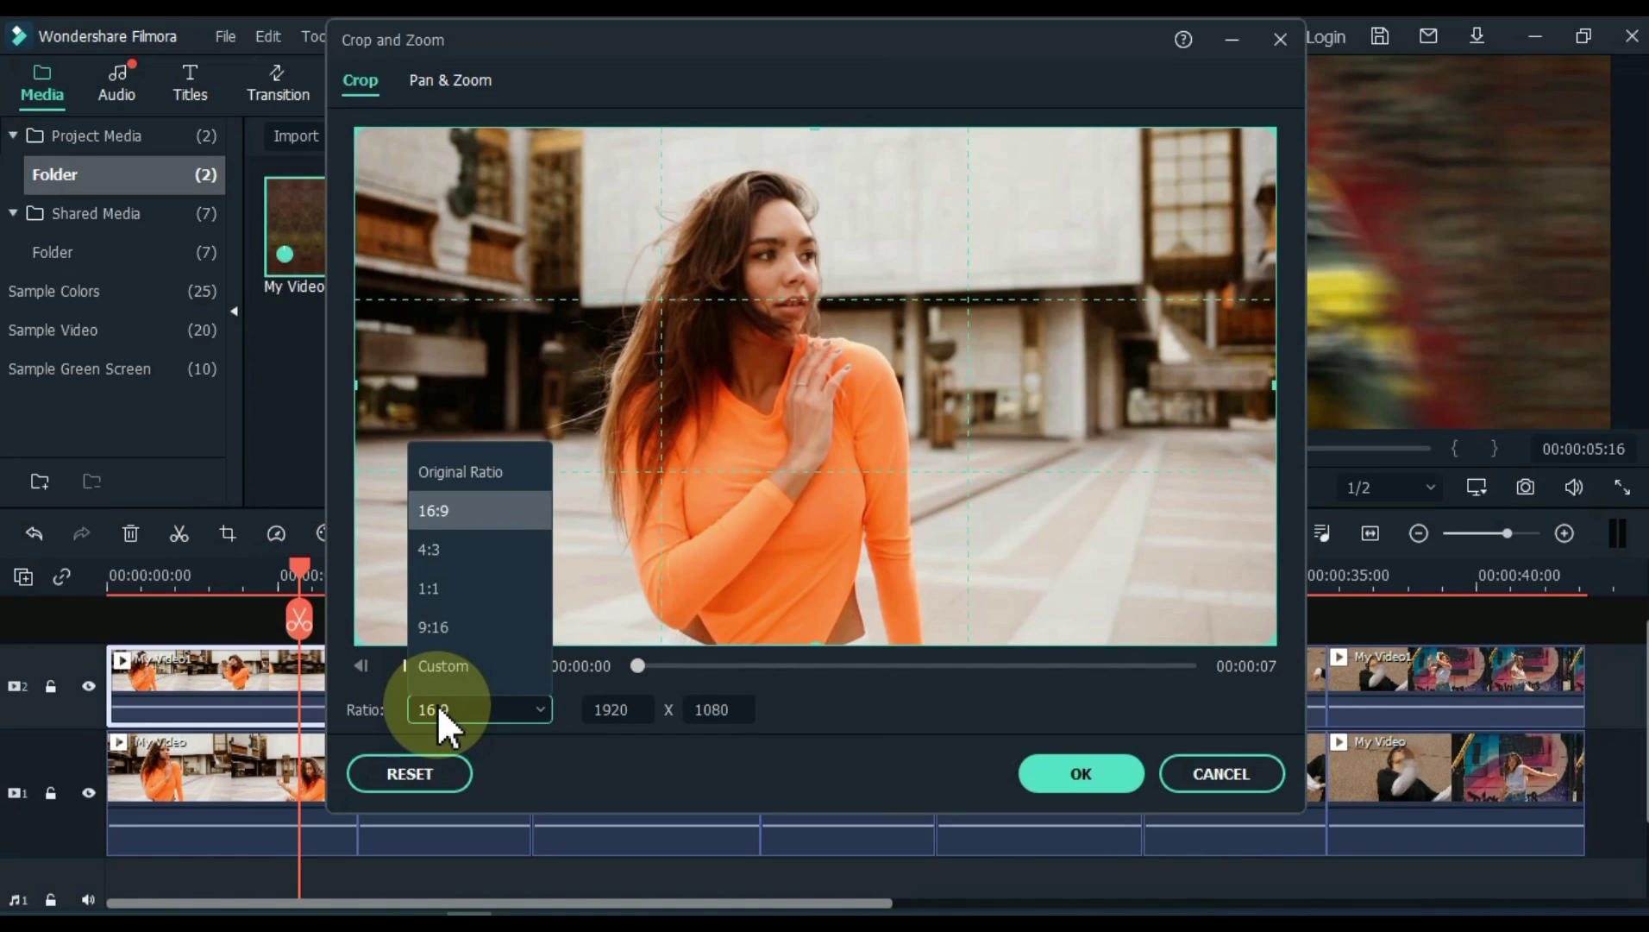
left_click(457, 665)
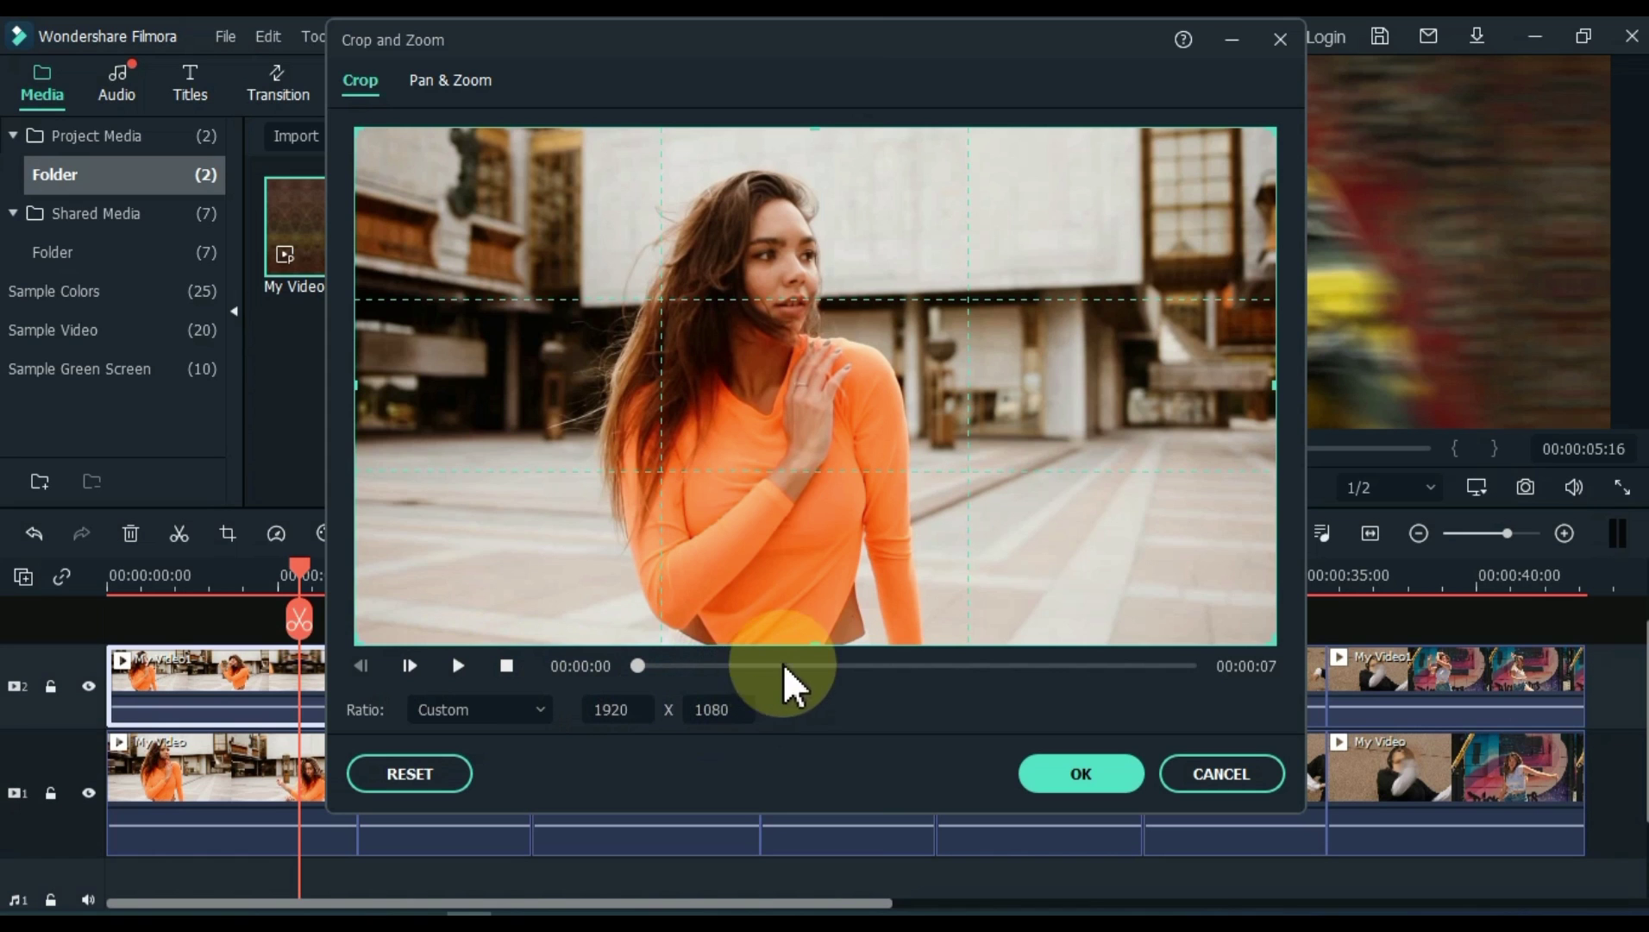
Step: Set the crop height to 540, keeping the upper half of the frame at 1920 x 540
left_click_drag(819, 642, 848, 664)
double_click(721, 709)
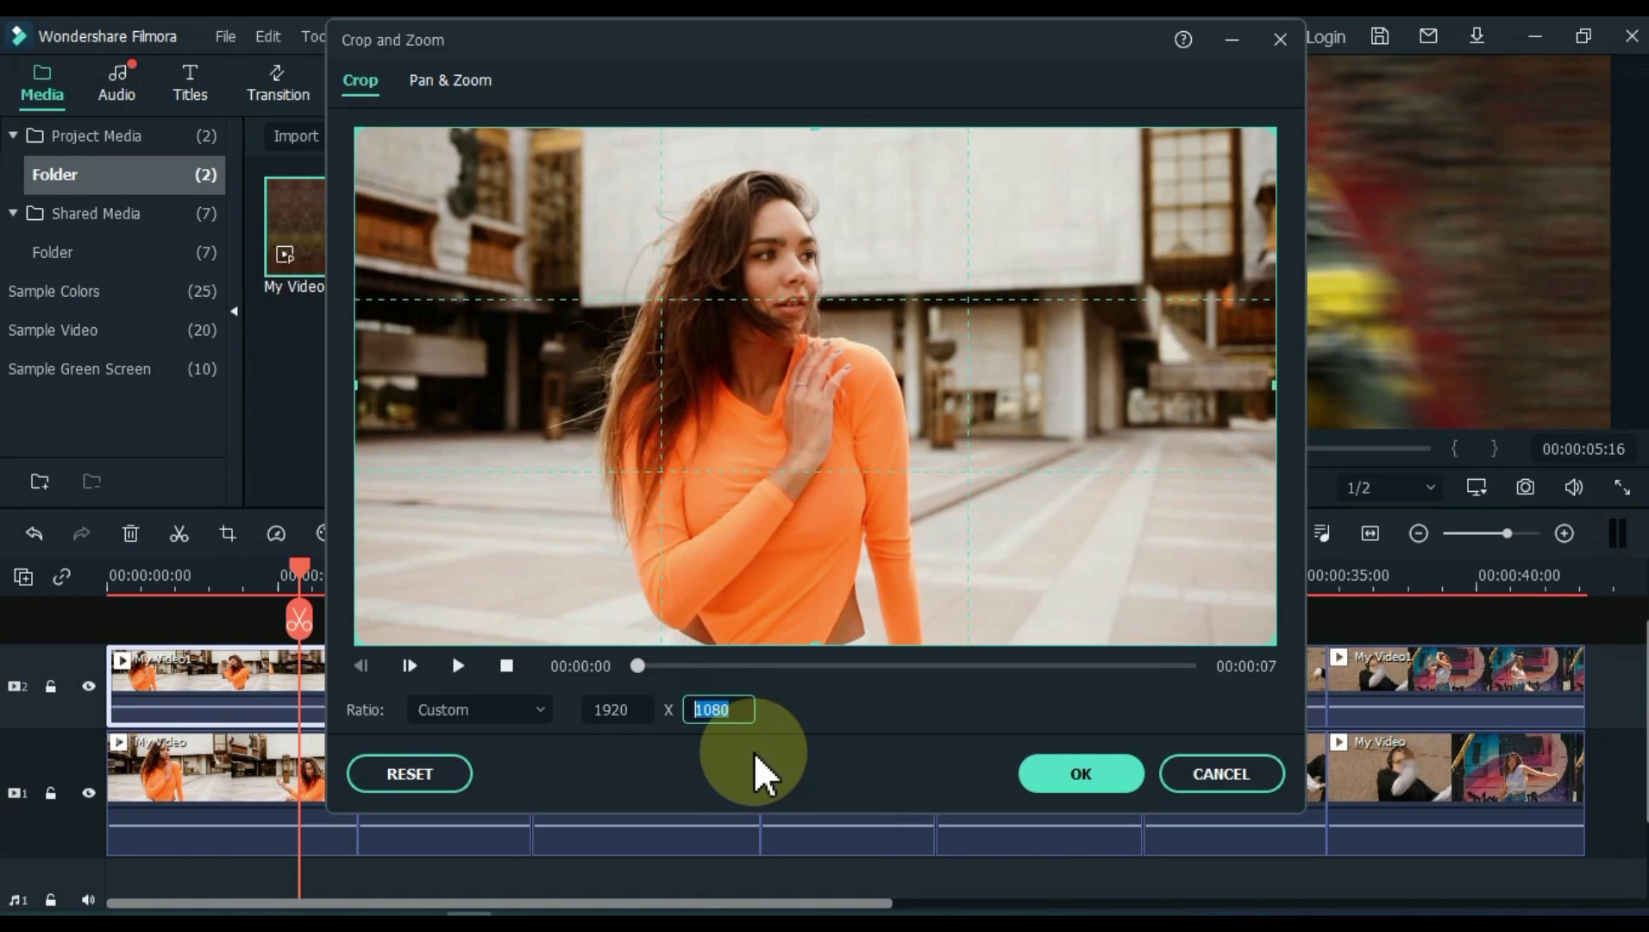
type("540")
left_click(775, 573)
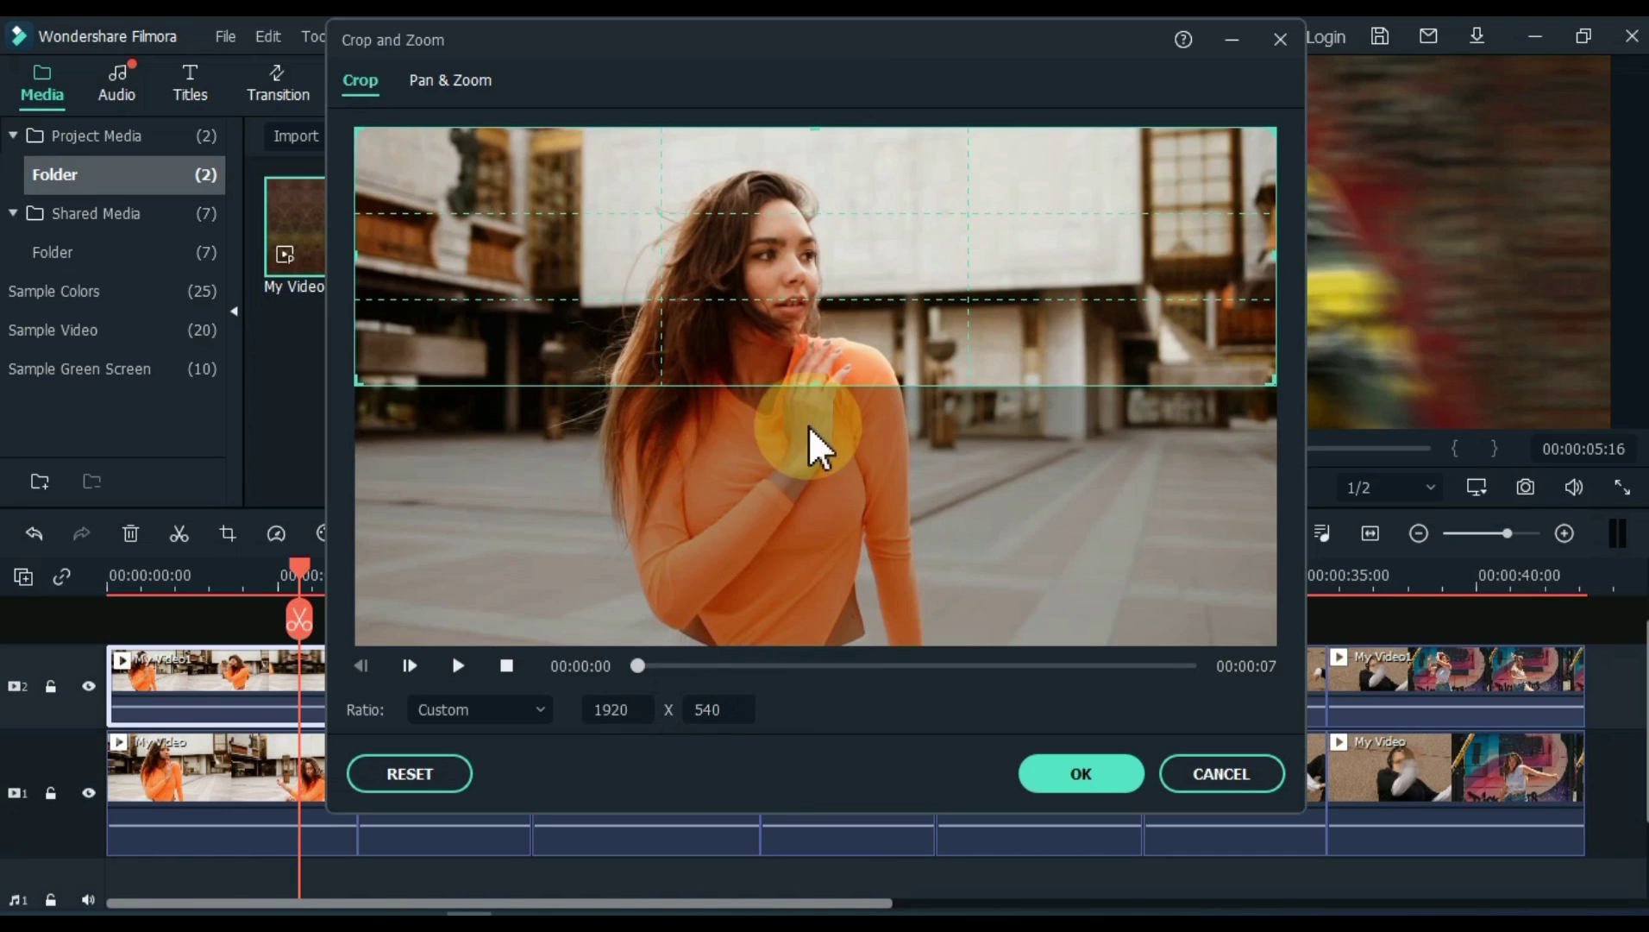
Step: Apply the upper-half crop to the first My Video1 clip and move it to the upper half of the frame
left_click_drag(825, 331, 847, 299)
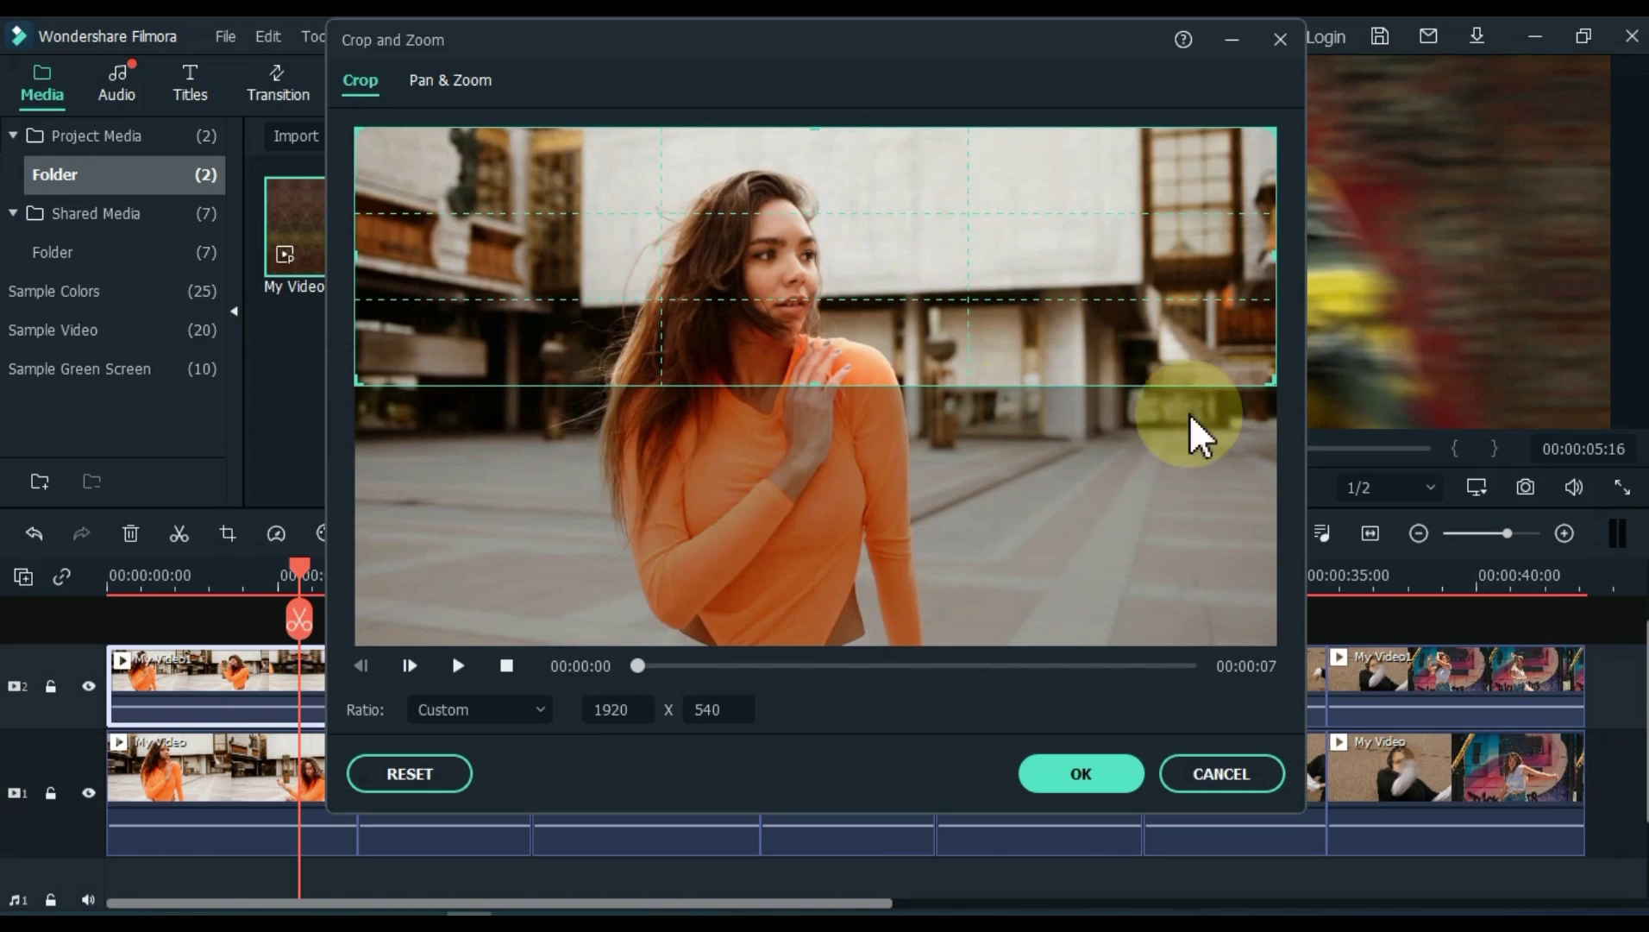
left_click(1083, 781)
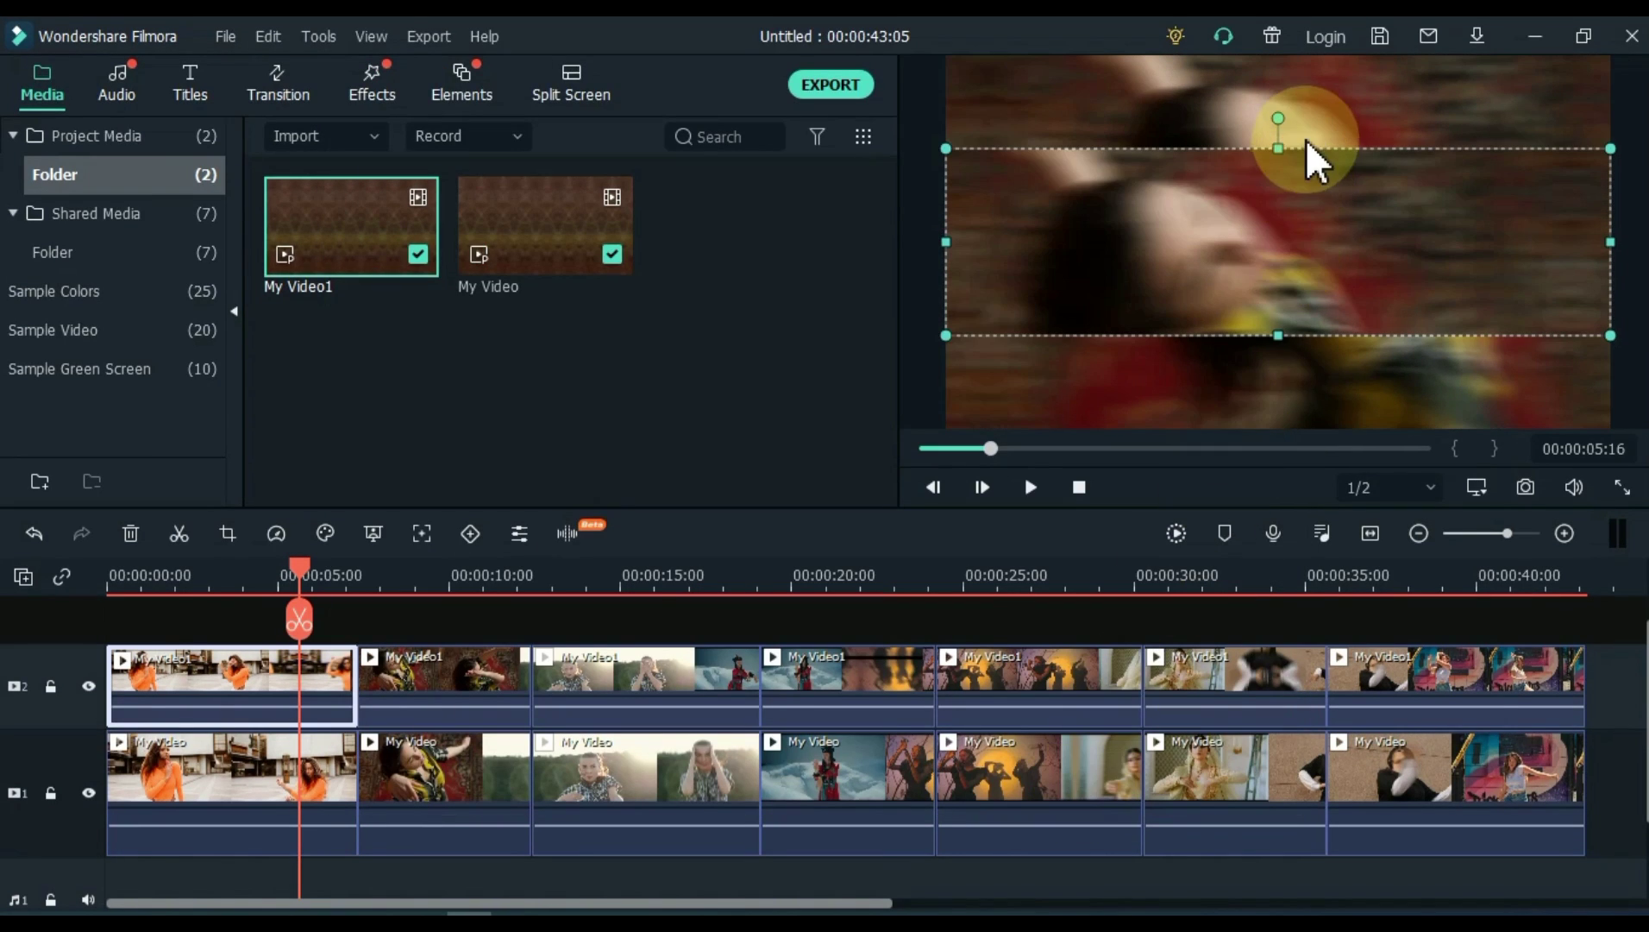
left_click_drag(1329, 148, 1341, 62)
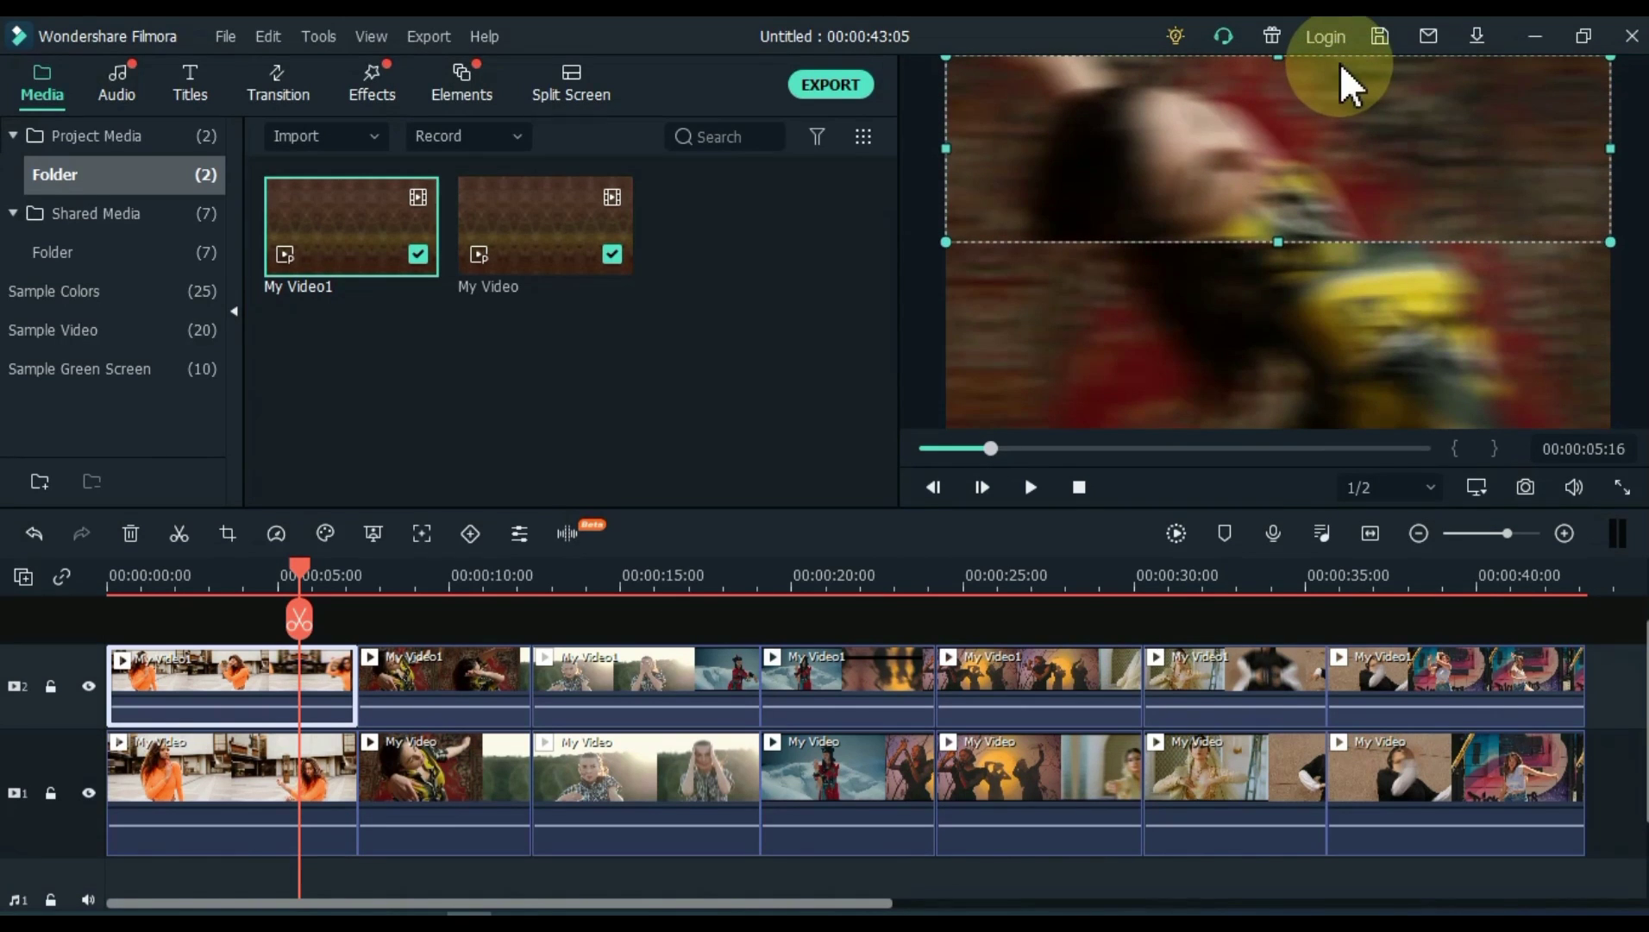
Step: Crop the first My Video clip on video track 1 with a Custom ratio to 1920 x 540, keeping the lower half of the image
left_click(324, 770)
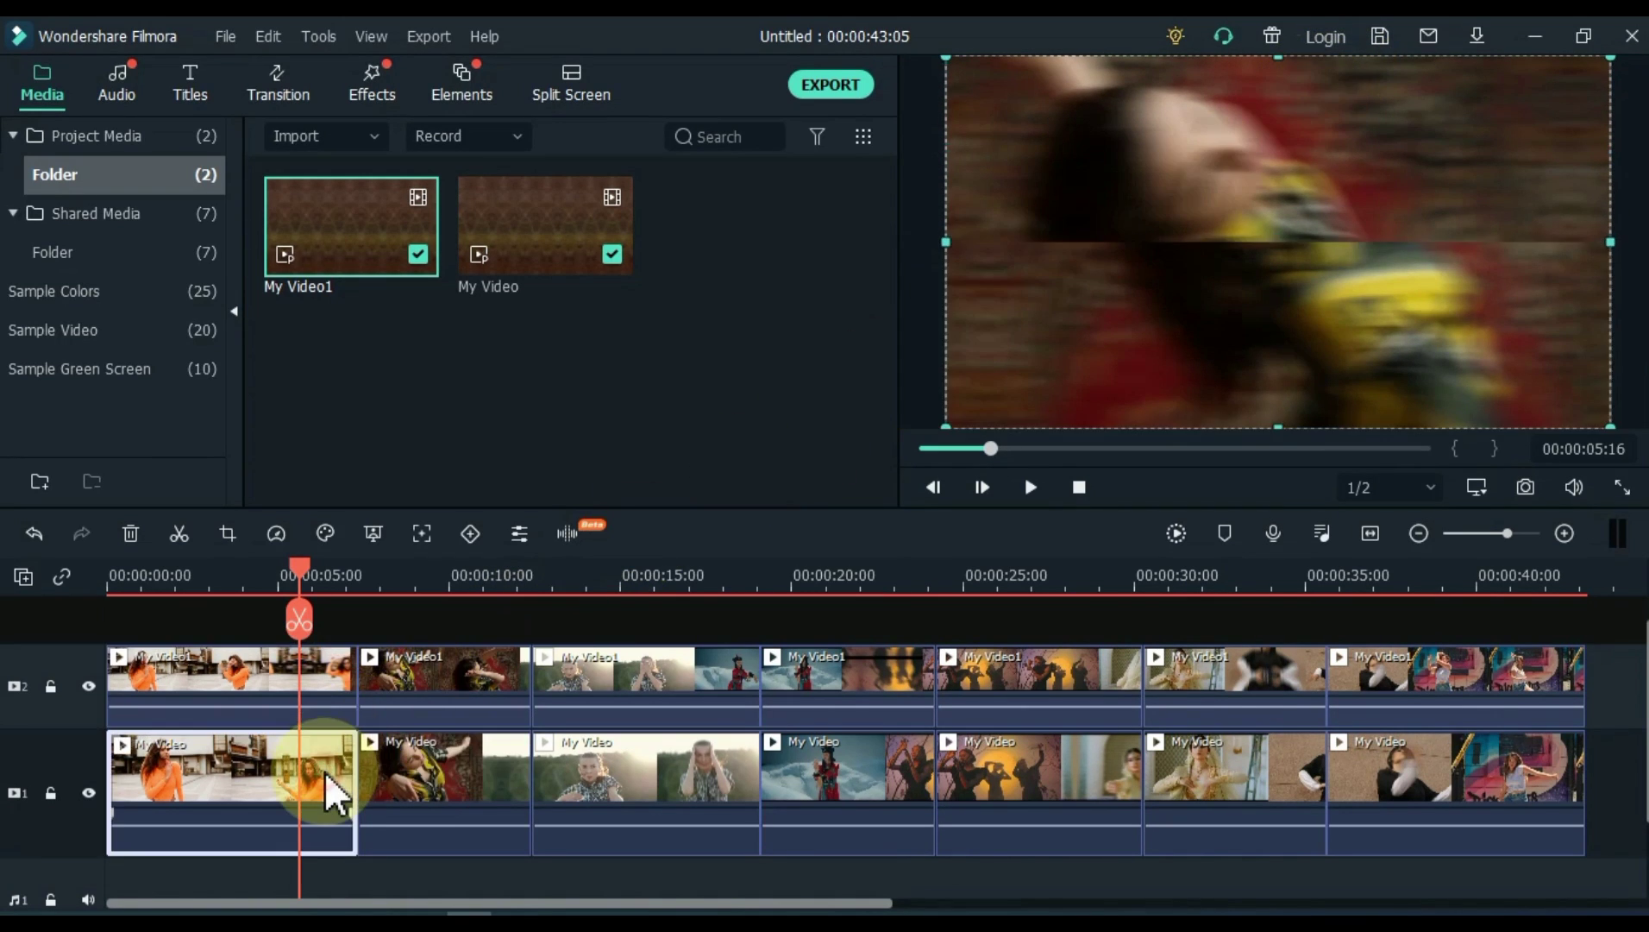
left_click(230, 534)
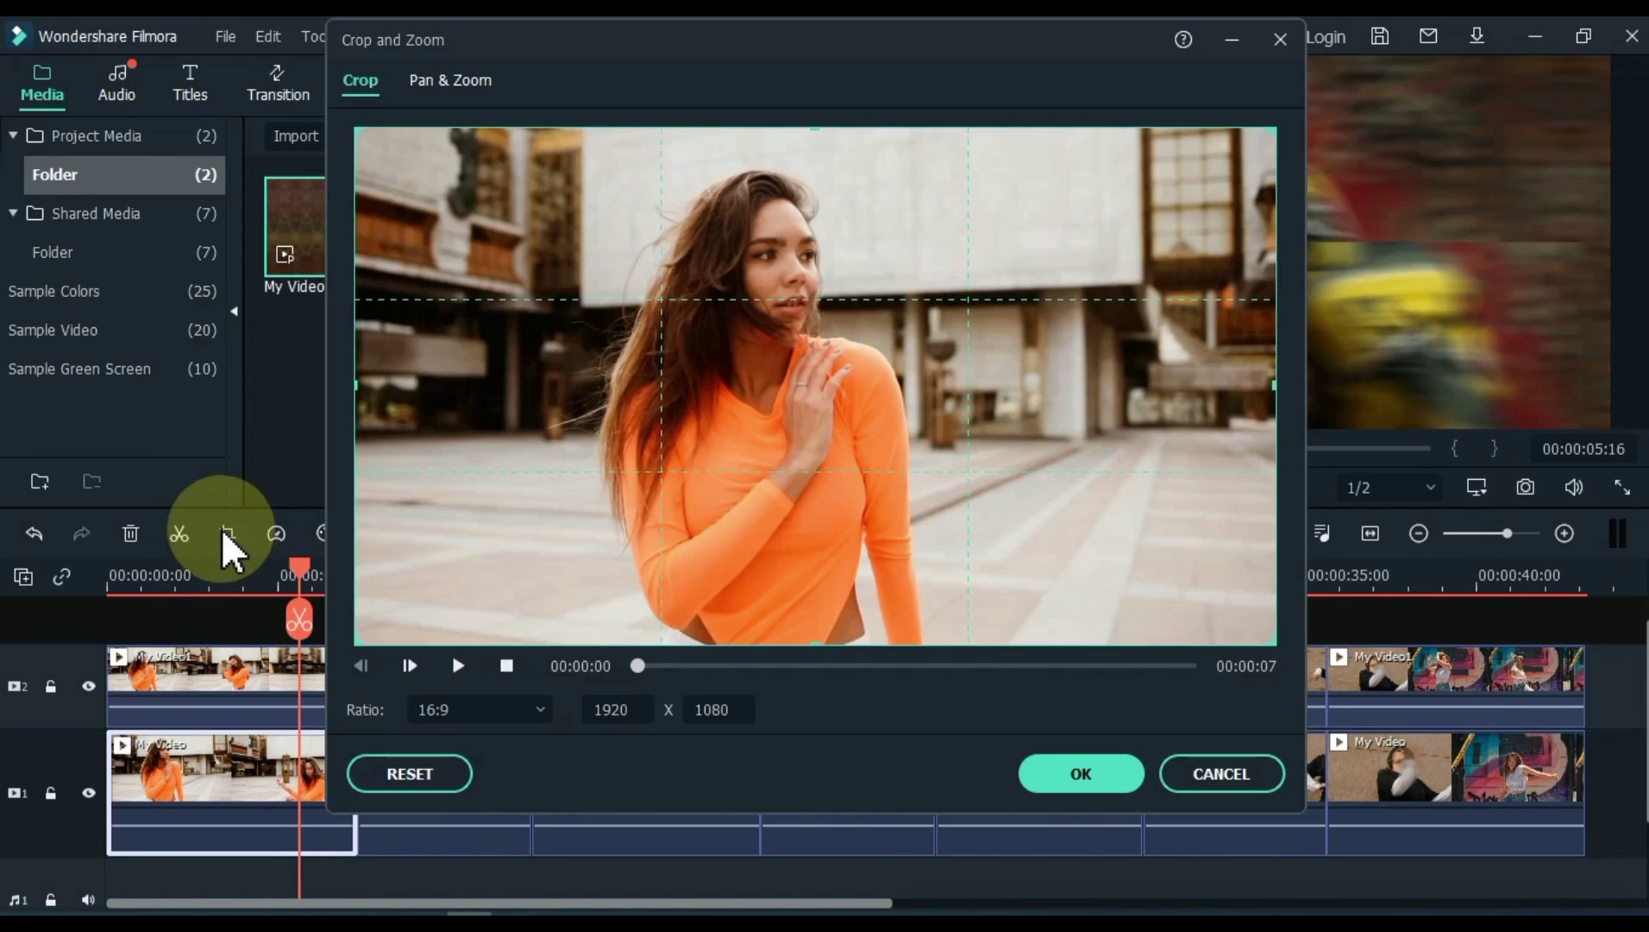
left_click(482, 713)
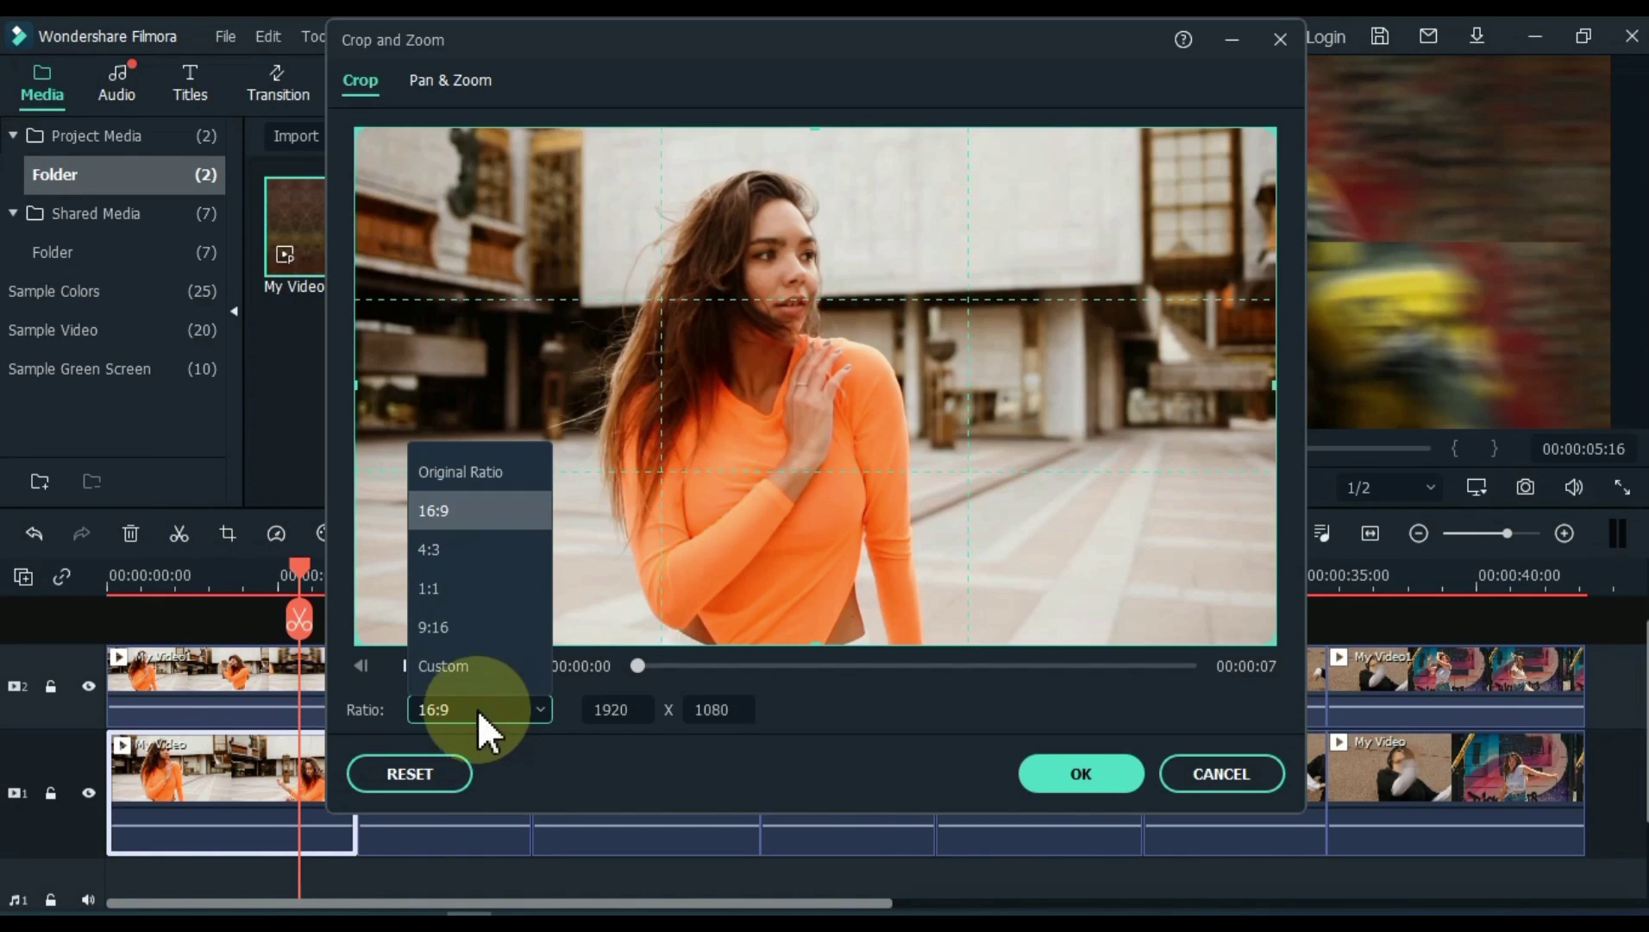
left_click(467, 665)
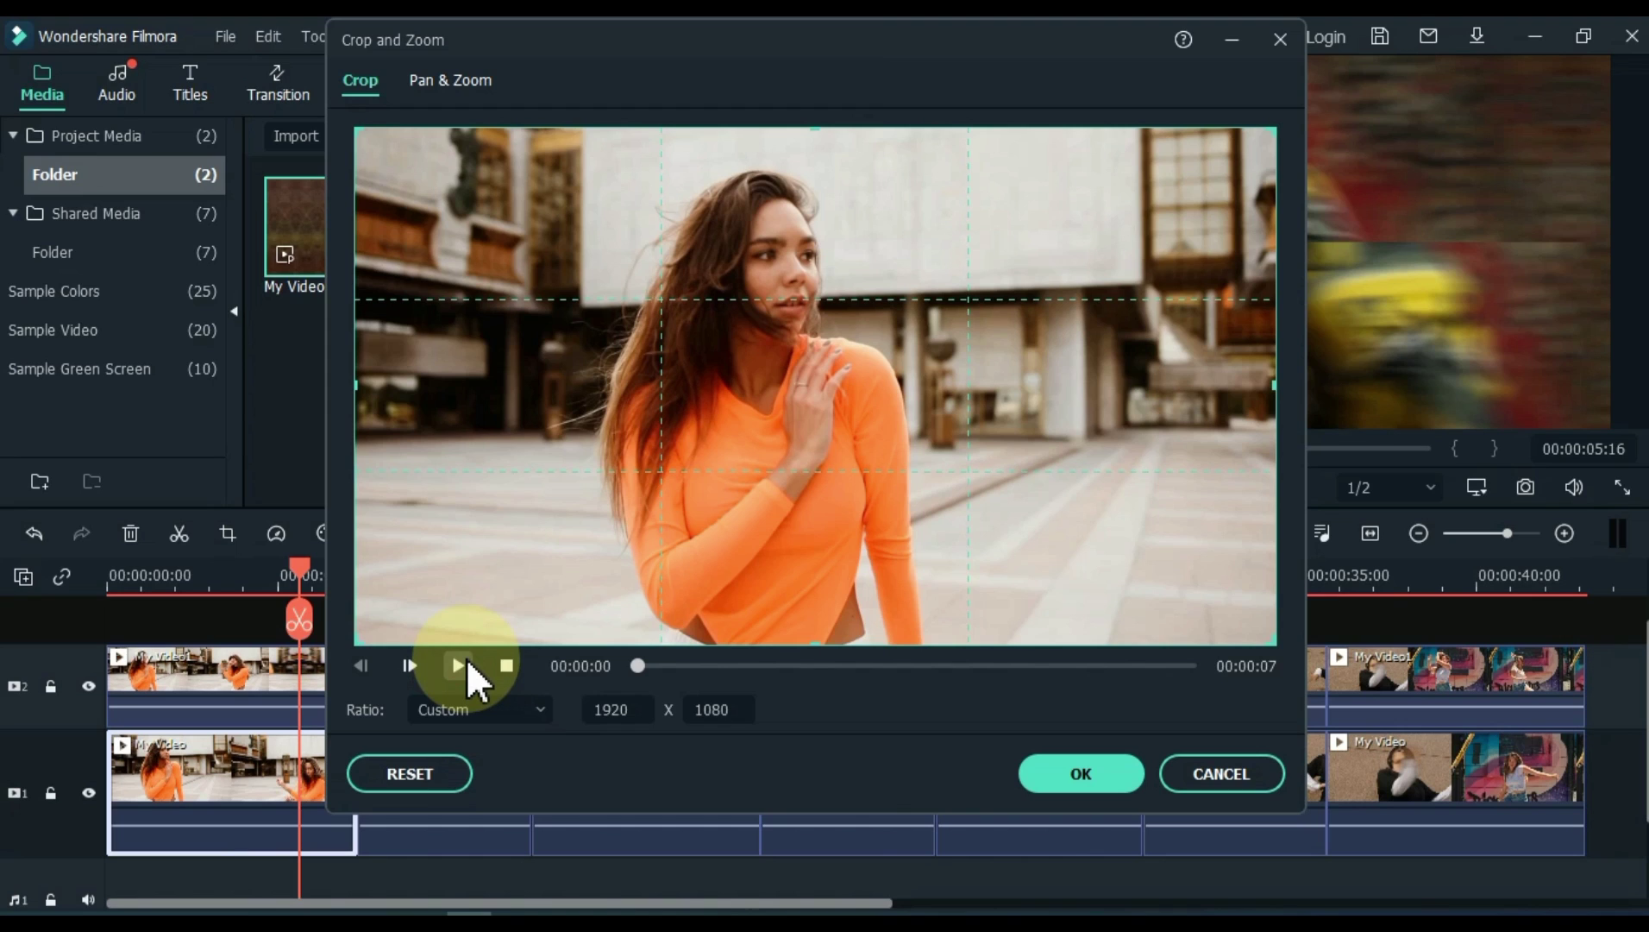
double_click(729, 710)
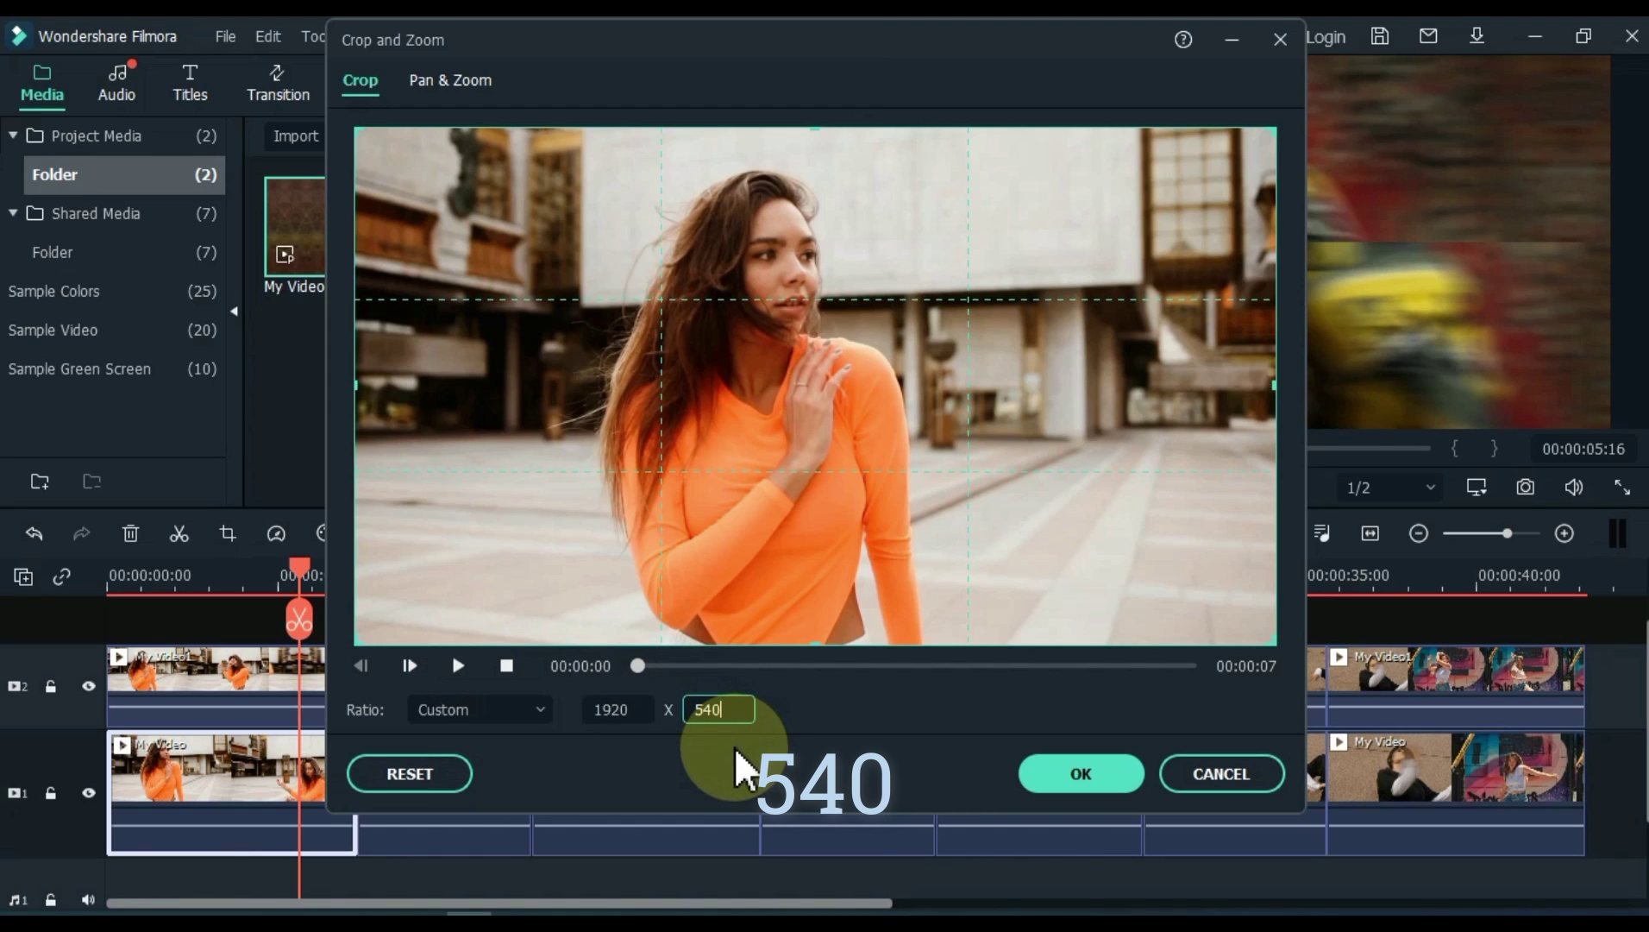
left_click(847, 453)
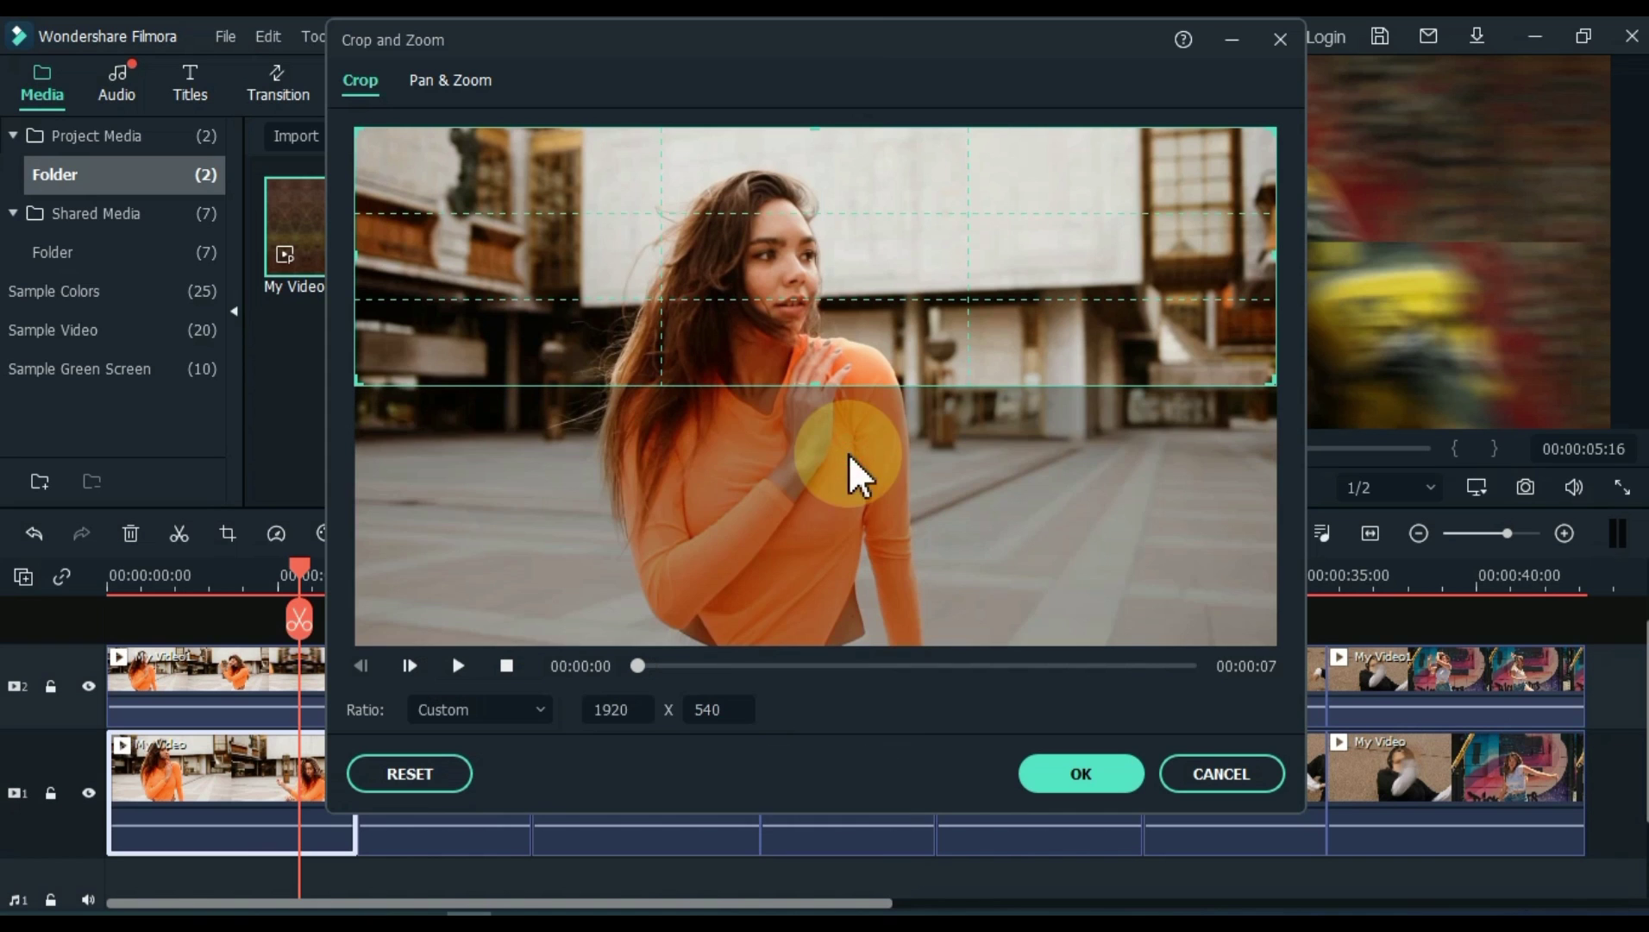
left_click_drag(892, 252, 886, 571)
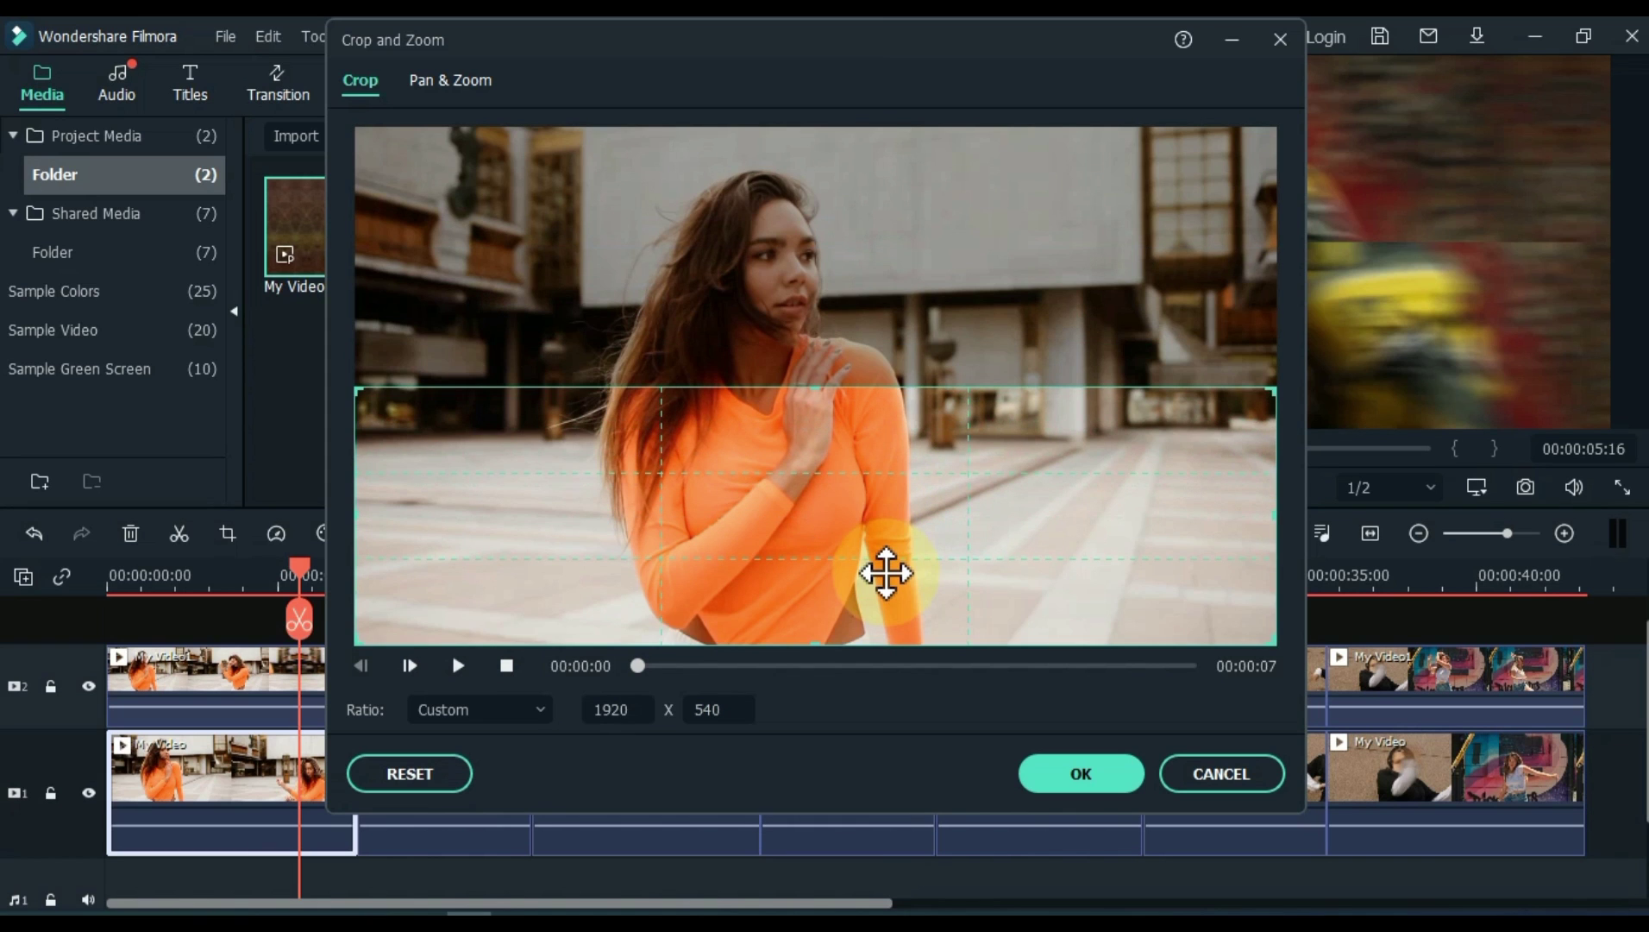
left_click(1115, 772)
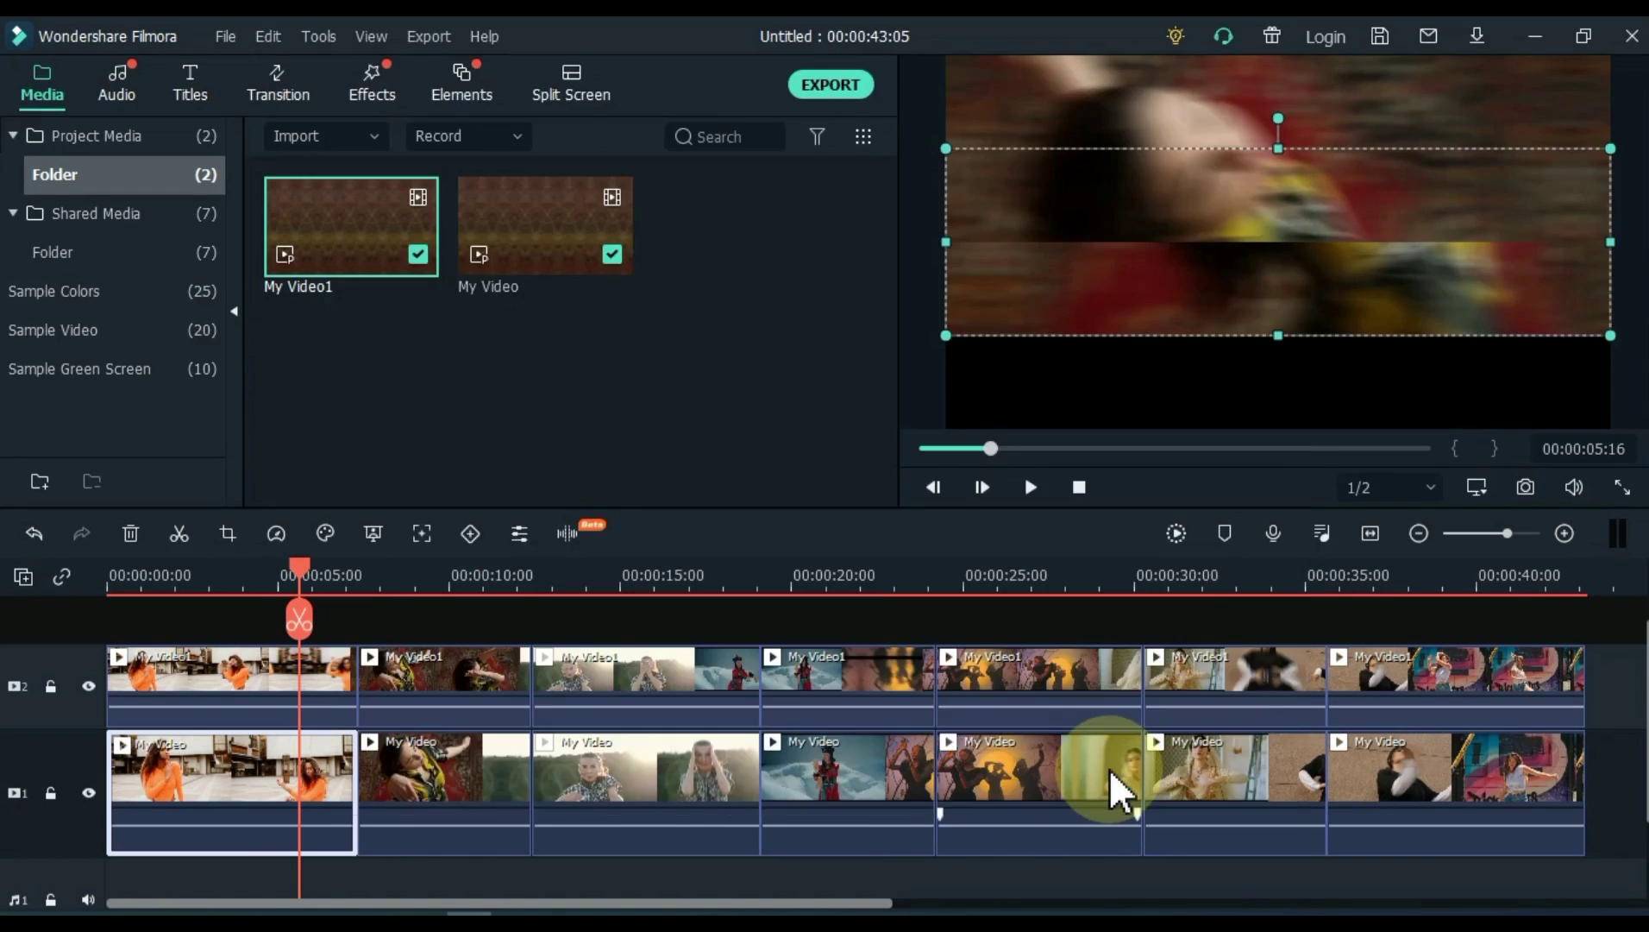
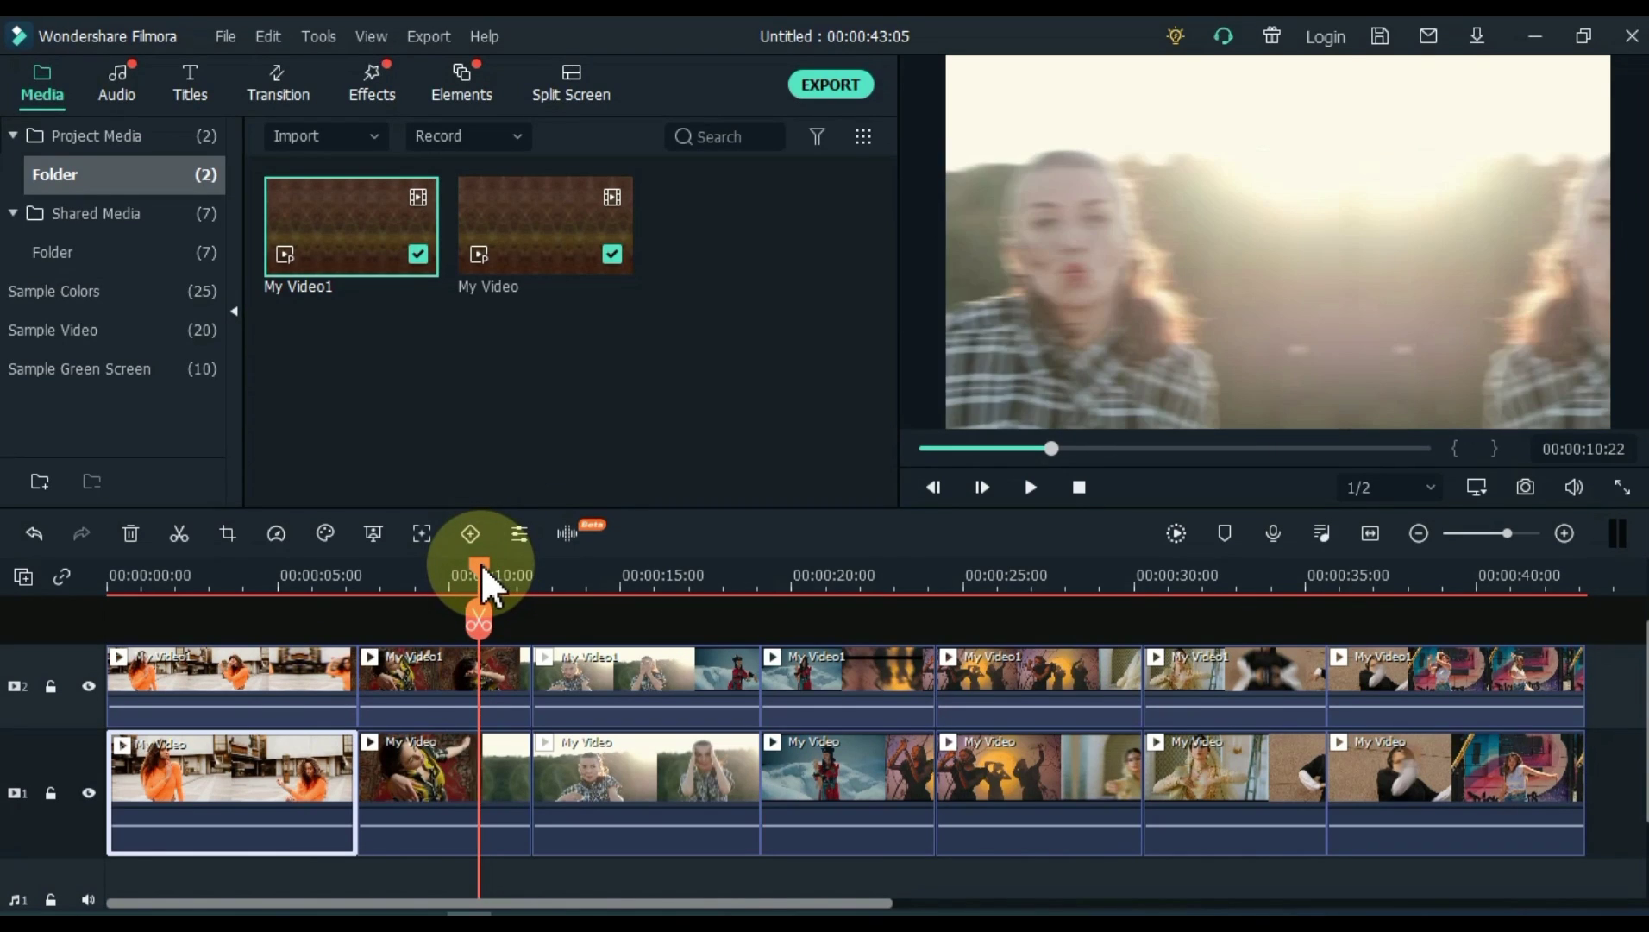
Step: Crop the second My Video1 clip to a Custom 1920 x 540, keeping its upper half, and place it in the frame's upper half
left_click(483, 714)
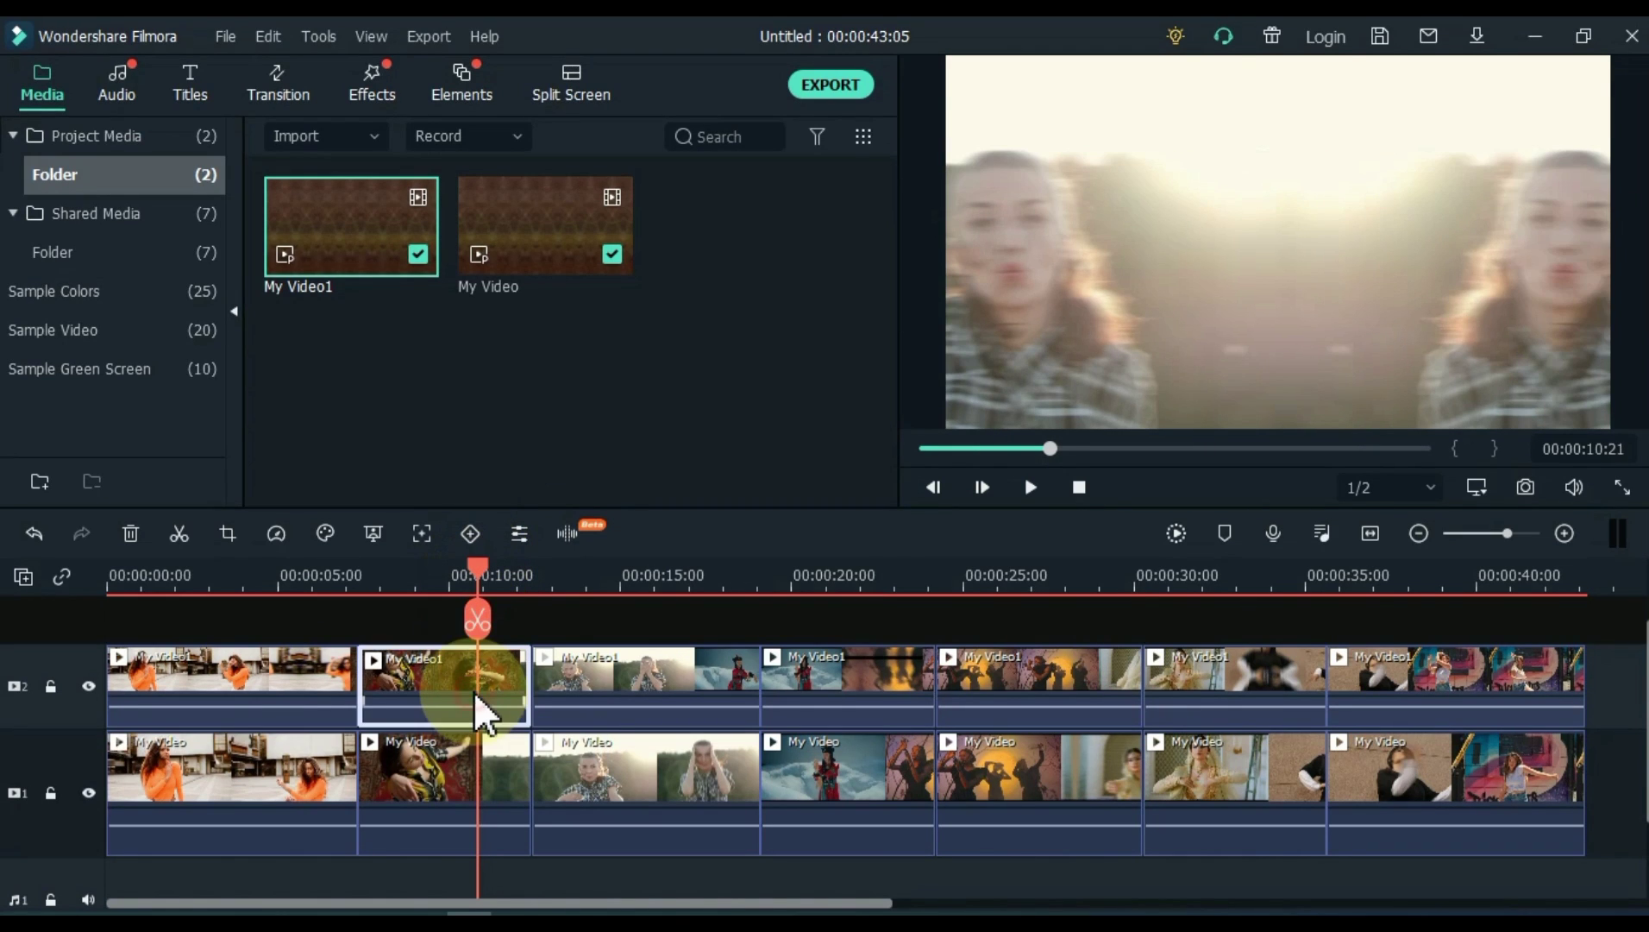
left_click(228, 533)
left_click(444, 706)
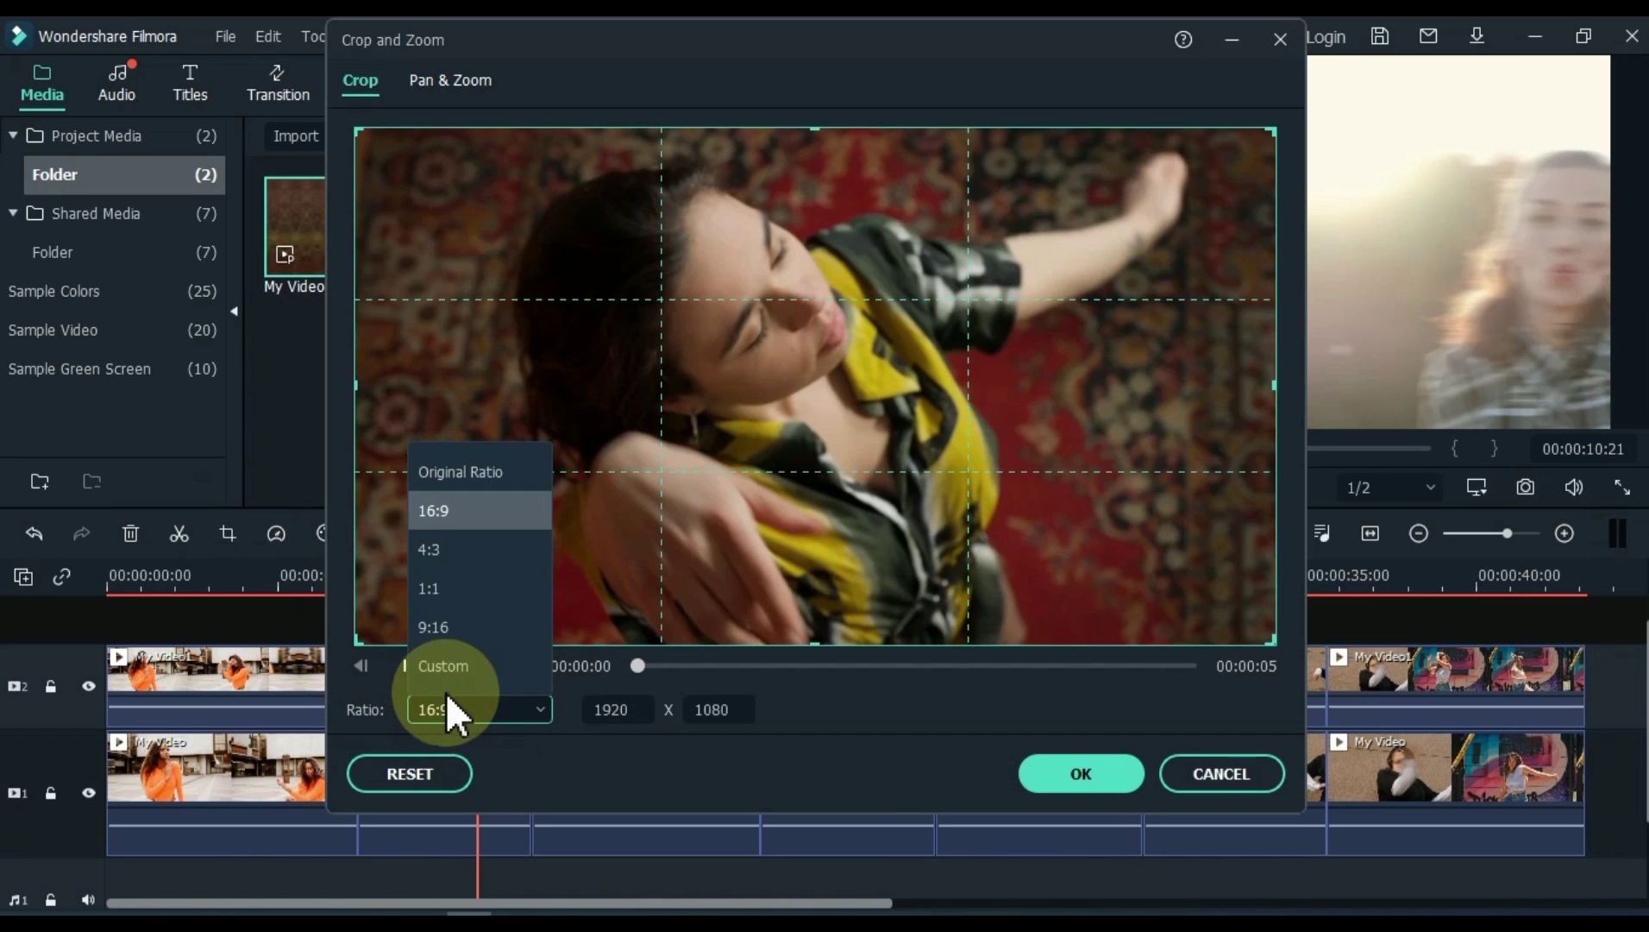
left_click(451, 671)
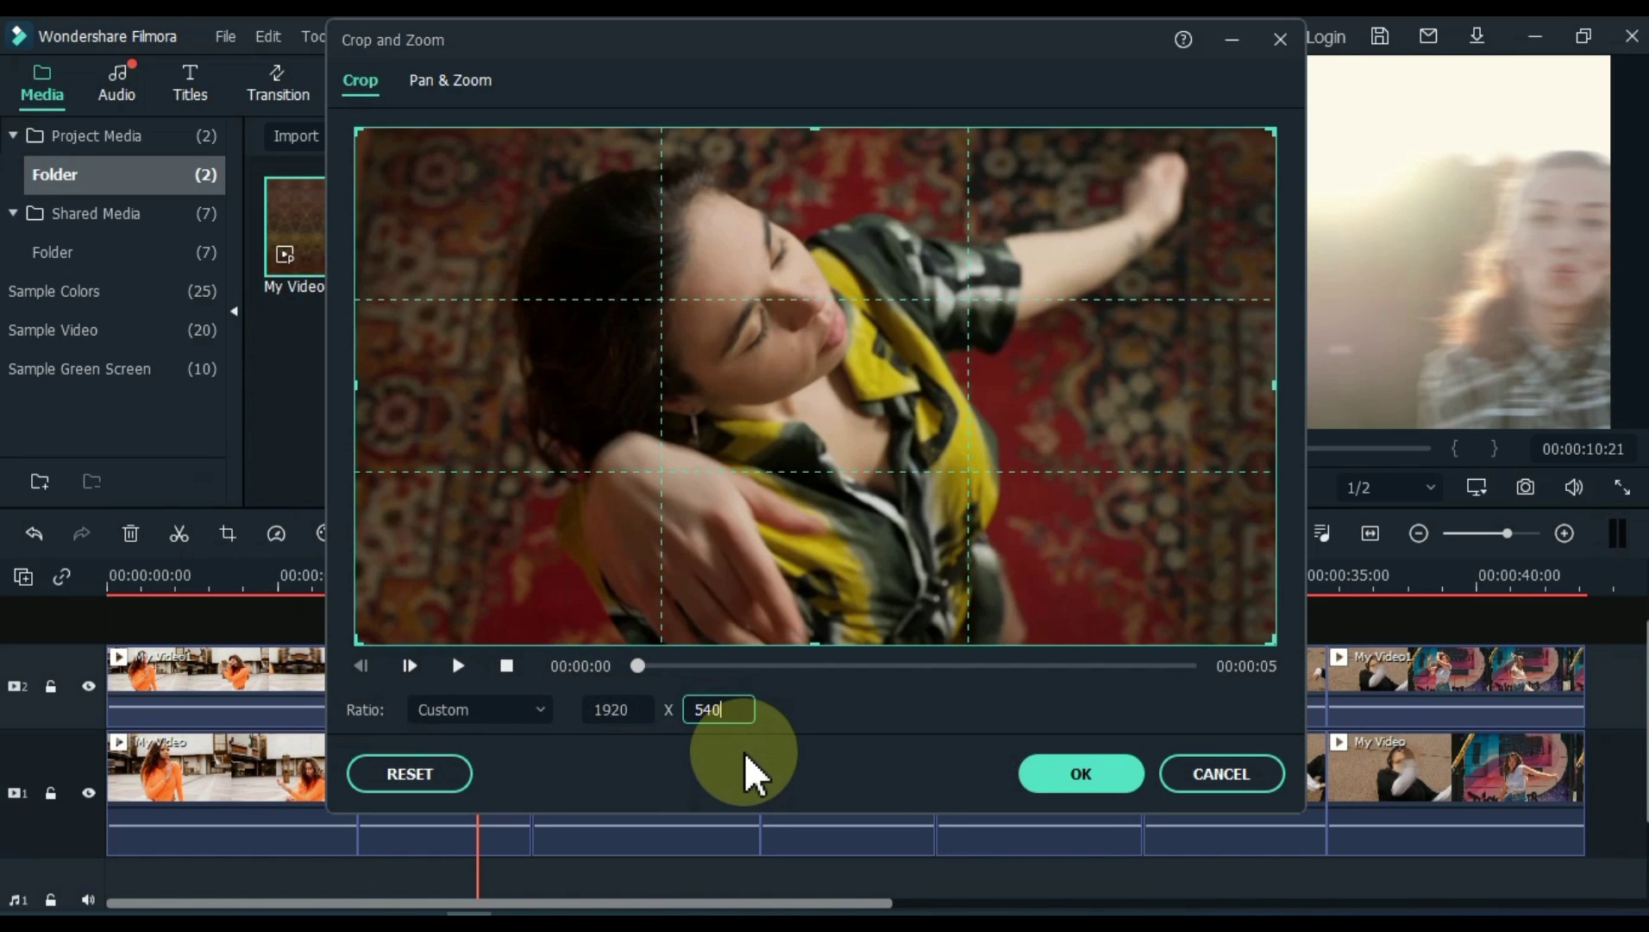
key("Return")
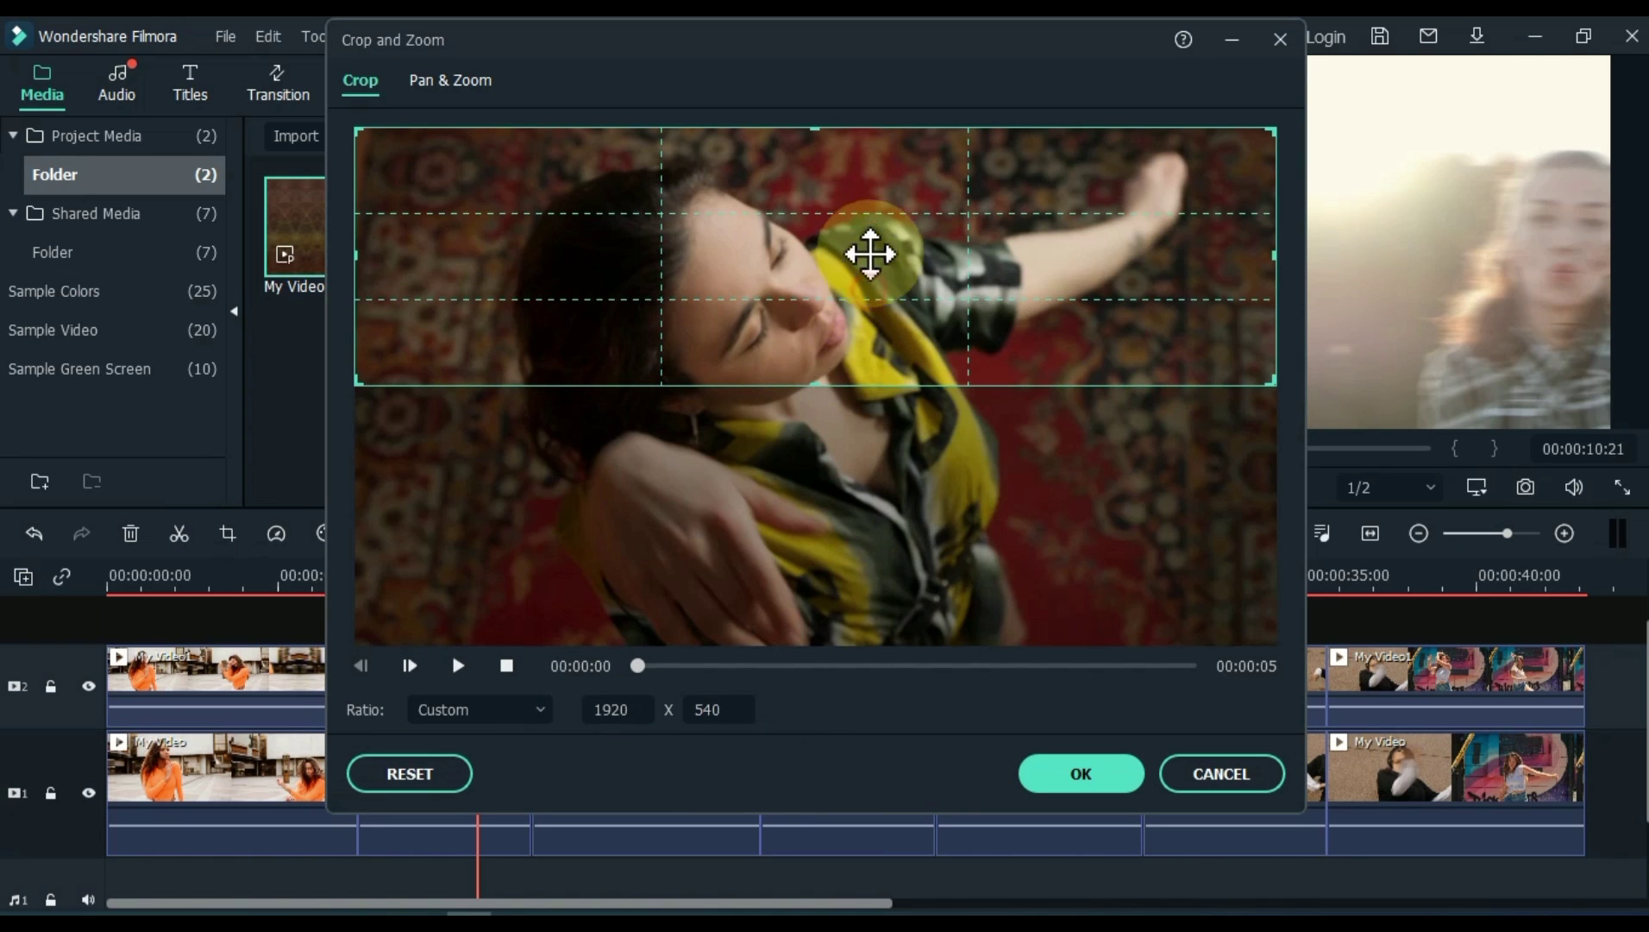
left_click(1047, 782)
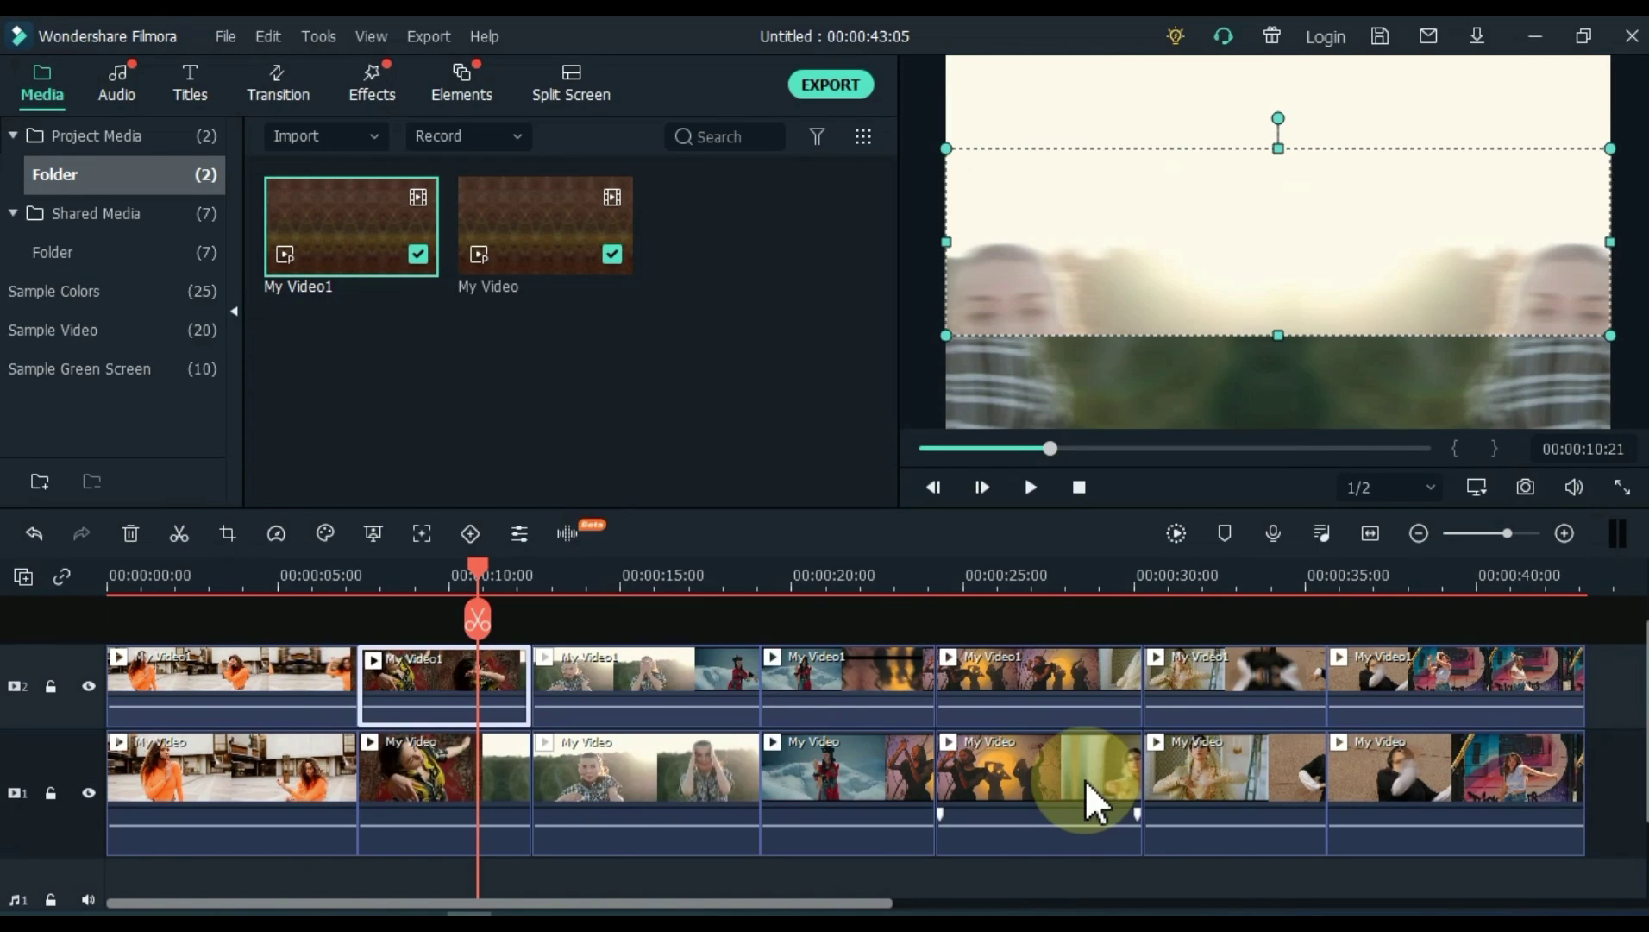
left_click_drag(1344, 287, 1354, 198)
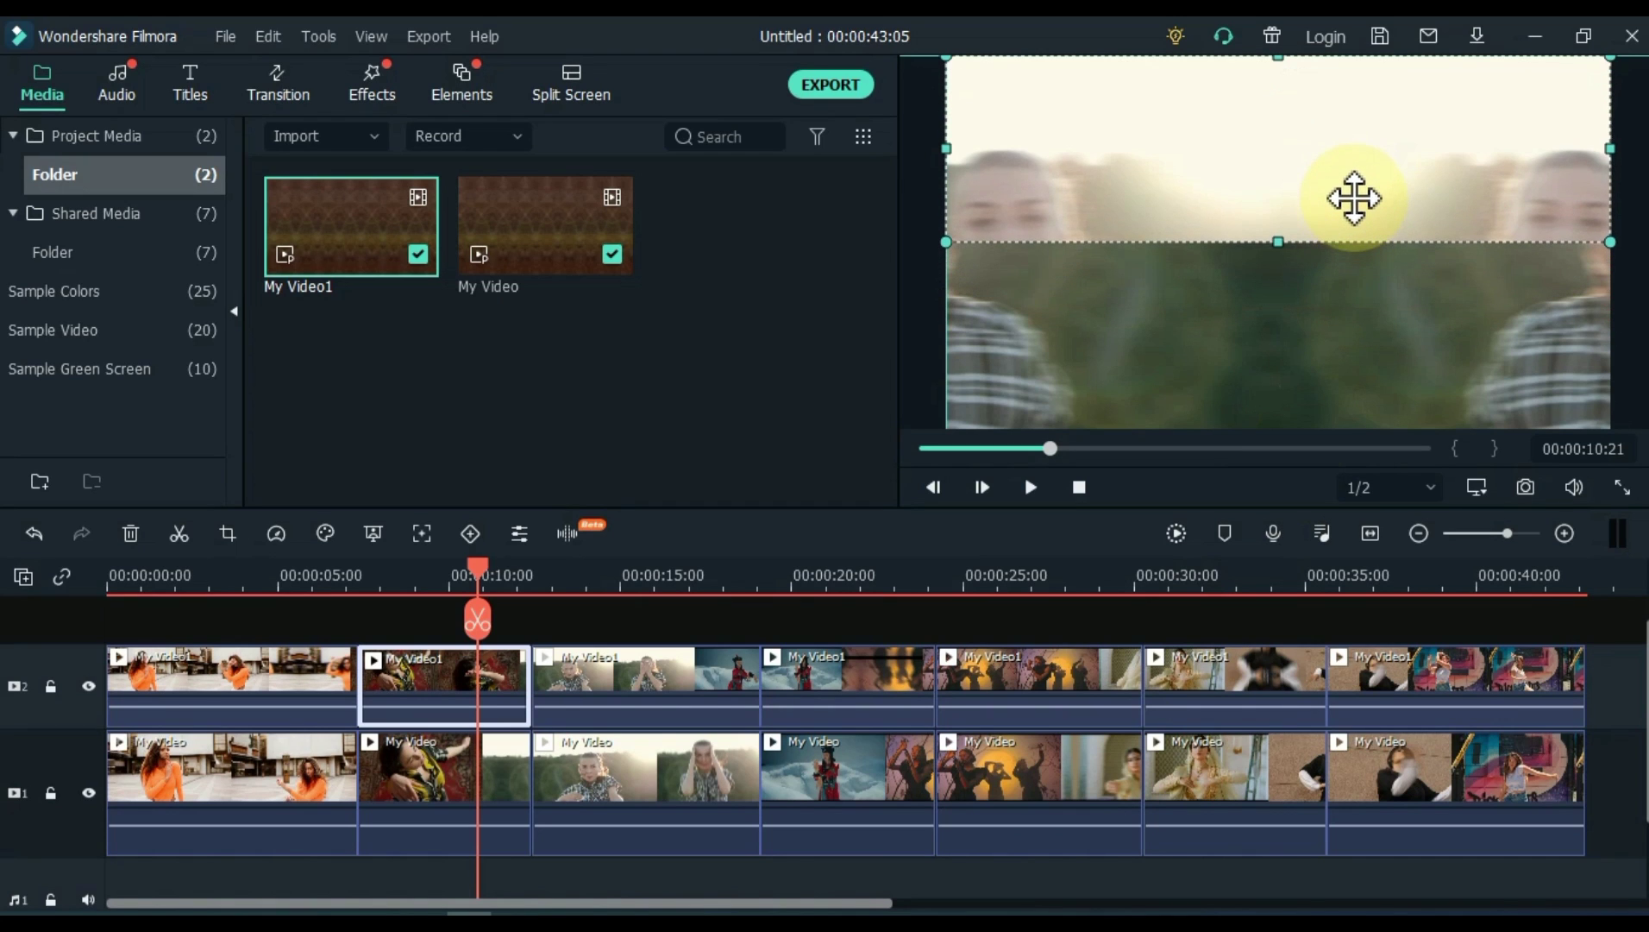
Step: Crop the second My Video clip to a Custom 1920 x 540, keeping its lower half, and place it in the frame's lower half
left_click(500, 798)
left_click(228, 534)
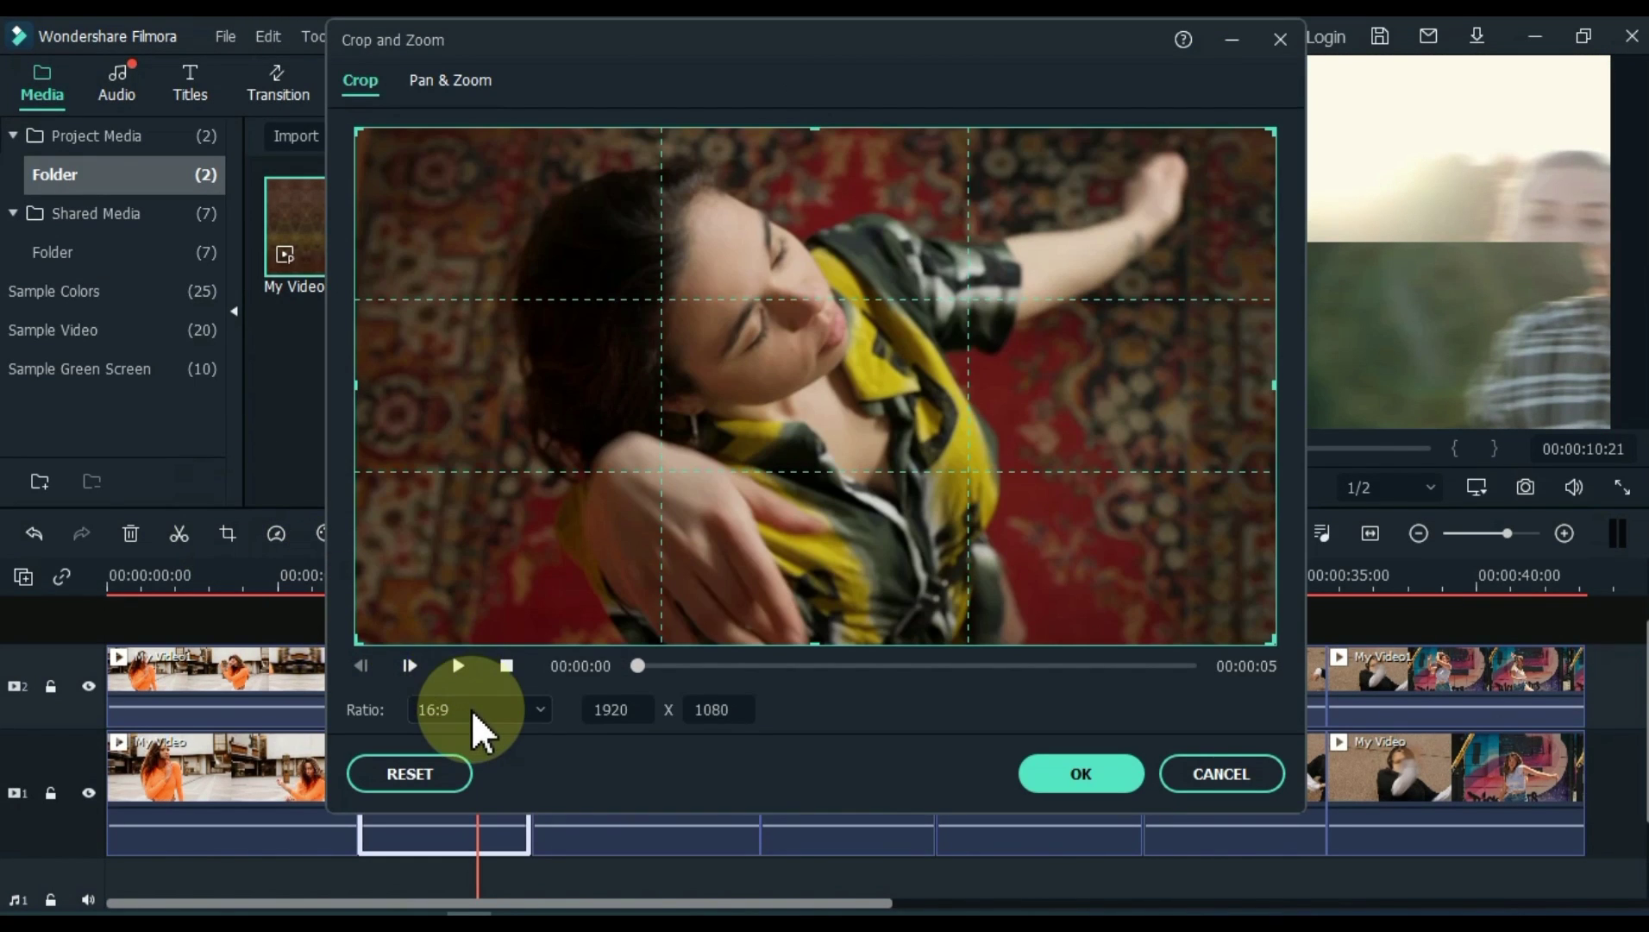
left_click(472, 709)
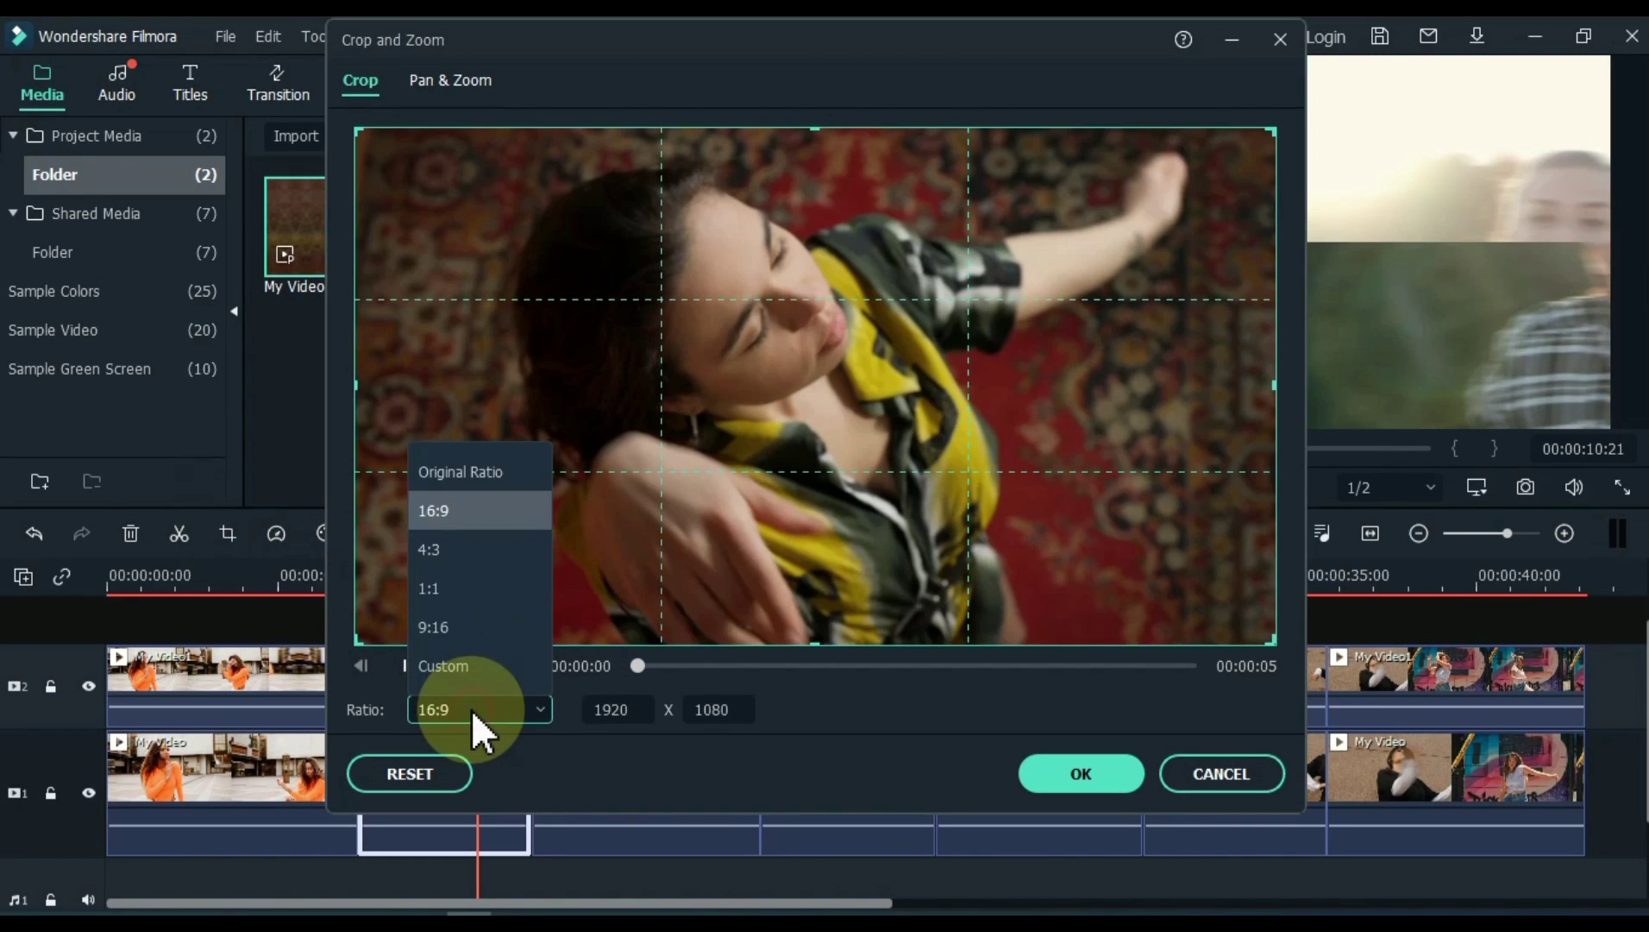
left_click(472, 665)
left_click(720, 709)
type("540")
key("Return")
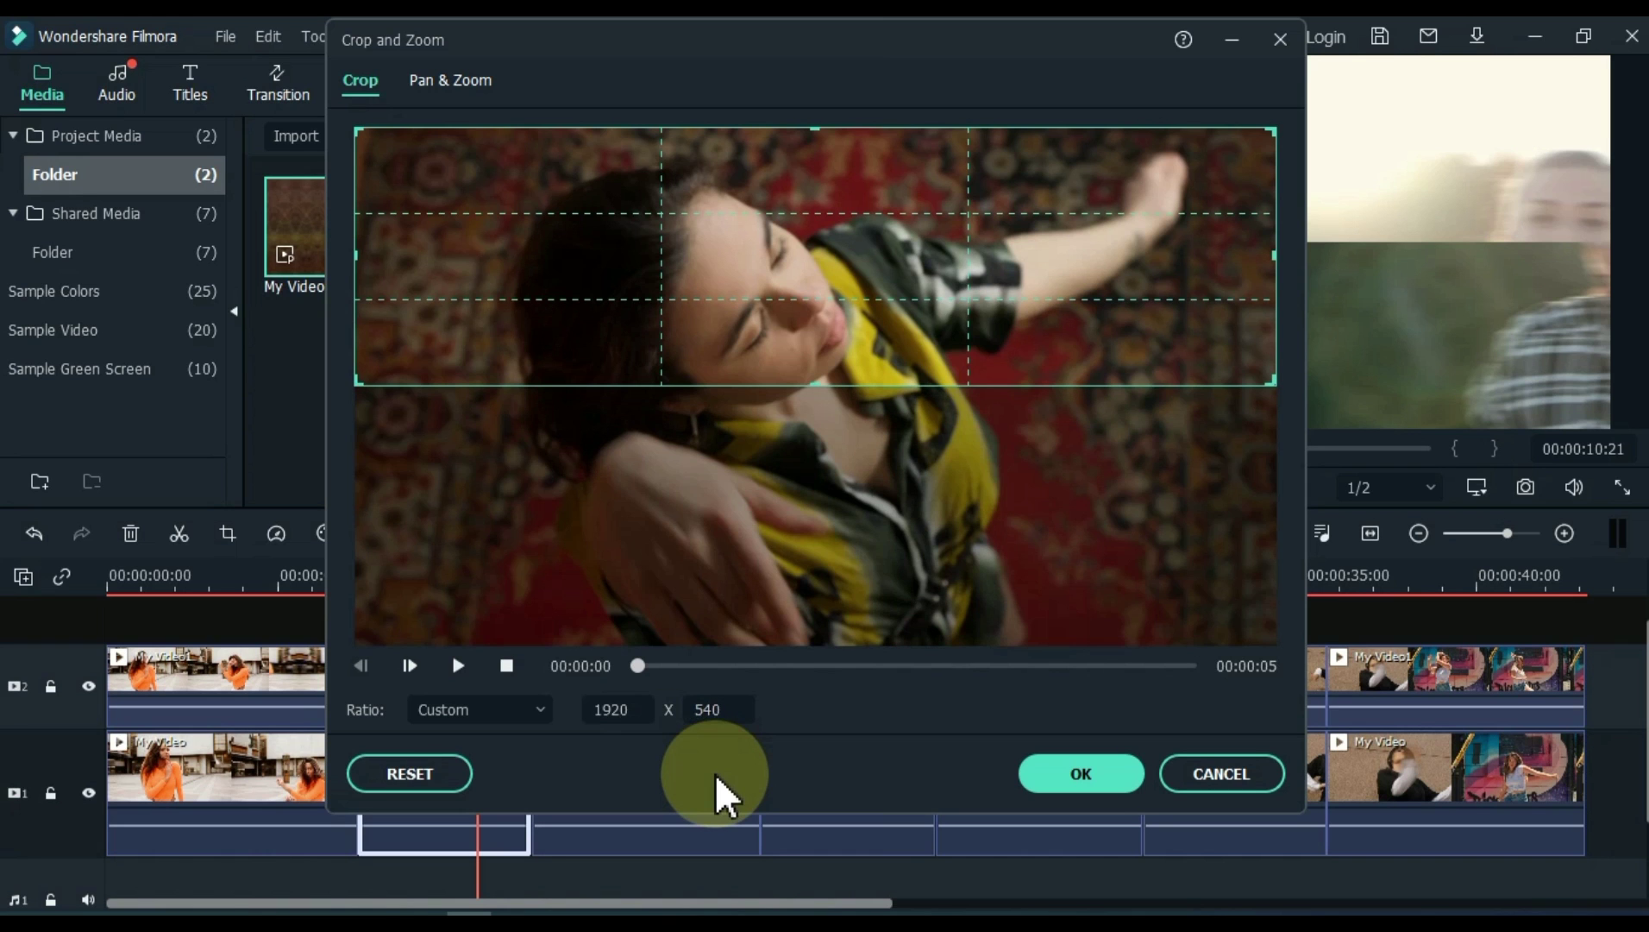
left_click_drag(795, 298, 762, 618)
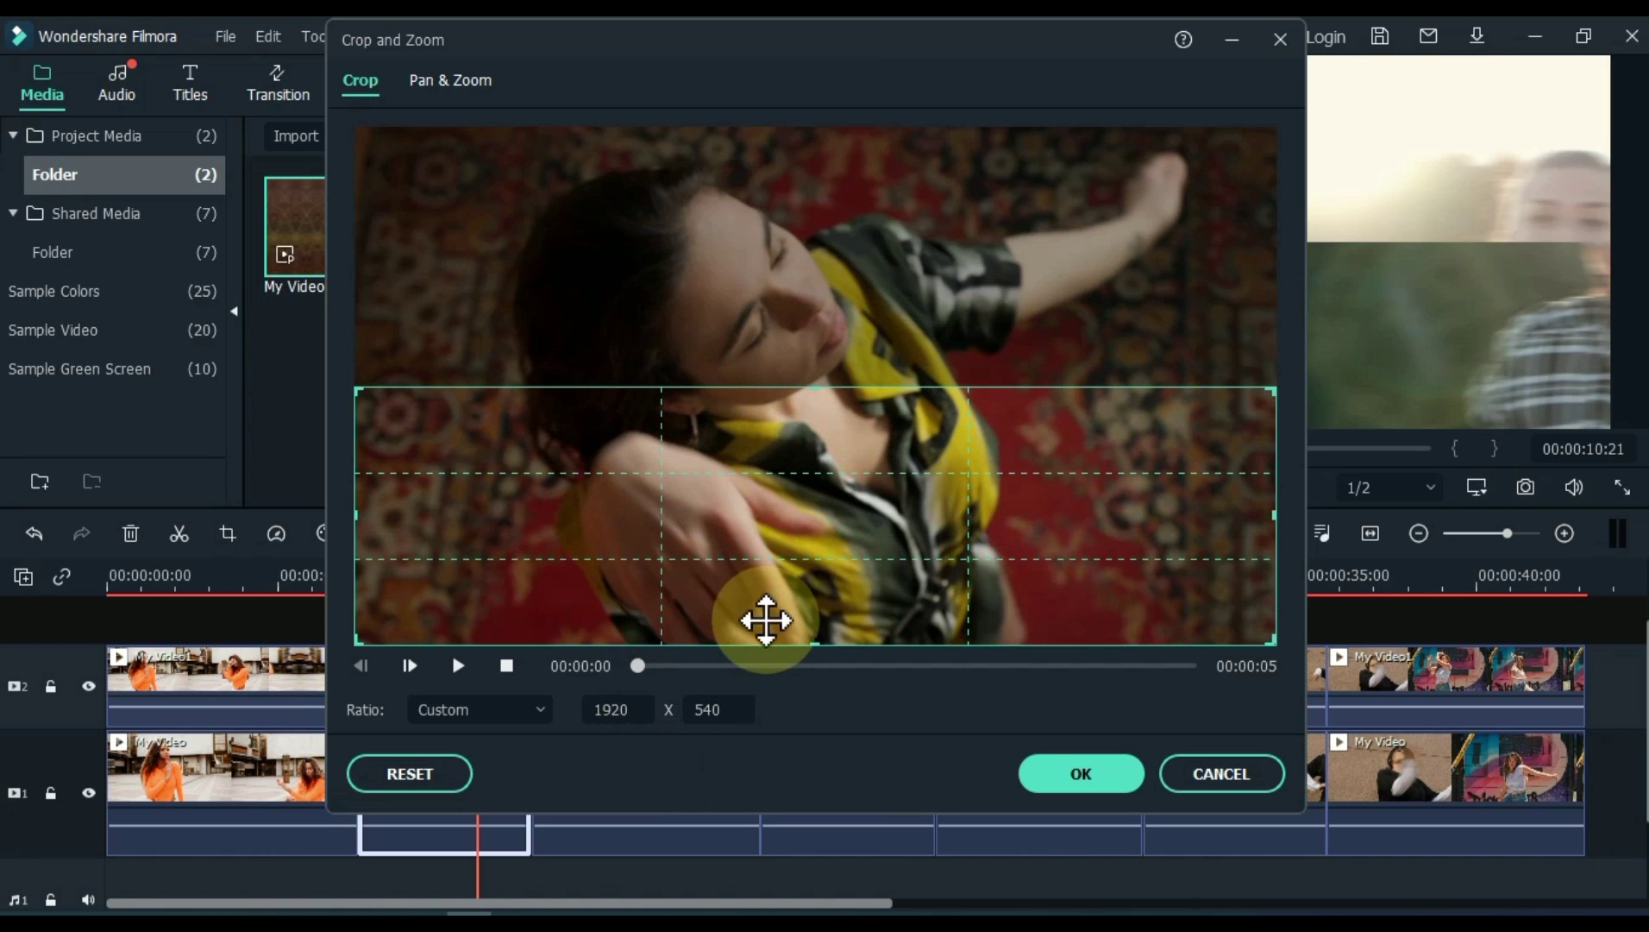
left_click(1087, 775)
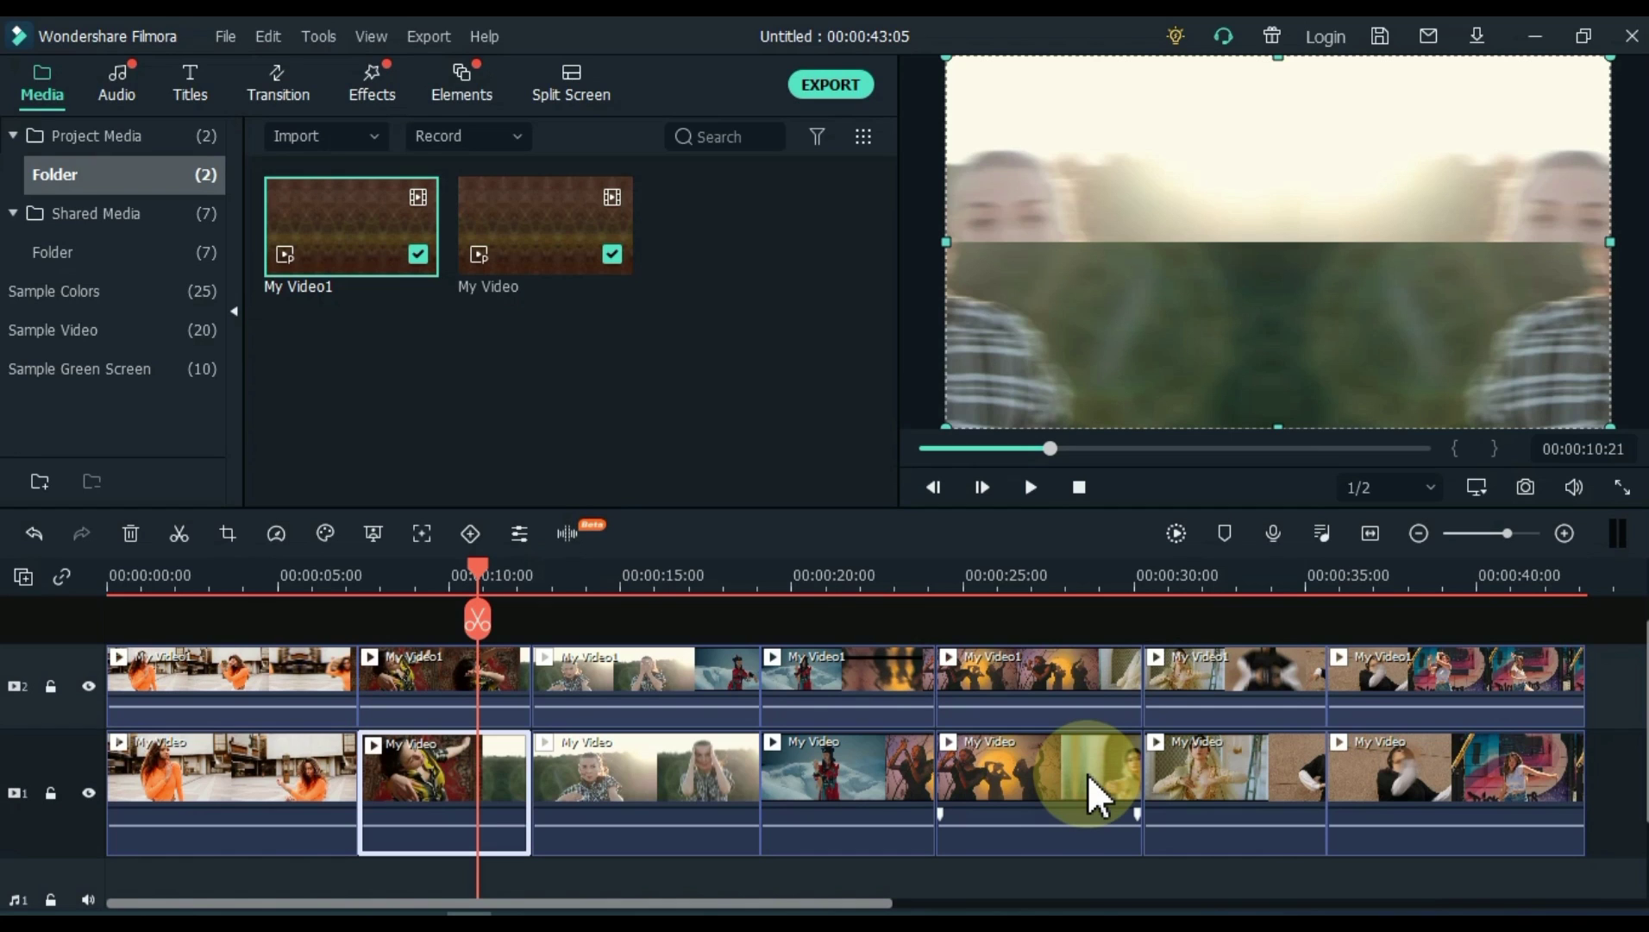
left_click_drag(1201, 295, 1202, 376)
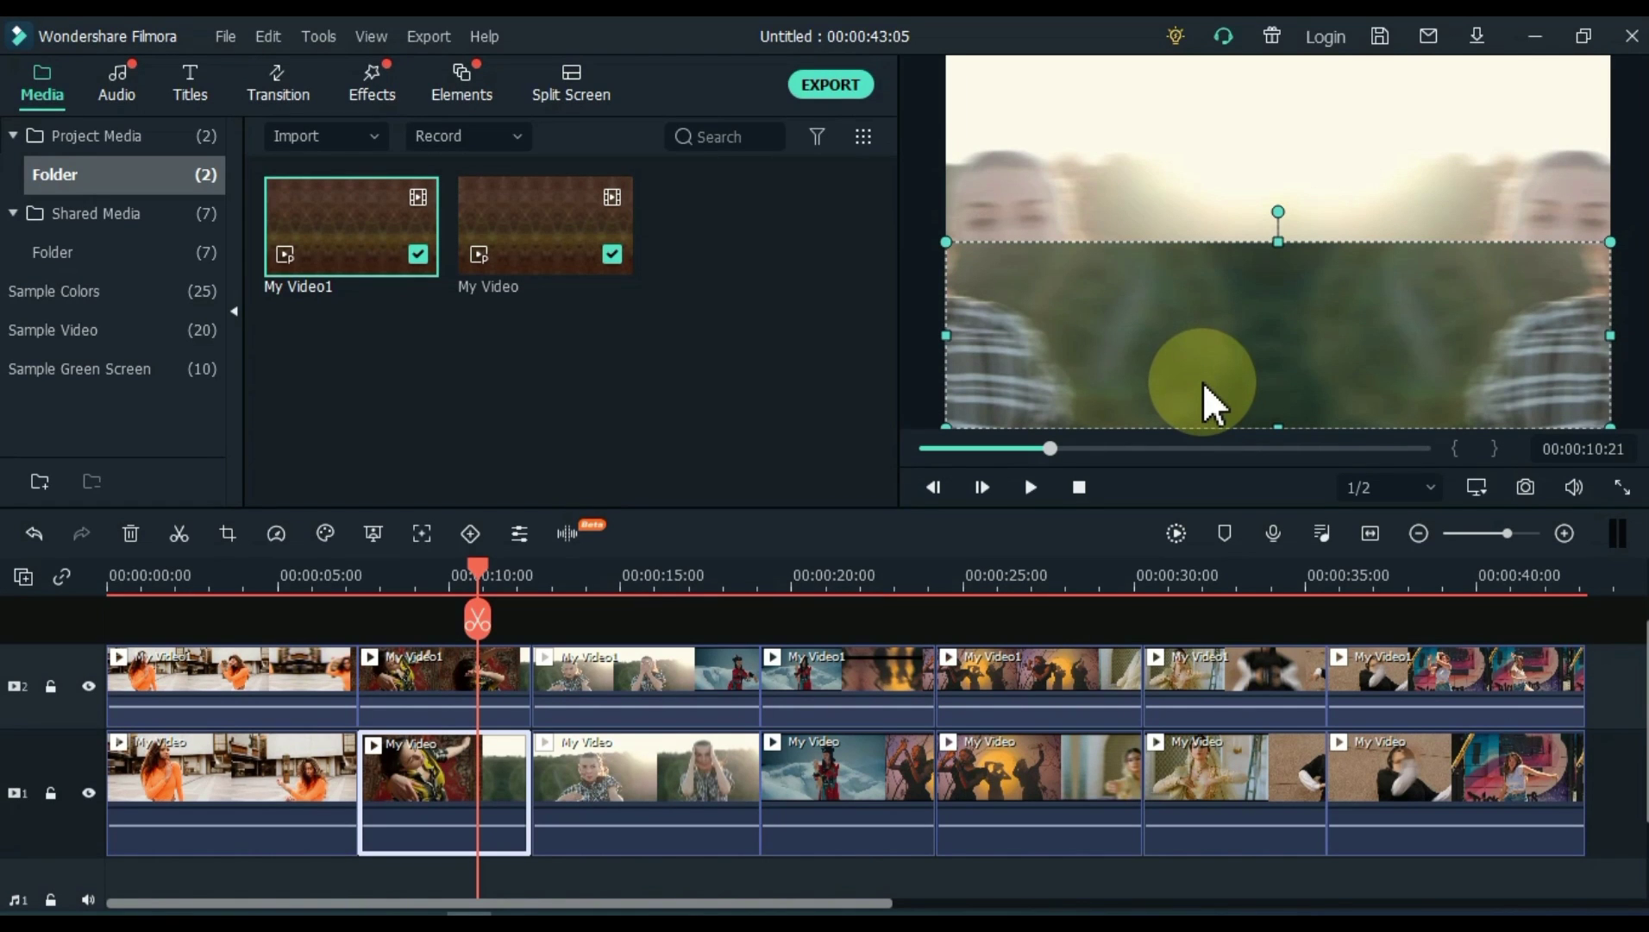
left_click_drag(1202, 382, 1203, 381)
Step: Crop the third My Video1 clip to a Custom 960 x 1080, keeping its left half, and place it in the frame's left half
left_click_drag(478, 573, 680, 599)
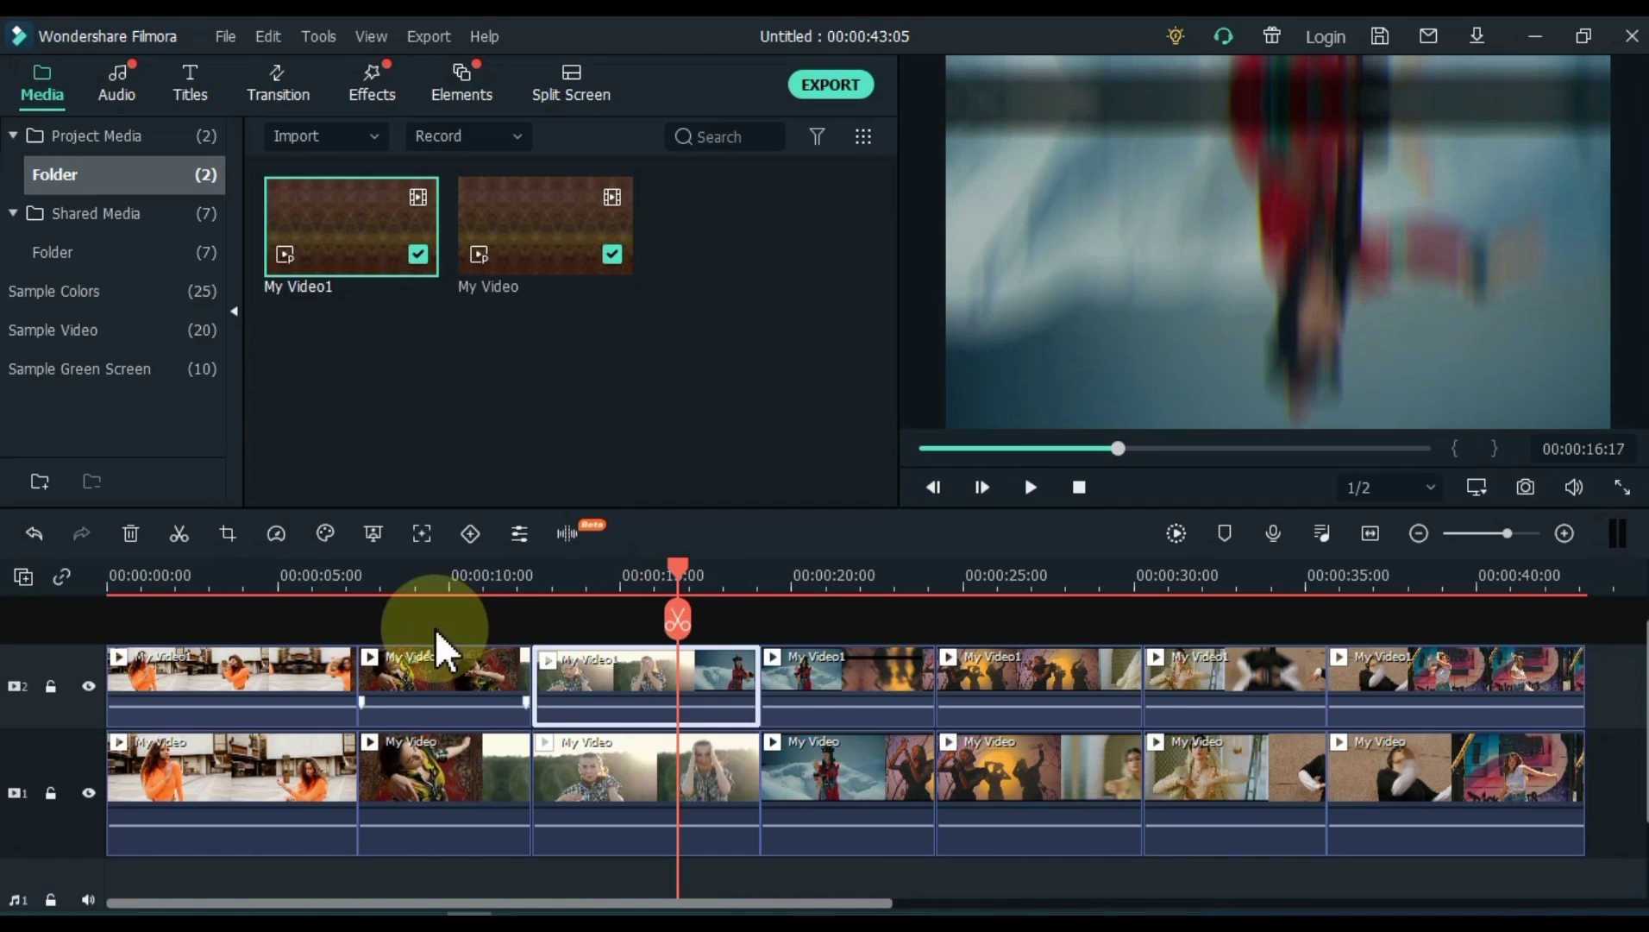
left_click(229, 534)
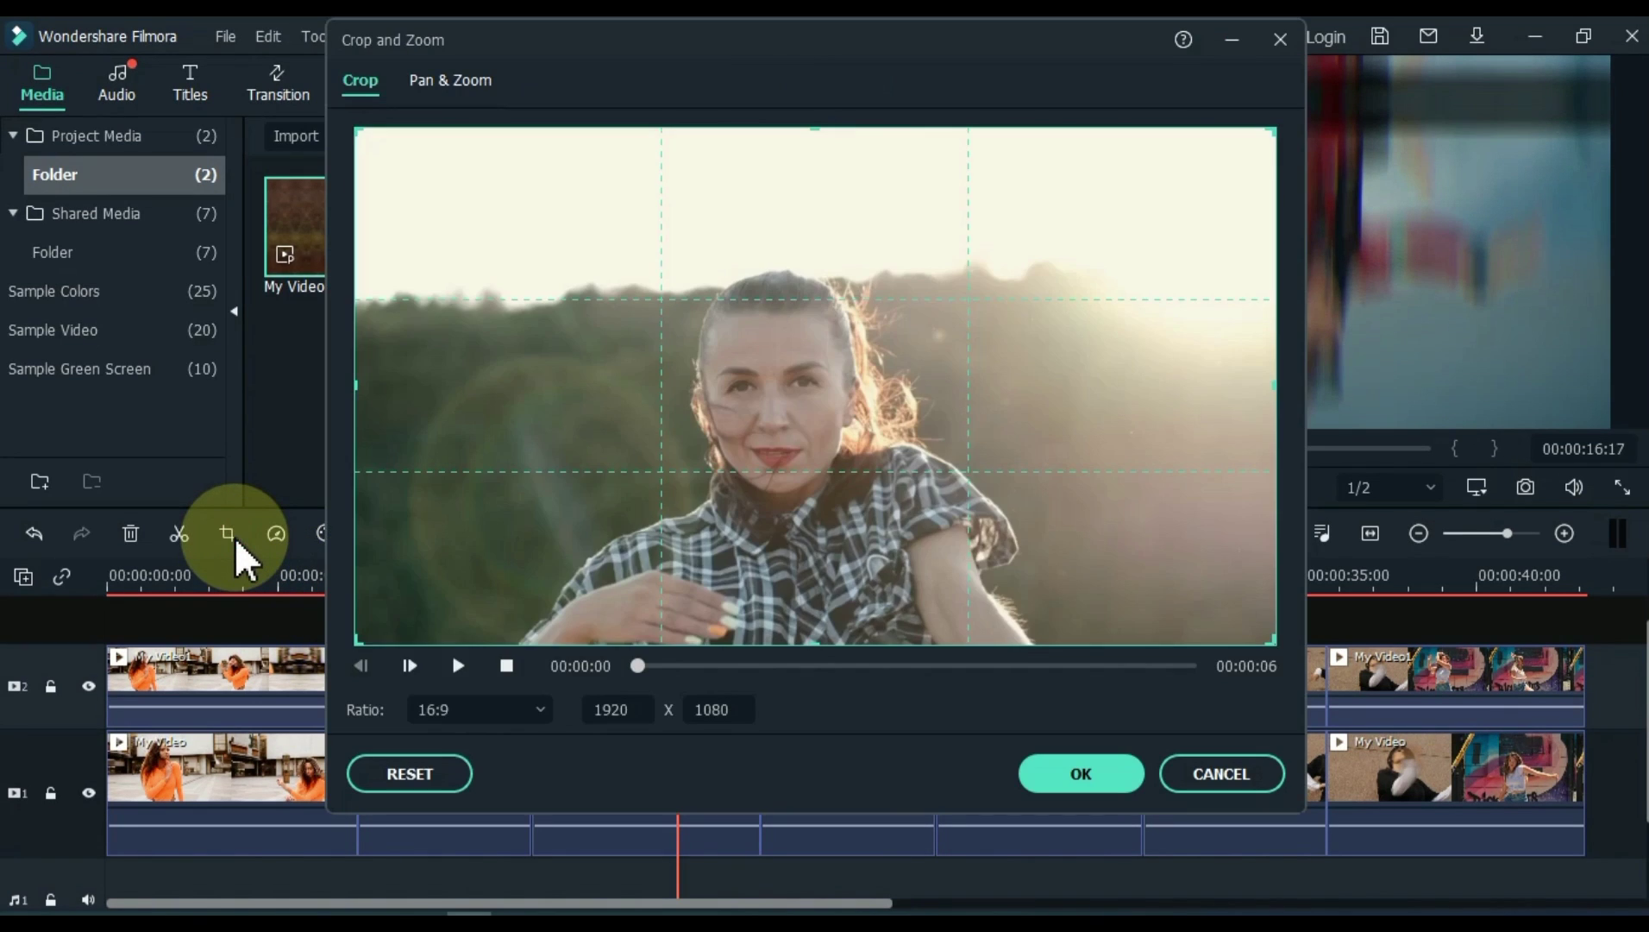
left_click(444, 710)
left_click(449, 674)
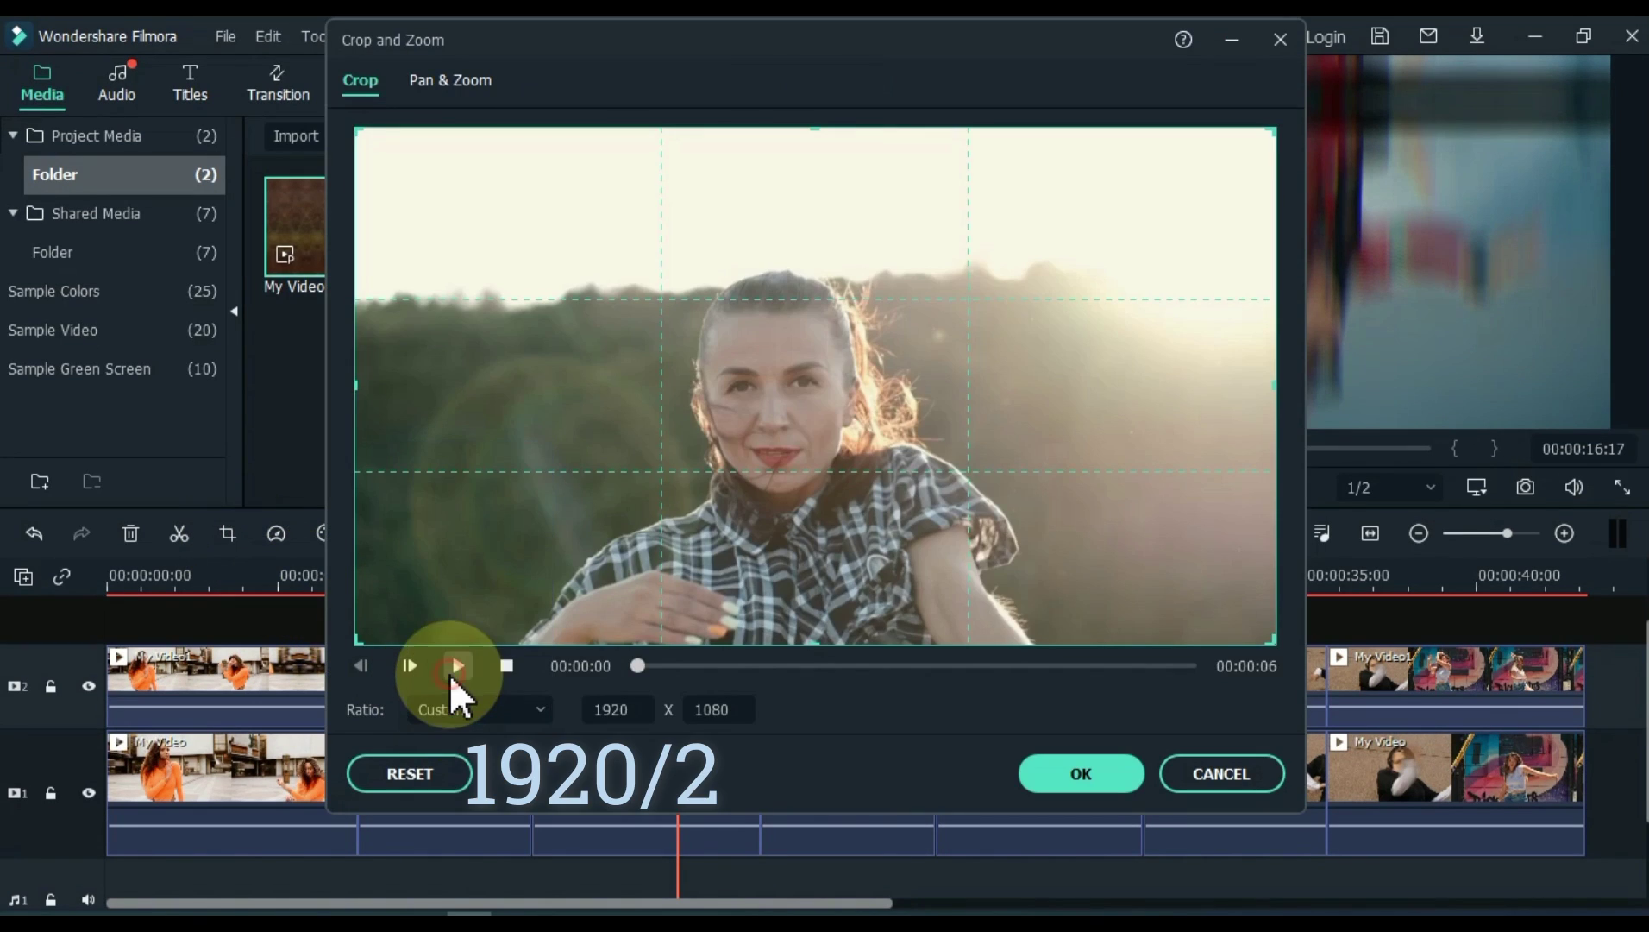
double_click(635, 717)
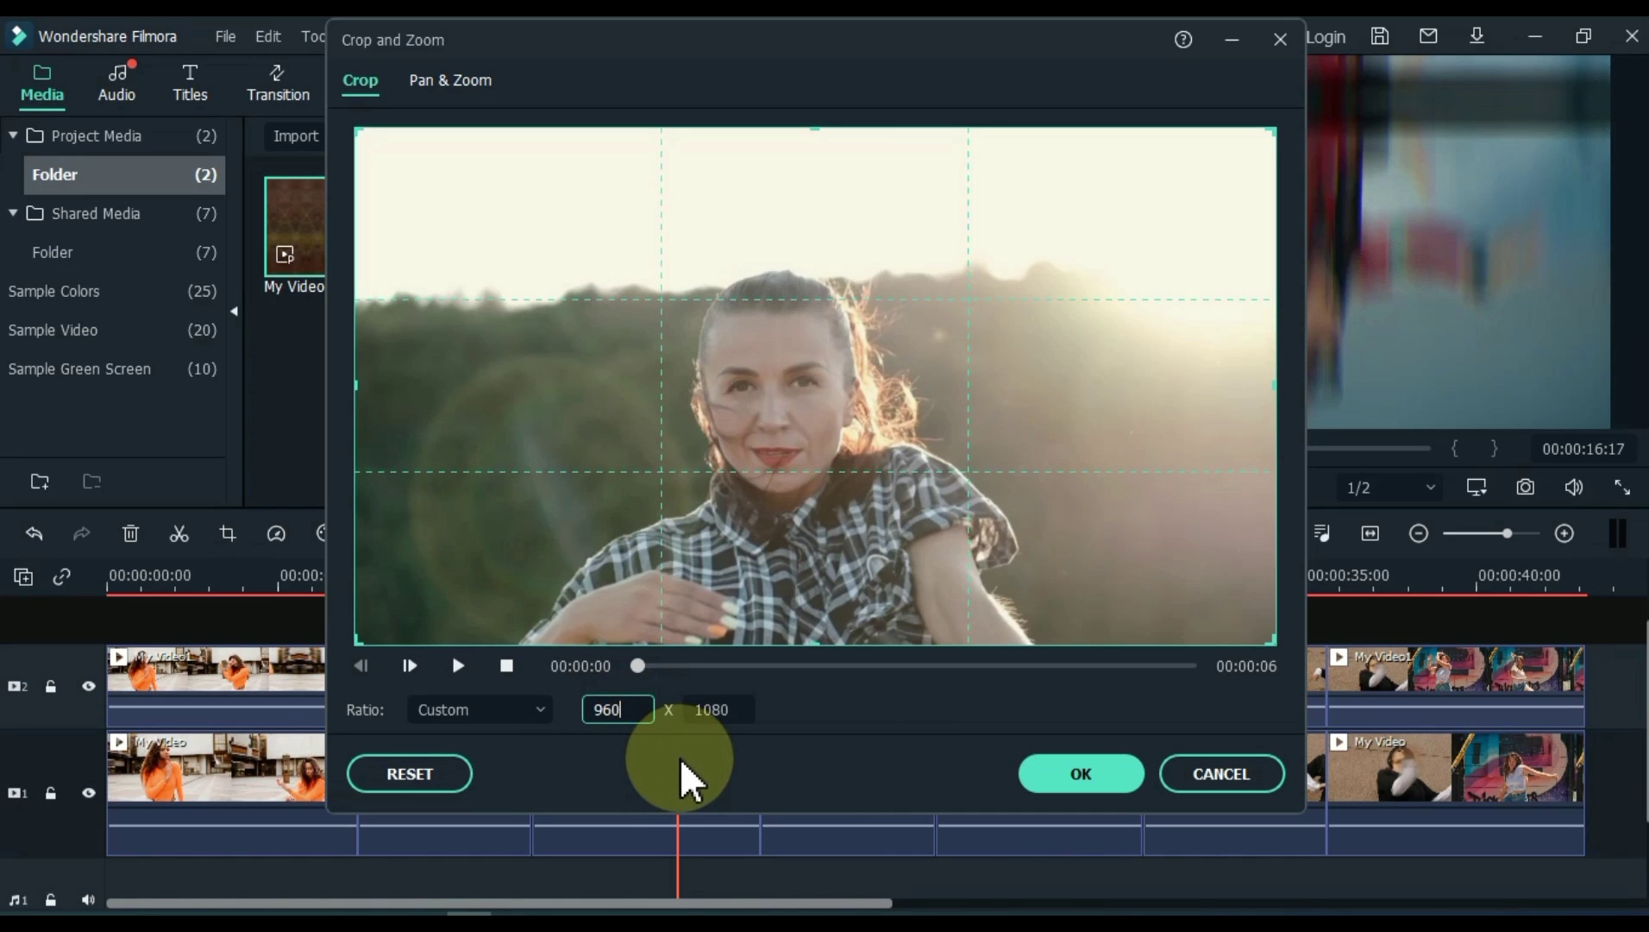
left_click(852, 504)
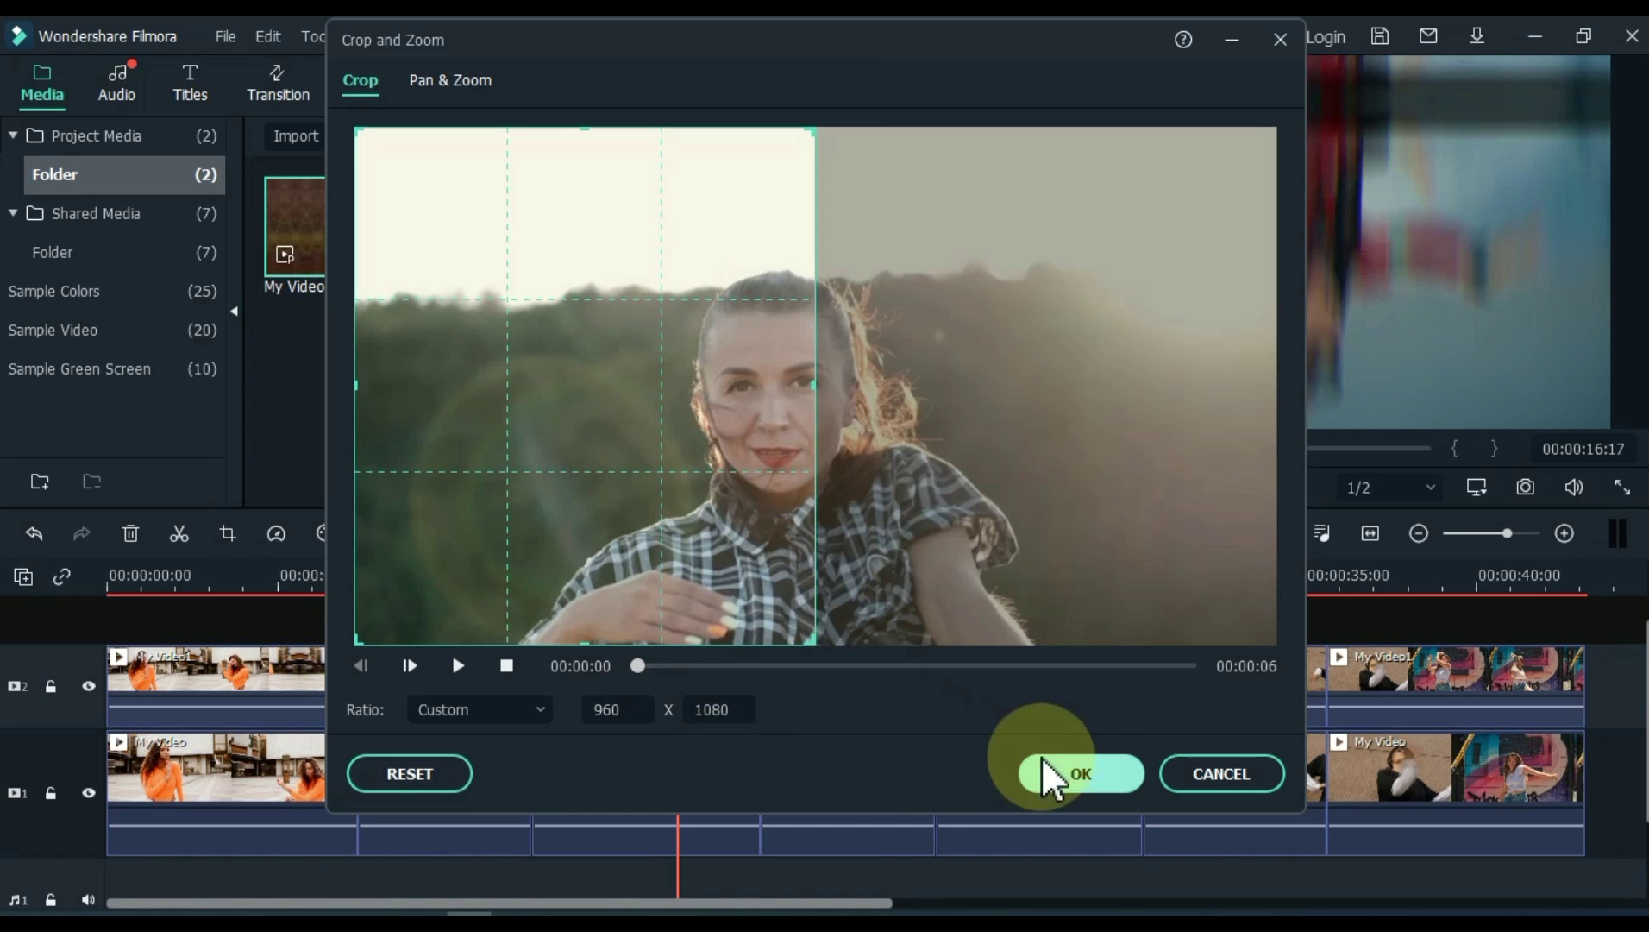
left_click(1086, 770)
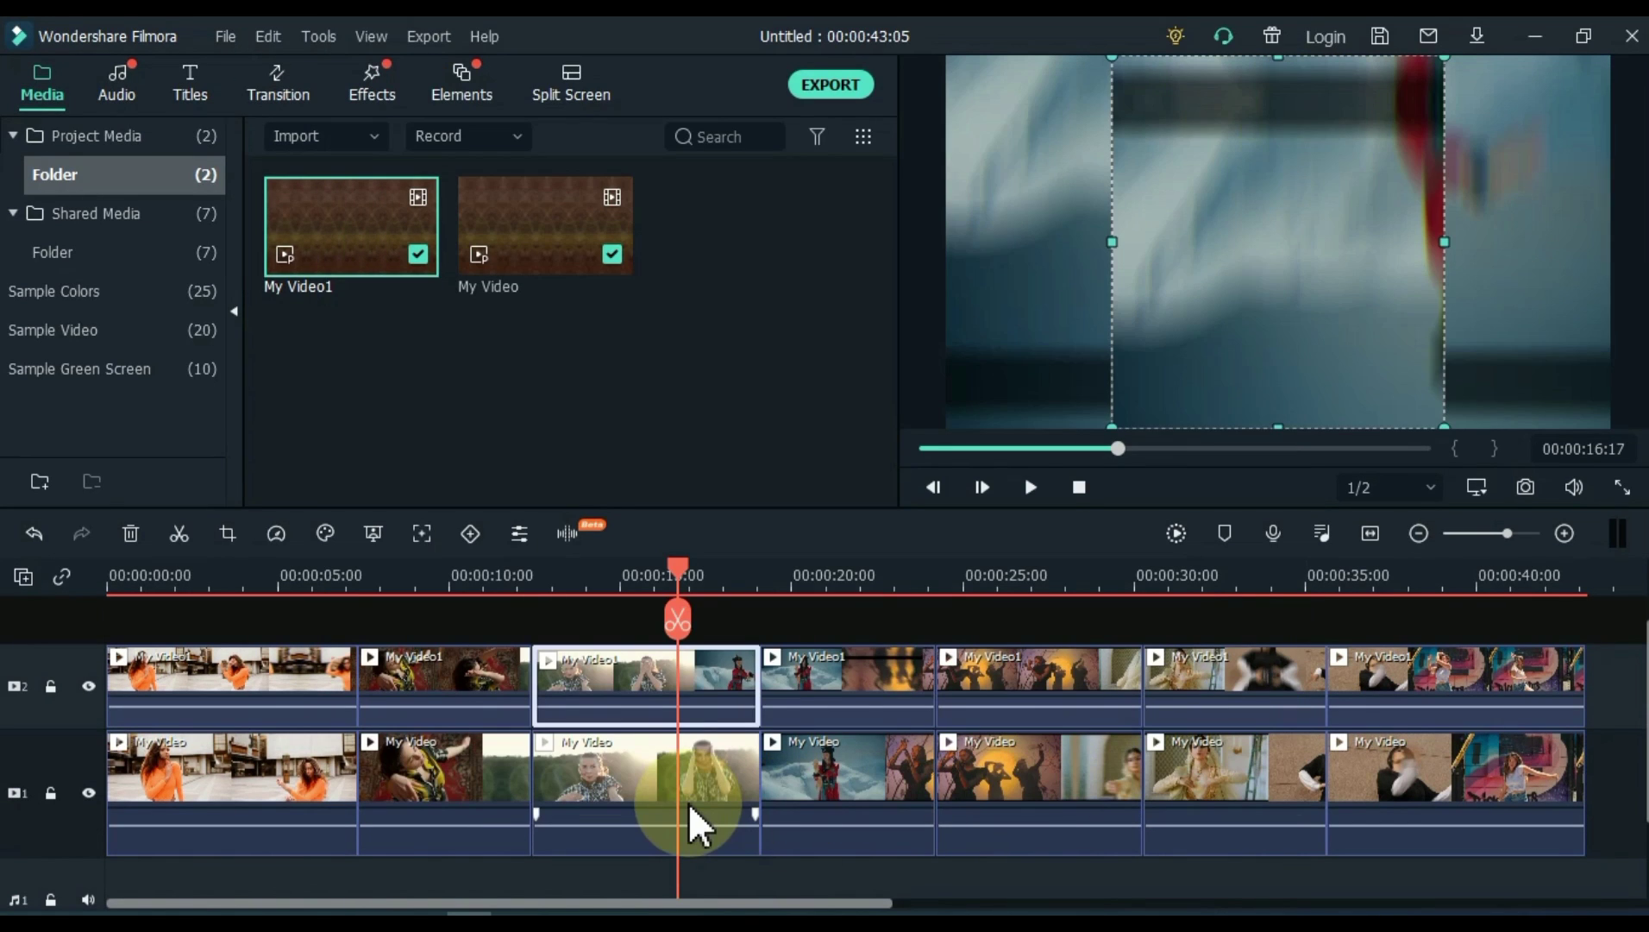
left_click_drag(1278, 355, 1121, 351)
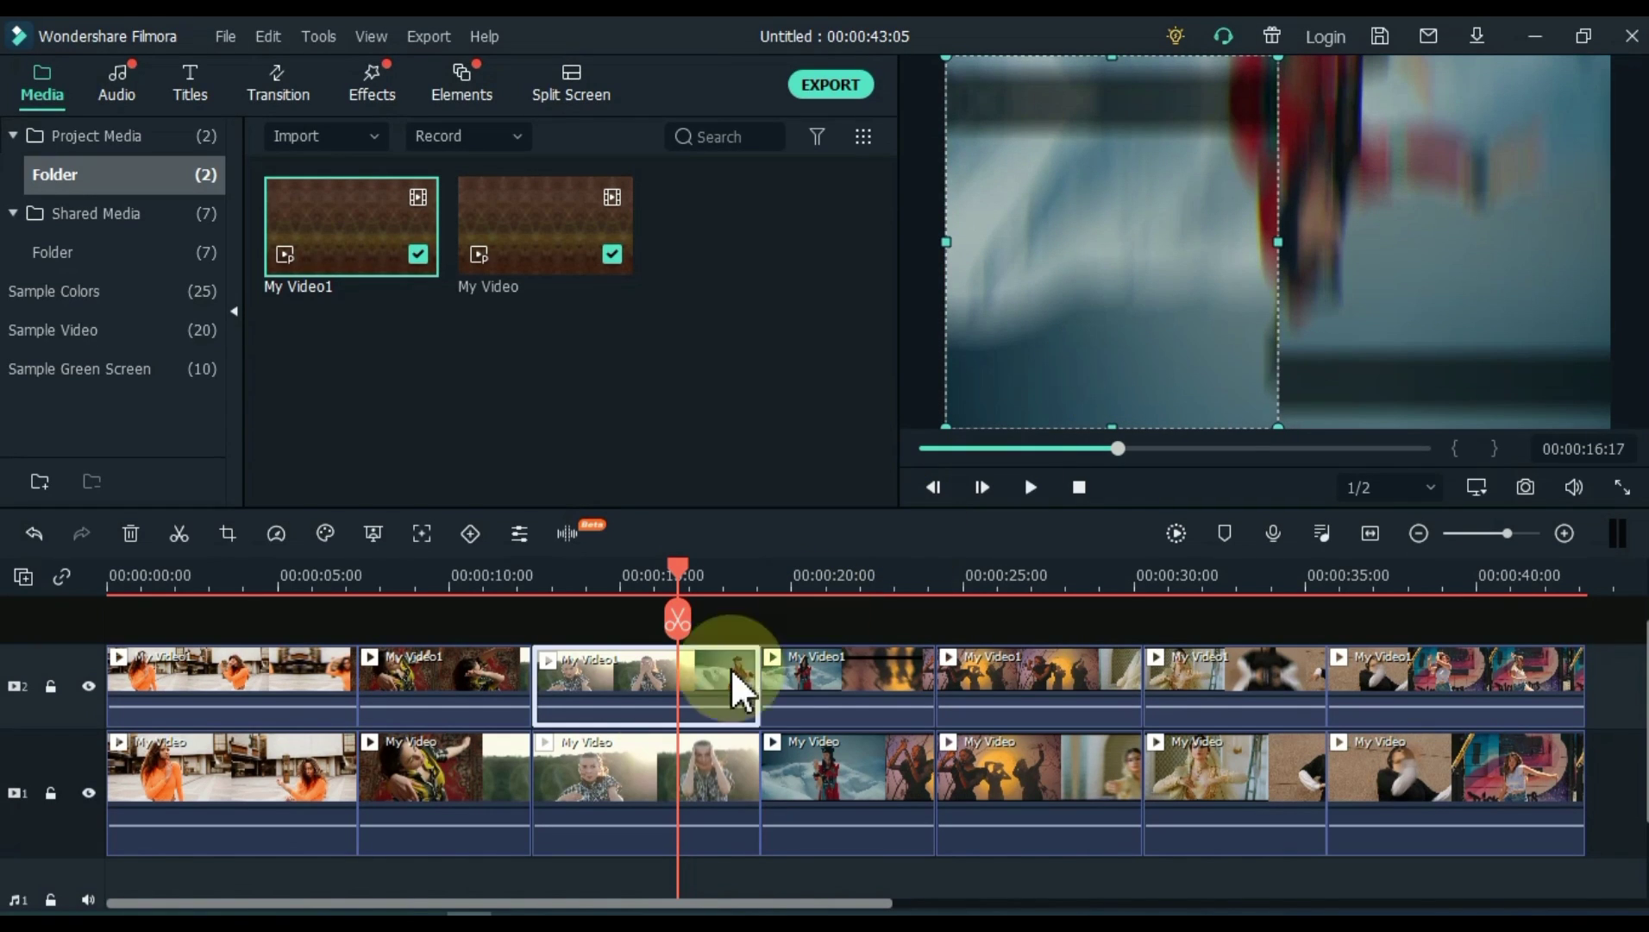
Step: Crop the third My Video clip to a Custom 960 x 1080, keeping its right half, and place it in the frame's right half
left_click(653, 763)
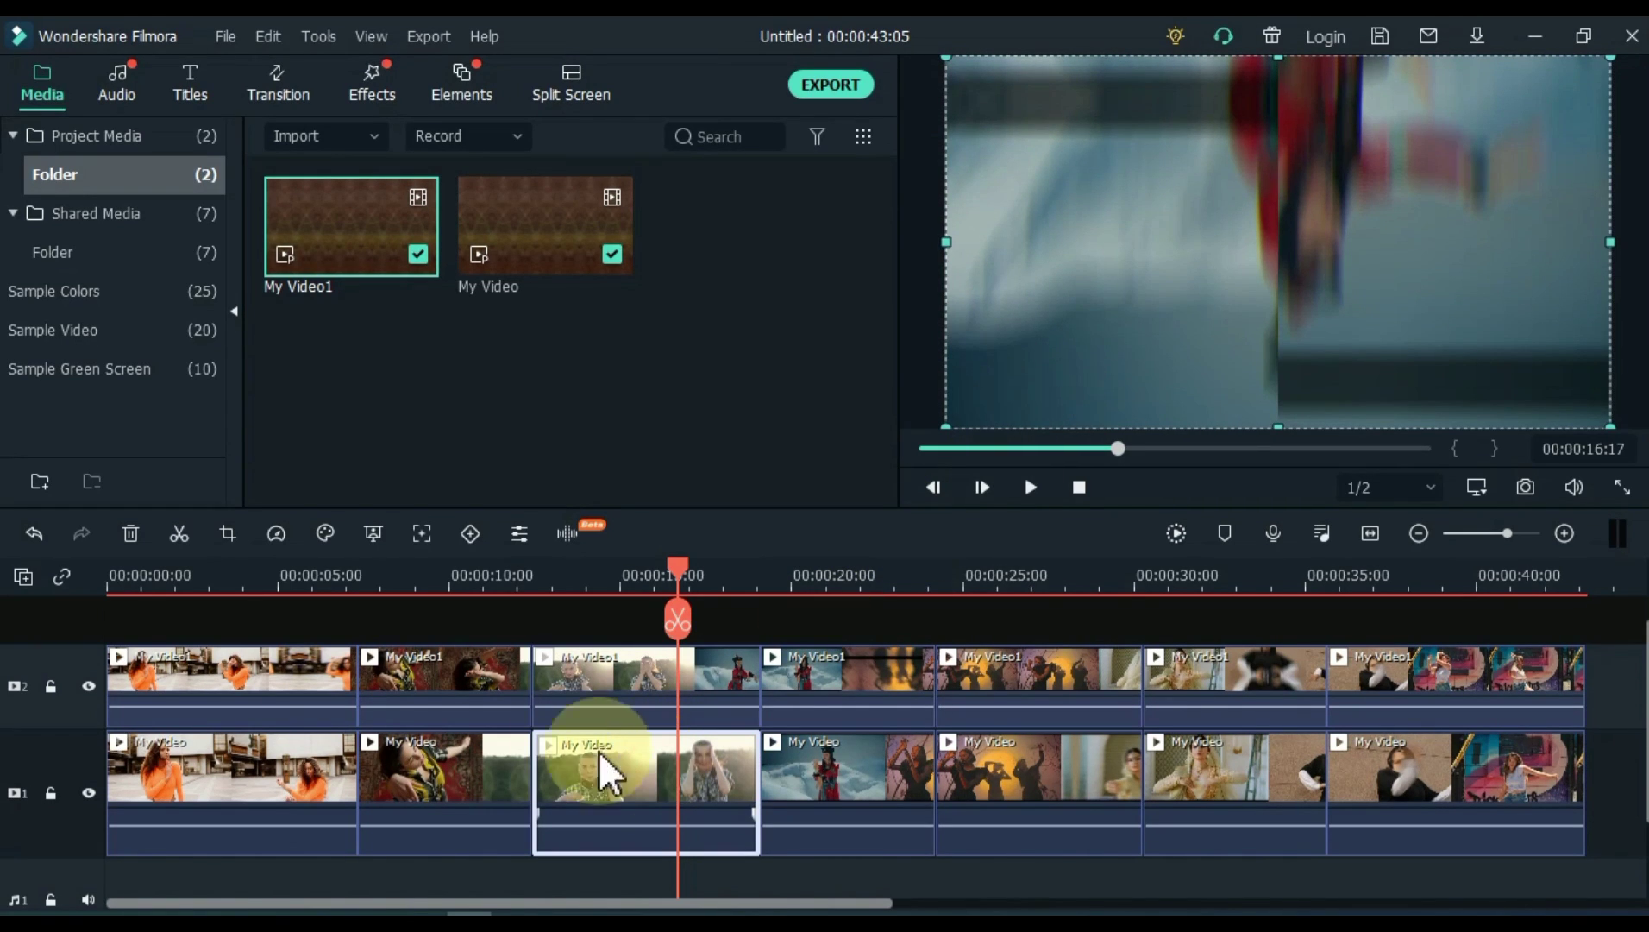
left_click(228, 532)
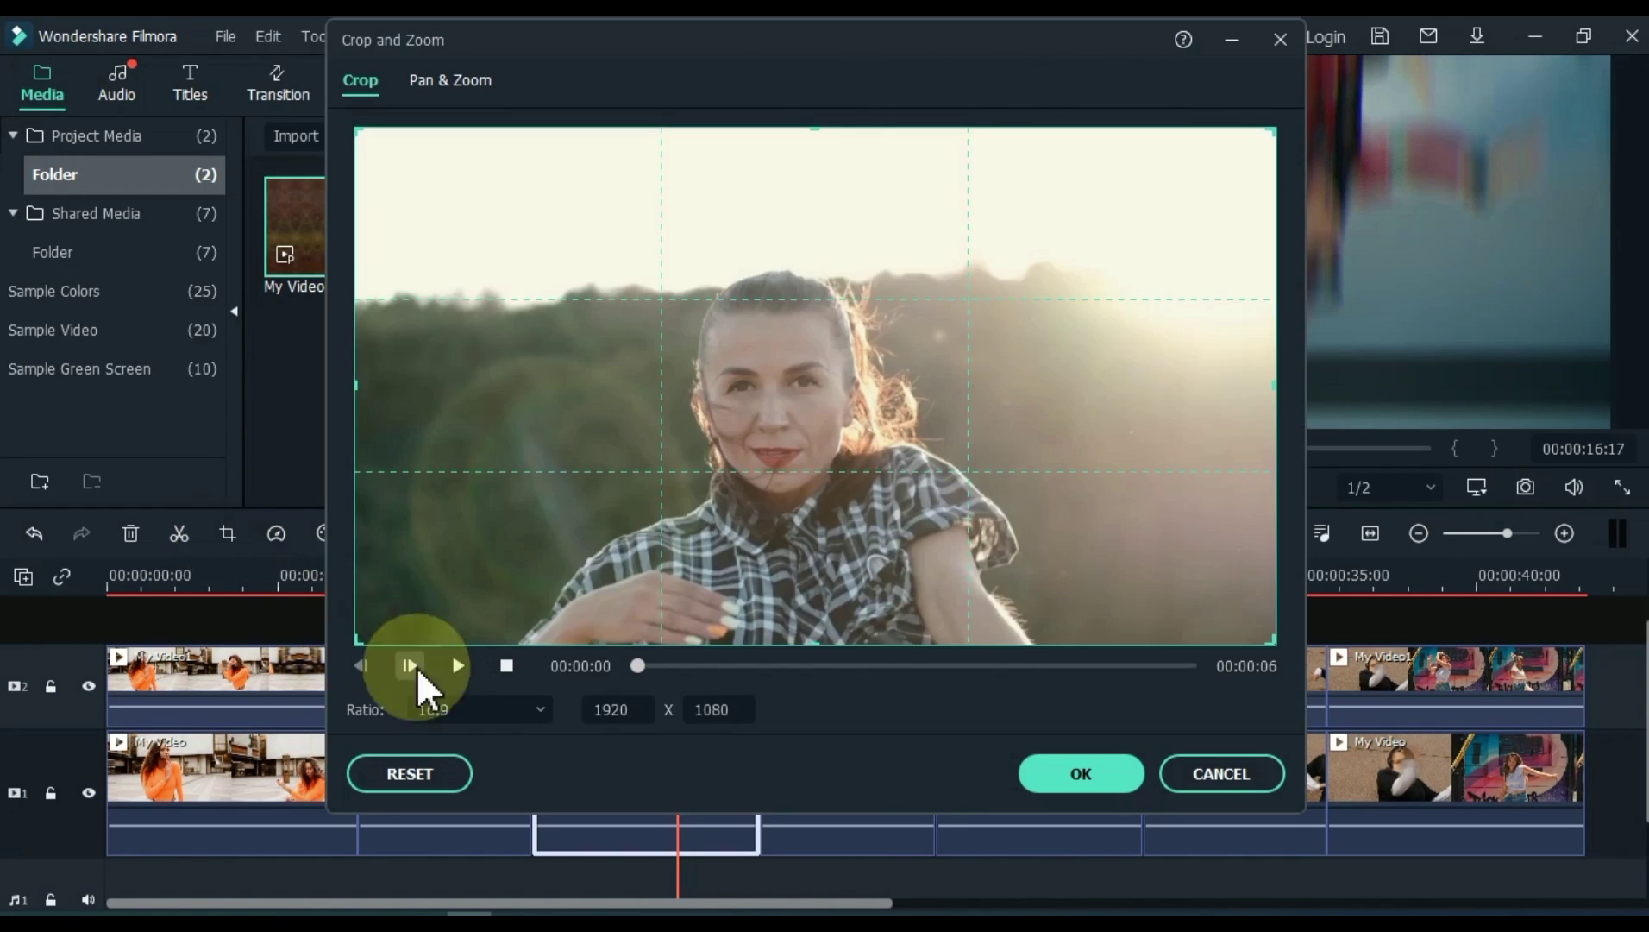
left_click(446, 699)
left_click(444, 665)
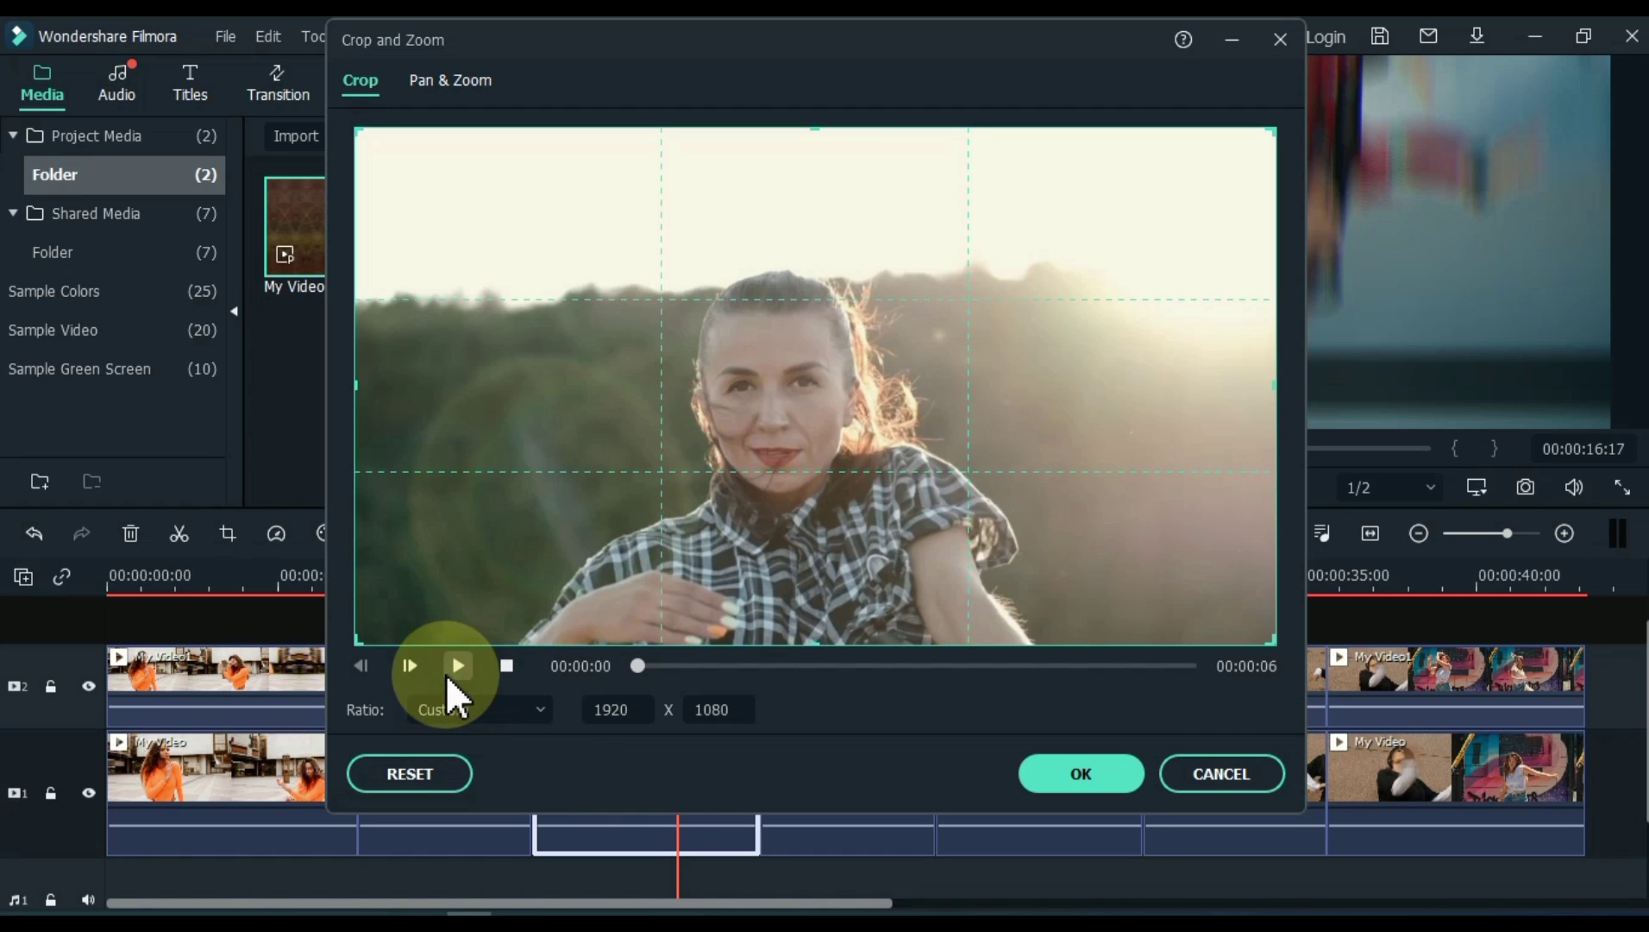
double_click(653, 716)
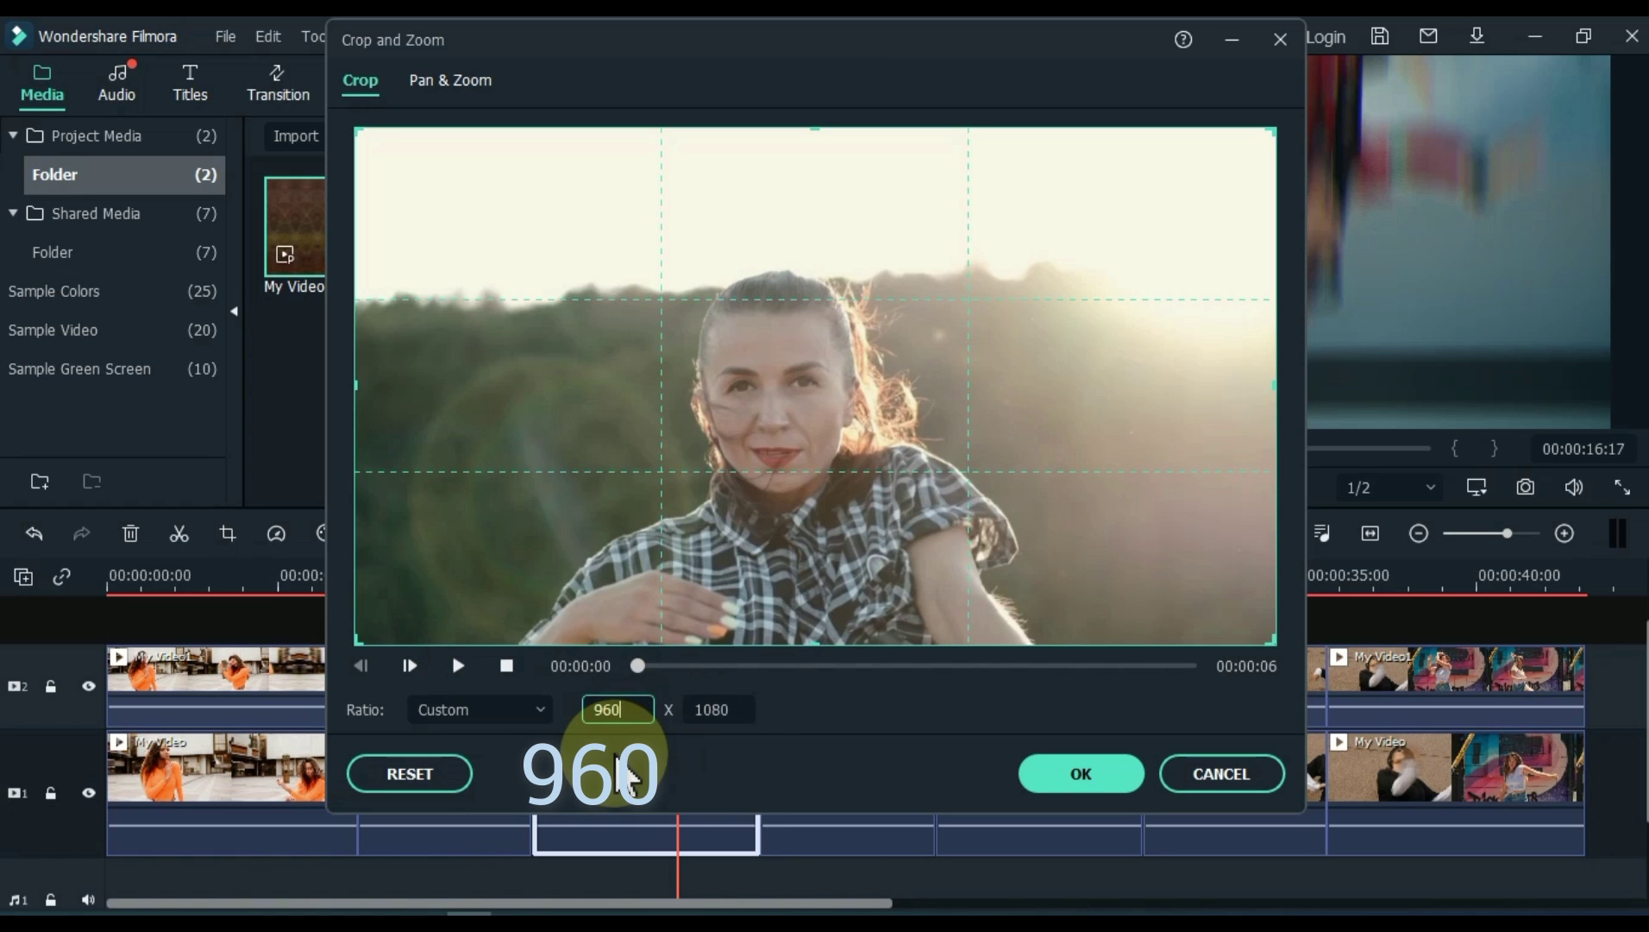
left_click_drag(661, 489, 1153, 496)
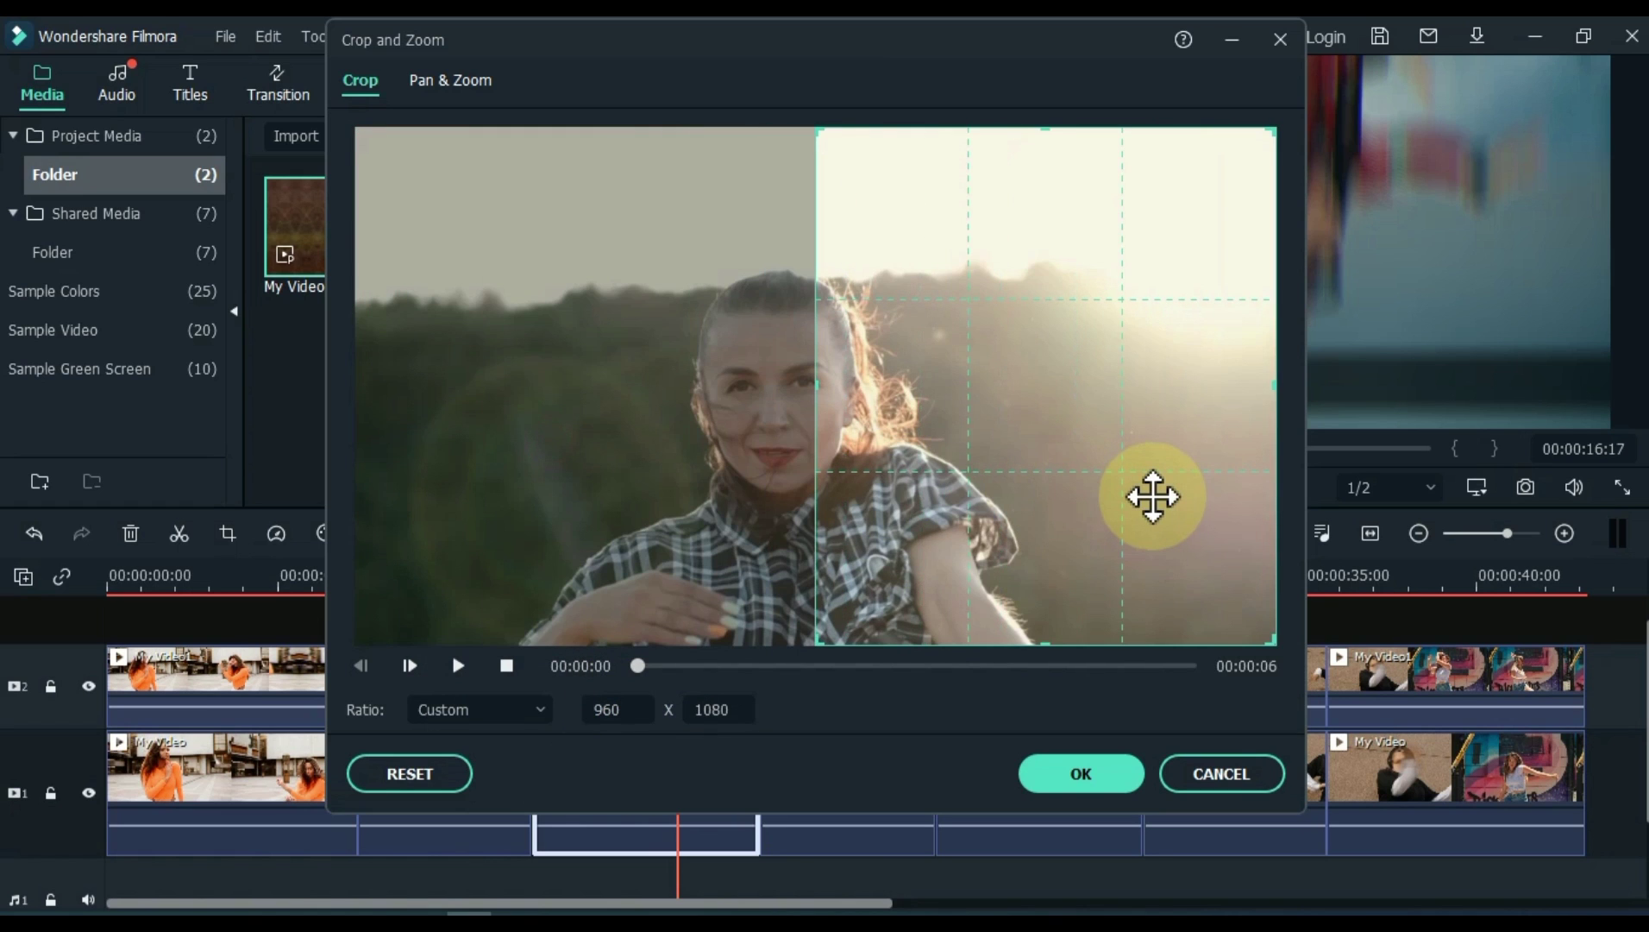
left_click(1101, 777)
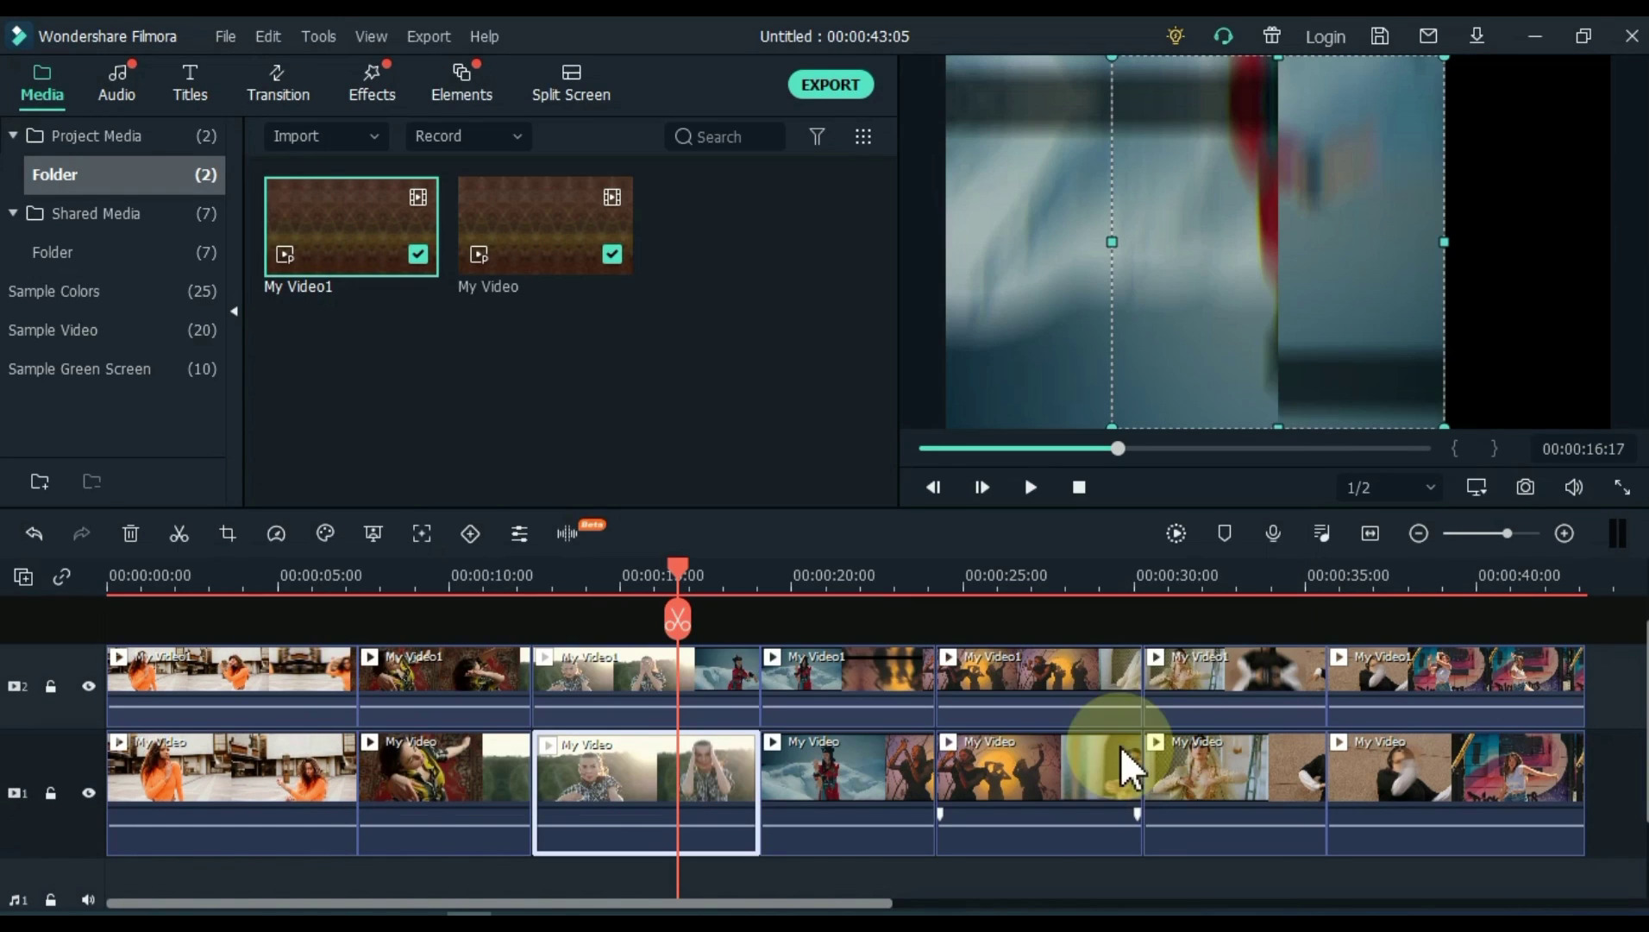
left_click(1262, 341)
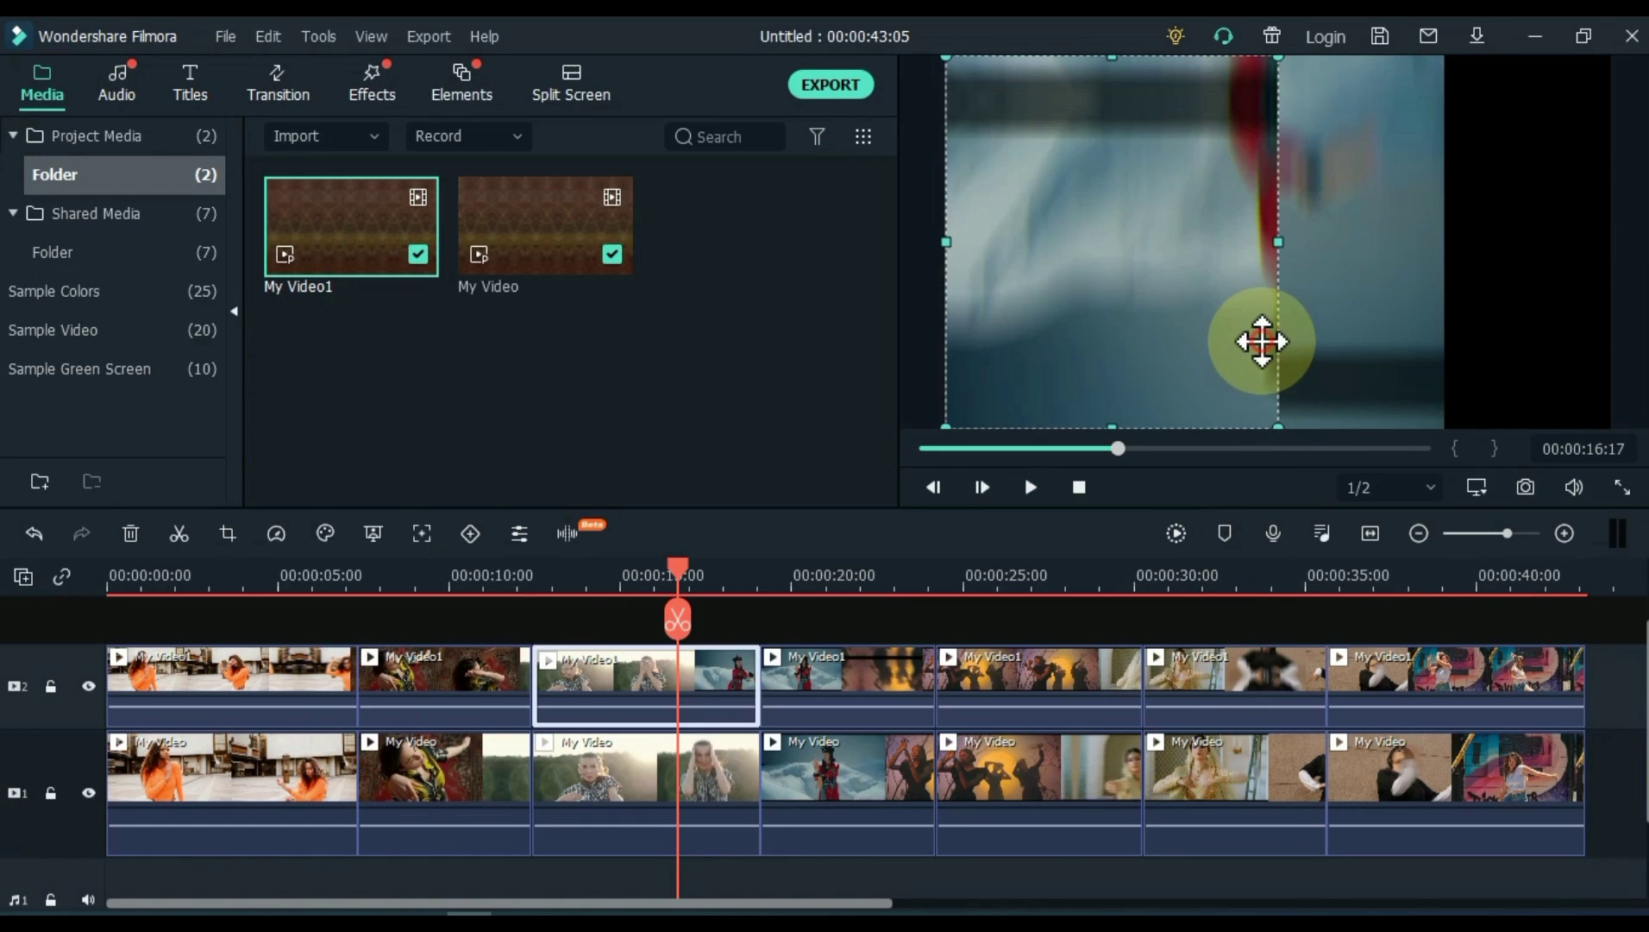
left_click(1358, 324)
left_click_drag(1345, 324, 1493, 315)
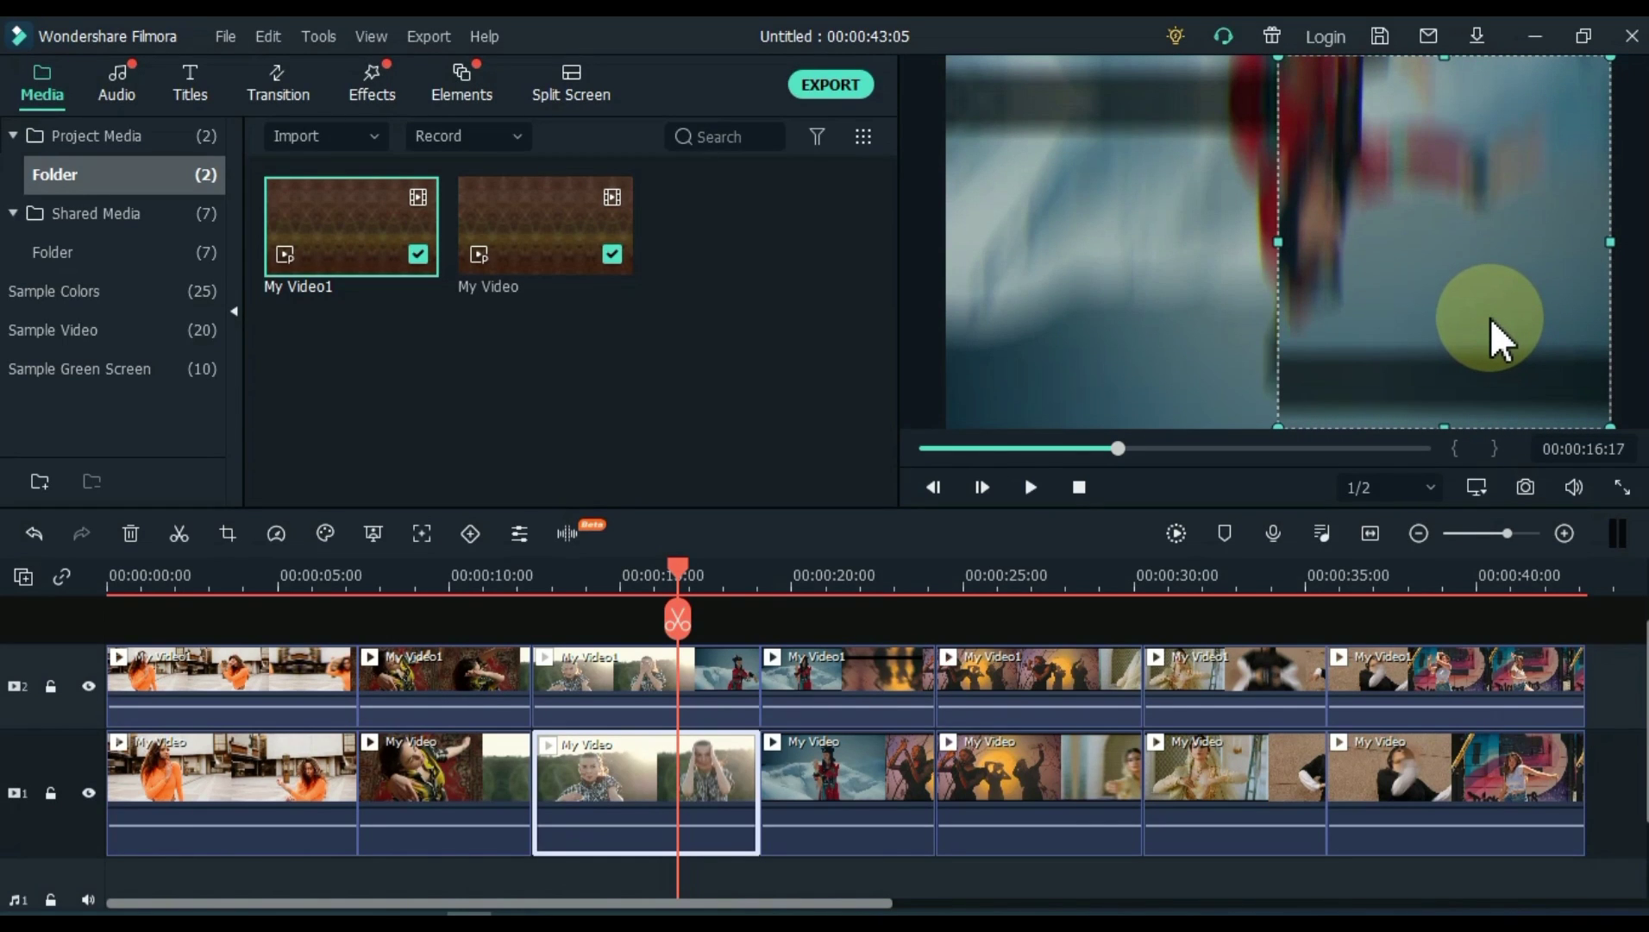
Step: Play the split-screen sequence from the beginning of the timeline to review the paired clips
left_click_drag(871, 578, 853, 576)
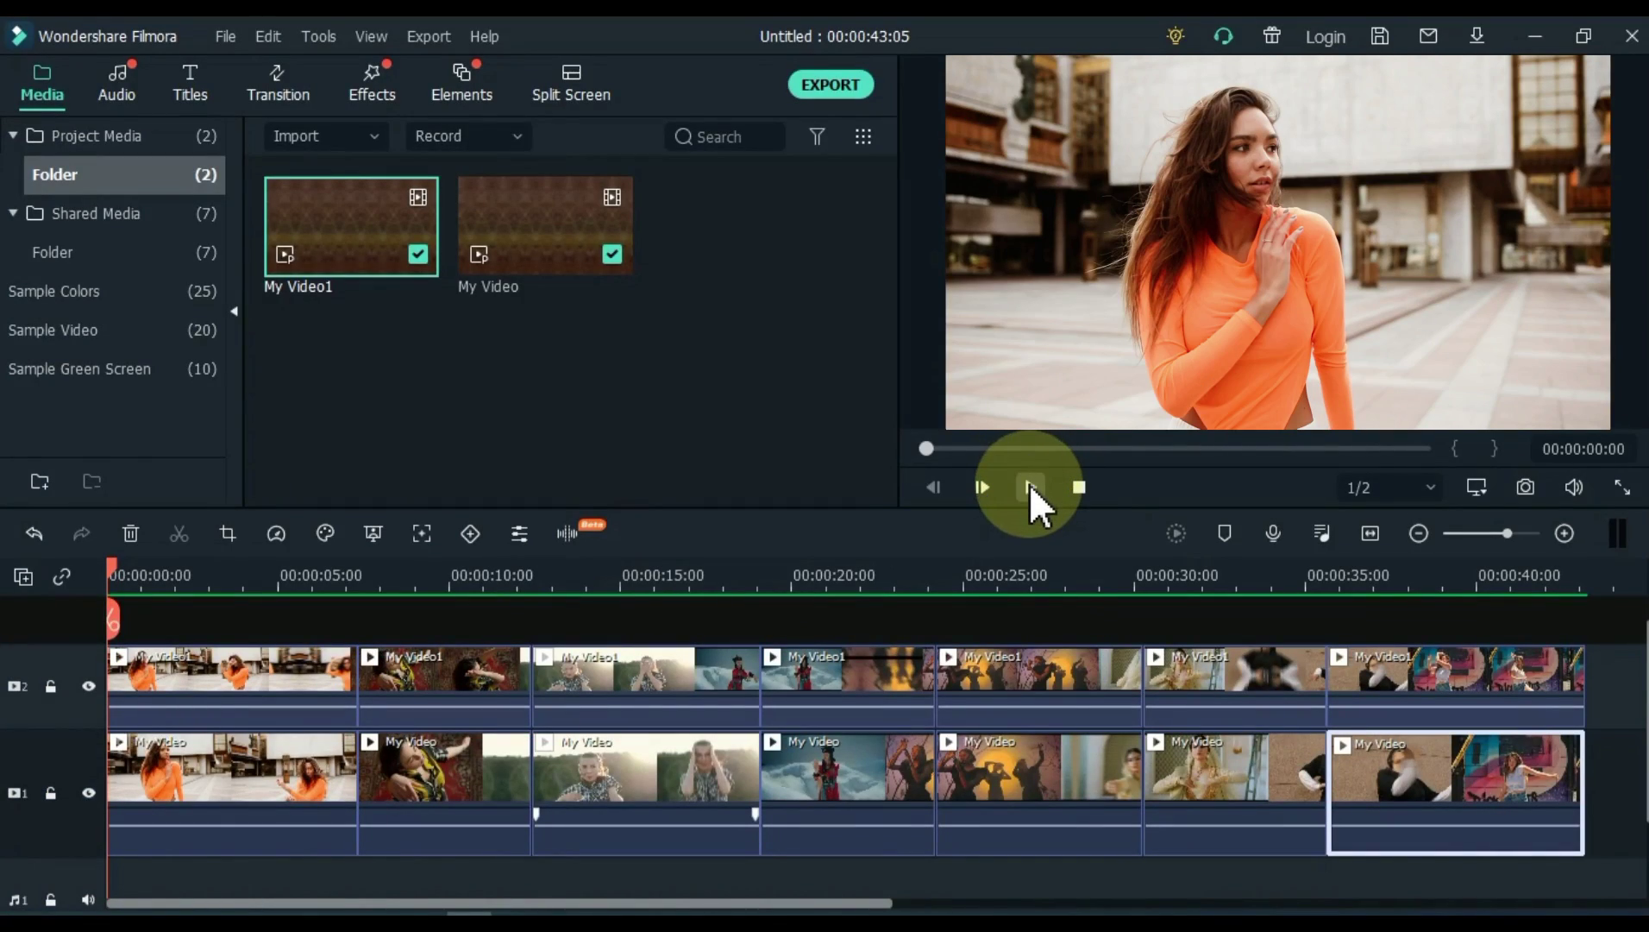
left_click(1030, 485)
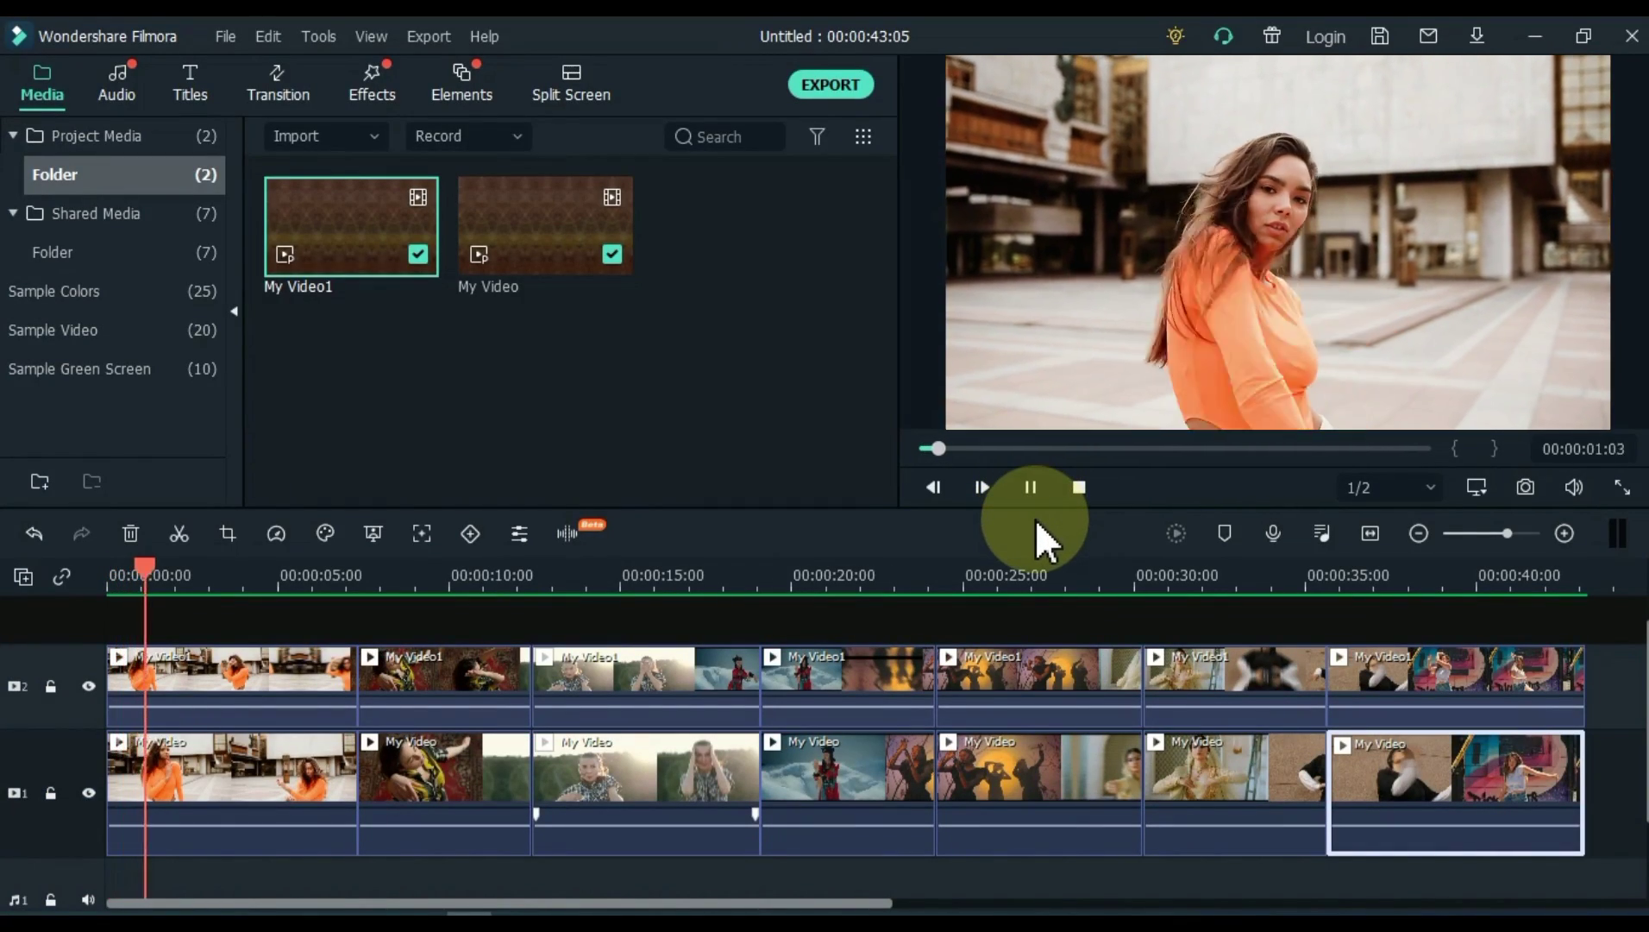